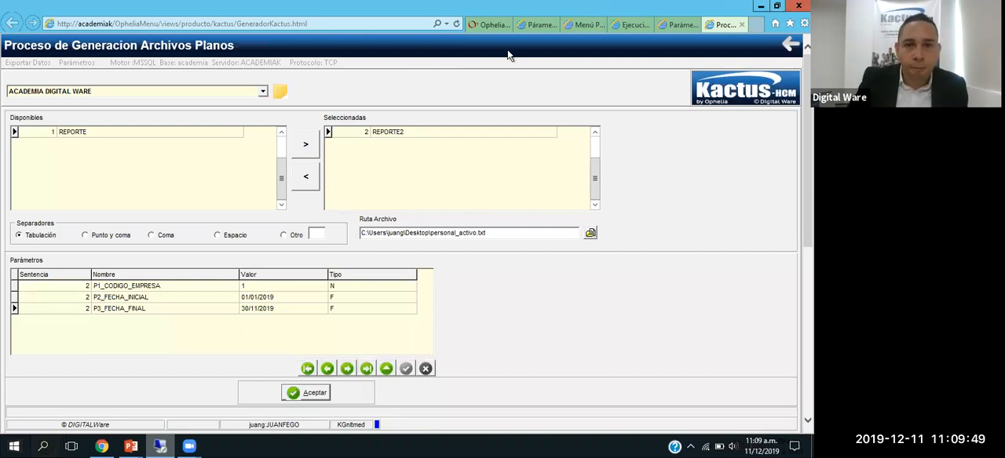
Step: Return to the main Ophelia page, search the programs for "plad" and open the Parámetros Plantillas Dinámicas program
{"action": "left_click", "coordinate": [486, 31]}
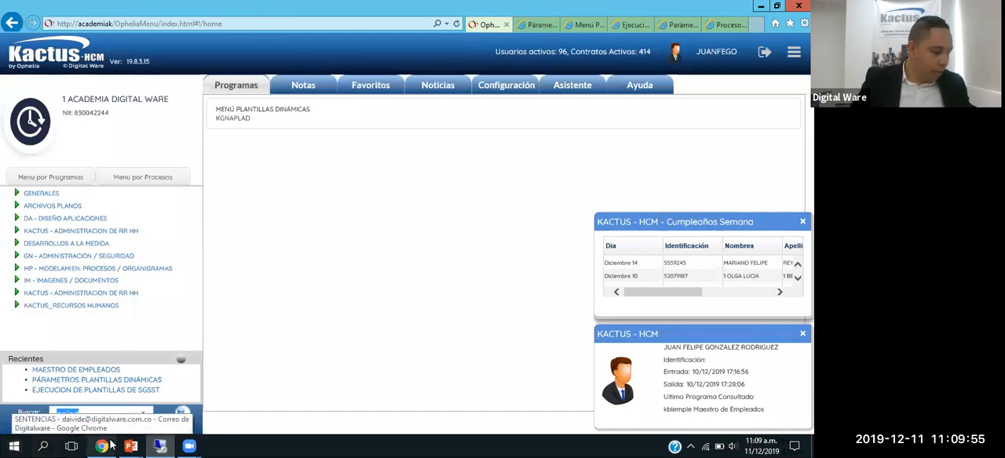
{"action": "type", "text": "bie"}
{"action": "type", "text": "plad"}
{"action": "key", "text": "Return"}
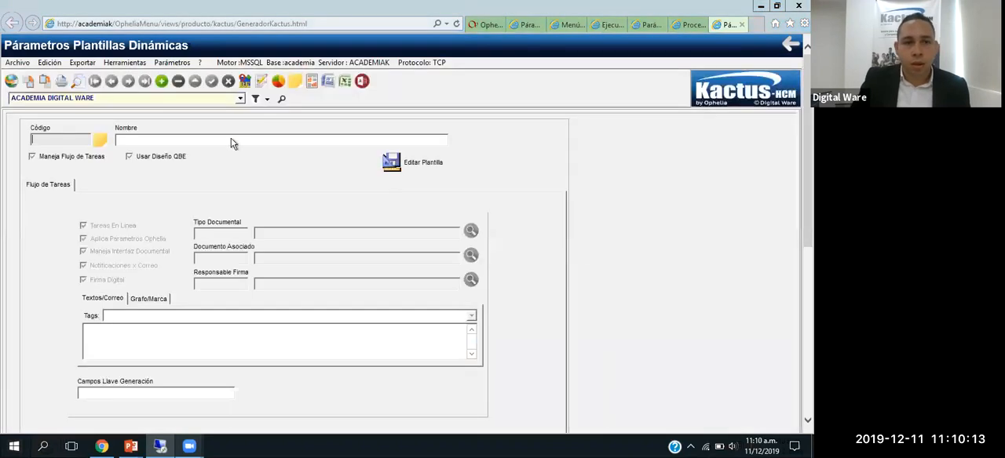
Step: Query all dynamic templates without filters and check the existing codes, opening REPORTE PERSONAL ACTIVO and CARTA EXAMENES MEDICOS
{"action": "left_click", "coordinate": [245, 82]}
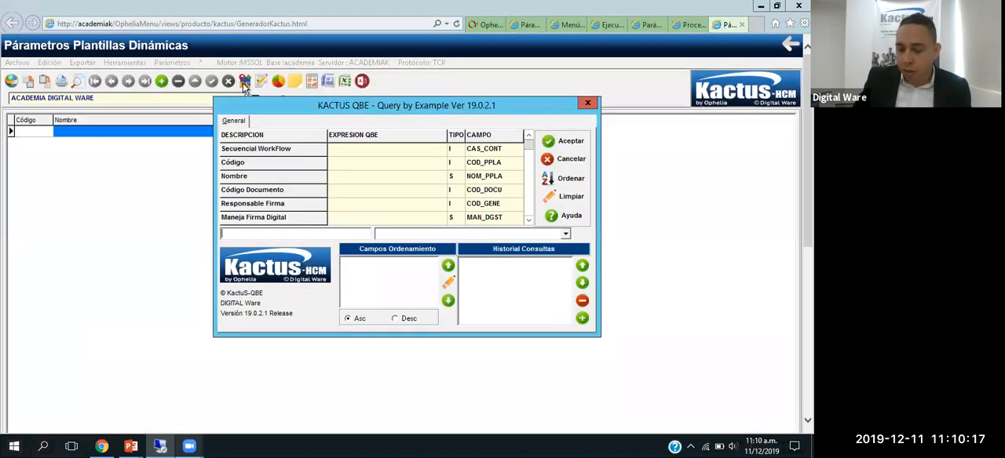
{"action": "key", "text": "Return"}
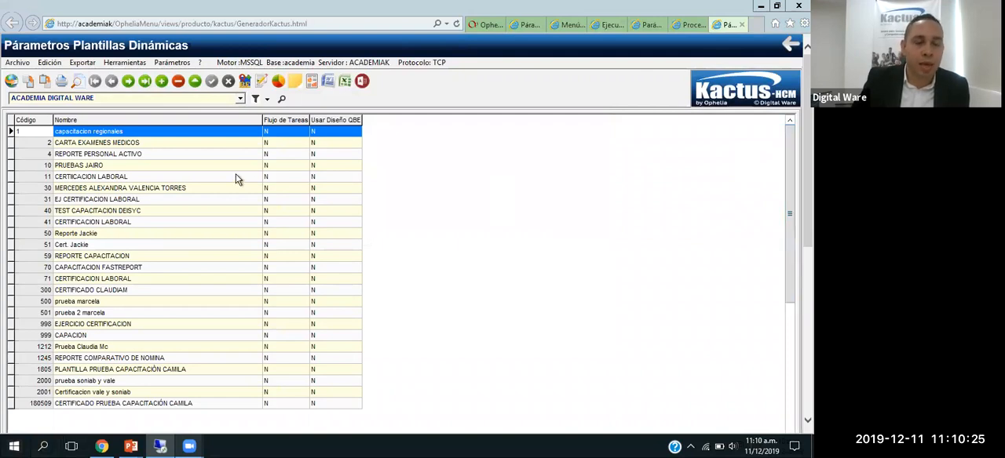
{"action": "double_click", "coordinate": [157, 155]}
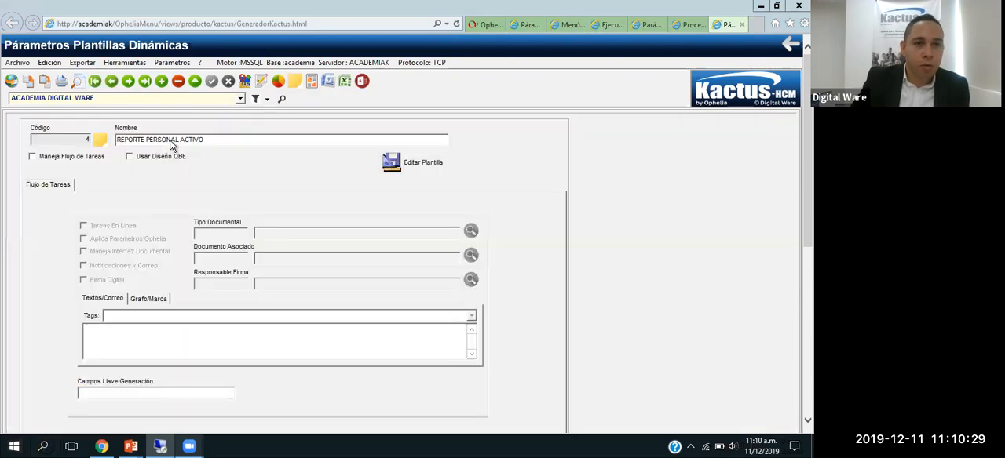
{"action": "left_click", "coordinate": [259, 85]}
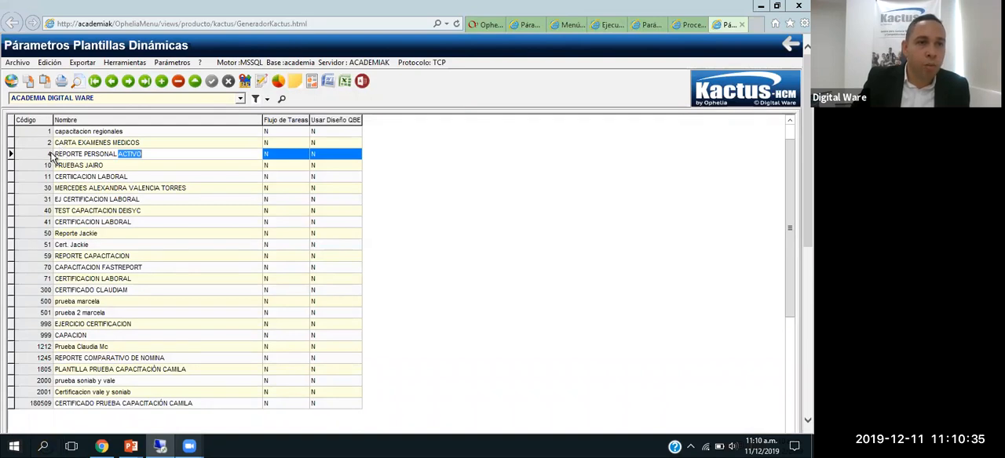
{"action": "double_click", "coordinate": [73, 143]}
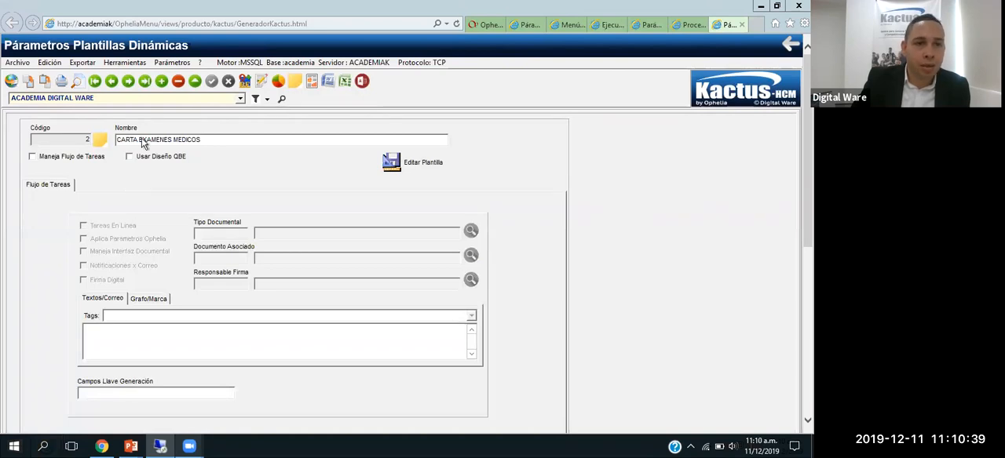
Step: Create a new dynamic template with code 3 and name LISTADO PERSONAL ACTIVO, and save the record
{"action": "left_click", "coordinate": [161, 81]}
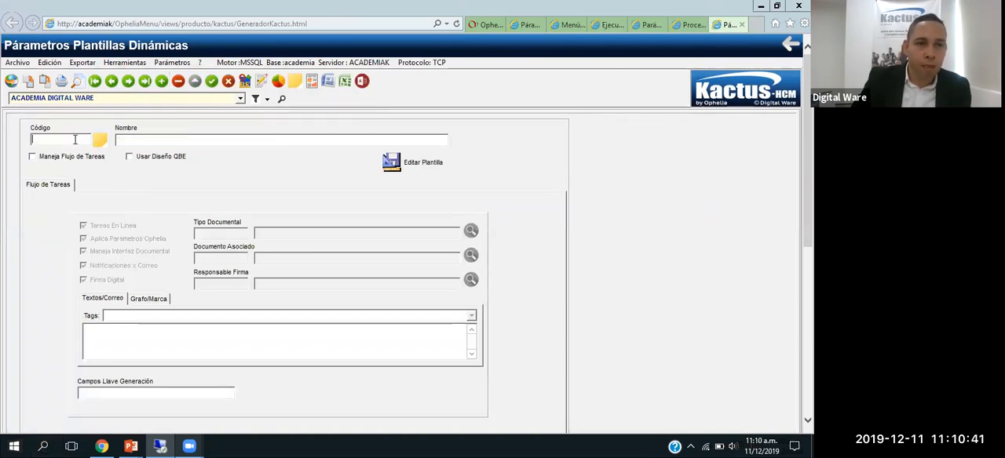
{"action": "key", "text": "Tab"}
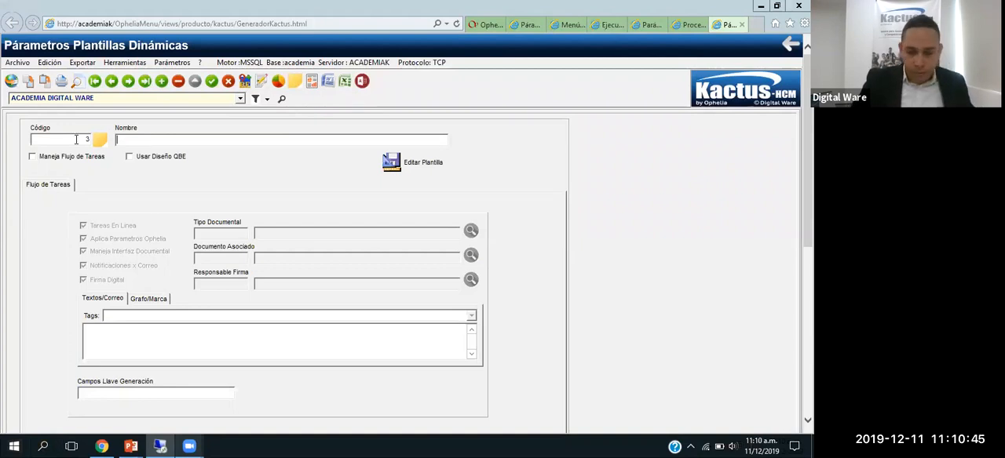
{"action": "type", "text": "LISTADO PERSONAL ACTIVO"}
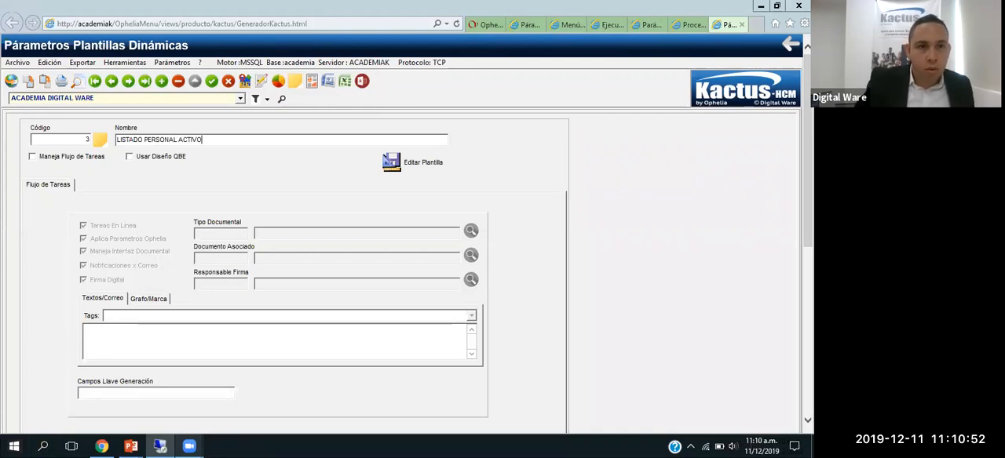
{"action": "left_click", "coordinate": [211, 82]}
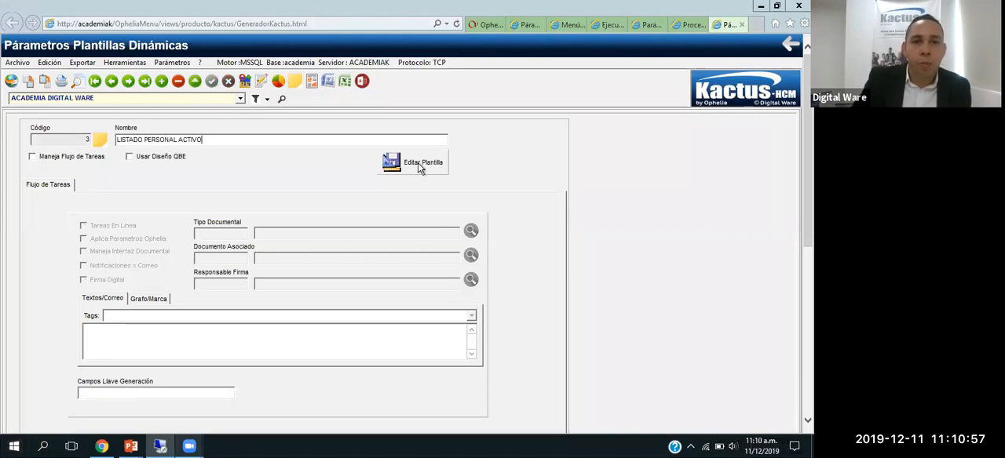
Step: Open the new template in the report designer, preview its default page and close the preview
{"action": "left_click", "coordinate": [419, 166]}
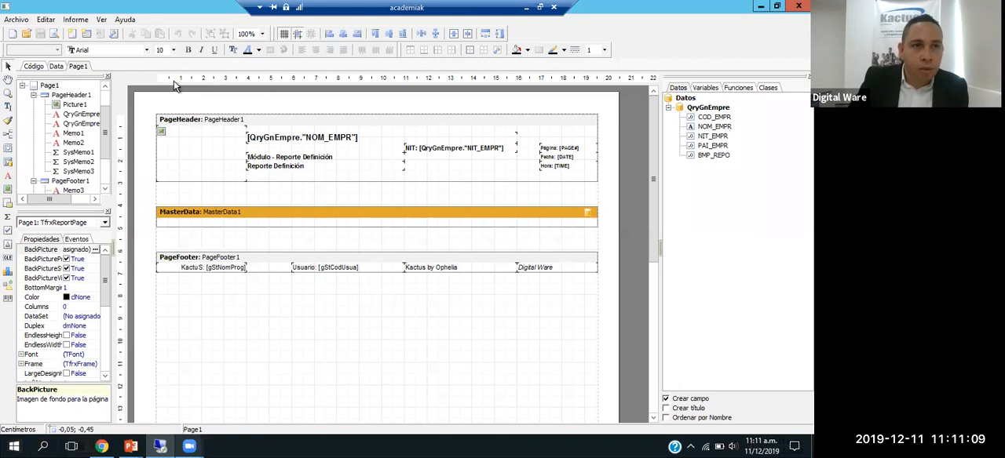
{"action": "left_click", "coordinate": [52, 35]}
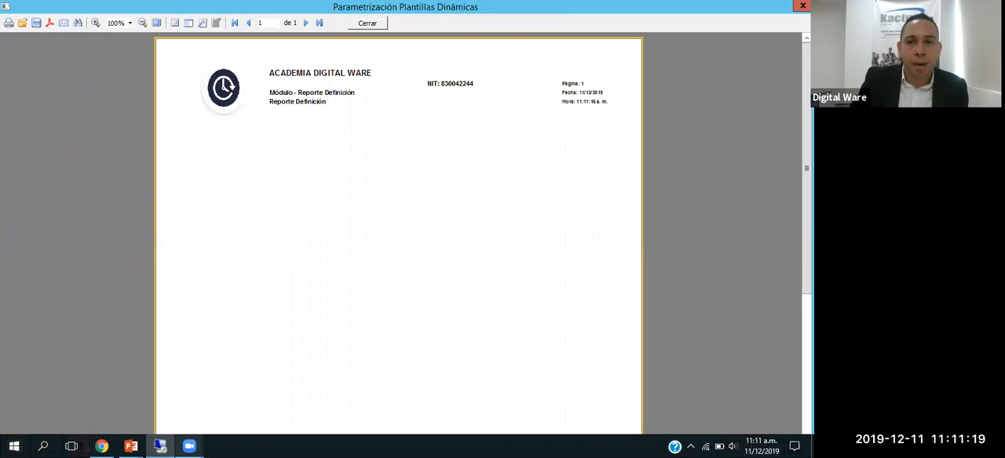
{"action": "mouse_move", "coordinate": [806, 228]}
{"action": "left_mouse_down"}
{"action": "mouse_move", "coordinate": [807, 369]}
{"action": "mouse_move", "coordinate": [807, 228]}
{"action": "left_mouse_up"}
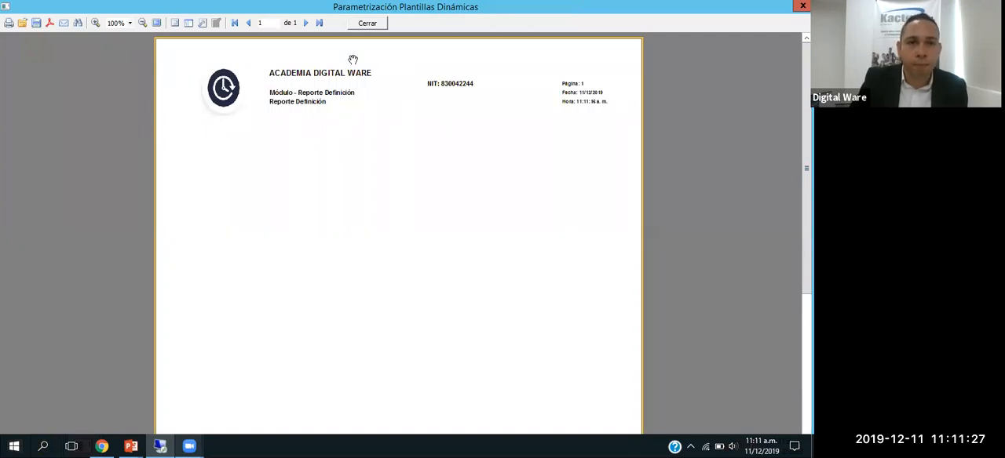
{"action": "left_click", "coordinate": [364, 24]}
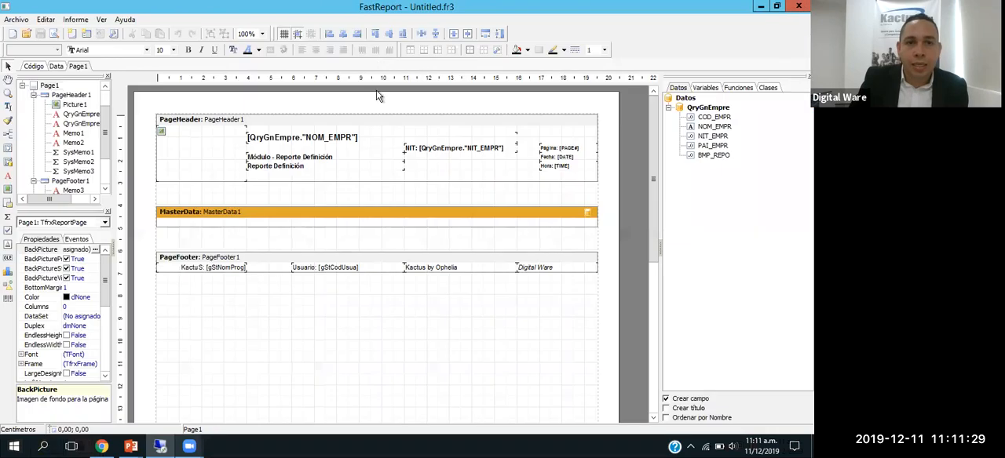
Step: Examine the QryGnEmpre company data fields and the page number, date and time fields in the page header
{"action": "left_click", "coordinate": [715, 118]}
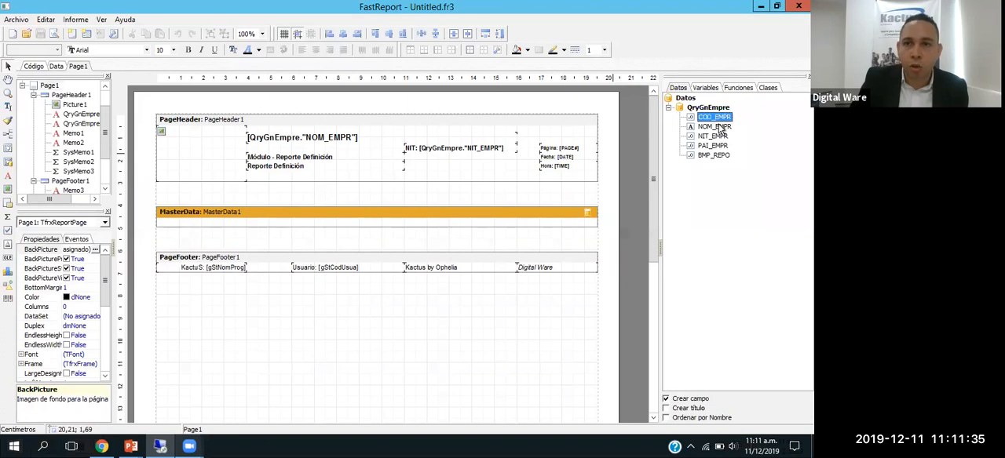
{"action": "left_click", "coordinate": [721, 128]}
{"action": "left_click", "coordinate": [716, 145]}
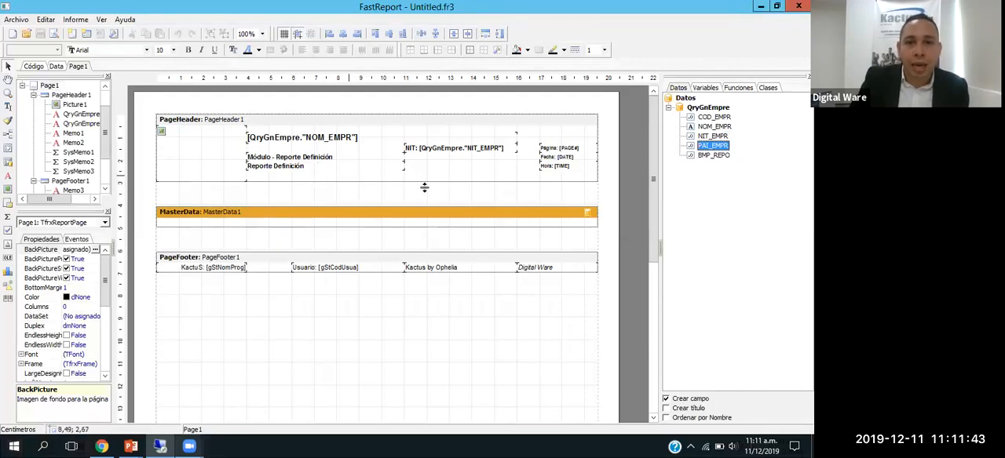
{"action": "left_click", "coordinate": [552, 151]}
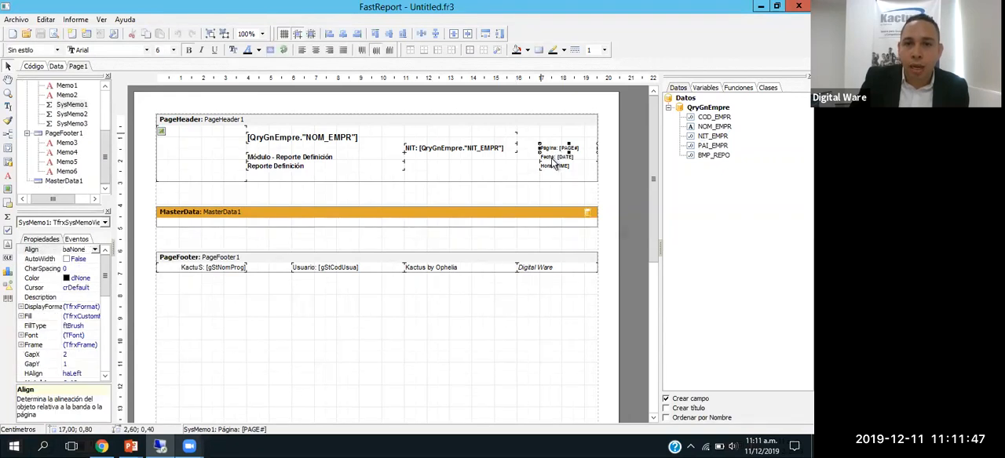
{"action": "left_click", "coordinate": [554, 165]}
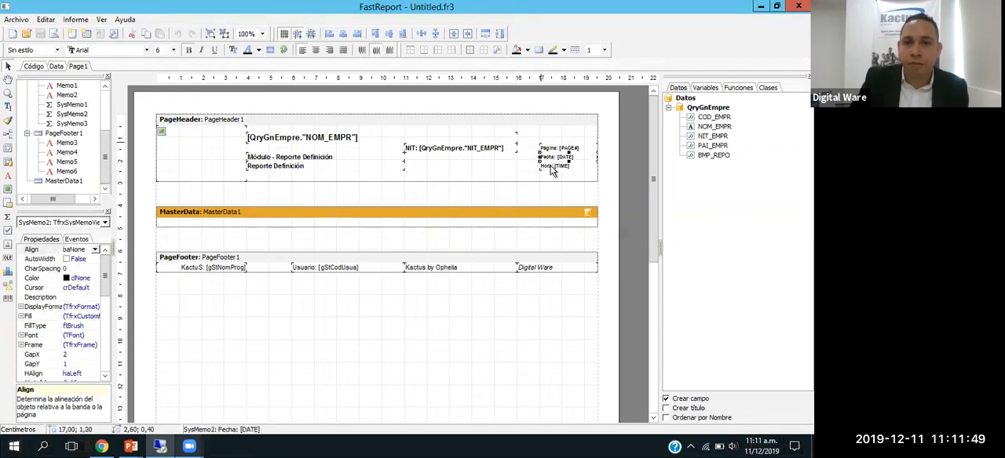
{"action": "left_click", "coordinate": [553, 158]}
{"action": "left_click", "coordinate": [553, 167]}
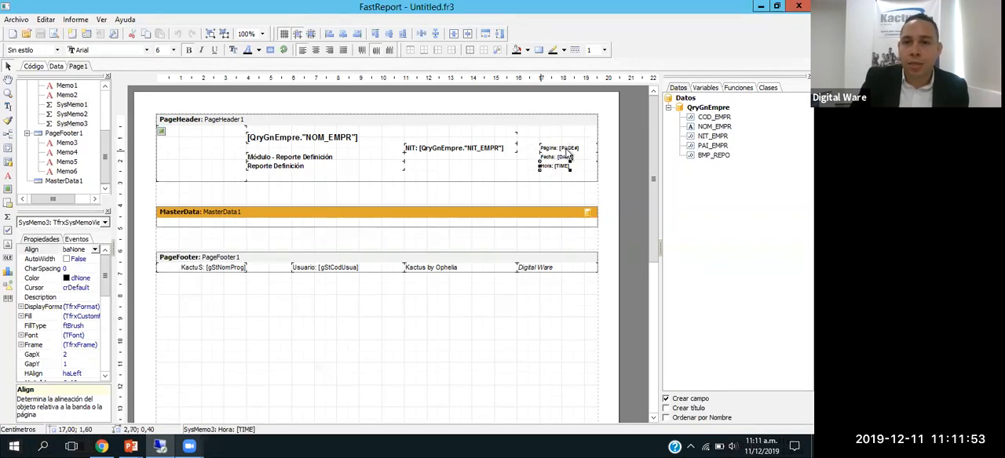
Step: Review the global, report and system variables available for the template, comparing them with the data fields
{"action": "left_click", "coordinate": [705, 88]}
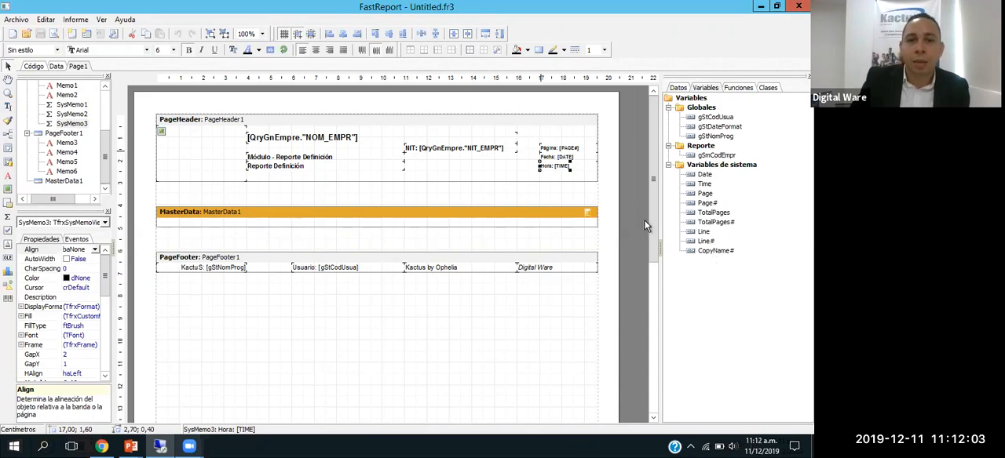
{"action": "left_click", "coordinate": [679, 91]}
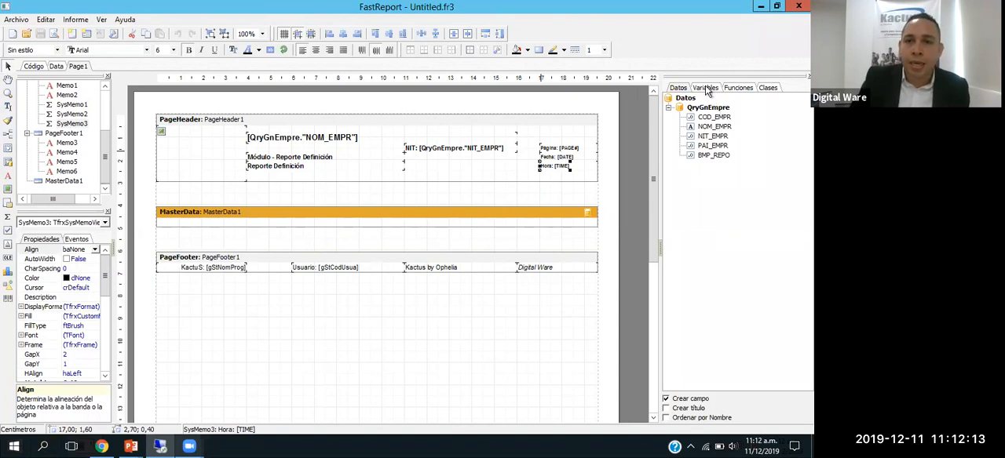
{"action": "left_click", "coordinate": [706, 88]}
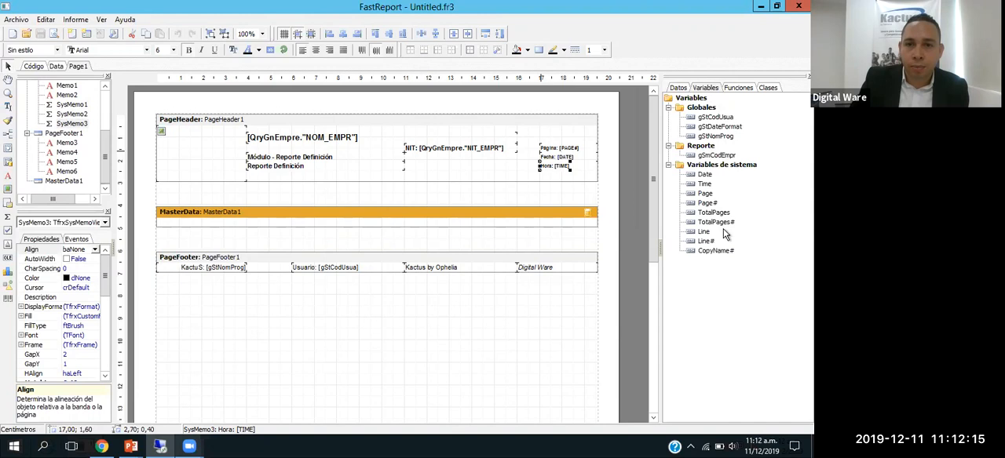
Step: Preview the report, inspect its page header and footer, and return to the design
{"action": "left_click", "coordinate": [434, 195]}
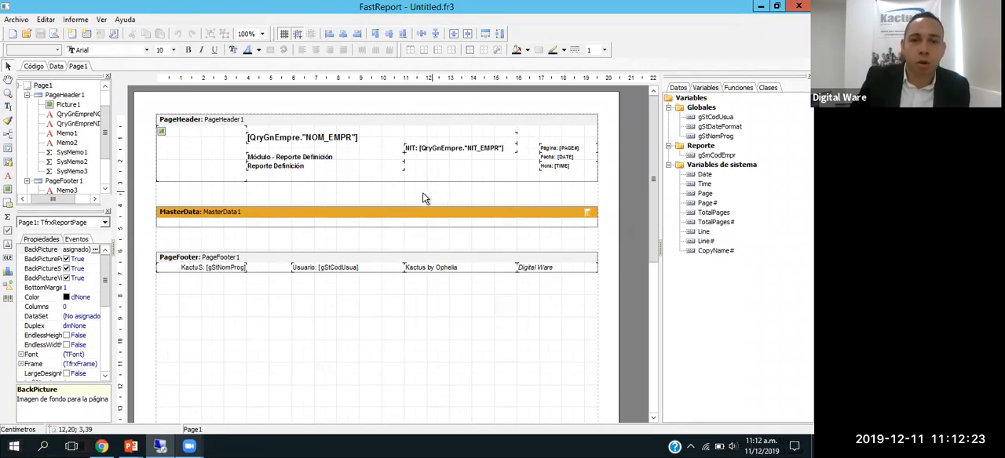
{"action": "left_click", "coordinate": [53, 36]}
{"action": "scroll", "coordinate": [362, 136], "scroll_direction": "down", "scroll_amount": 1}
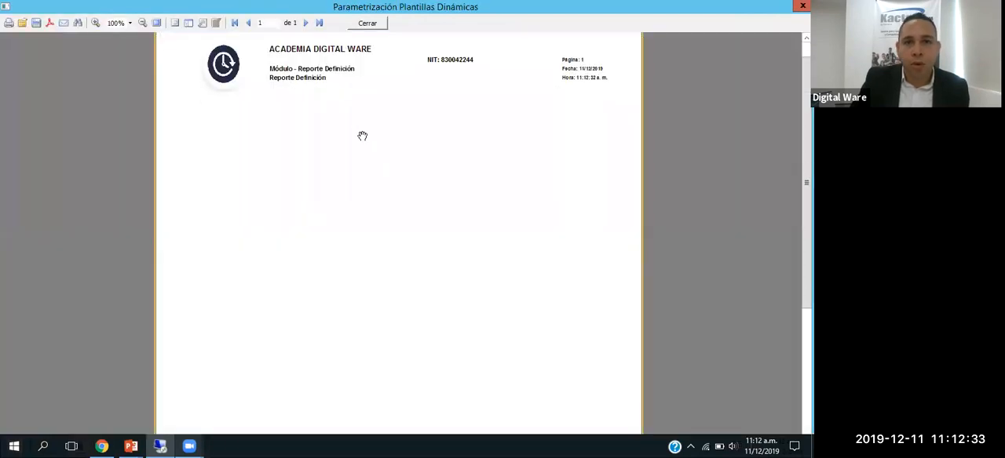
{"action": "scroll", "coordinate": [420, 161], "scroll_direction": "down", "scroll_amount": 5}
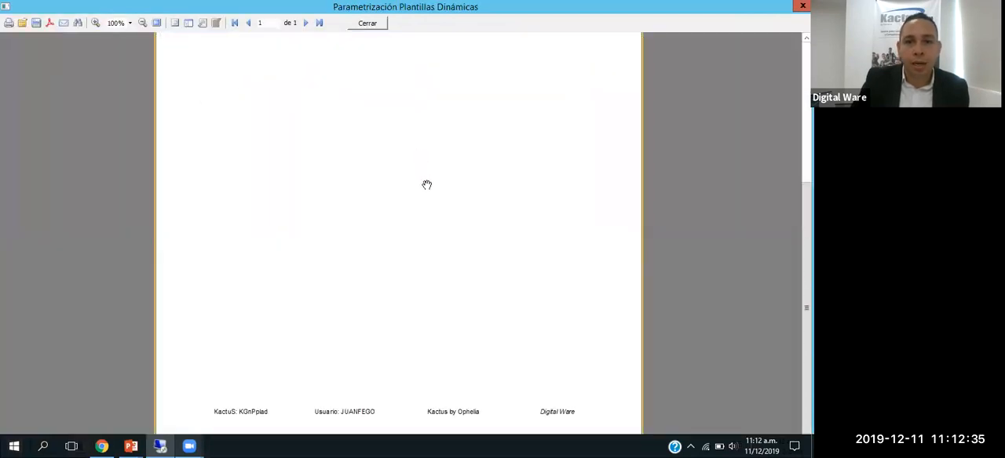
{"action": "scroll", "coordinate": [435, 195], "scroll_direction": "up", "scroll_amount": 5}
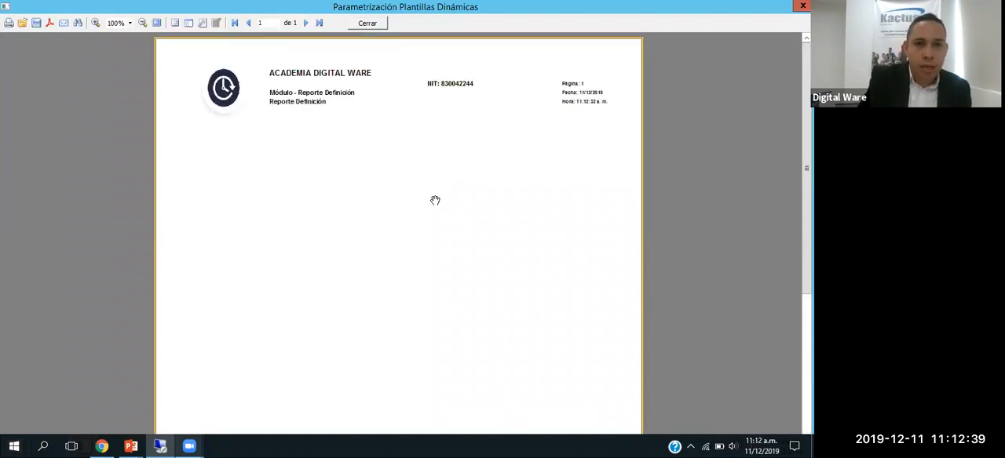
{"action": "key", "text": "Escape"}
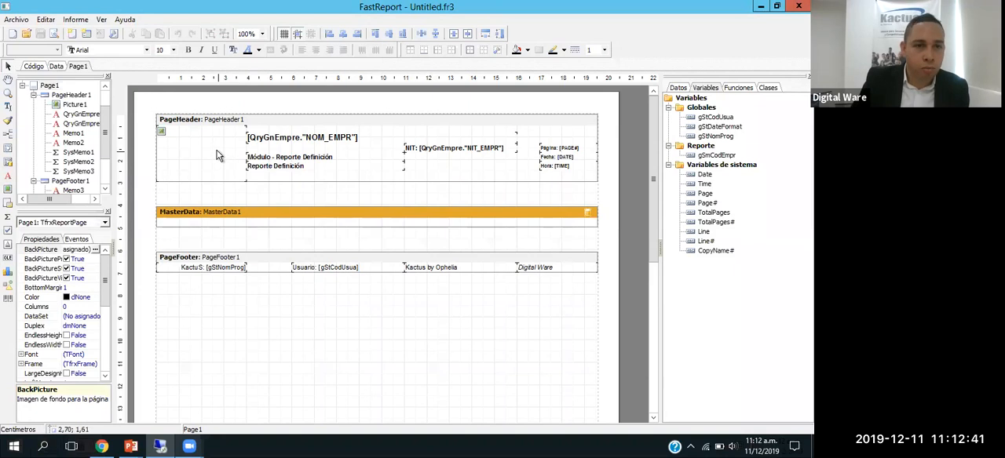
Step: Move the company name field below Reporte Definición in the page header and delete the "Módulo - Reporte Definición" text
{"action": "left_click", "coordinate": [218, 155]}
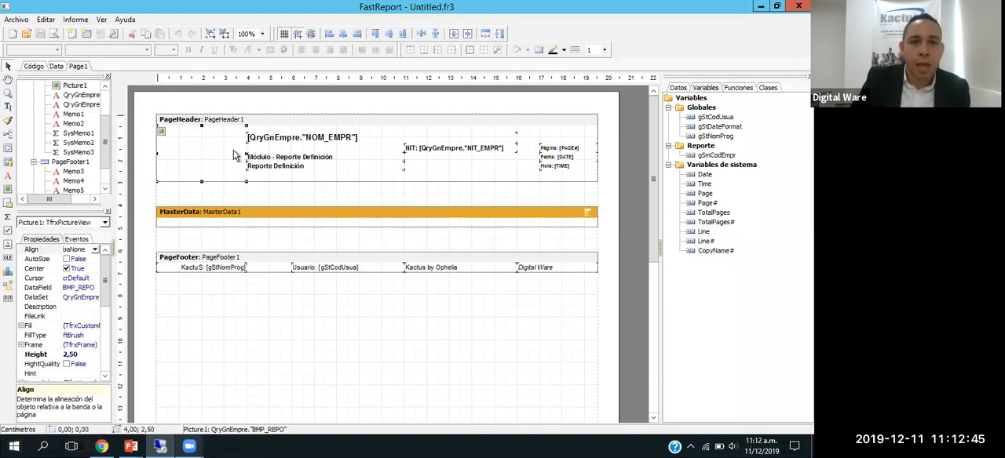
{"action": "left_click", "coordinate": [268, 141]}
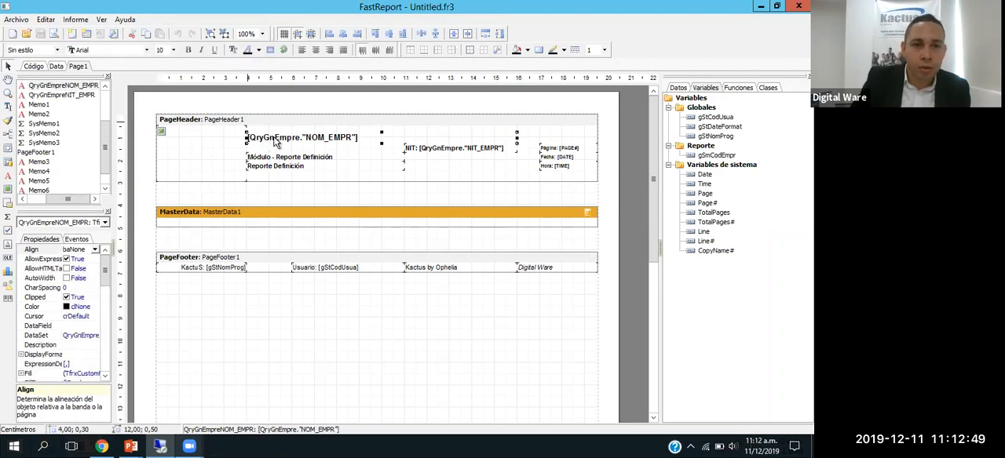
{"action": "left_click_drag", "start_coordinate": [275, 142], "coordinate": [275, 184]}
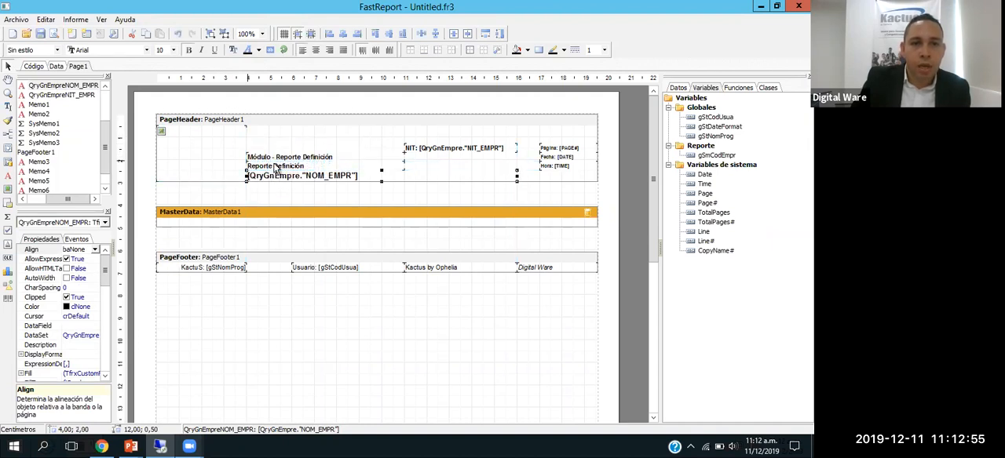
{"action": "left_click", "coordinate": [276, 166]}
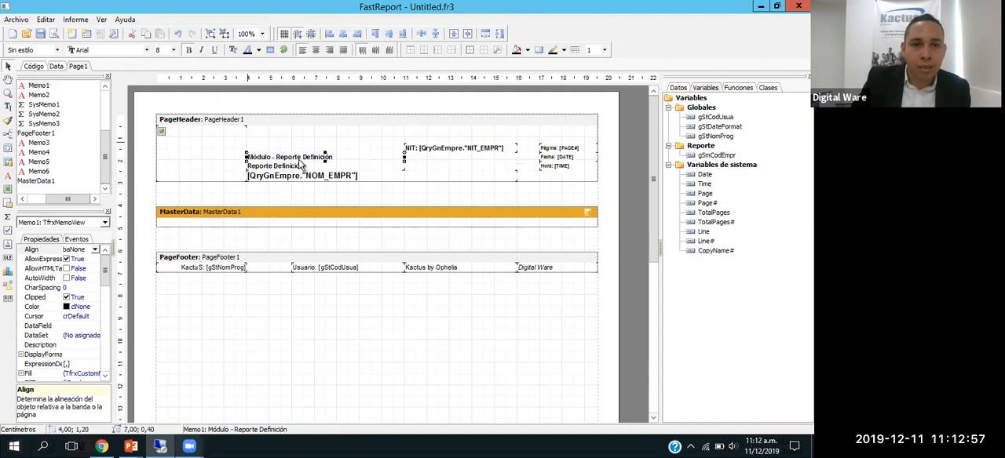
{"action": "key", "text": "Delete"}
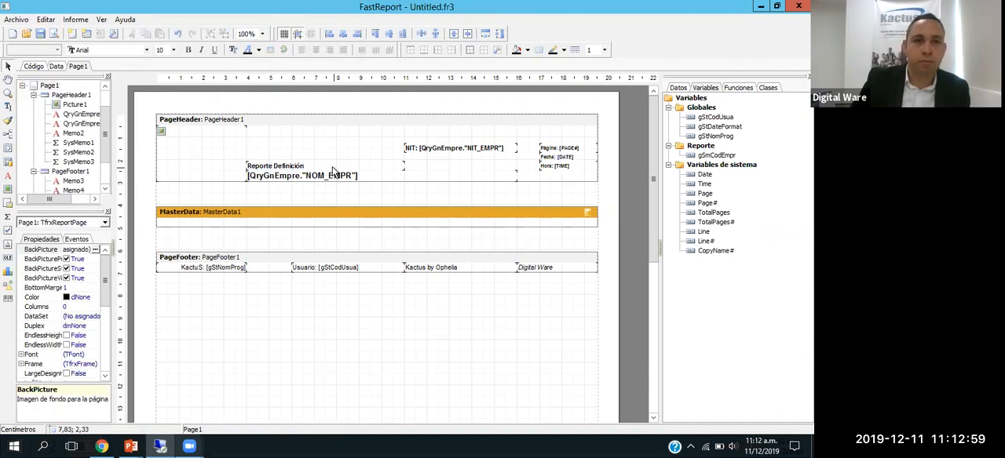
Step: Replace the "Reporte Definición" text in the page header with "Listado Personal Activo con Centro de Costos"
{"action": "left_click", "coordinate": [288, 172]}
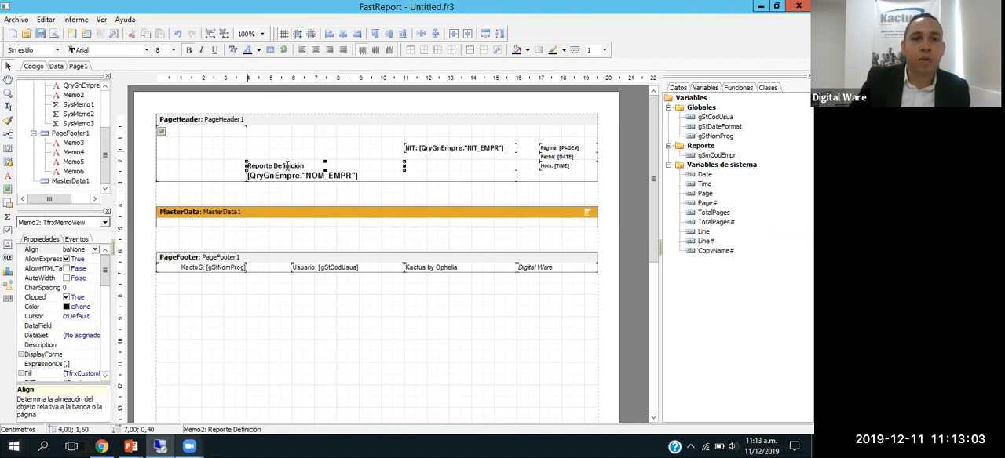
{"action": "double_click", "coordinate": [288, 171]}
{"action": "triple_click", "coordinate": [98, 100]}
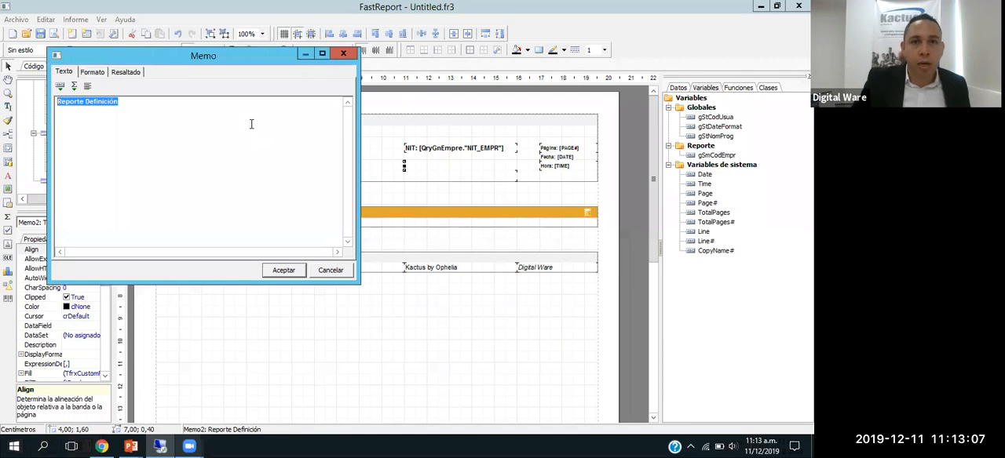
{"action": "type", "text": "Listado Personal Activo con"}
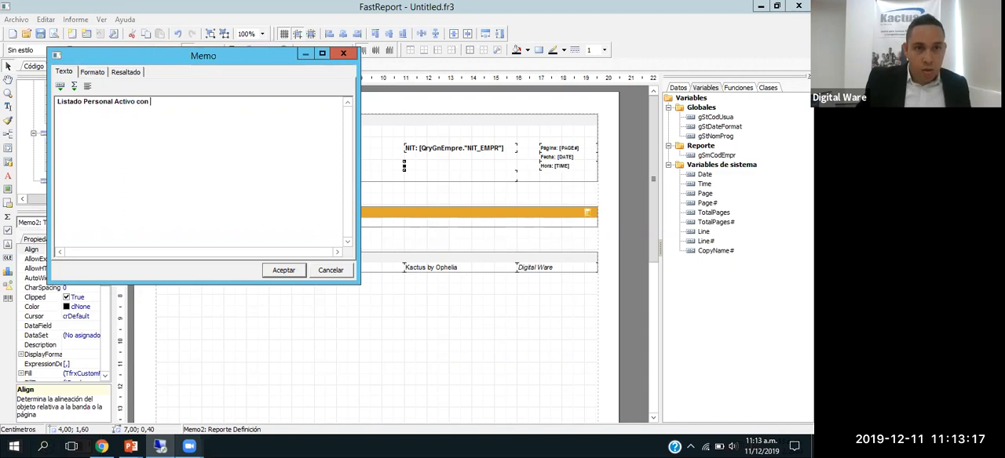
{"action": "type", "text": "ro de Costos"}
{"action": "left_click_drag", "start_coordinate": [217, 53], "coordinate": [279, 135]}
{"action": "left_click", "coordinate": [347, 356]}
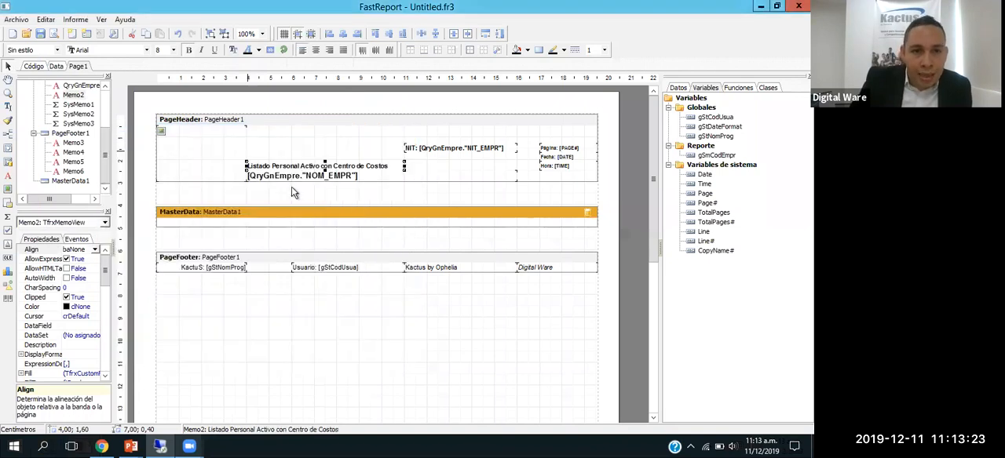
Step: Set the font of the report title in the page header to Calibri, size 14
{"action": "left_click_drag", "start_coordinate": [294, 167], "coordinate": [297, 171]}
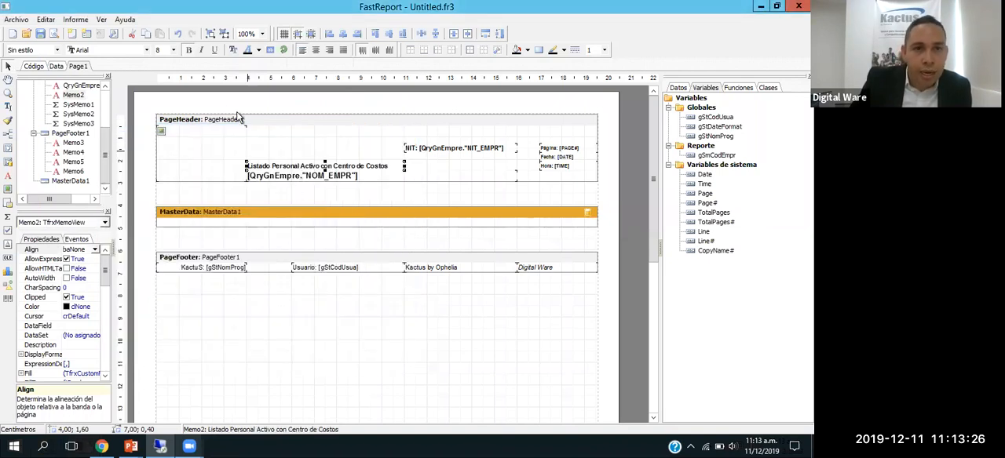
{"action": "left_click", "coordinate": [147, 50]}
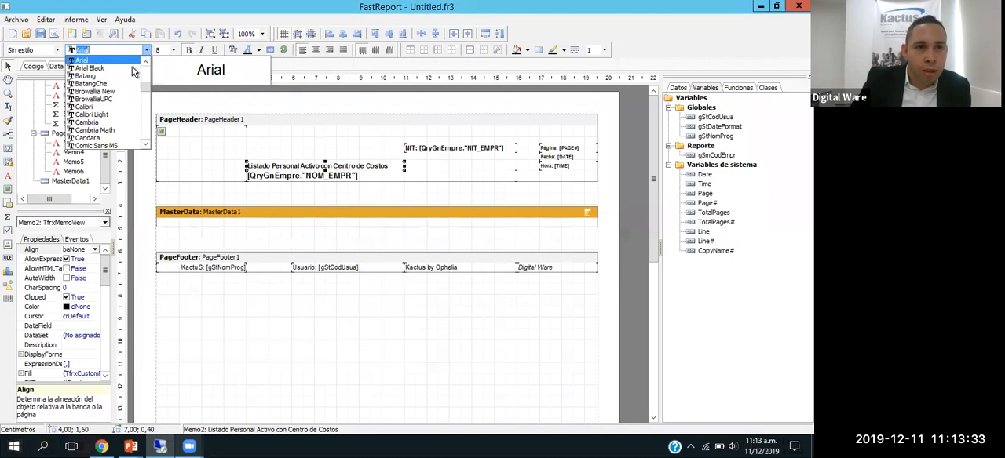
{"action": "left_click", "coordinate": [100, 108]}
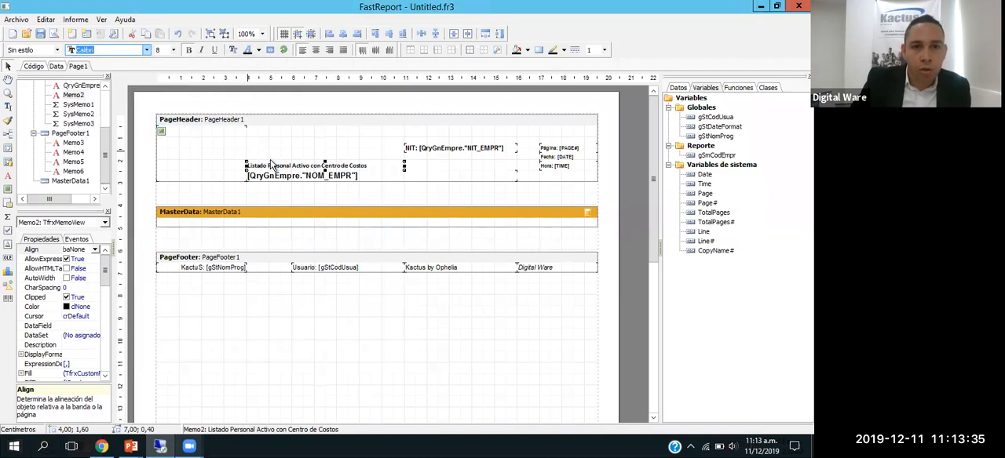
{"action": "left_click", "coordinate": [170, 50]}
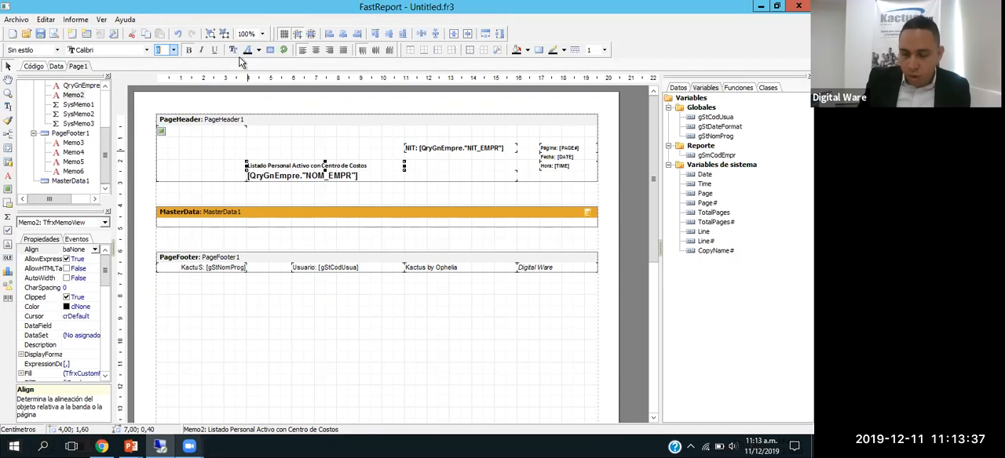
{"action": "type", "text": "14"}
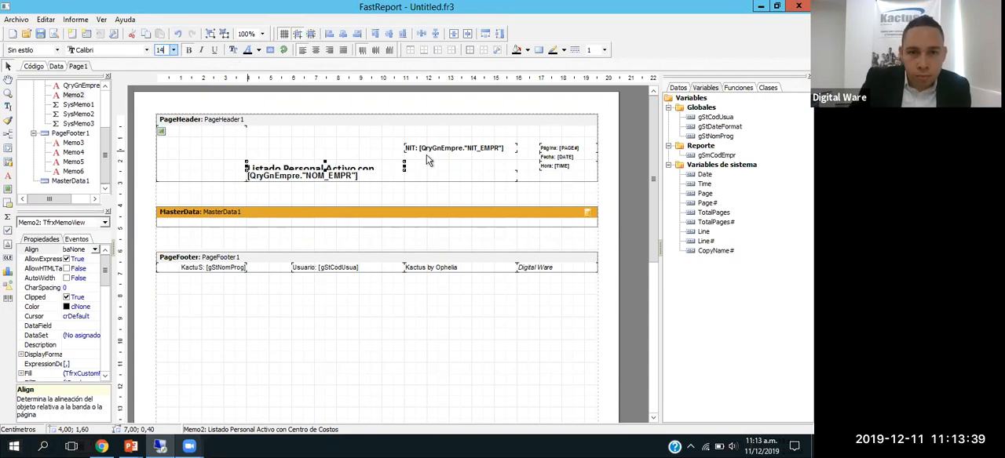
Step: Enlarge the report title's box to 12 cm wide and 0.6 cm high, and check it in the report preview
{"action": "left_click_drag", "start_coordinate": [404, 163], "coordinate": [518, 160]}
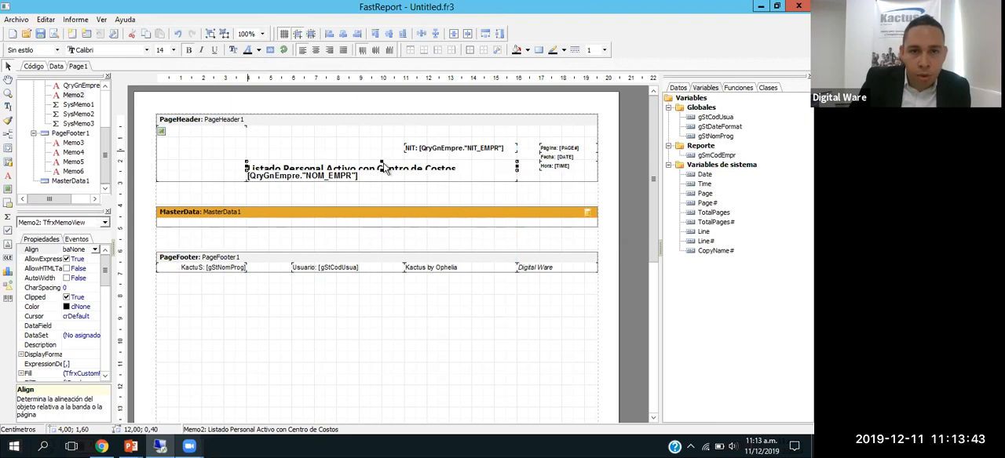
{"action": "left_click_drag", "start_coordinate": [382, 156], "coordinate": [382, 153]}
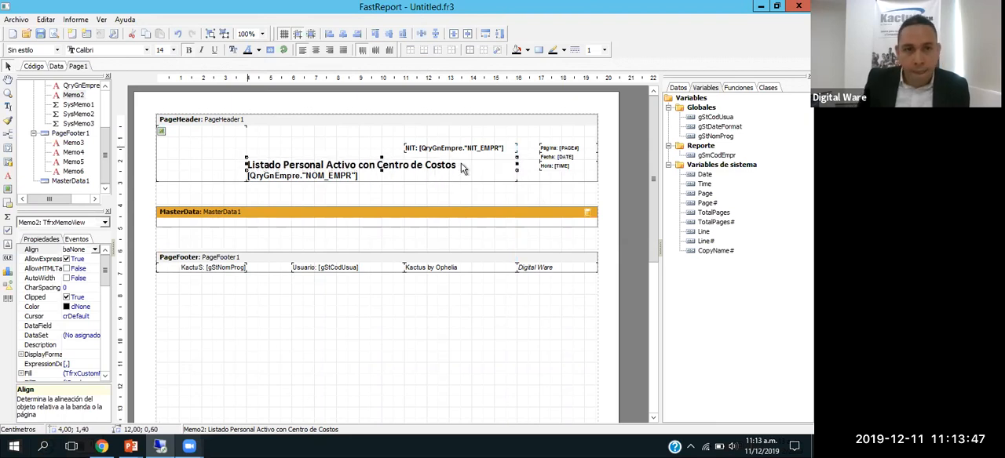
{"action": "key", "text": "Left"}
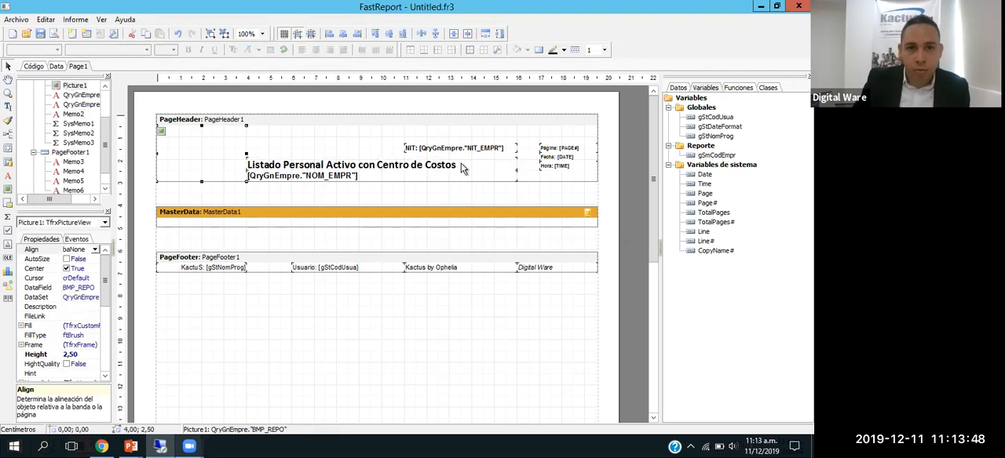
{"action": "left_click", "coordinate": [418, 167]}
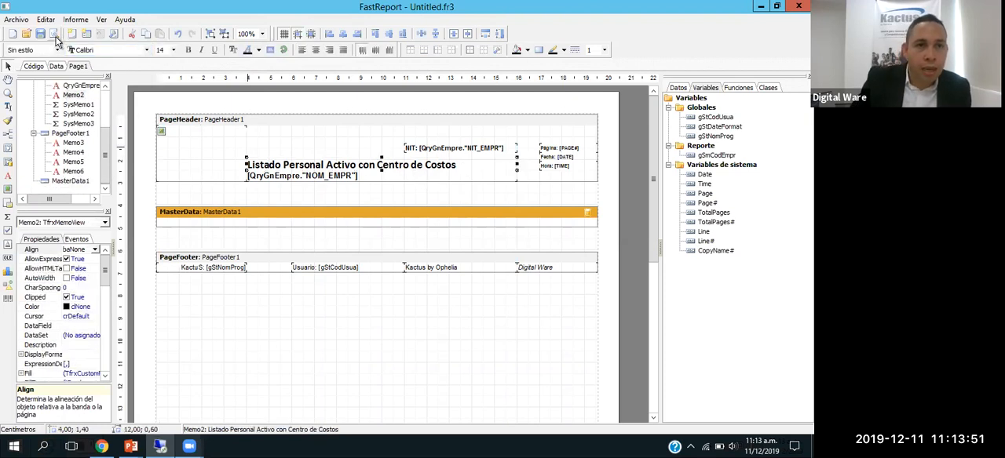
{"action": "left_click", "coordinate": [55, 39]}
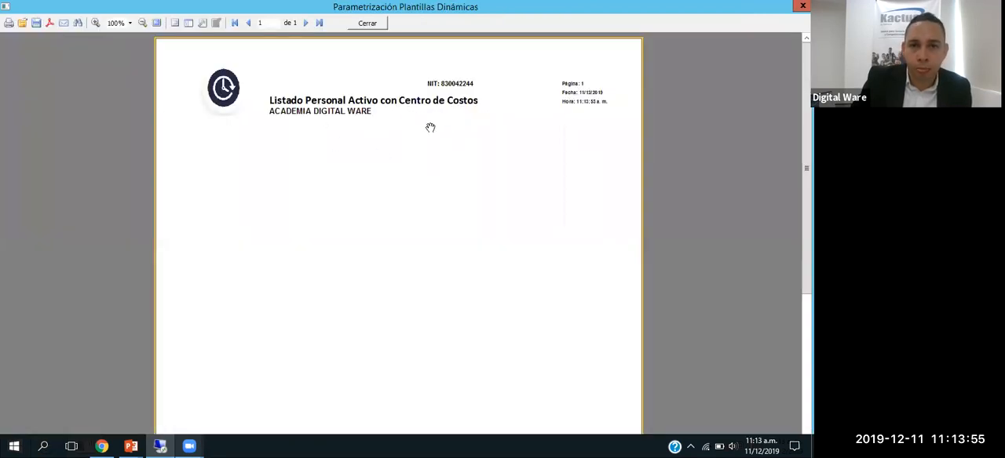
{"action": "key", "text": "Escape"}
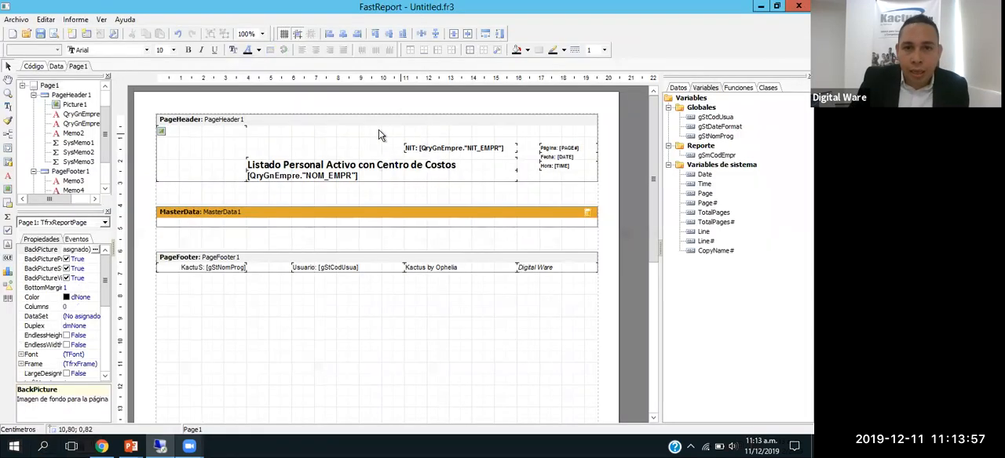
Step: Move the NIT field beside the company name, and delete the page number and time fields from the page header
{"action": "left_click_drag", "start_coordinate": [442, 156], "coordinate": [426, 182]}
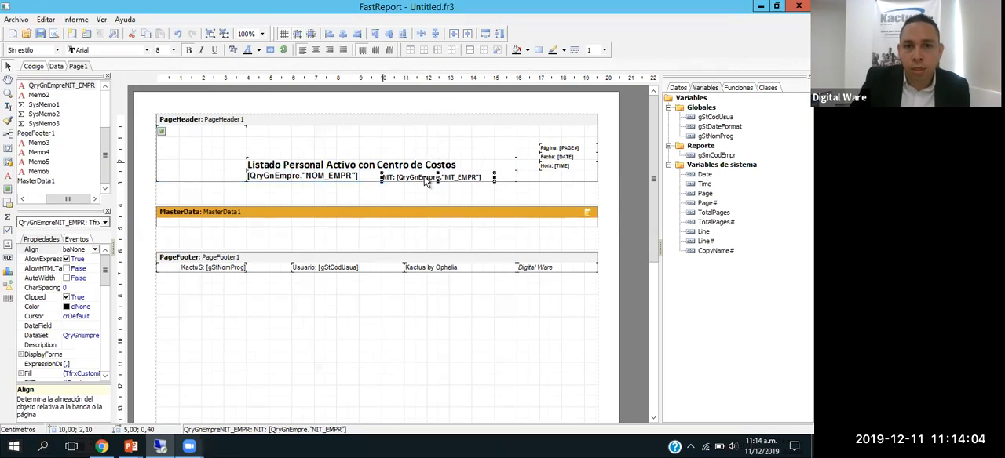
{"action": "left_click", "coordinate": [558, 148]}
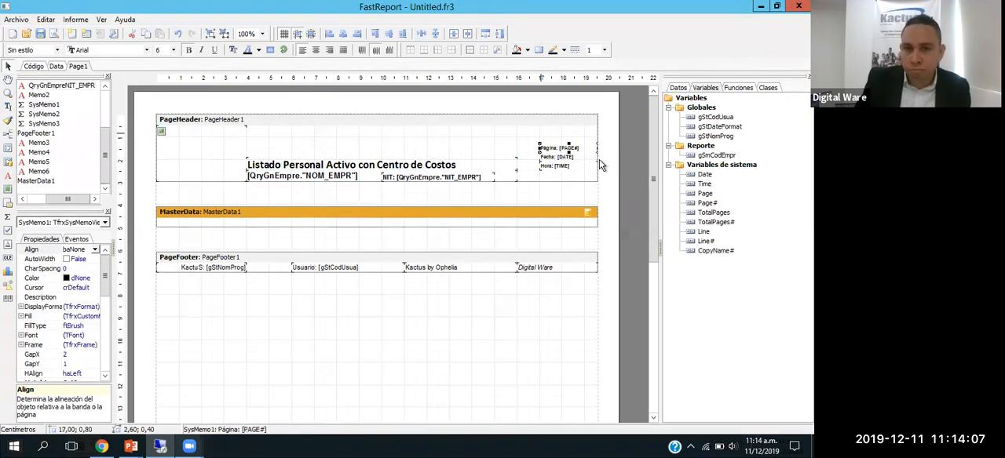
{"action": "key", "text": "Delete"}
{"action": "left_click", "coordinate": [555, 167]}
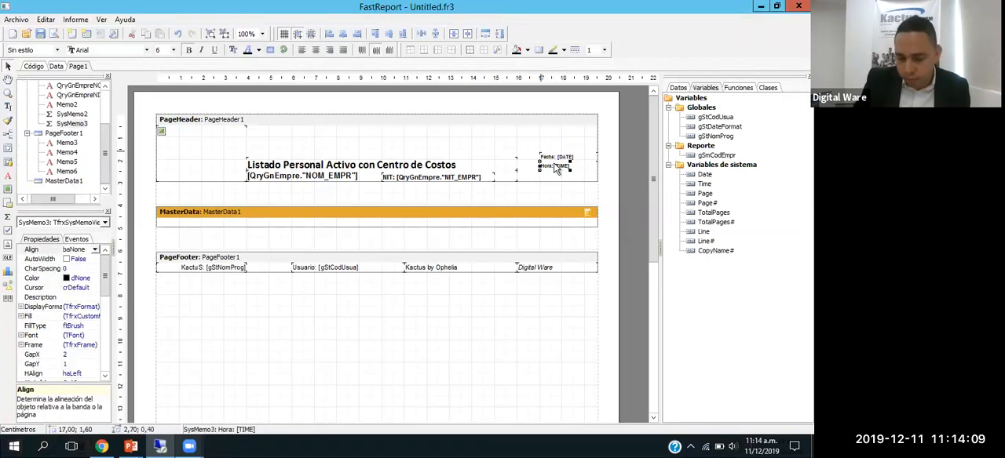
{"action": "key", "text": "Delete"}
Step: Relabel the date field "Fecha de Impresión: [DATE]" and place it at the page header's lower right, level with the NIT field
{"action": "left_click_drag", "start_coordinate": [562, 172], "coordinate": [575, 182]}
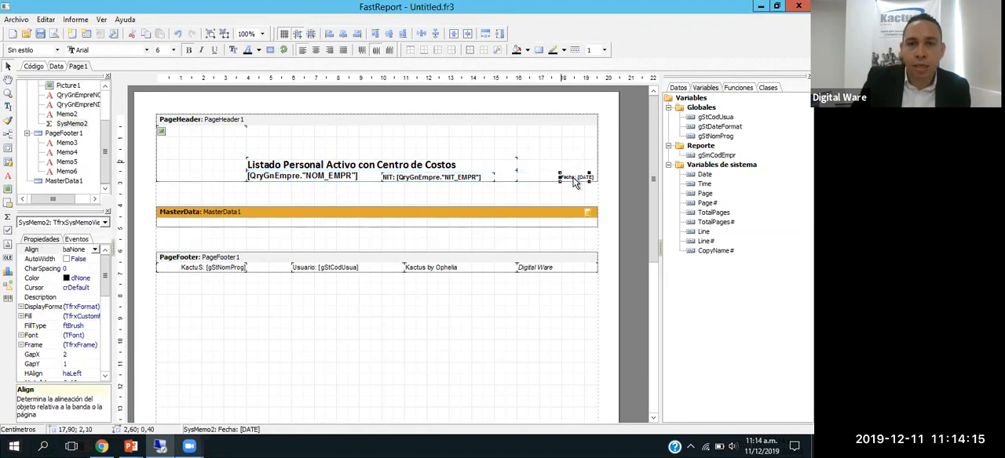
{"action": "double_click", "coordinate": [575, 181]}
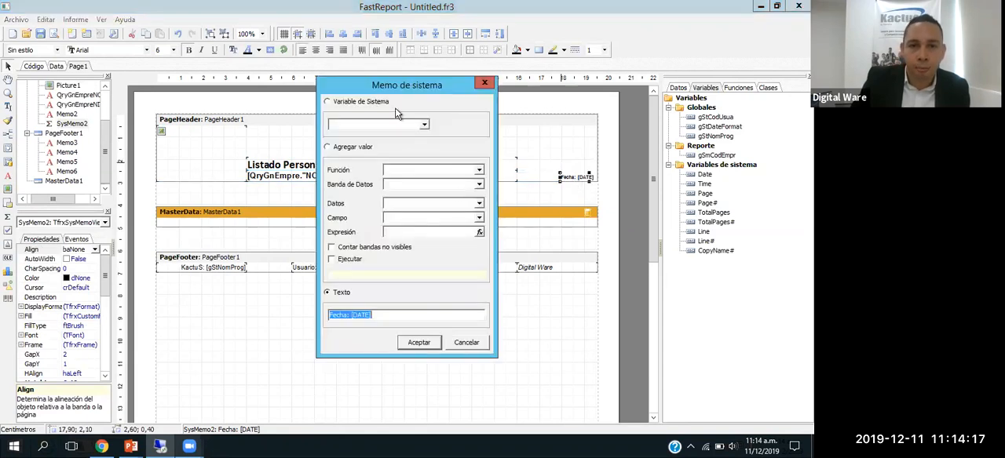
{"action": "left_click_drag", "start_coordinate": [381, 86], "coordinate": [236, 91]}
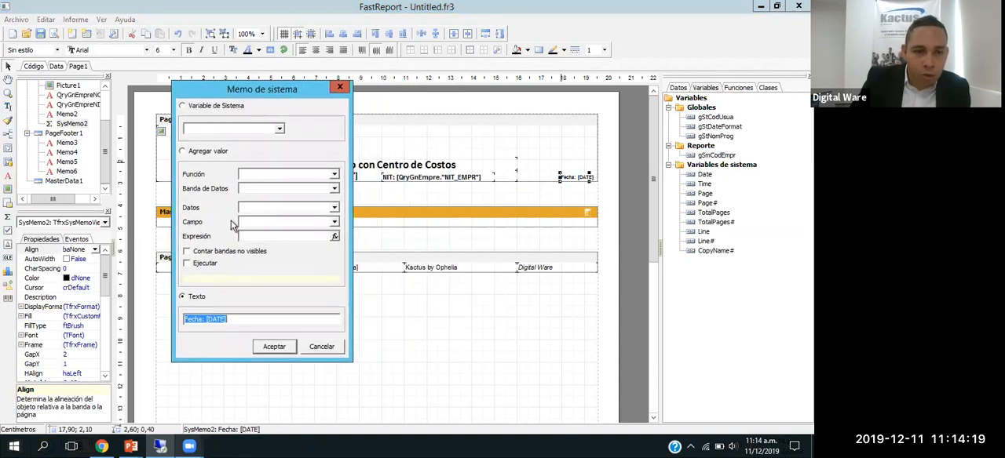
{"action": "left_click", "coordinate": [202, 320]}
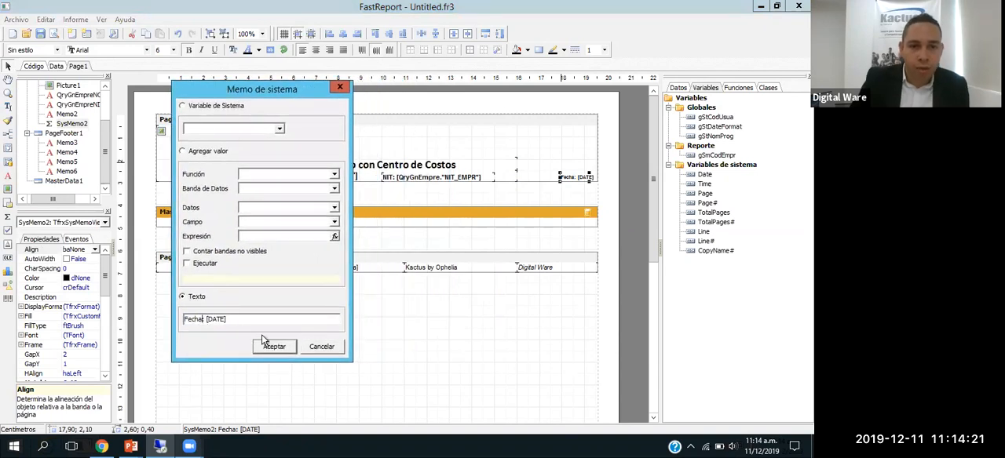
{"action": "type", "text": "de Impresión"}
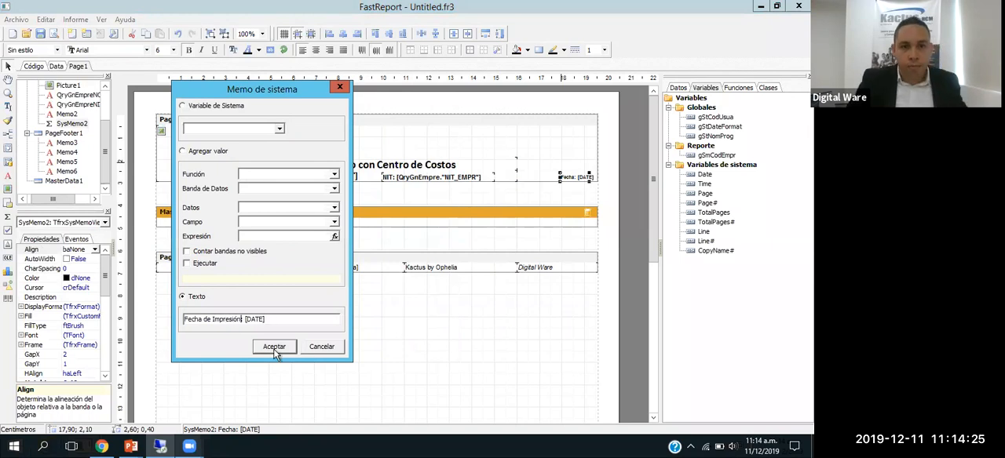
{"action": "left_click", "coordinate": [262, 350]}
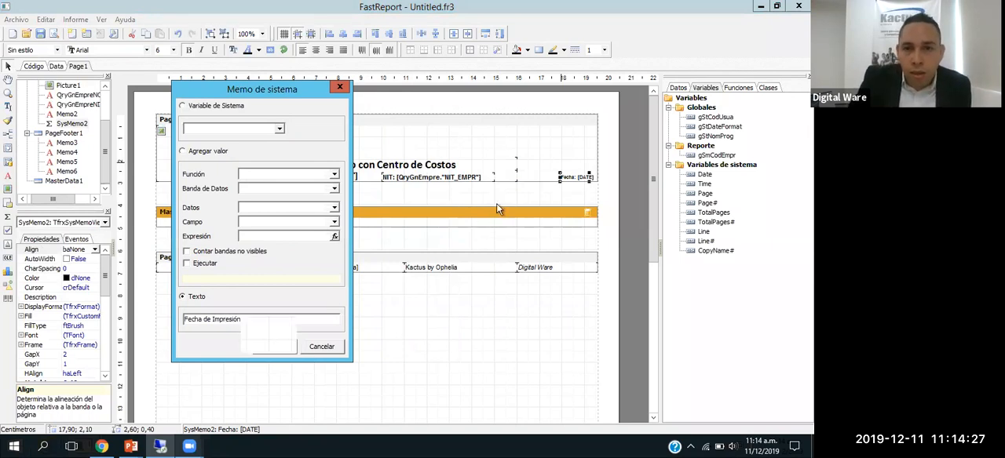
{"action": "left_click_drag", "start_coordinate": [544, 176], "coordinate": [524, 177]}
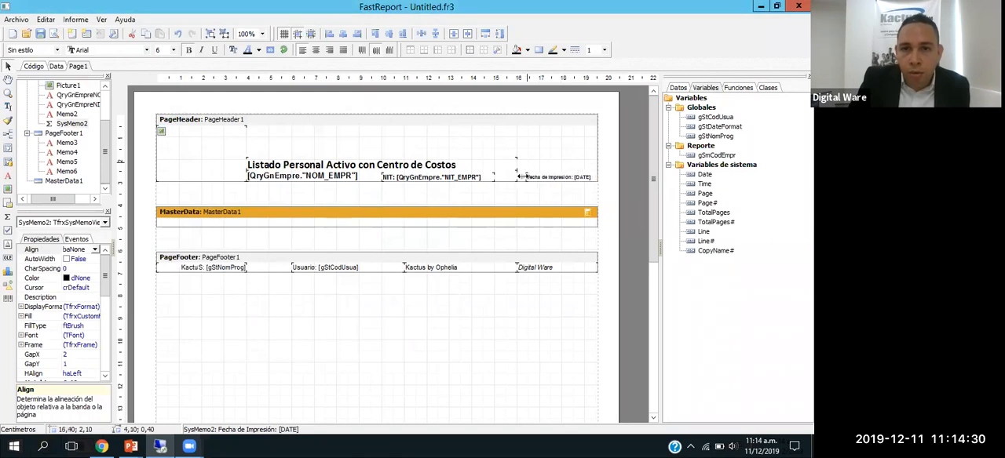
{"action": "left_click", "coordinate": [561, 161]}
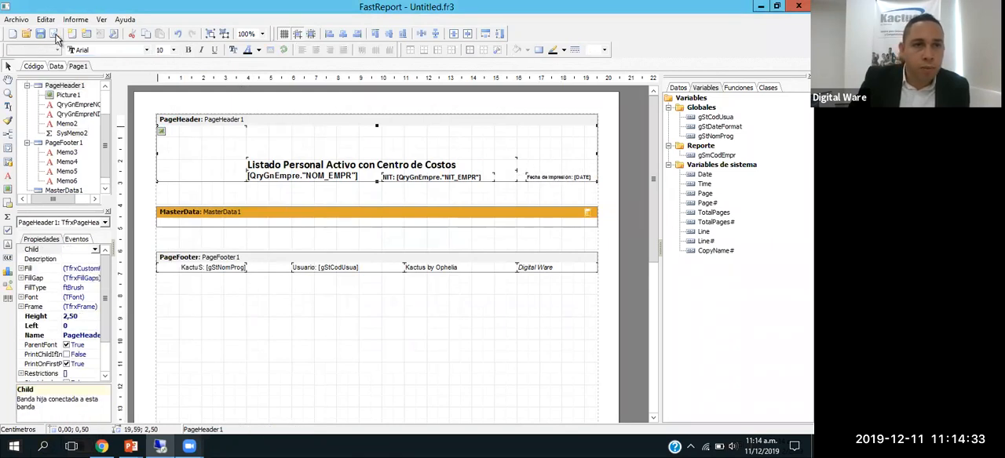
Step: Preview the report, check its header and page footer, and return to the design
{"action": "left_click", "coordinate": [55, 35]}
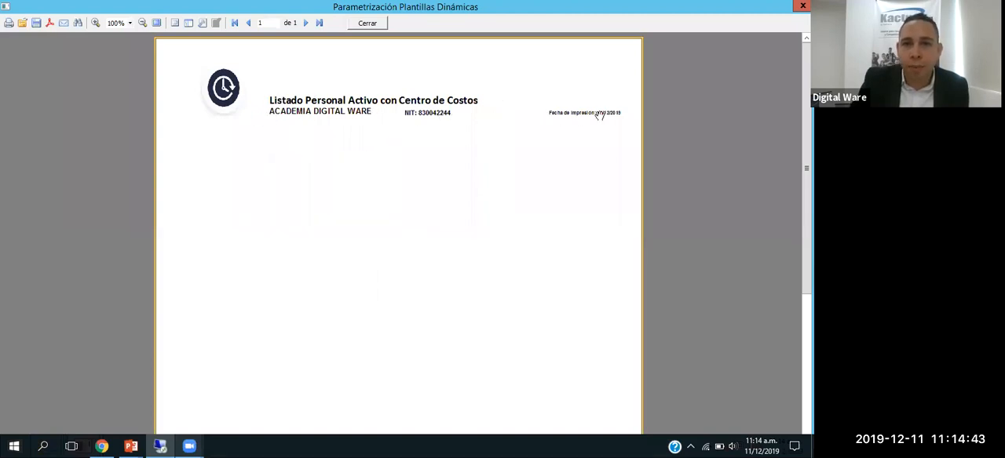
{"action": "scroll", "coordinate": [430, 166], "scroll_direction": "down", "scroll_amount": 3}
{"action": "scroll", "coordinate": [430, 165], "scroll_direction": "down", "scroll_amount": 3}
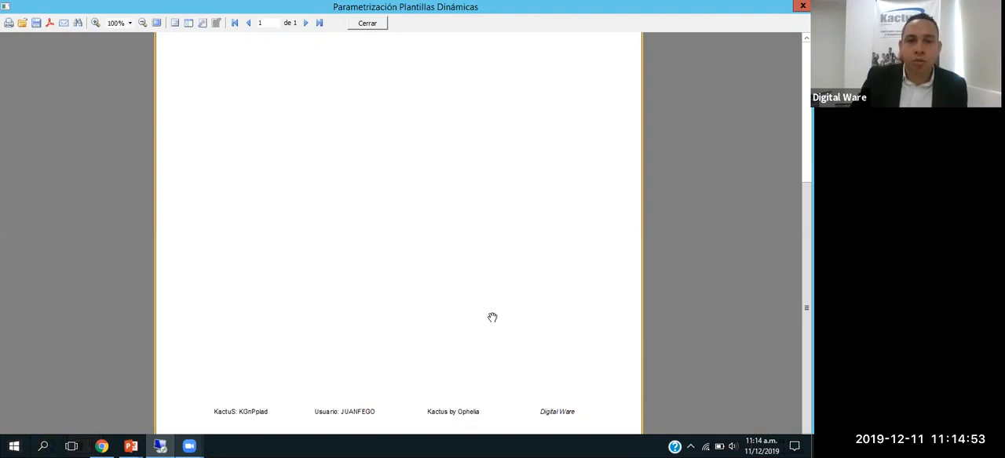
{"action": "left_click", "coordinate": [366, 24]}
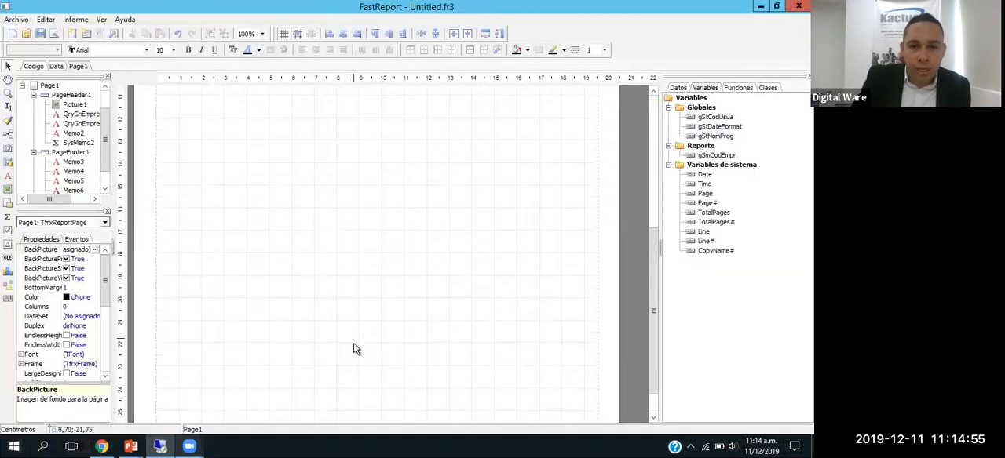
Step: Delete the whole page footer band with its fields and preview the report
{"action": "scroll", "coordinate": [242, 203], "scroll_direction": "down", "scroll_amount": 3}
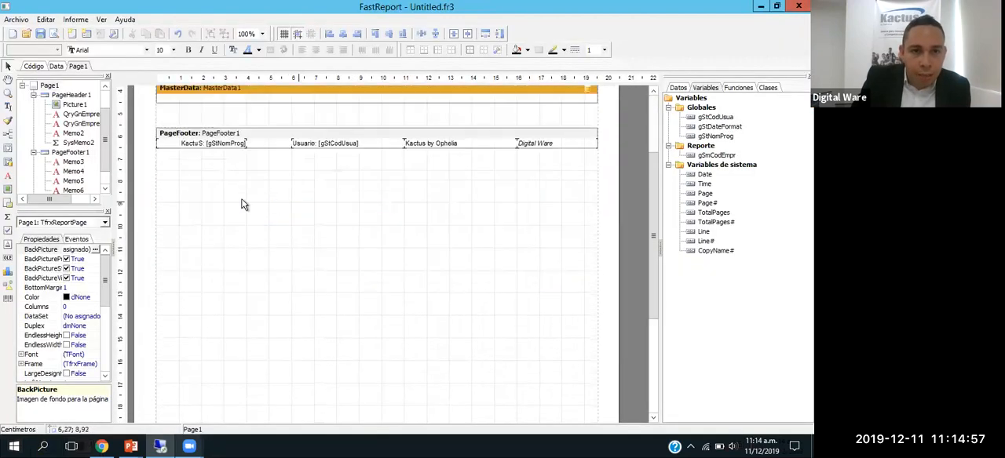
{"action": "scroll", "coordinate": [213, 168], "scroll_direction": "up", "scroll_amount": 1}
{"action": "left_click", "coordinate": [218, 157]}
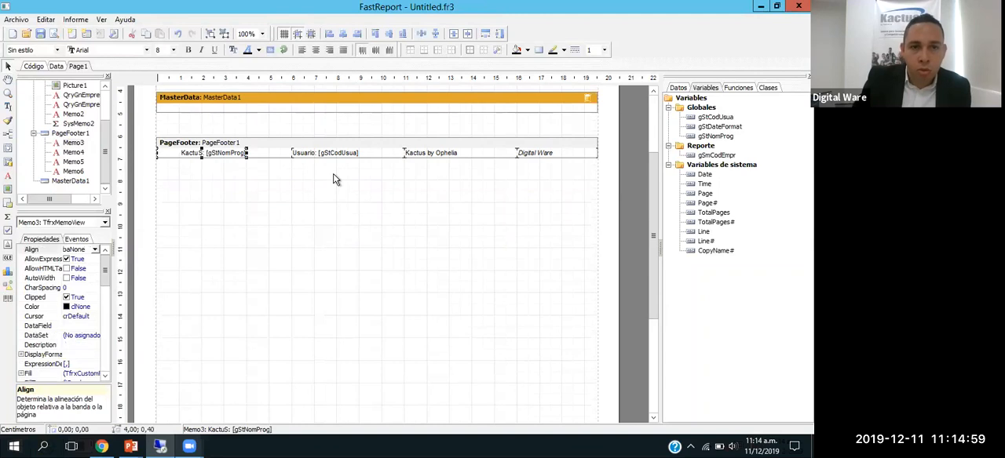
{"action": "left_click", "coordinate": [368, 150]}
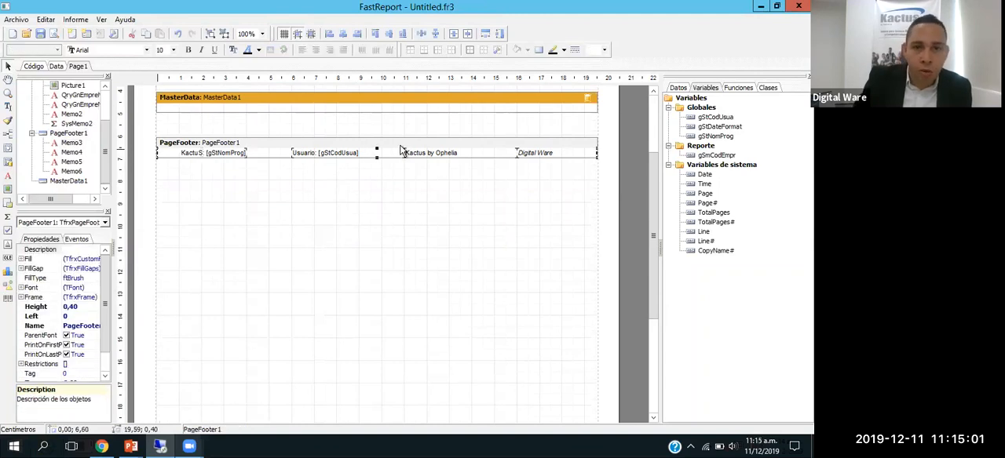
{"action": "key", "text": "Delete"}
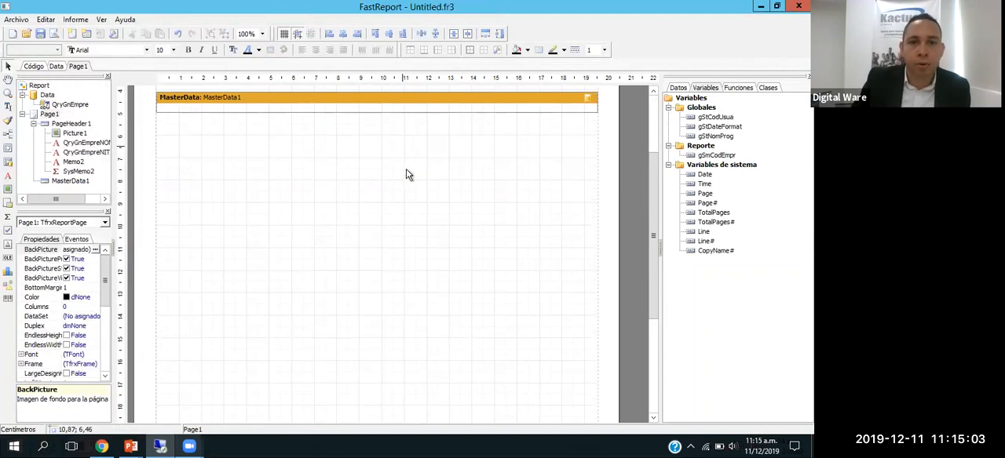
{"action": "scroll", "coordinate": [406, 174], "scroll_direction": "up", "scroll_amount": 1}
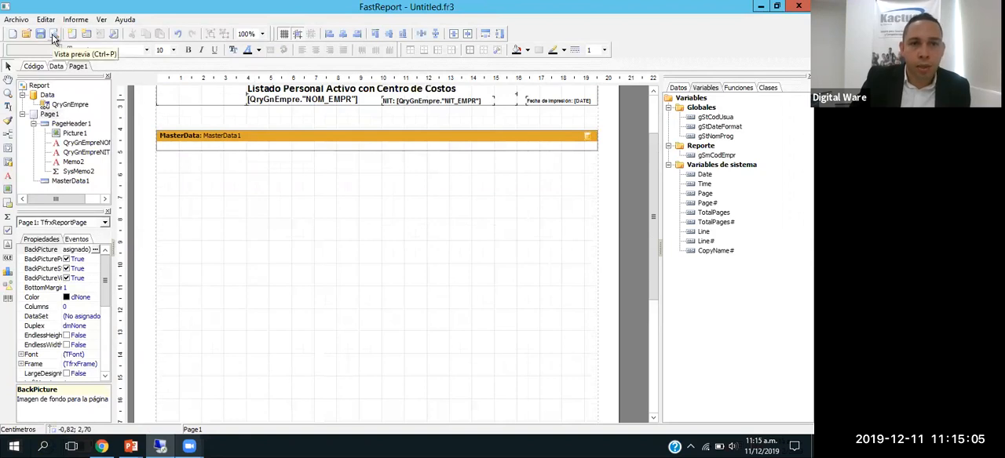
{"action": "left_click", "coordinate": [53, 35]}
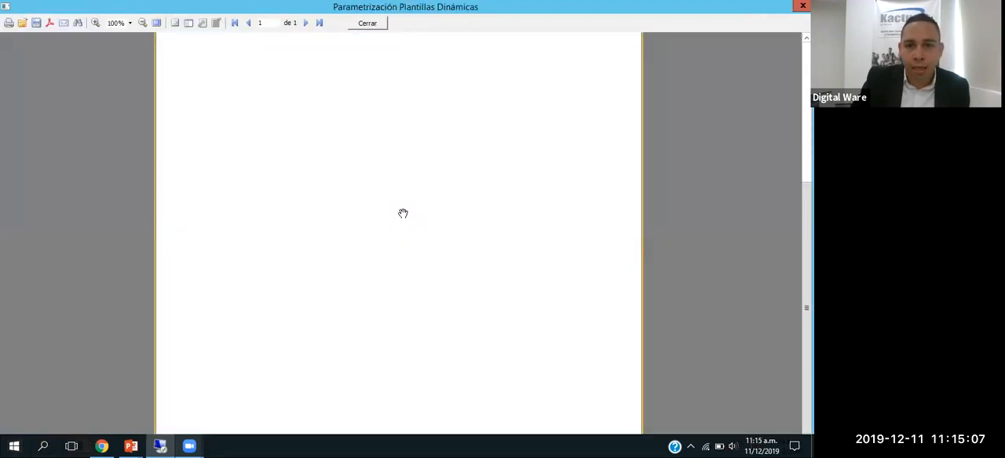
Step: Close the preview and examine the report's available variables and the fields of the QryGnEmpre dataset
{"action": "left_click", "coordinate": [367, 23]}
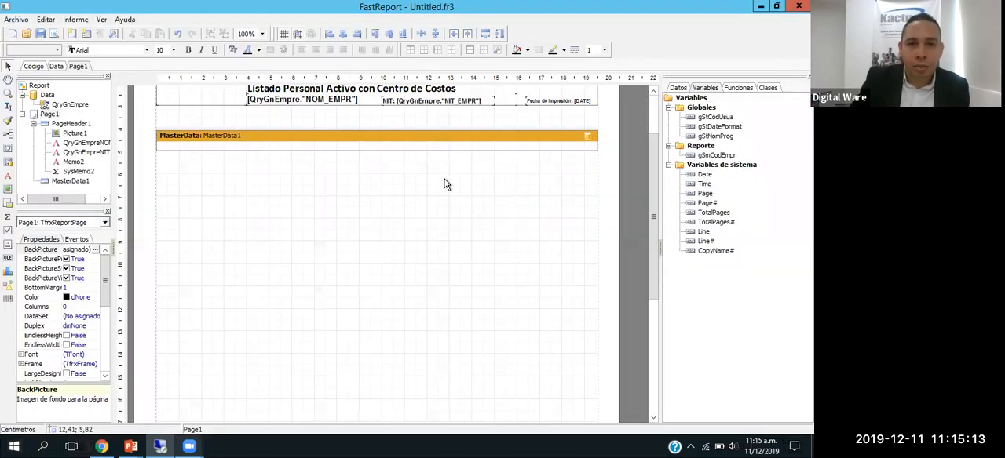
{"action": "scroll", "coordinate": [655, 166], "scroll_direction": "up", "scroll_amount": 2}
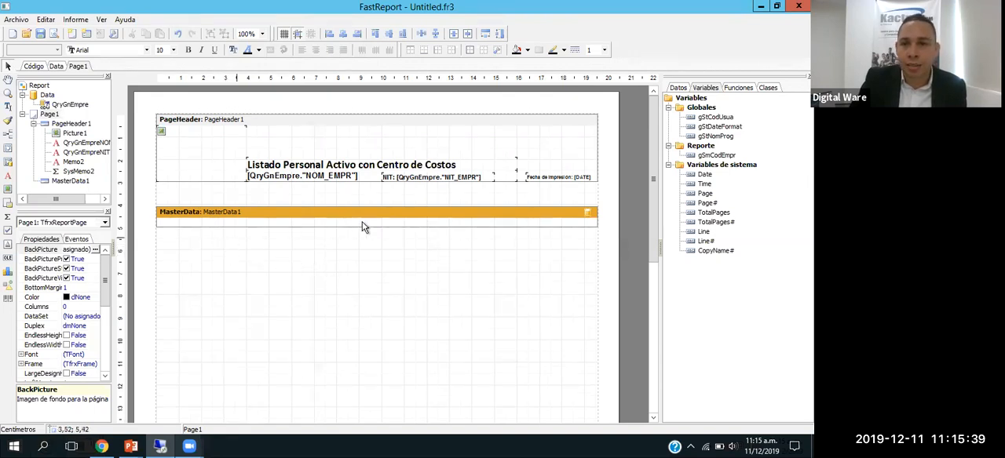
{"action": "left_click", "coordinate": [678, 88]}
{"action": "left_click", "coordinate": [705, 88]}
{"action": "left_click", "coordinate": [679, 88]}
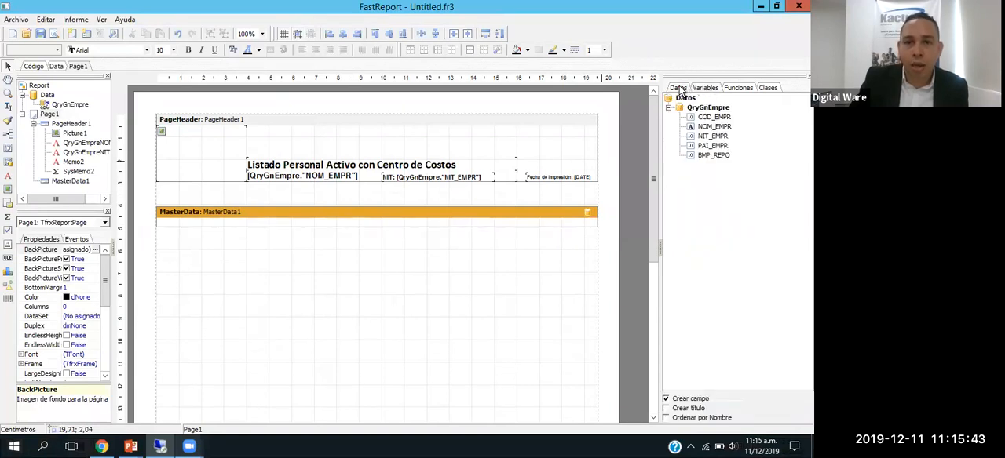
{"action": "left_click", "coordinate": [705, 88]}
{"action": "left_click", "coordinate": [679, 88]}
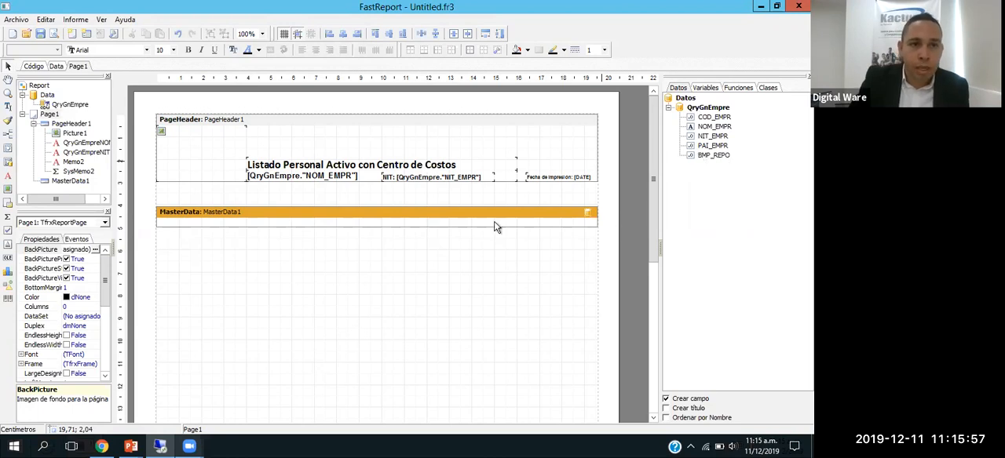
{"action": "left_click", "coordinate": [696, 110]}
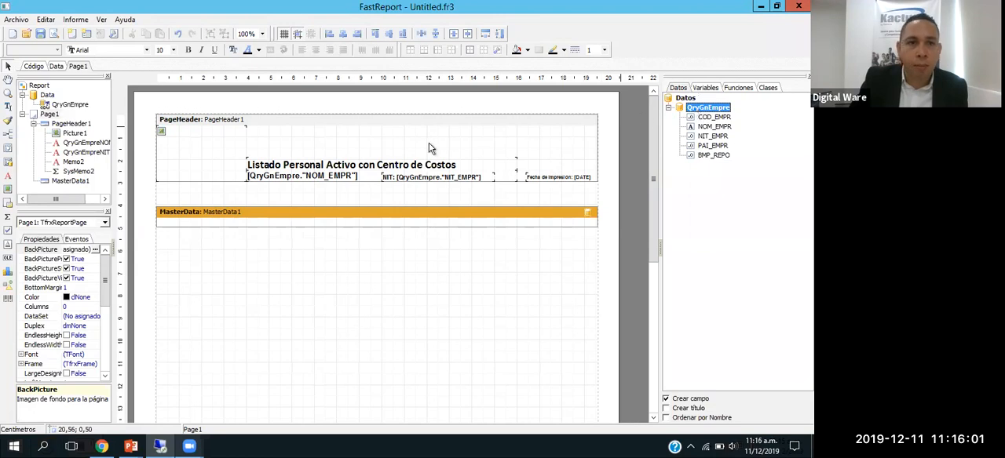
Step: Add a DigitalWare FrxDataset object to the report's data page, beside QryGnEmpre
{"action": "left_click", "coordinate": [57, 67]}
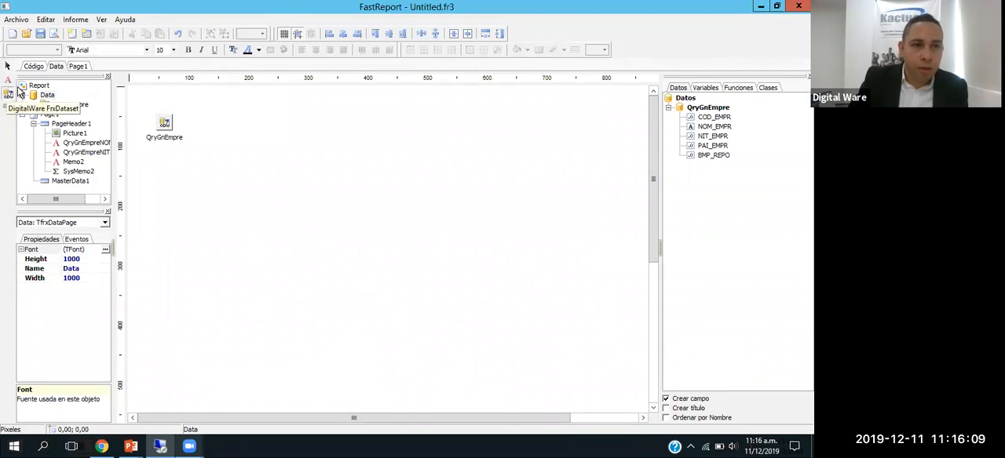
{"action": "left_click", "coordinate": [14, 92]}
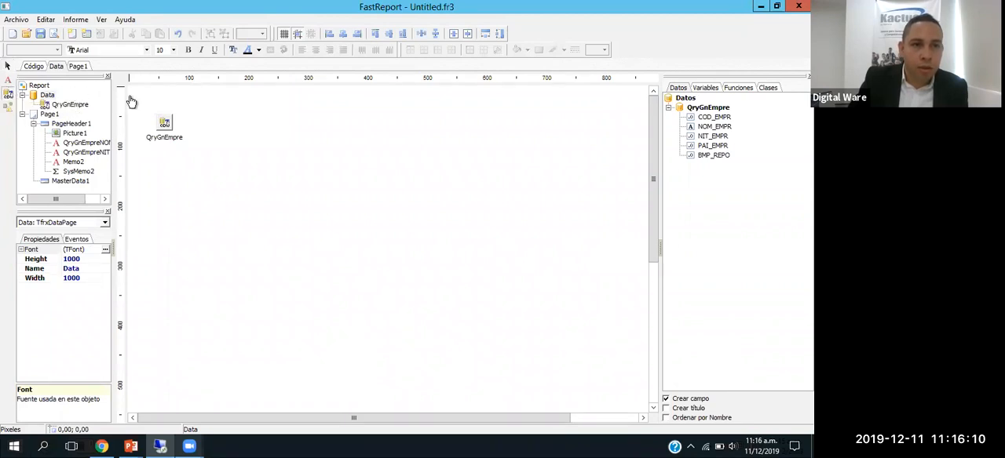
{"action": "left_click", "coordinate": [227, 124]}
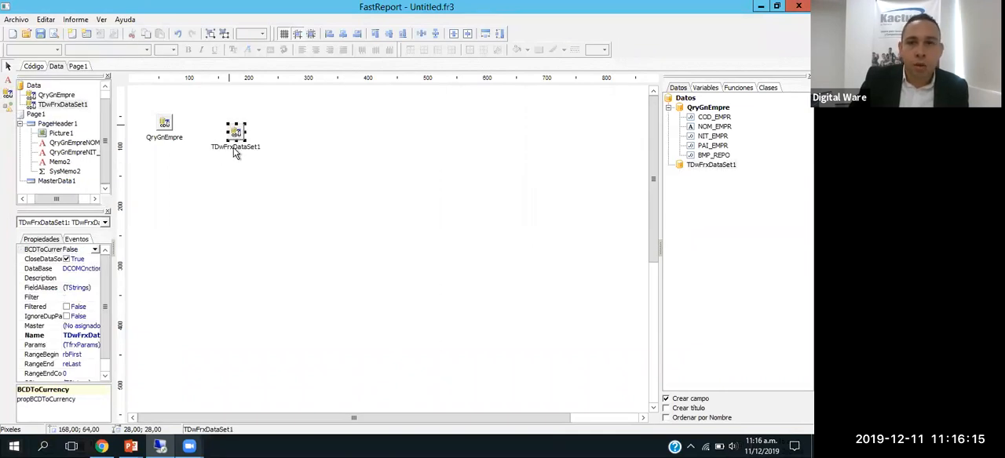
{"action": "scroll", "coordinate": [106, 313], "scroll_direction": "down", "scroll_amount": 1}
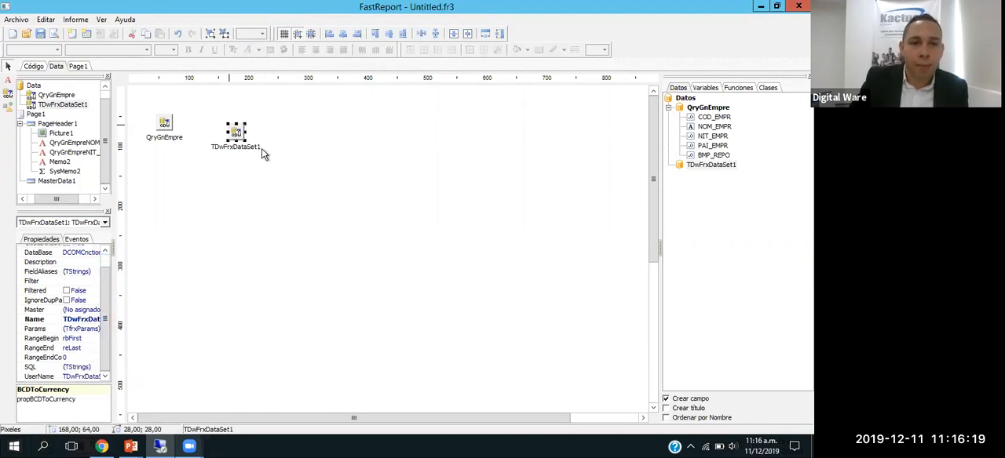
Step: Inspect the company name and NIT fields in the page header, and set the new dataset's Name and UserName to Biemple
{"action": "left_click", "coordinate": [78, 67]}
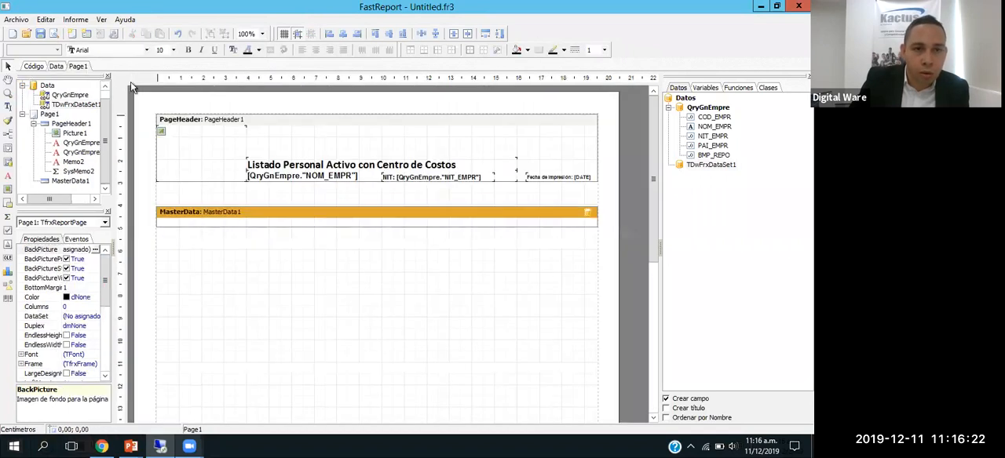
{"action": "left_click", "coordinate": [274, 180]}
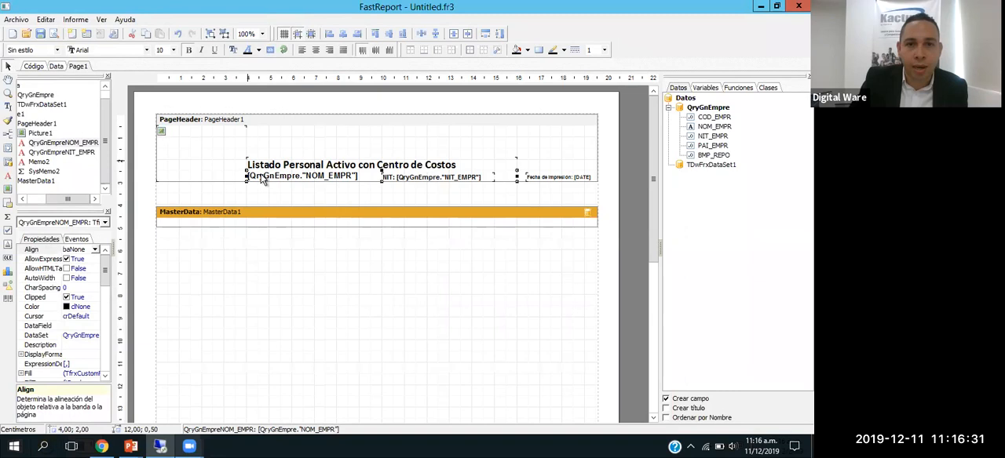
{"action": "left_click", "coordinate": [445, 179]}
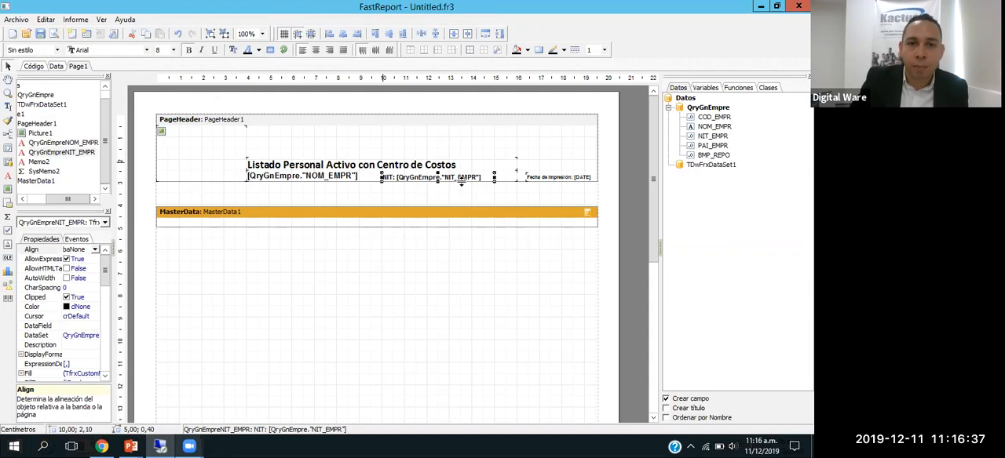
{"action": "left_click", "coordinate": [58, 66]}
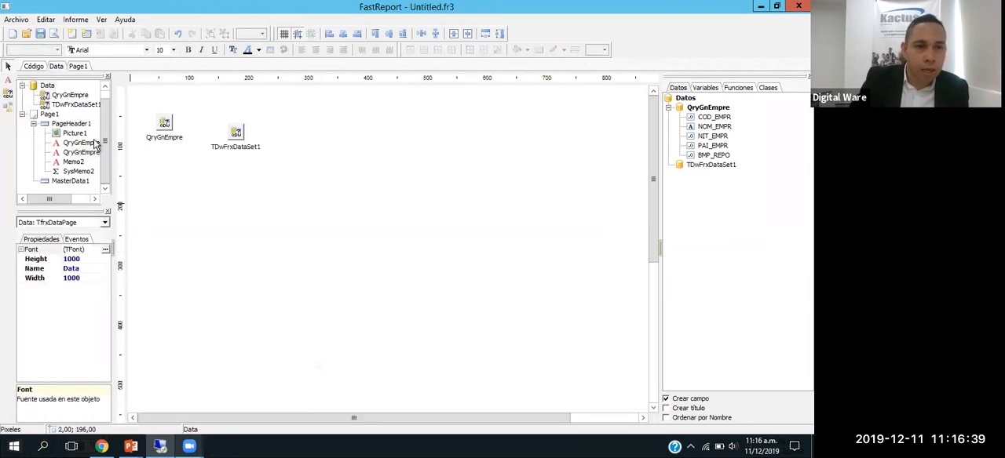
{"action": "left_click", "coordinate": [235, 133]}
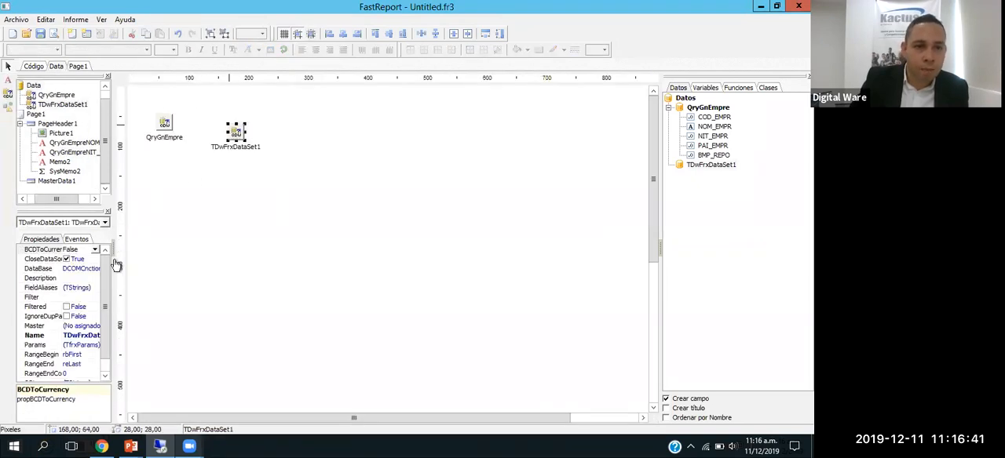
{"action": "scroll", "coordinate": [109, 281], "scroll_direction": "down", "scroll_amount": 1}
{"action": "left_click", "coordinate": [82, 320]}
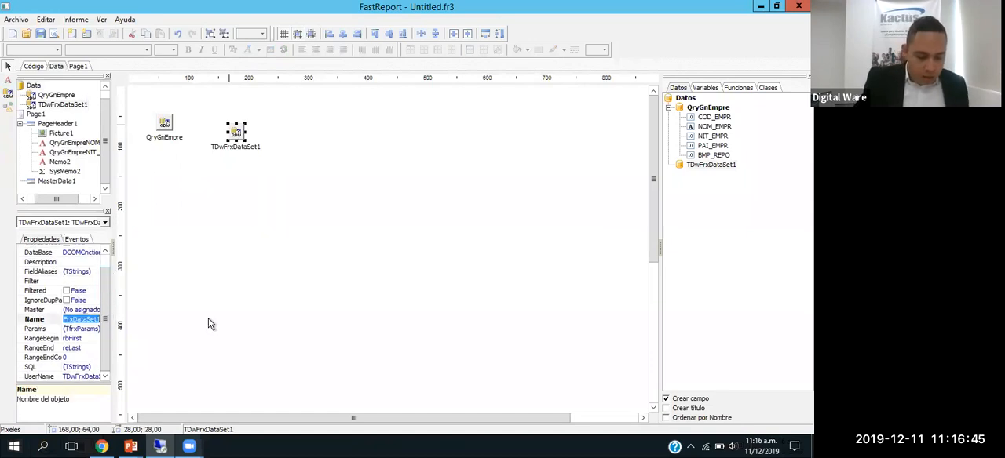
{"action": "type", "text": "Biemple"}
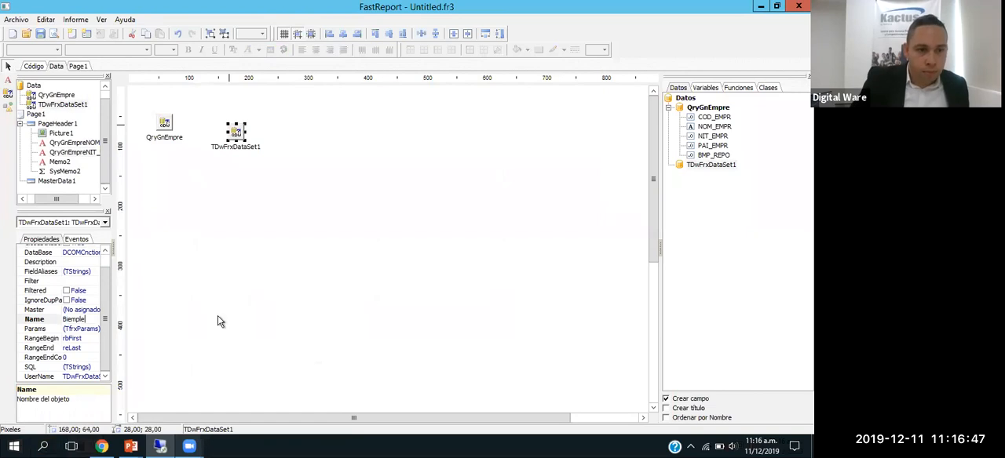
{"action": "left_click", "coordinate": [75, 378]}
{"action": "type", "text": "Biemple"}
{"action": "left_click", "coordinate": [185, 206]}
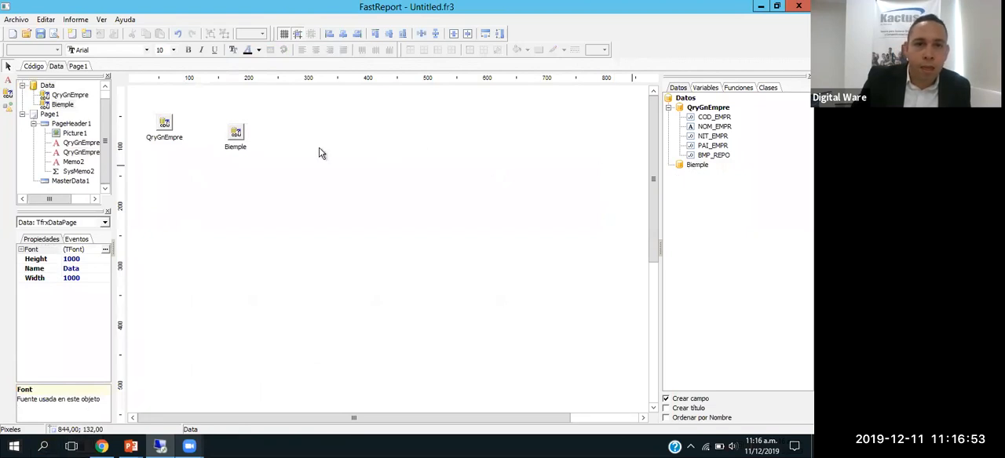
Step: Open the Biemple dataset's SQL and enter "select", with the tables "NM_CONTR A, BI_EMPLE B" a few lines below it
{"action": "double_click", "coordinate": [237, 135]}
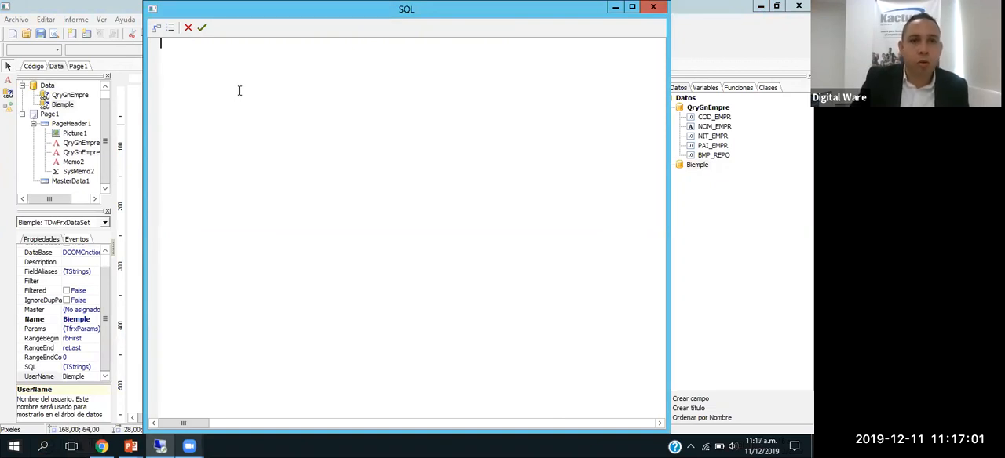
{"action": "mouse_move", "coordinate": [242, 10]}
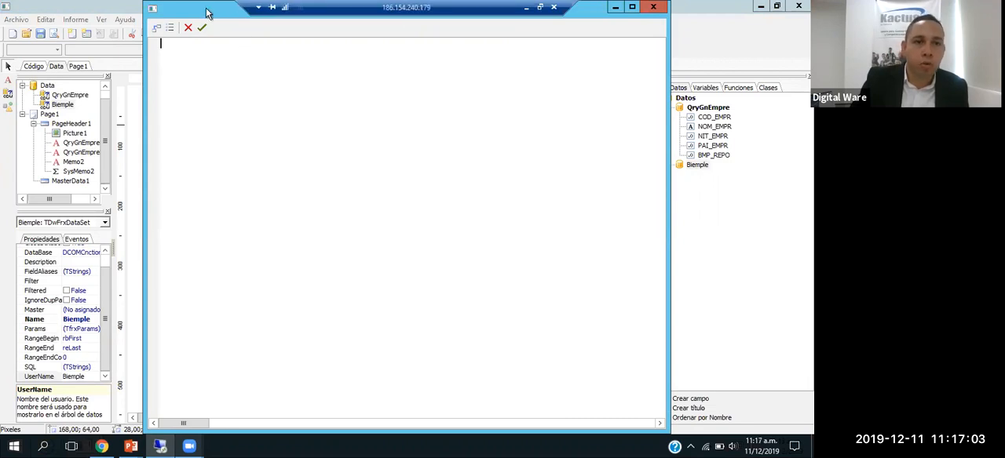
{"action": "left_click_drag", "start_coordinate": [208, 11], "coordinate": [212, 57]}
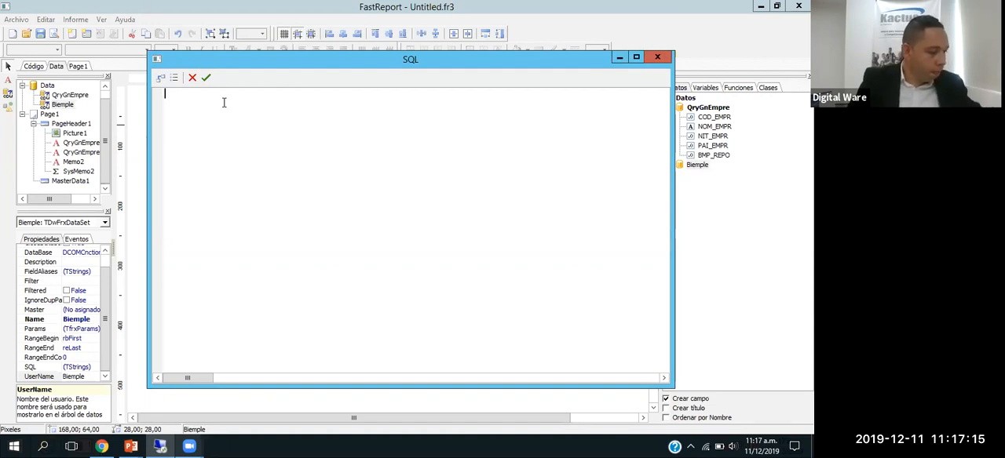
{"action": "type", "text": "select"}
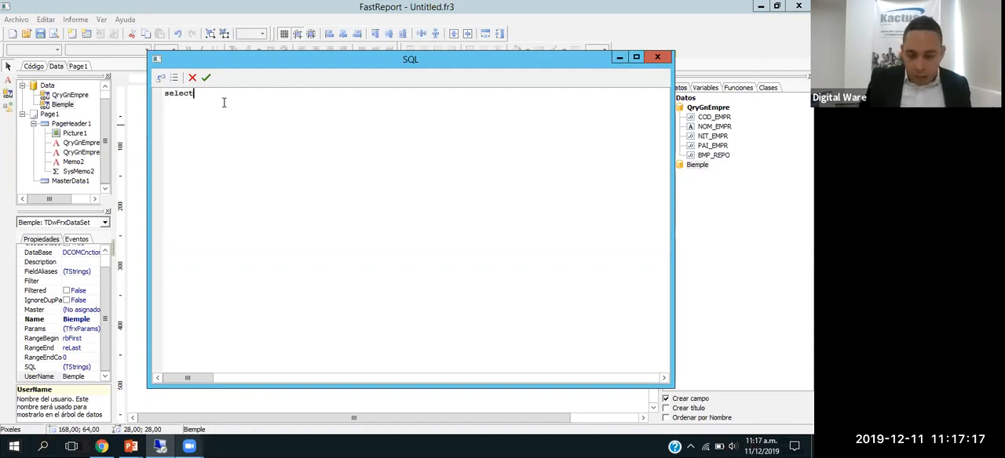
{"action": "key", "text": "Return"}
{"action": "key", "text": "Return"}
{"action": "key", "text": "Return"}
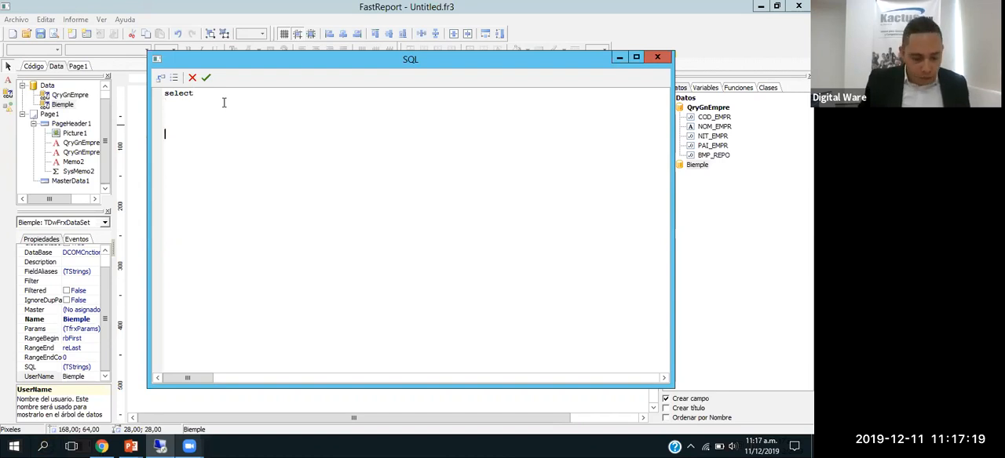
{"action": "type", "text": "NM_CONTR A"}
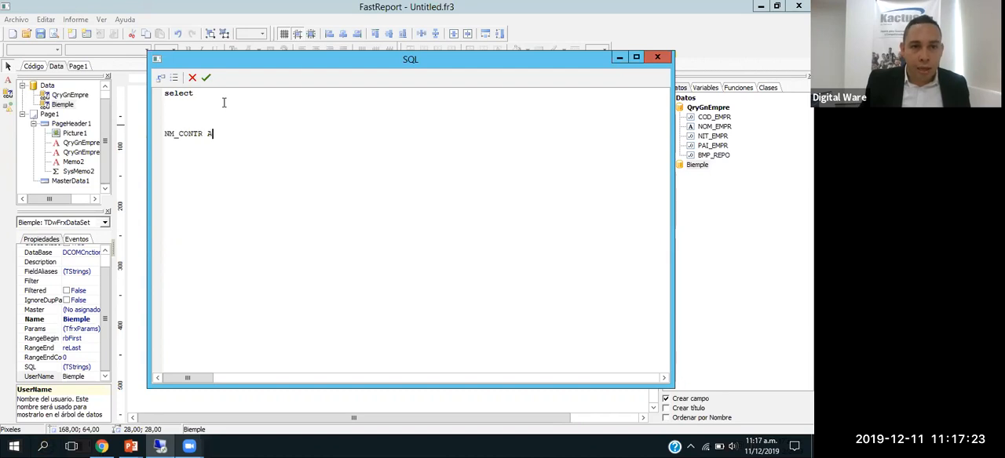
{"action": "type", "text": ", BI"}
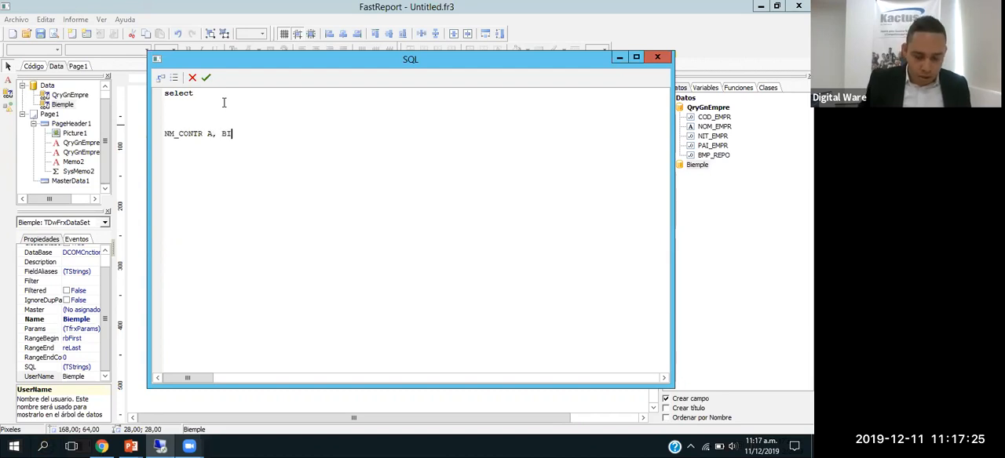
{"action": "type", "text": "_EMPLE B"}
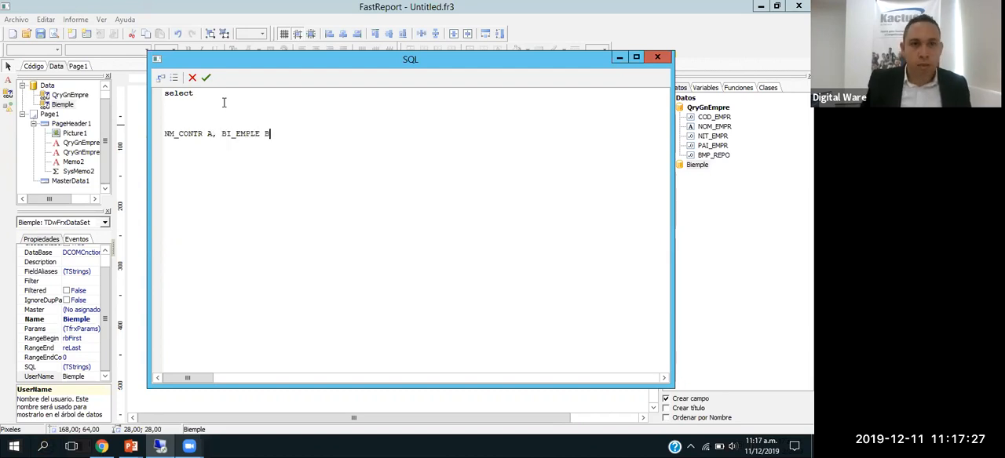
Step: Add "a.cod_empl," as the first selected column on a new line directly below select
{"action": "key", "text": "Up"}
{"action": "key", "text": "Up"}
{"action": "key", "text": "Up"}
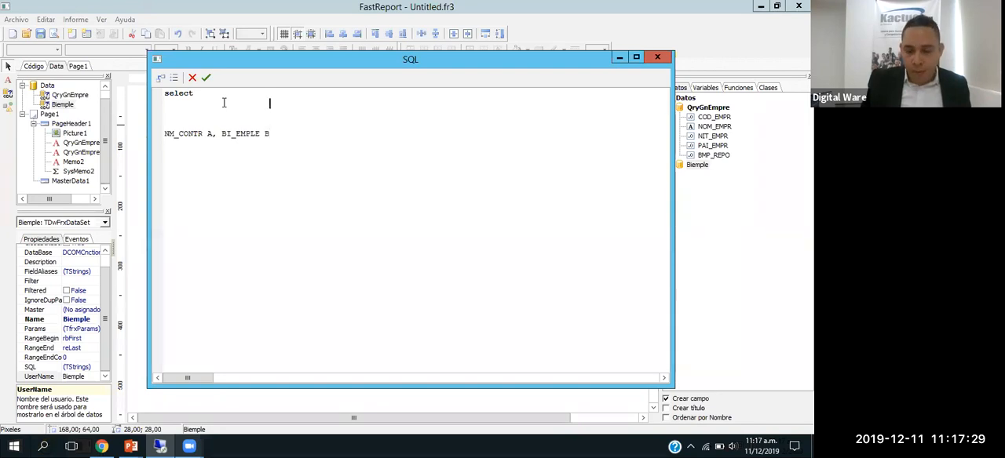
{"action": "key", "text": "Home"}
{"action": "key", "text": "Right"}
{"action": "key", "text": "Right"}
{"action": "key", "text": "Right"}
{"action": "key", "text": "Right"}
{"action": "key", "text": "Right"}
{"action": "key", "text": "Right"}
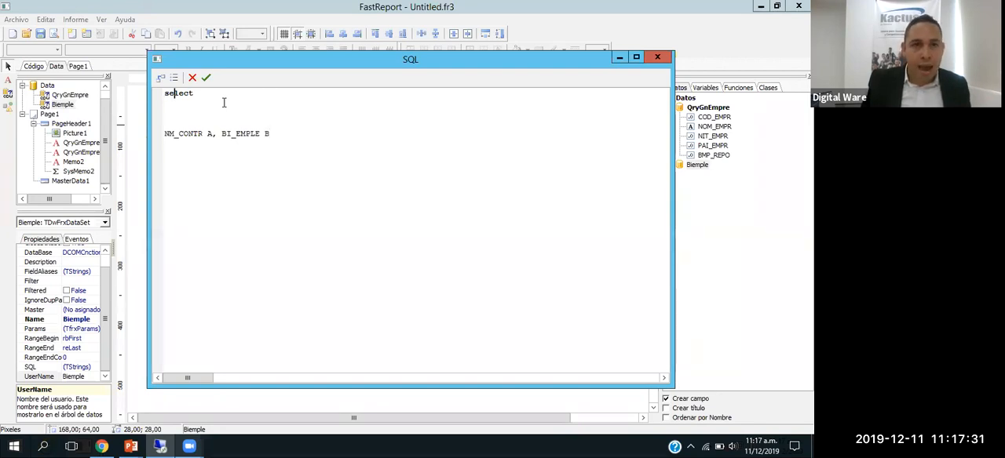
{"action": "key", "text": "Return"}
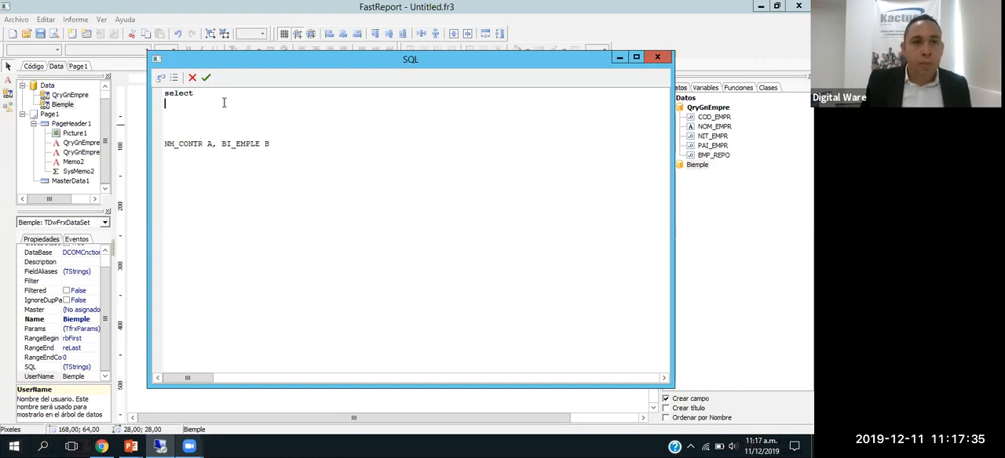
{"action": "type", "text": "a"}
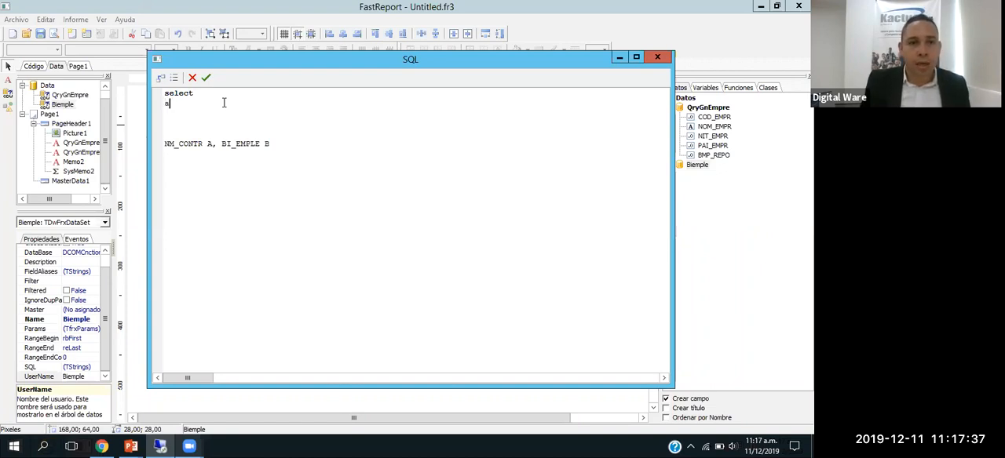
{"action": "type", "text": ".cod"}
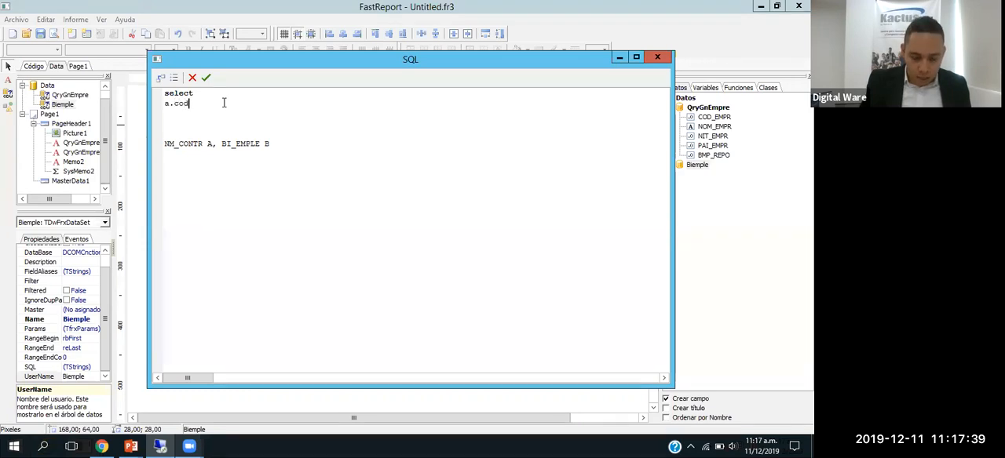
{"action": "type", "text": "_empl,"}
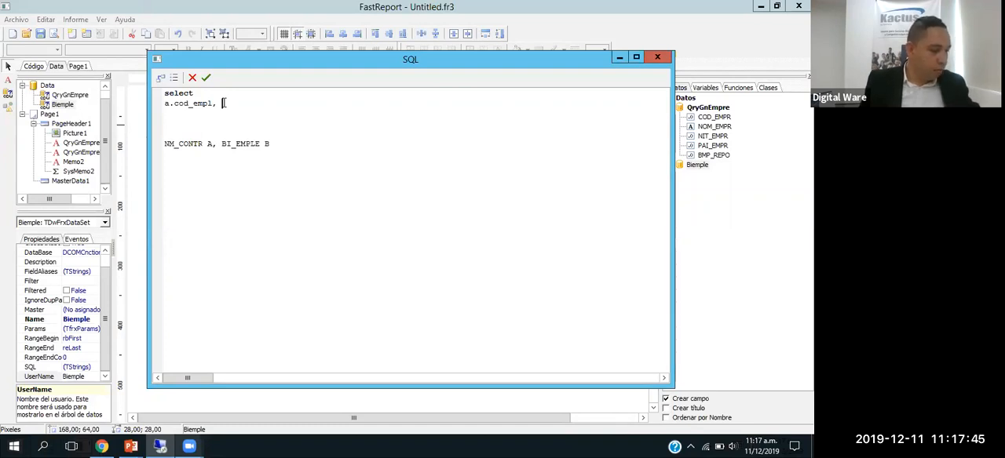
Step: Add the columns a.nro_cont, b.nom_empl and b.ape_empl after a.cod_empl in the select list, separated by commas
{"action": "type", "text": "a.n"}
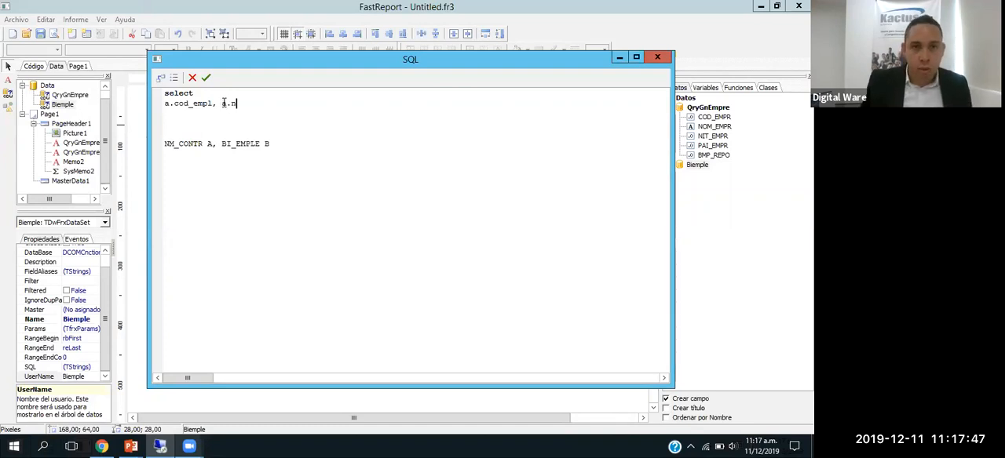
{"action": "type", "text": "ro_contr"}
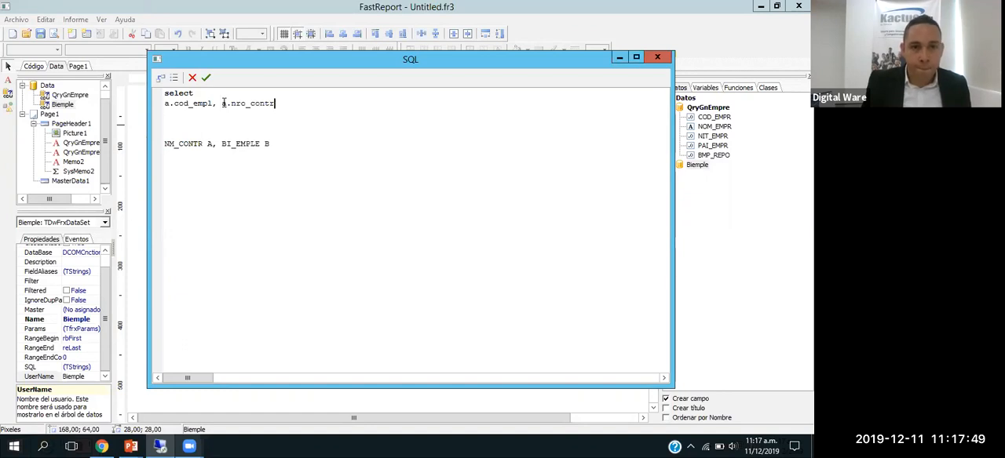
{"action": "key", "text": "BackSpace"}
{"action": "type", "text": ","}
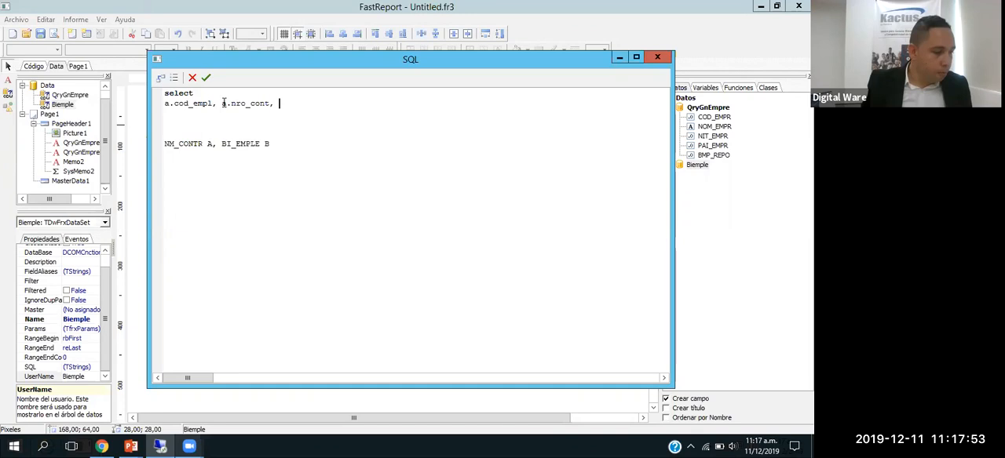
{"action": "type", "text": " b.nom"}
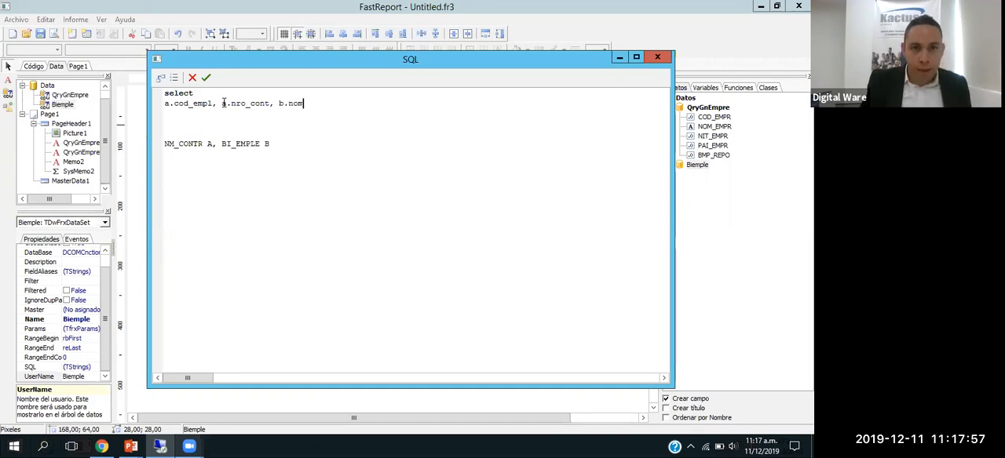
{"action": "type", "text": "_empl,"}
{"action": "type", "text": " b.ape_em"}
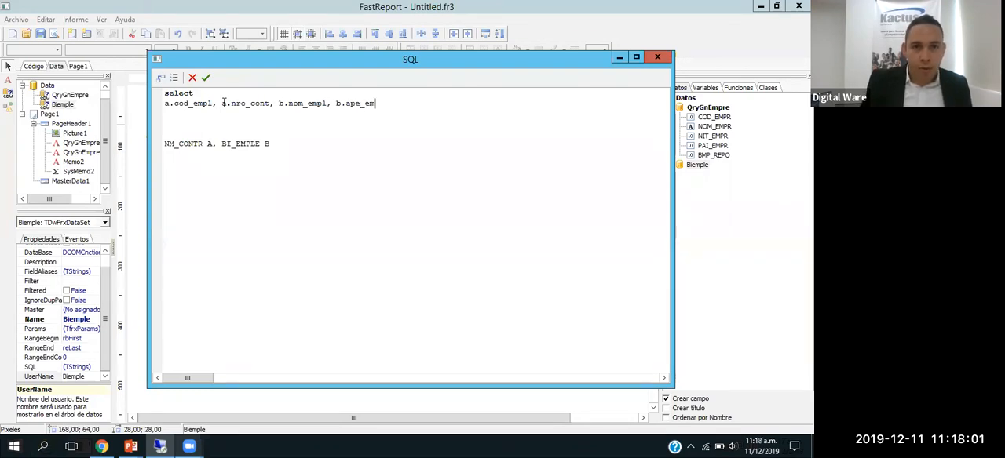
{"action": "type", "text": "pl, a.coc"}
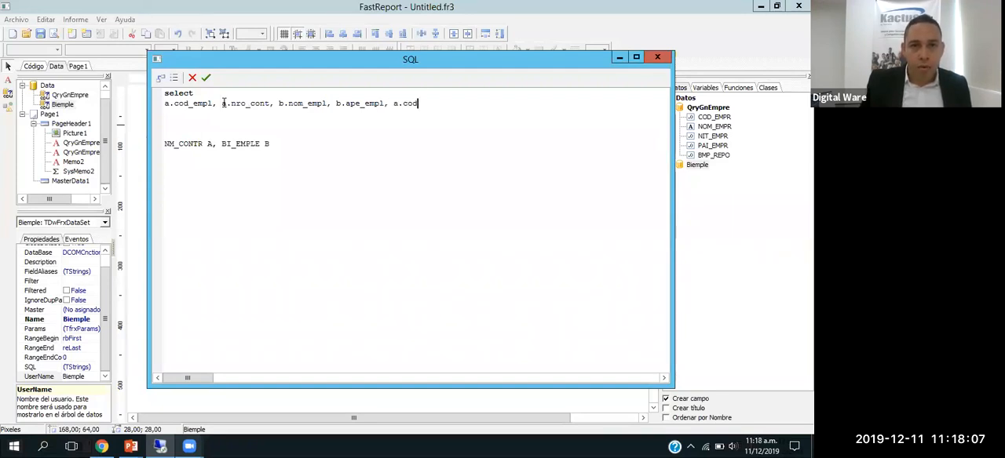
{"action": "type", "text": "_ccos, a.sue_basi,"}
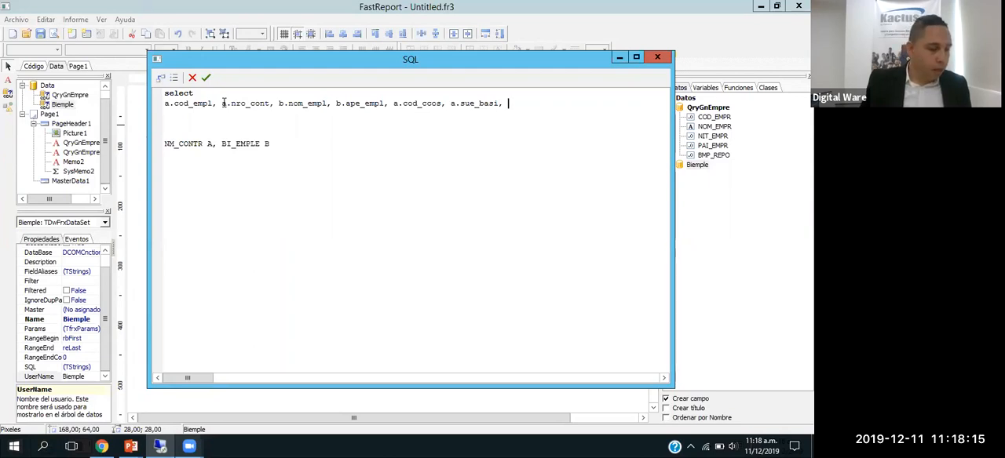
Step: Finish the select list with a.cod_ccos and a.sue_basi, leaving no comma after the last column
{"action": "key", "text": "BackSpace"}
{"action": "key", "text": "BackSpace"}
Step: Insert FROM ahead of the NM_CONTR A, BI_EMPLE B table list, on the same line
{"action": "key", "text": "Down"}
{"action": "key", "text": "Down"}
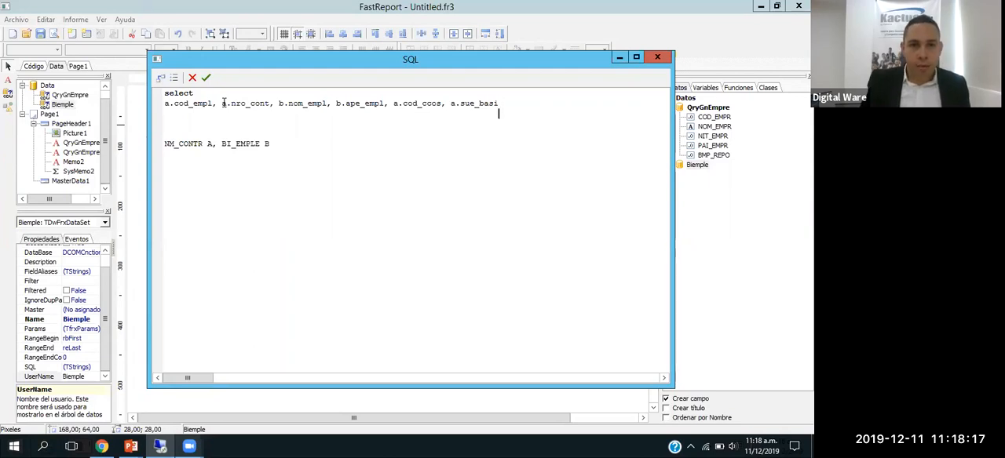
{"action": "key", "text": "Home"}
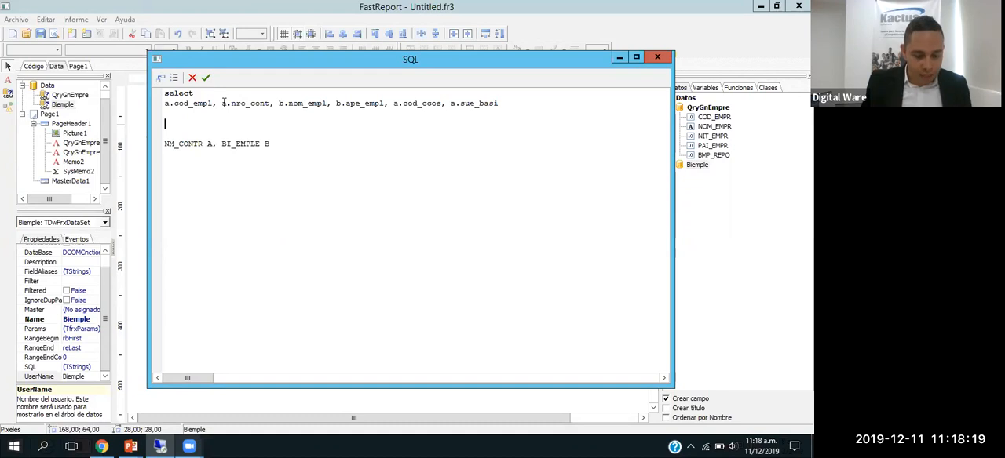
{"action": "key", "text": "Delete"}
{"action": "type", "text": "FROM"}
{"action": "key", "text": "Delete"}
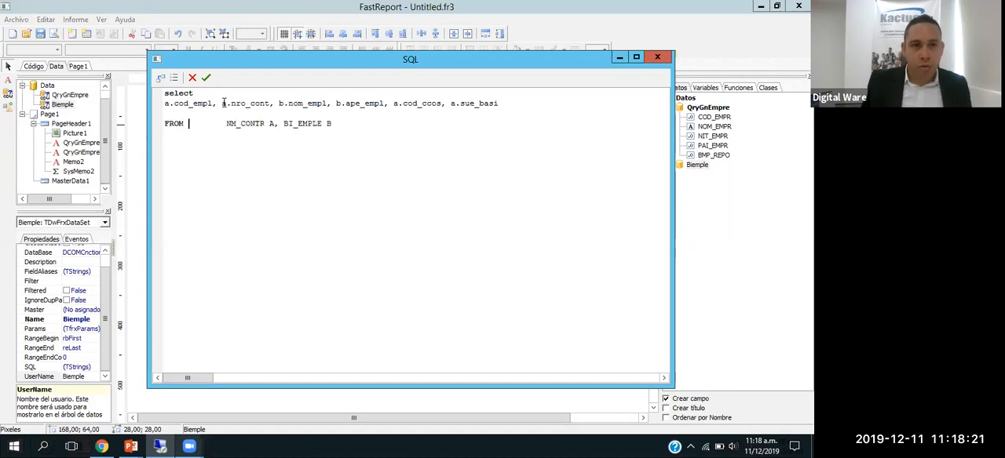
Step: Add the condition "WHERE a.cod_empr=a.cod_empr" below the FROM line
{"action": "key", "text": "Return"}
{"action": "type", "text": "WHERE a.cod_empr=a.cod_e"}
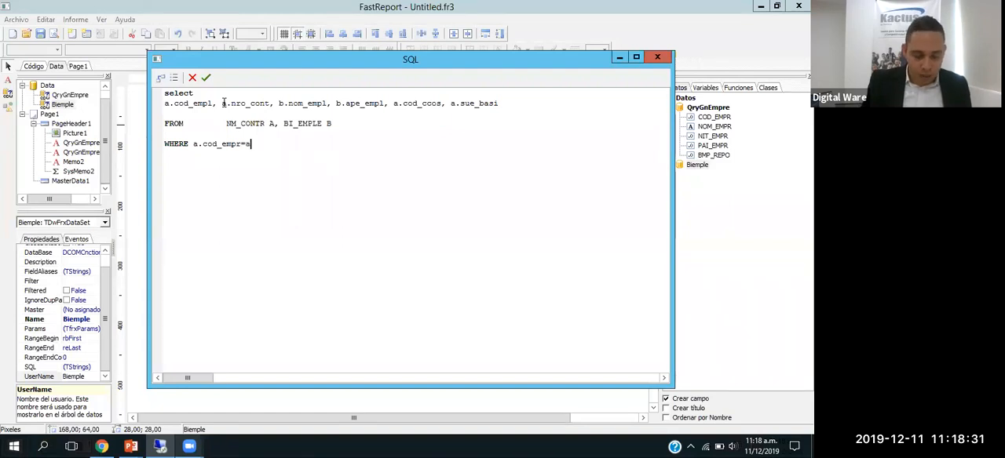
{"action": "type", "text": "mpr"}
{"action": "key", "text": "Return"}
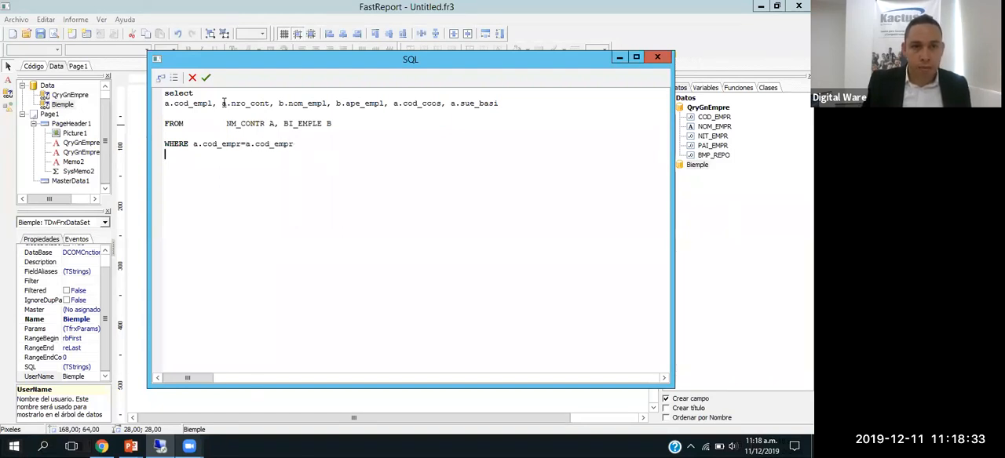
Step: Join the employee codes by adding "and a.cod_empl=b.cod_empl" below the WHERE line
{"action": "type", "text": "and a.,"}
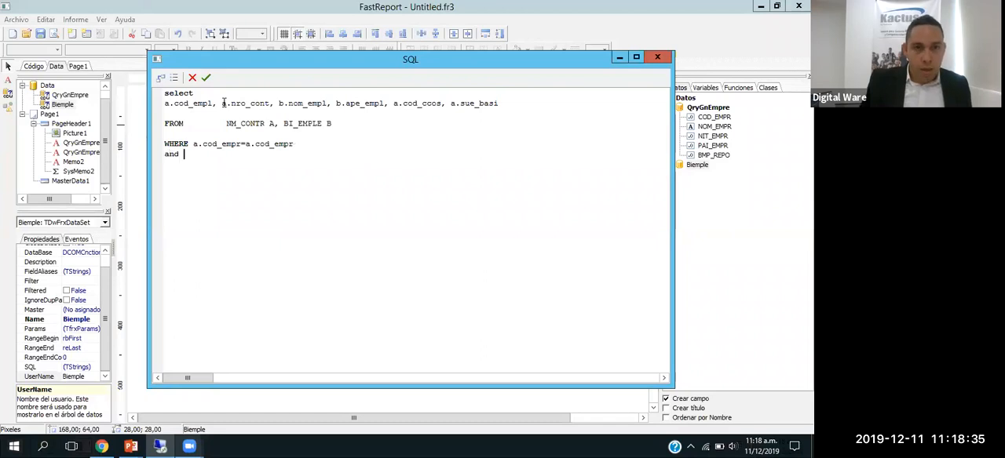
{"action": "key", "text": "BackSpace"}
{"action": "type", "text": "cod_empl="}
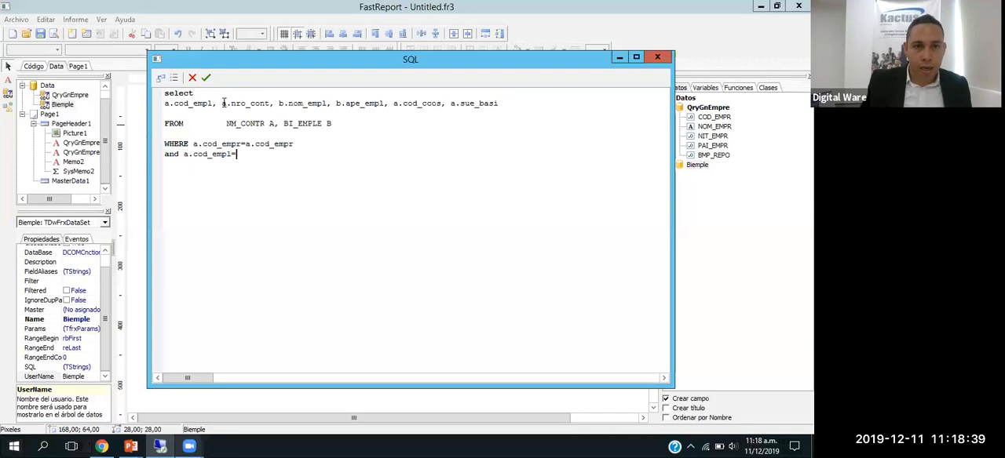
{"action": "type", "text": "b.cod_empl"}
{"action": "key", "text": "Return"}
Step: Add the active-contract filter "and a.ind_acti='A'" as another condition of the query
{"action": "type", "text": "and a"}
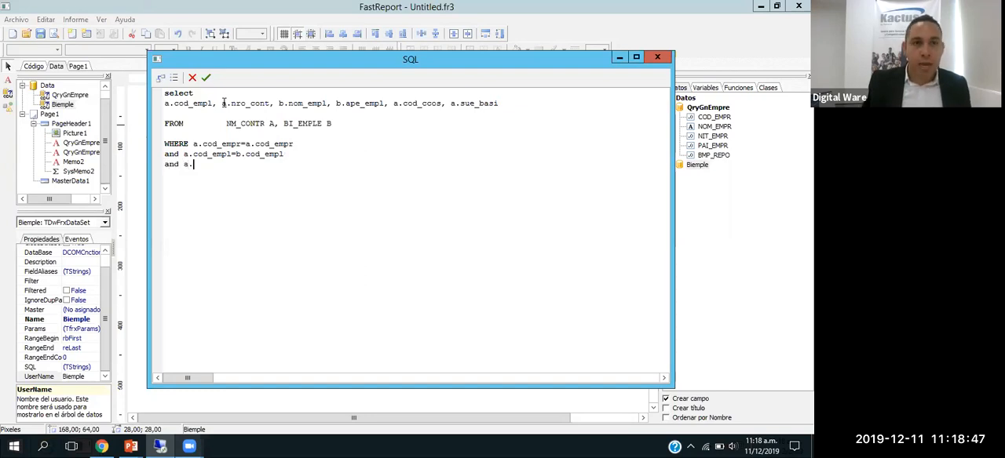
{"action": "type", "text": ".ind_acti='A'"}
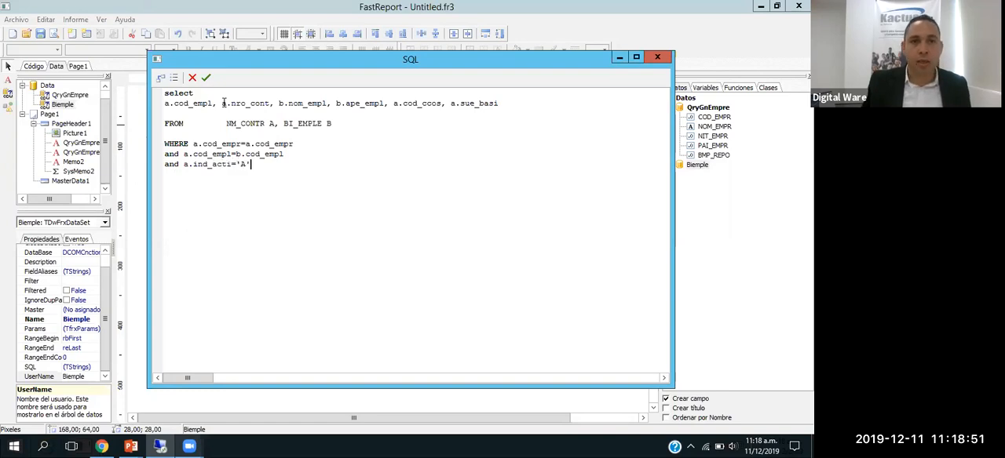
{"action": "key", "text": "Return"}
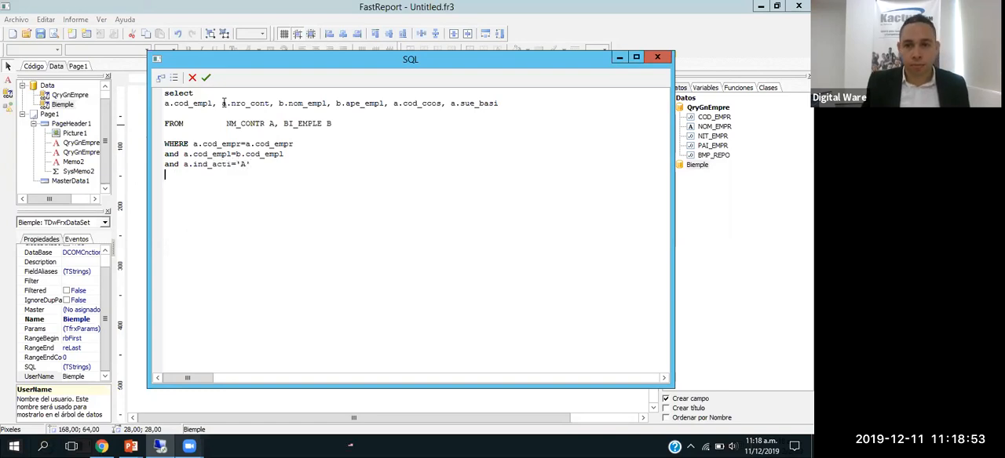
Step: Correct the company-code join in the WHERE line to a.cod_empr=b.cod_empr
{"action": "left_click", "coordinate": [241, 148]}
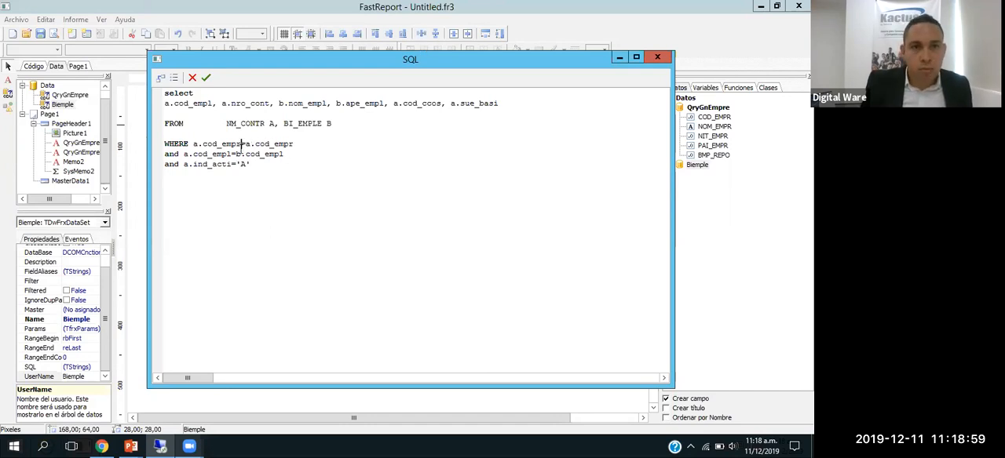
{"action": "key", "text": "Delete"}
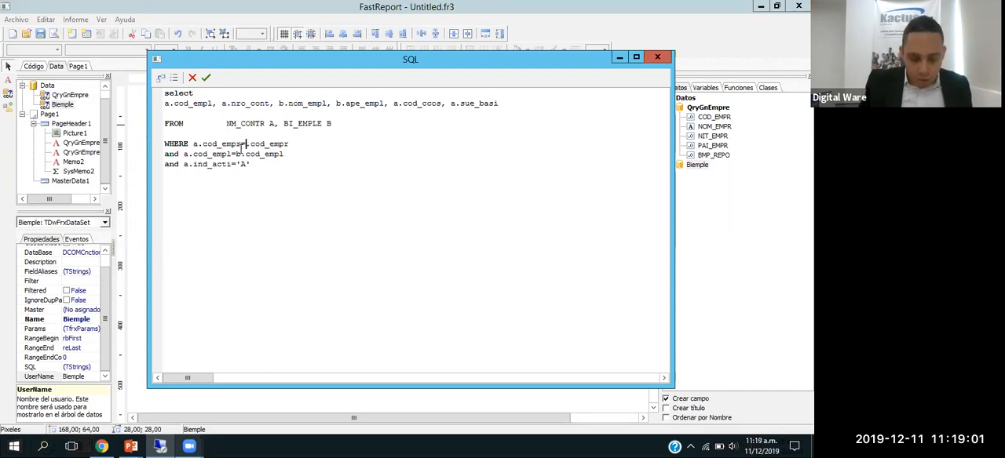
{"action": "key", "text": "Delete"}
{"action": "type", "text": "=B"}
{"action": "key", "text": "BackSpace"}
{"action": "type", "text": "b"}
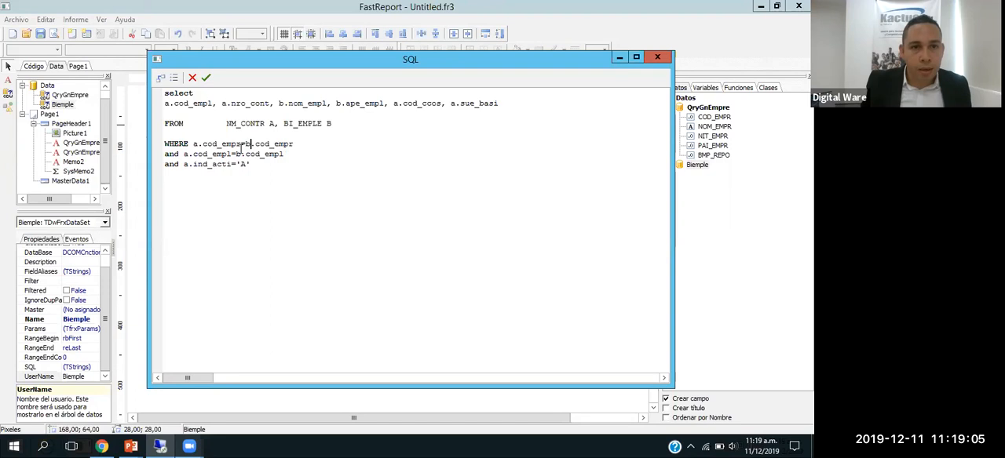
Step: Add "and a.cod_empl=1" as the last condition and accept the Biemple SQL
{"action": "key", "text": "Down"}
{"action": "key", "text": "Down"}
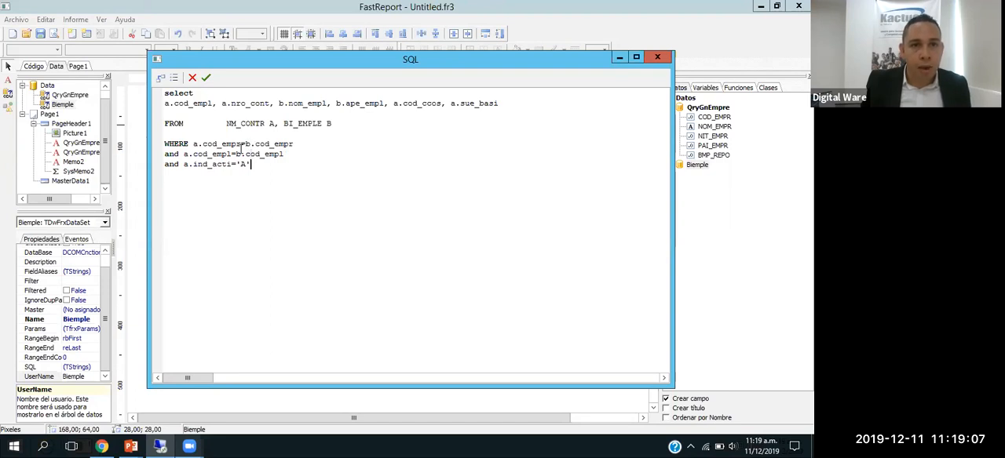
{"action": "key", "text": "Return"}
{"action": "type", "text": "and a.cod_empl"}
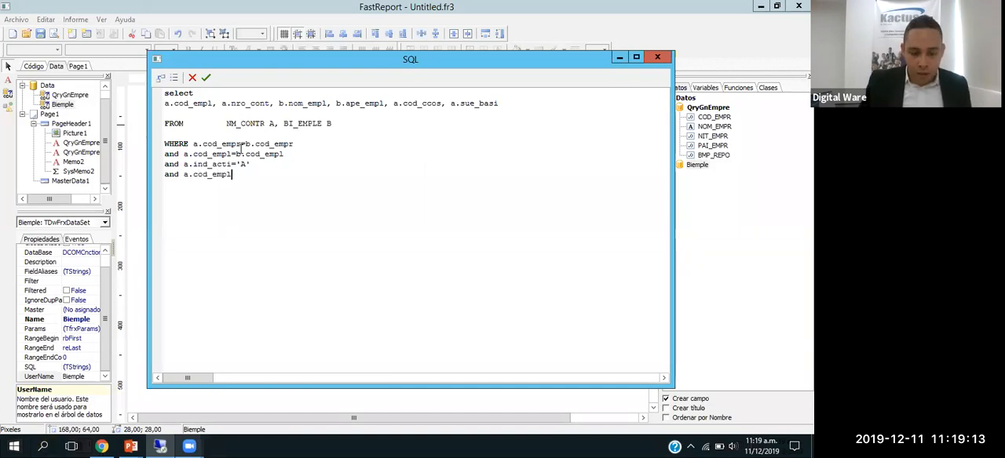
{"action": "type", "text": "=1"}
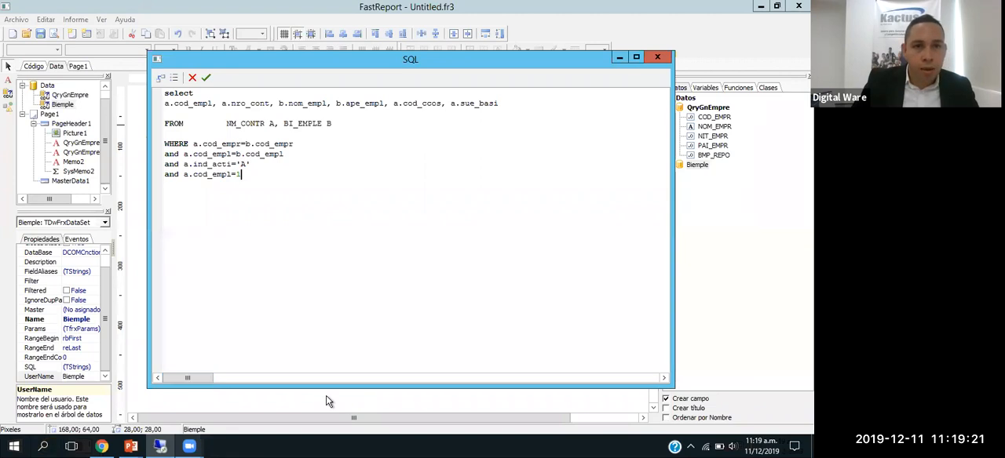
{"action": "left_click", "coordinate": [207, 82]}
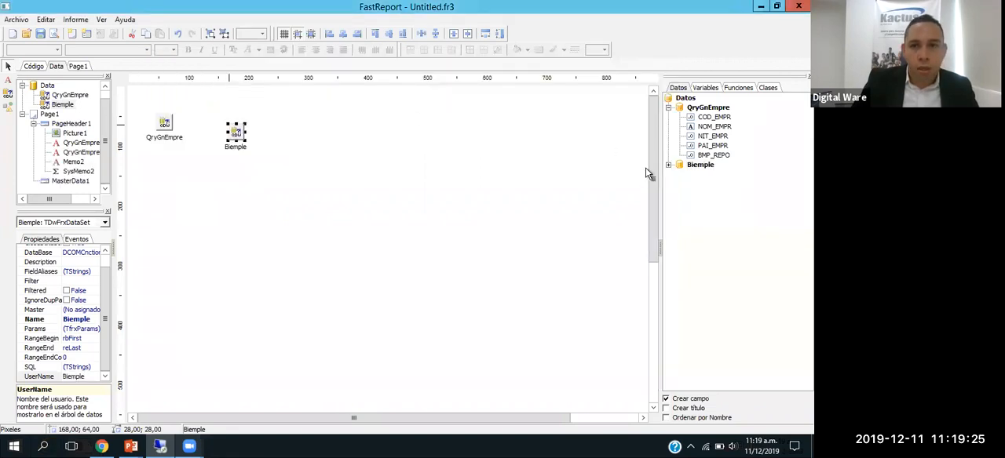
Step: Review the fields listed under the Biemple dataset, check the preview of the report page, and return to the page design
{"action": "left_click", "coordinate": [668, 164]}
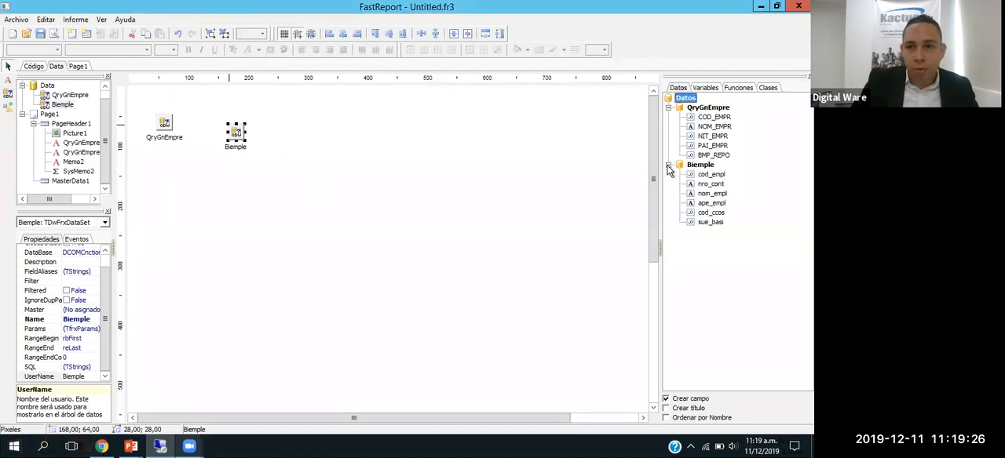
{"action": "left_click", "coordinate": [709, 174]}
{"action": "left_click", "coordinate": [710, 184]}
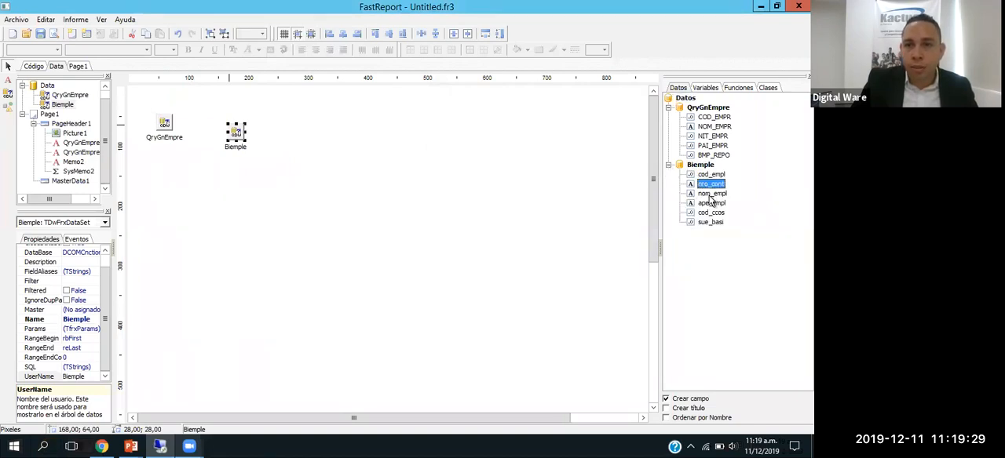
{"action": "left_click", "coordinate": [710, 222]}
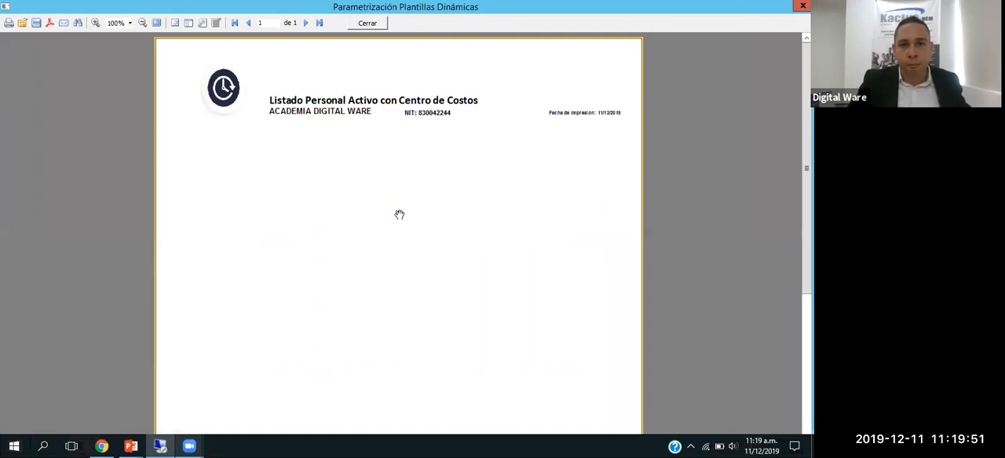
{"action": "key", "text": "Escape"}
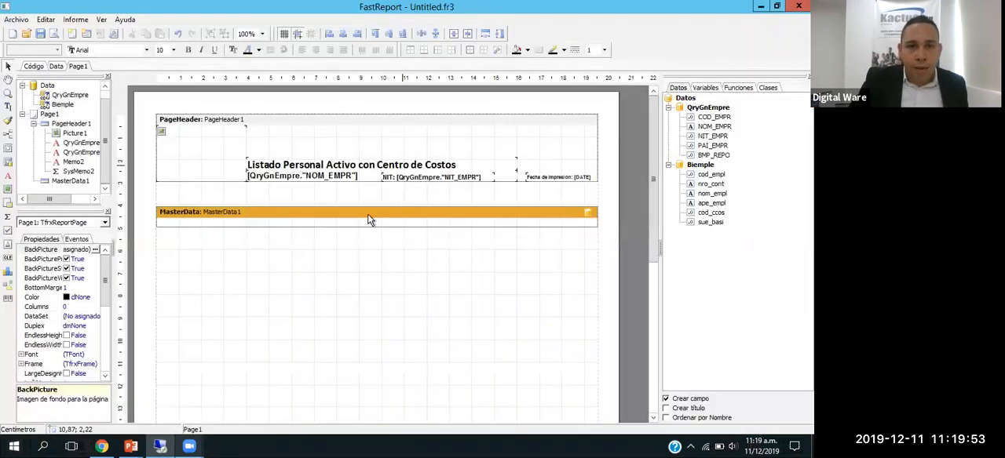
Step: Assign the Biemple dataset to the MasterData1 band
{"action": "left_click", "coordinate": [289, 215]}
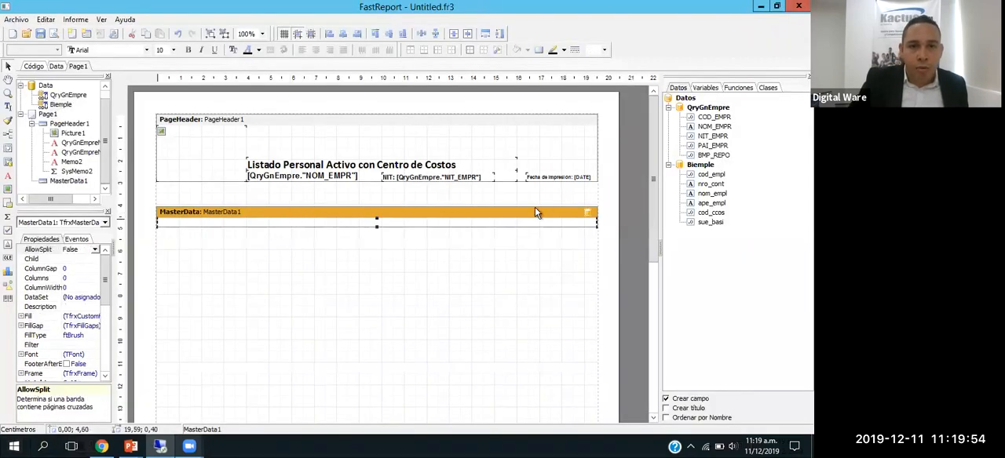
{"action": "left_click", "coordinate": [588, 211]}
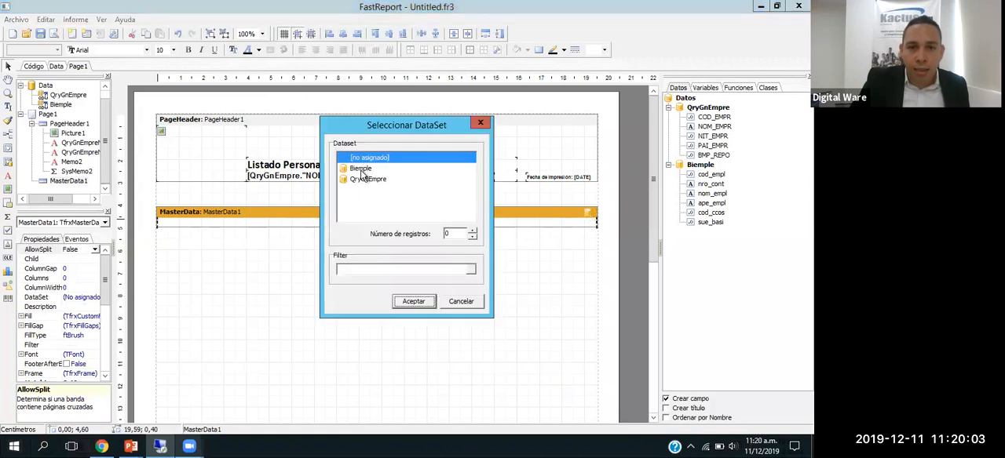
{"action": "left_click", "coordinate": [361, 170]}
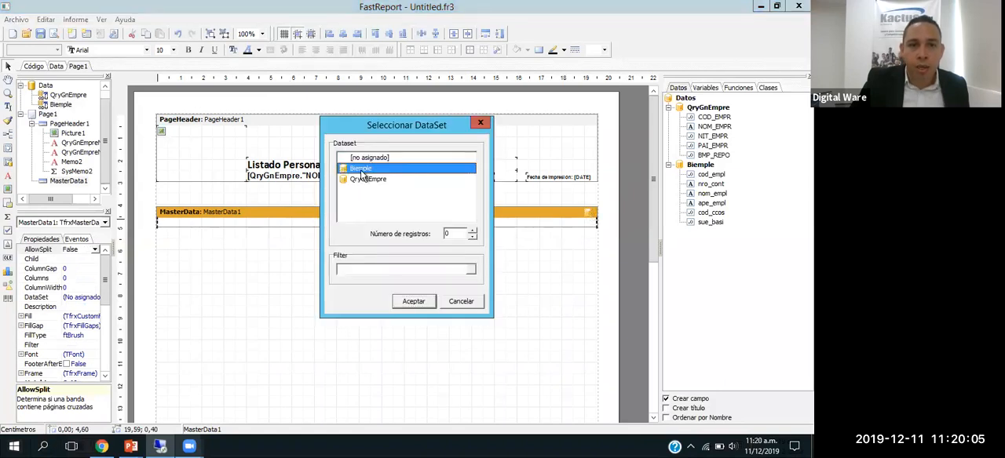
{"action": "double_click", "coordinate": [362, 172]}
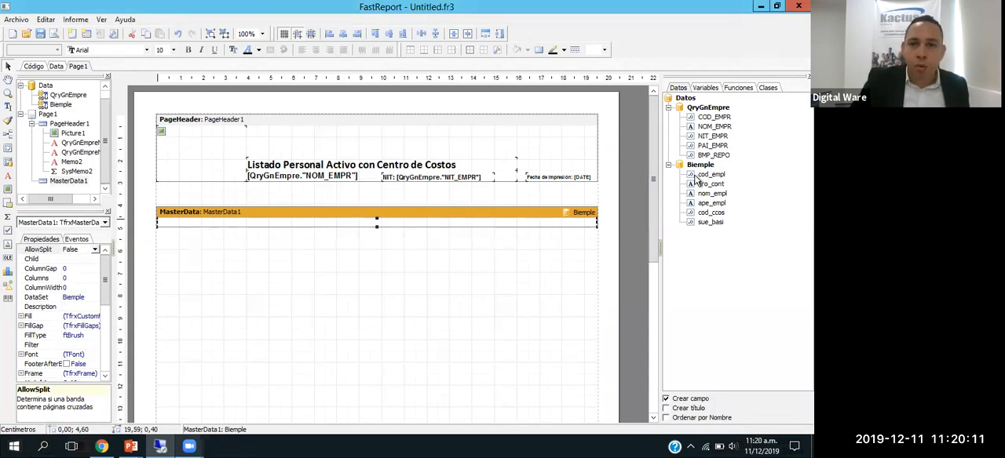
Step: Place Biemple's cod_empl field at the start of the MasterData1 band and enlarge the band's height to 0.80 cm
{"action": "left_click_drag", "start_coordinate": [704, 176], "coordinate": [163, 229]}
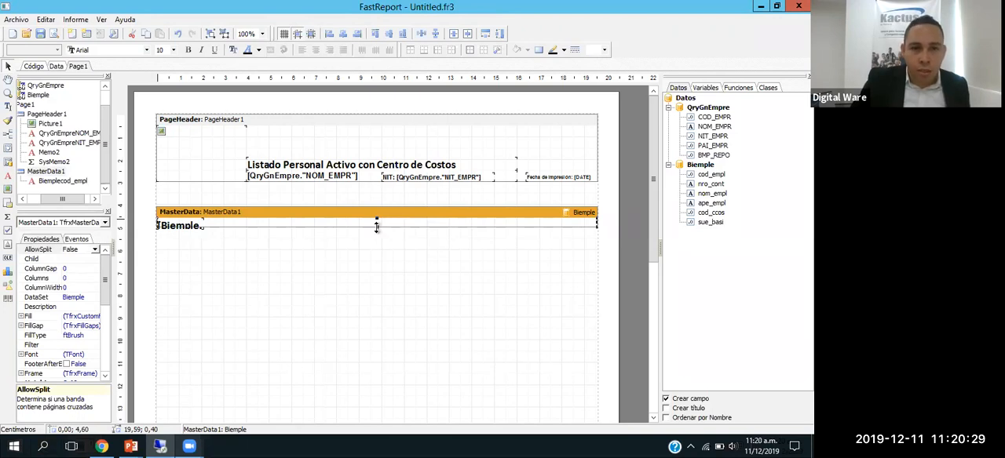
{"action": "left_click_drag", "start_coordinate": [377, 229], "coordinate": [375, 238]}
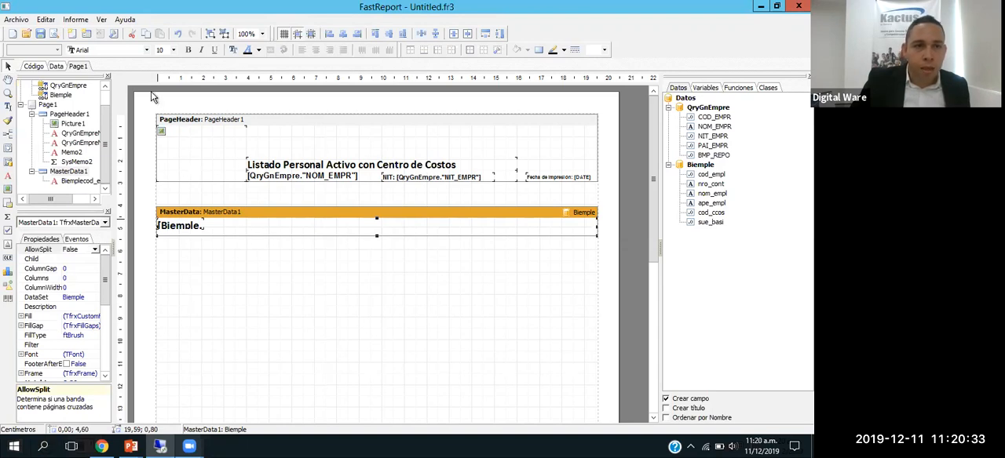
{"action": "left_click", "coordinate": [173, 227]}
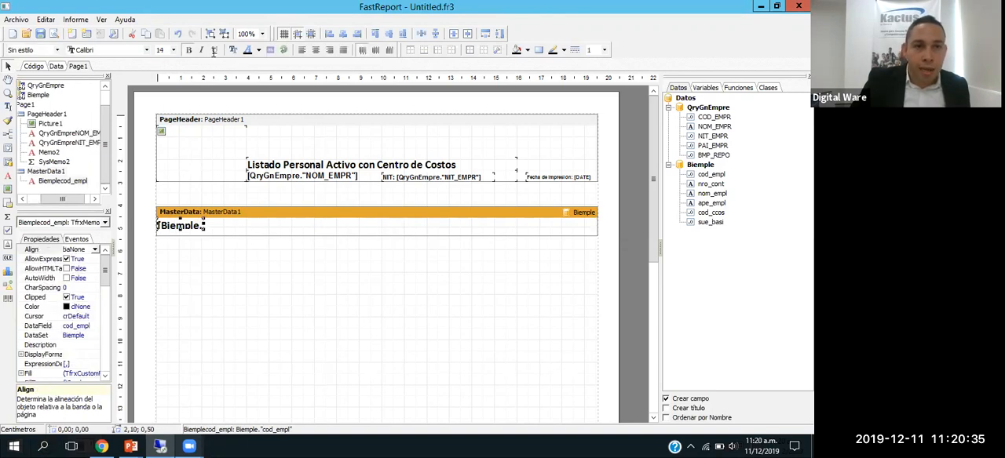
Step: Set the font size of the cod_empl field in the MasterData1 band to 9 and preview the report
{"action": "left_click_drag", "start_coordinate": [157, 50], "coordinate": [214, 53]}
{"action": "type", "text": "9"}
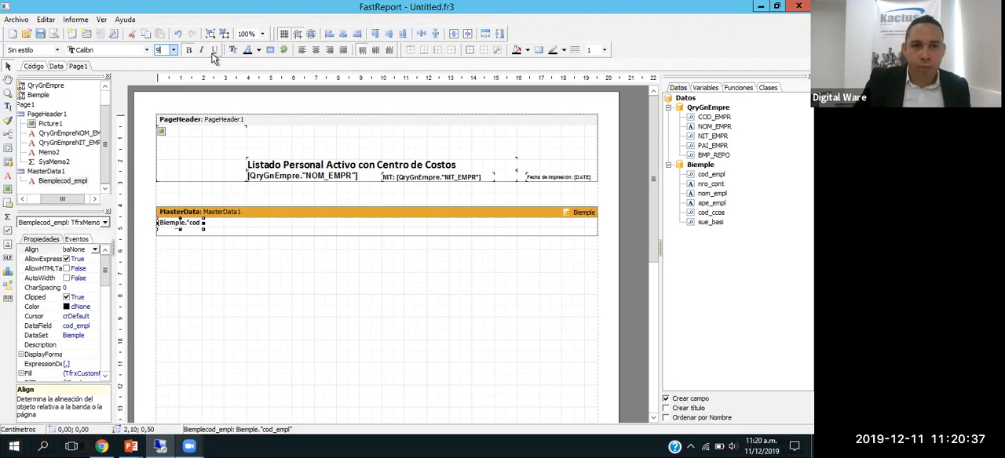
{"action": "left_click", "coordinate": [252, 201]}
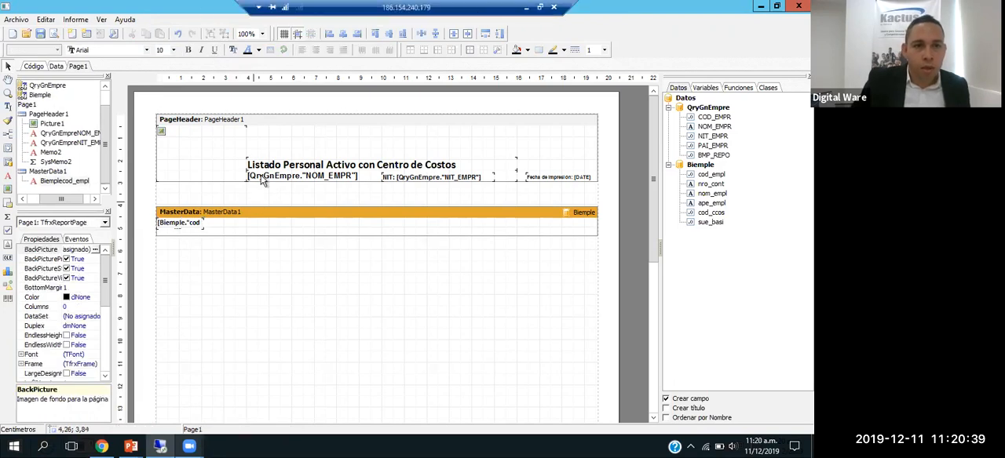
{"action": "left_click", "coordinate": [55, 36]}
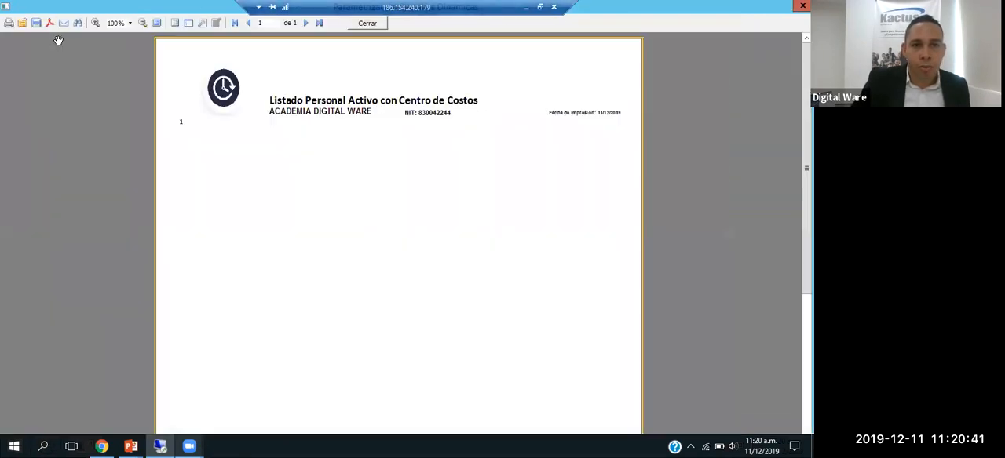
{"action": "key", "text": "Escape"}
Step: Enlarge the MasterData1 band to 1.30 cm high, widen its cod_empl field to 3.70 cm, and preview the report
{"action": "left_click", "coordinate": [309, 232]}
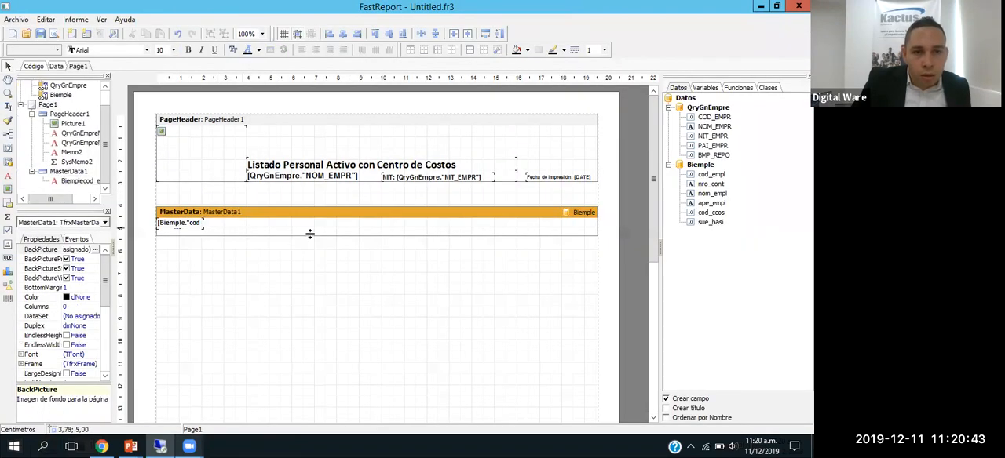
{"action": "left_click_drag", "start_coordinate": [376, 235], "coordinate": [376, 248]}
{"action": "left_click_drag", "start_coordinate": [188, 230], "coordinate": [242, 232]}
{"action": "left_click", "coordinate": [54, 34]}
{"action": "key", "text": "Escape"}
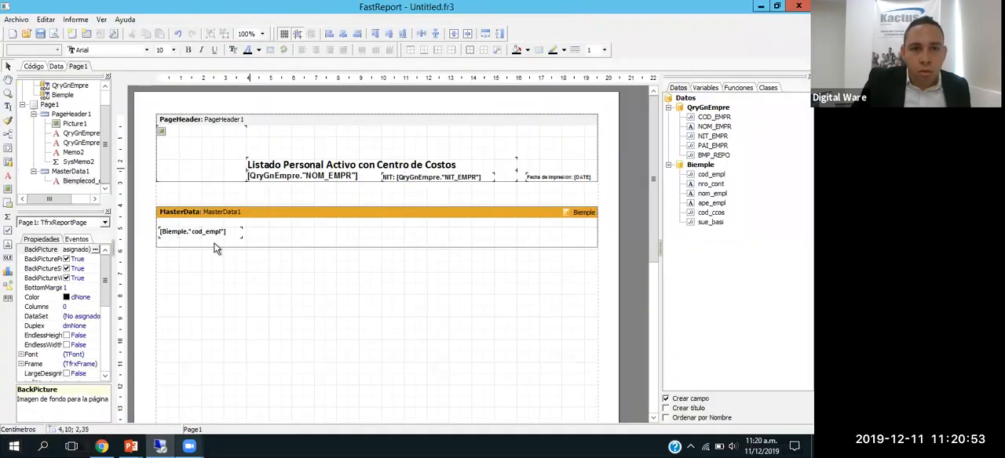
Step: Enlarge the PageHeader1 band to extend below the company name and NIT line, and preview the report
{"action": "left_click_drag", "start_coordinate": [237, 244], "coordinate": [231, 212]}
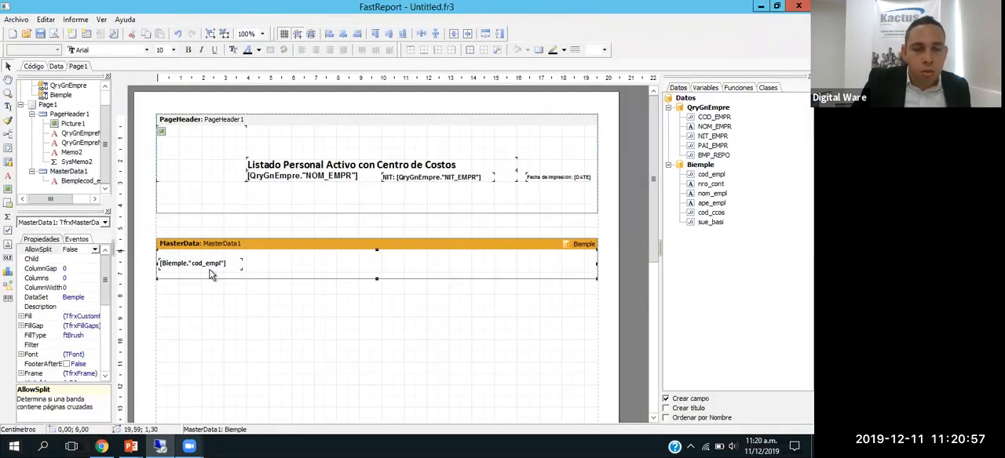
{"action": "left_click", "coordinate": [202, 267]}
{"action": "left_click", "coordinate": [54, 34]}
{"action": "key", "text": "Escape"}
{"action": "left_click", "coordinate": [242, 270]}
{"action": "left_click", "coordinate": [236, 265]}
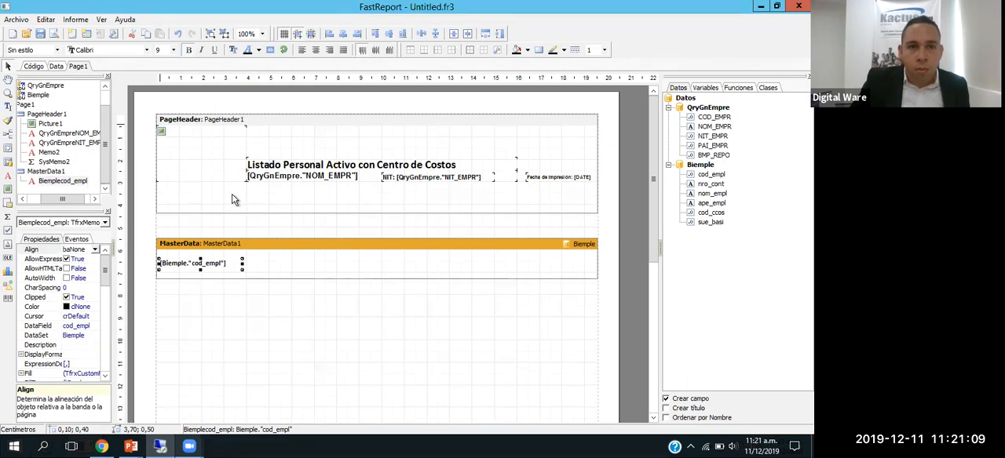
Step: Open the Biemple dataset's SQL, copy the whole query, and close the SQL editor
{"action": "left_click", "coordinate": [56, 66]}
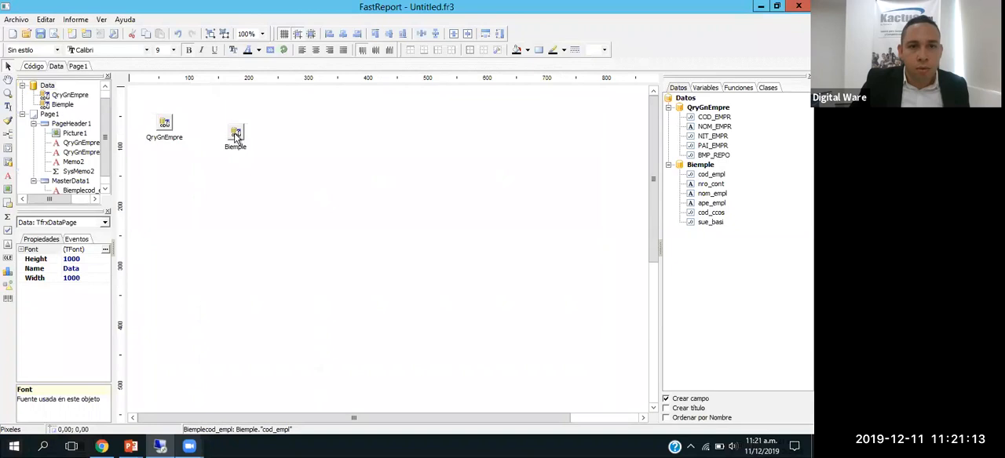
{"action": "left_click", "coordinate": [235, 134]}
{"action": "double_click", "coordinate": [236, 134]}
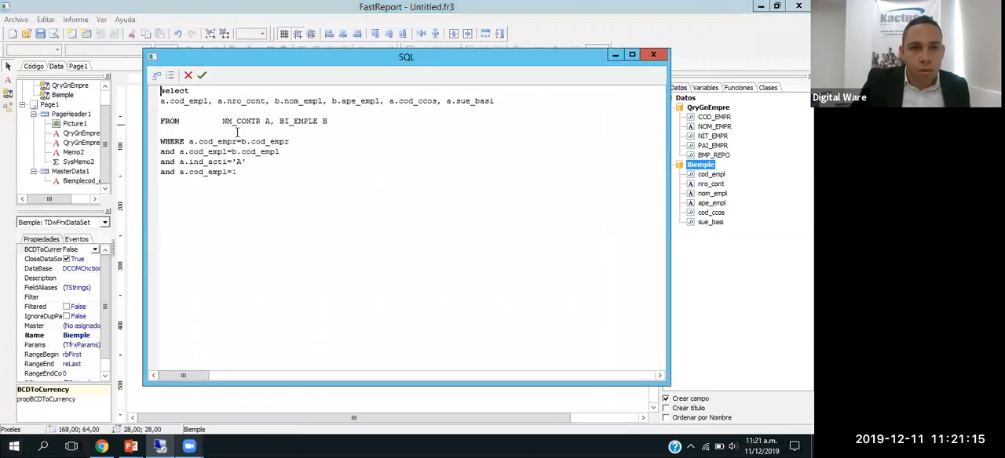
{"action": "left_click_drag", "start_coordinate": [275, 179], "coordinate": [154, 92]}
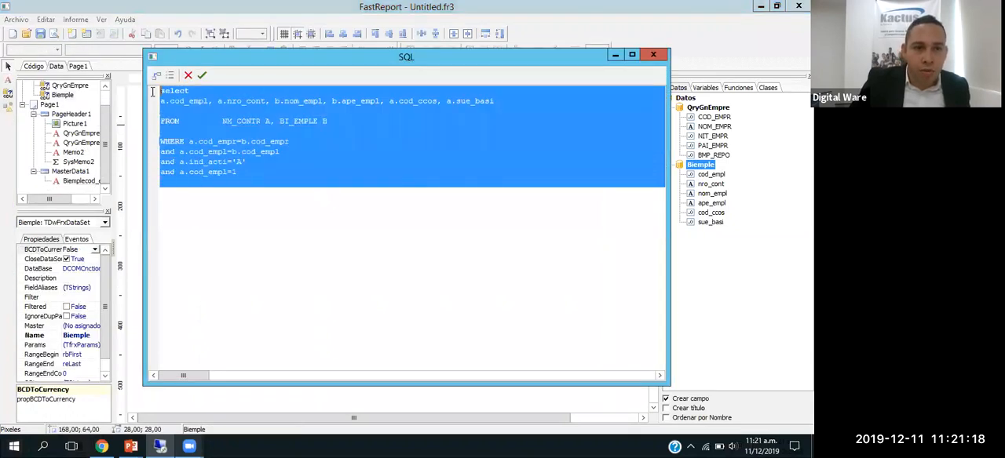
{"action": "left_click", "coordinate": [222, 174]}
{"action": "left_click_drag", "start_coordinate": [245, 173], "coordinate": [138, 95]}
{"action": "key", "text": "ctrl+c"}
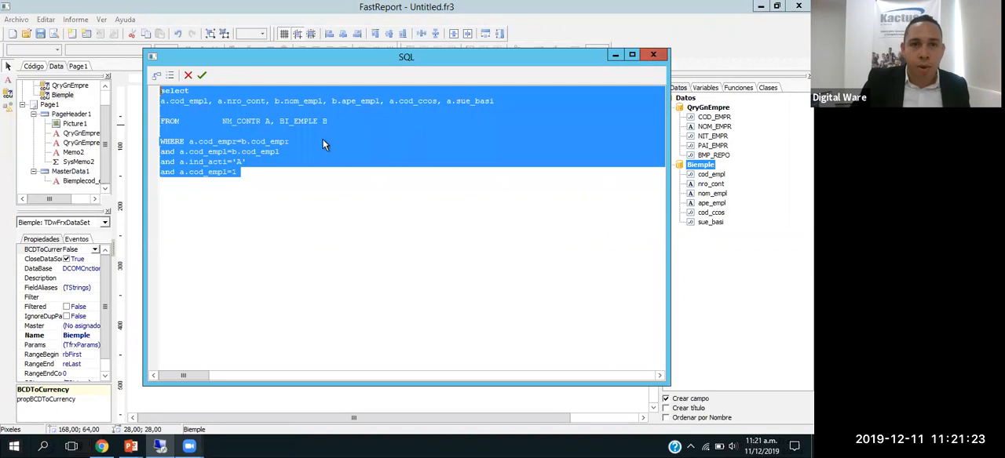
{"action": "left_click", "coordinate": [653, 55]}
Step: Delete the Biemple dataset and add a new empty dataset beside QryGnEmpre on the data page
{"action": "right_click", "coordinate": [237, 133]}
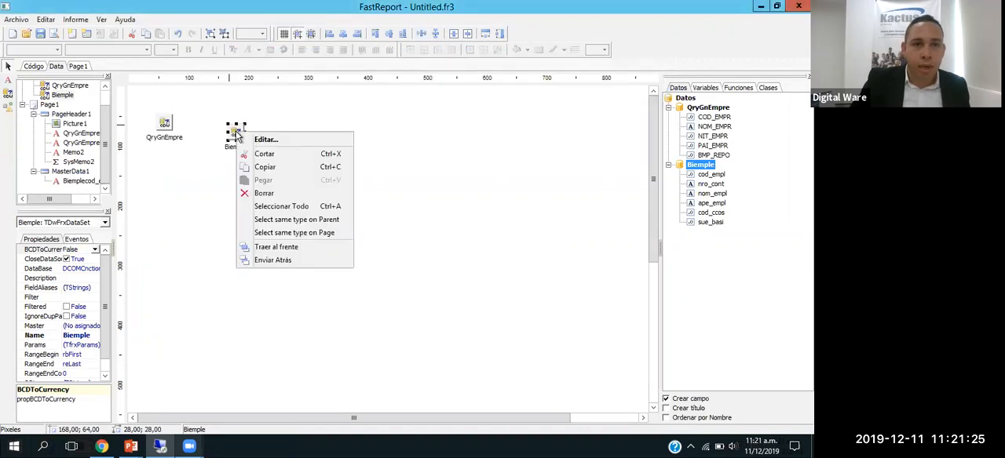
{"action": "left_click", "coordinate": [267, 192]}
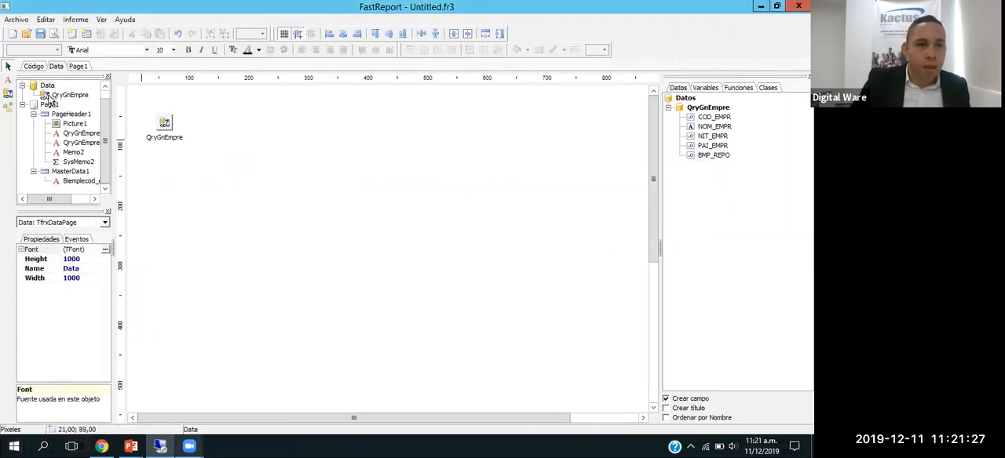
{"action": "left_click", "coordinate": [238, 128]}
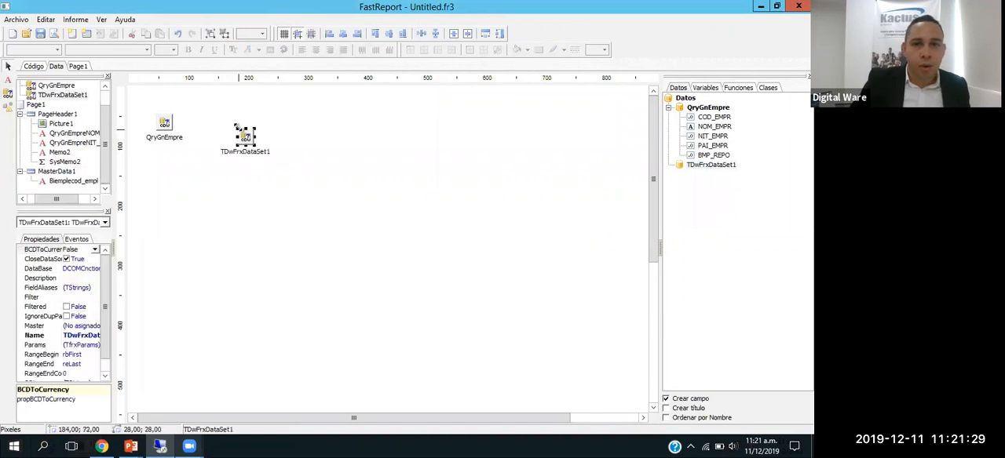
{"action": "double_click", "coordinate": [242, 137]}
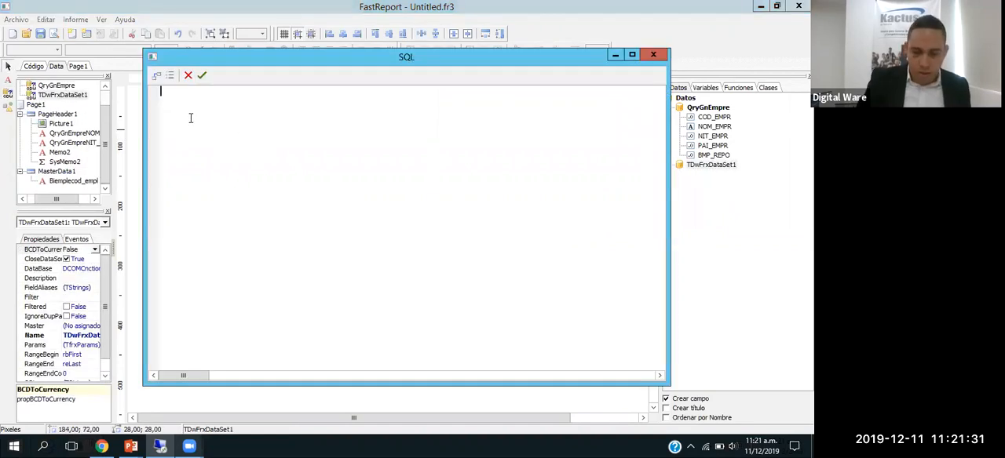
{"action": "left_click", "coordinate": [652, 54]}
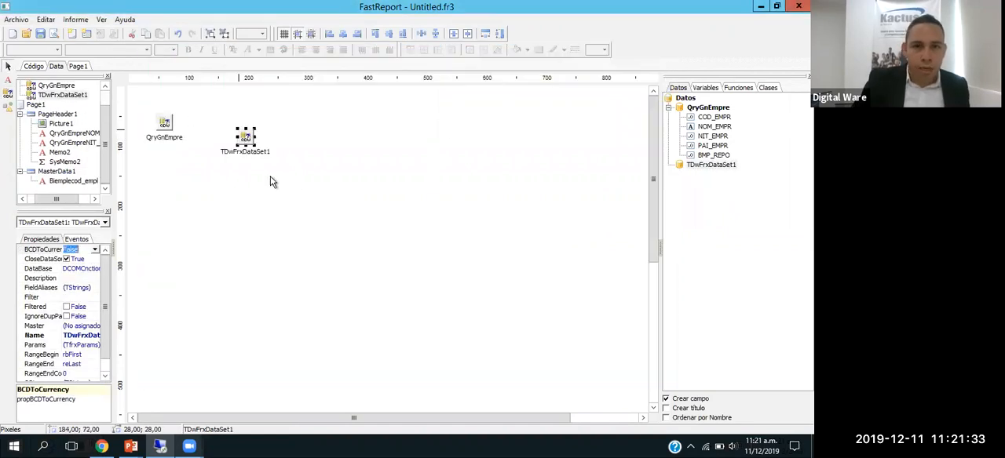
Step: Set both the Name and UserName properties of the new dataset to BiEmple
{"action": "scroll", "coordinate": [87, 333], "scroll_direction": "down", "scroll_amount": 1}
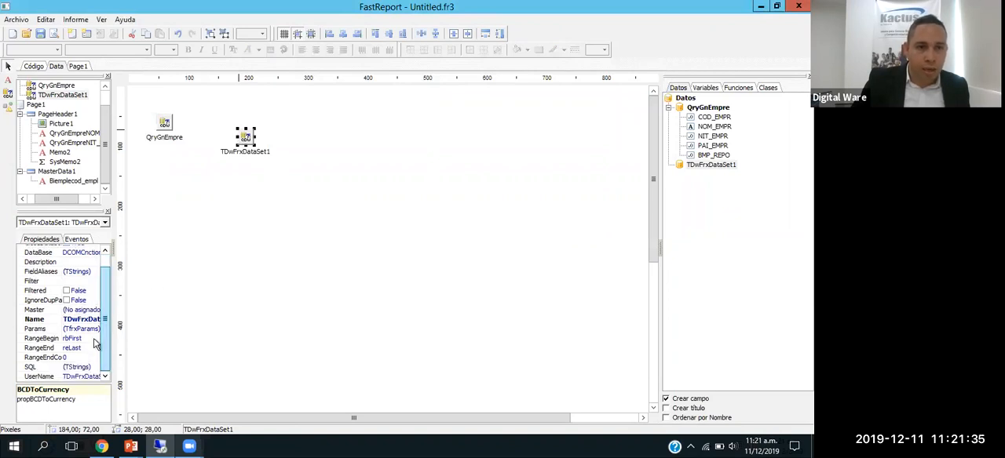
{"action": "left_click", "coordinate": [115, 321]}
{"action": "type", "text": "BIE"}
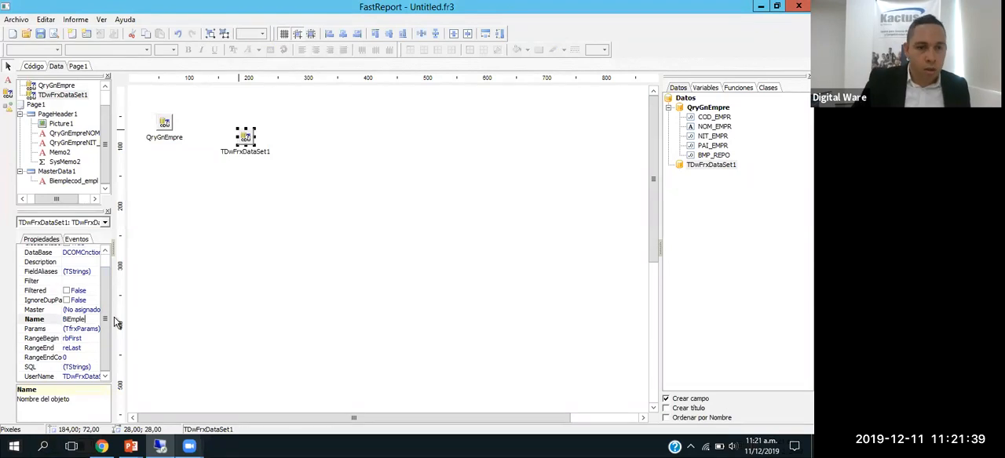
{"action": "type", "text": "mple"}
{"action": "left_click", "coordinate": [79, 378]}
{"action": "type", "text": "BI"}
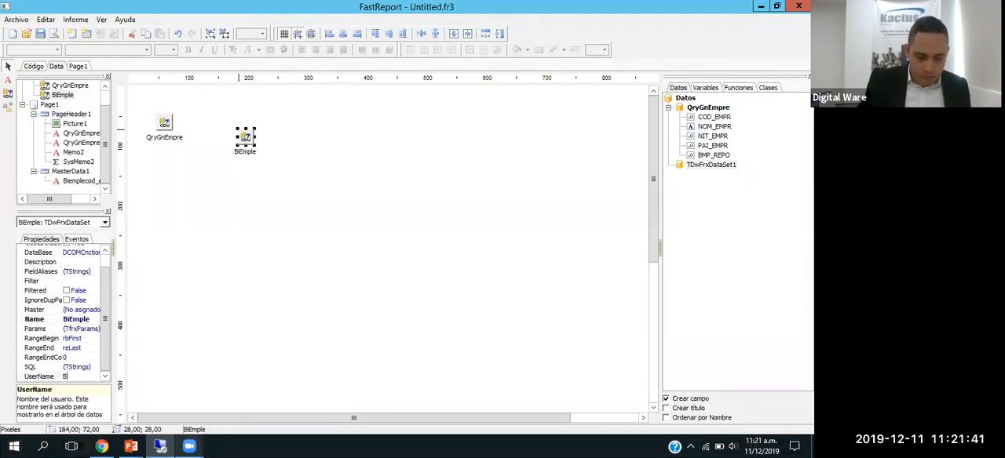
{"action": "type", "text": "Emple"}
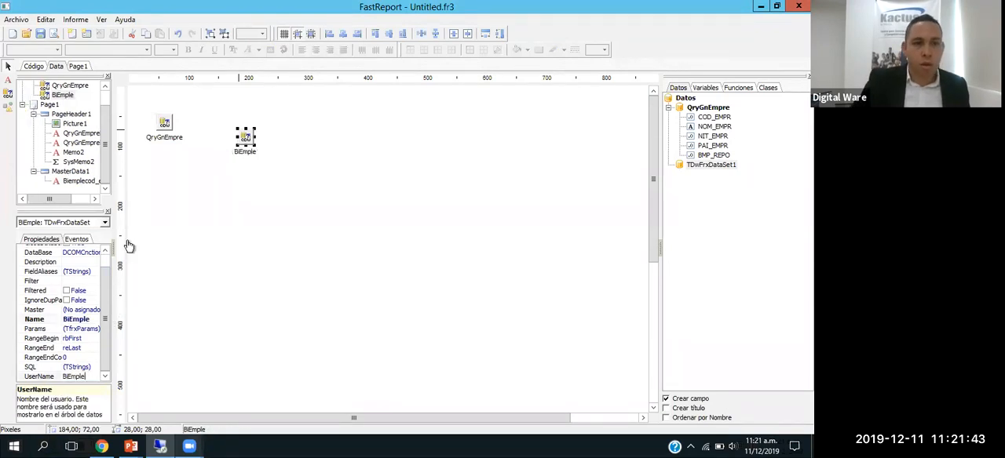
{"action": "left_click", "coordinate": [228, 185]}
Step: Paste the copied query into BiEmple's SQL with the last condition changed to a.cod_empr=1, accept it, and expand the dataset's fields
{"action": "double_click", "coordinate": [245, 141]}
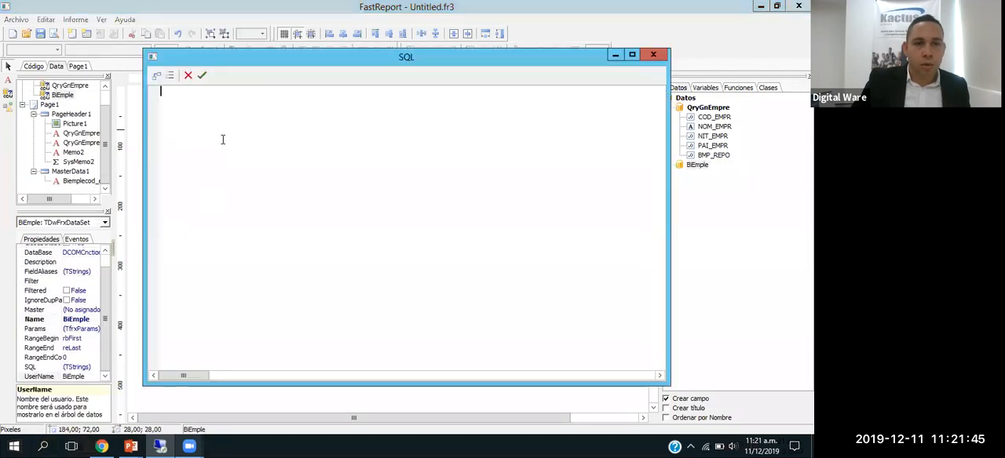
{"action": "key", "text": "ctrl+v"}
{"action": "left_click", "coordinate": [226, 172]}
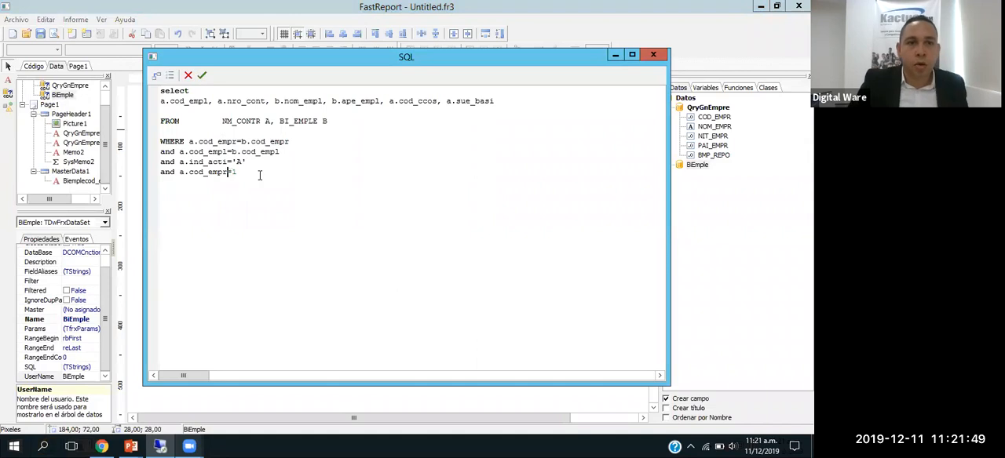
{"action": "left_click", "coordinate": [202, 75]}
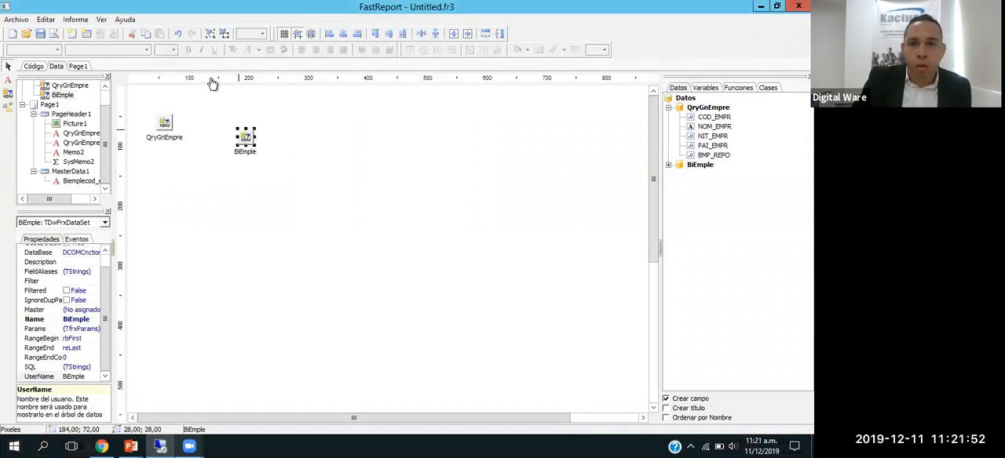
{"action": "left_click", "coordinate": [668, 165]}
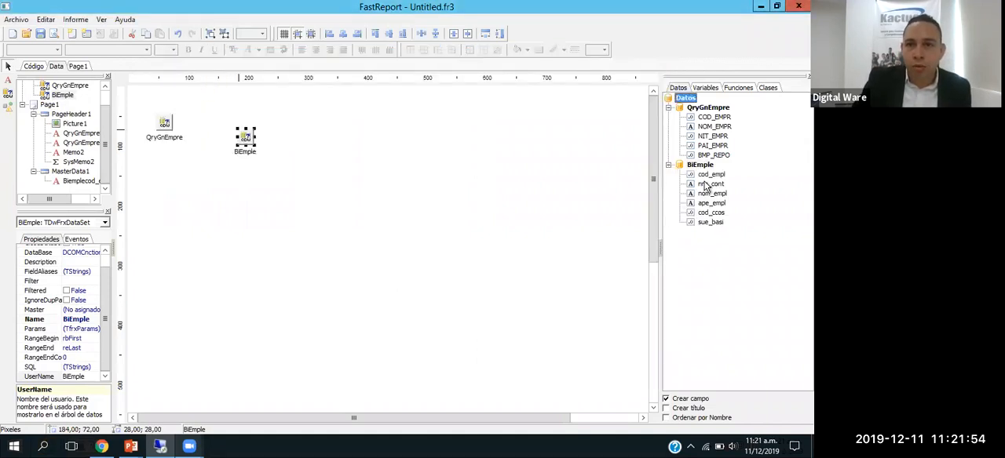
Step: Replace the old cod_empl field in the MasterData1 band with BiEmple's cod_empl field and preview the report
{"action": "left_click", "coordinate": [78, 66]}
{"action": "left_click", "coordinate": [197, 266]}
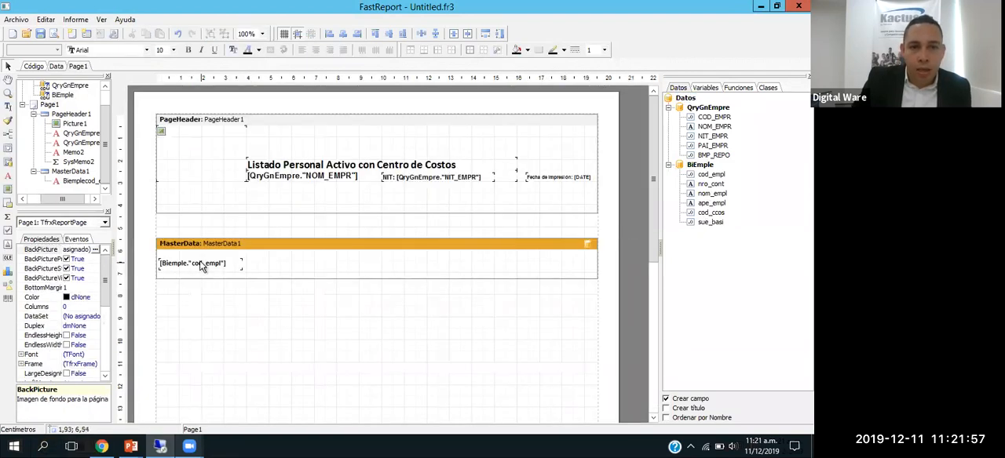
{"action": "key", "text": "Delete"}
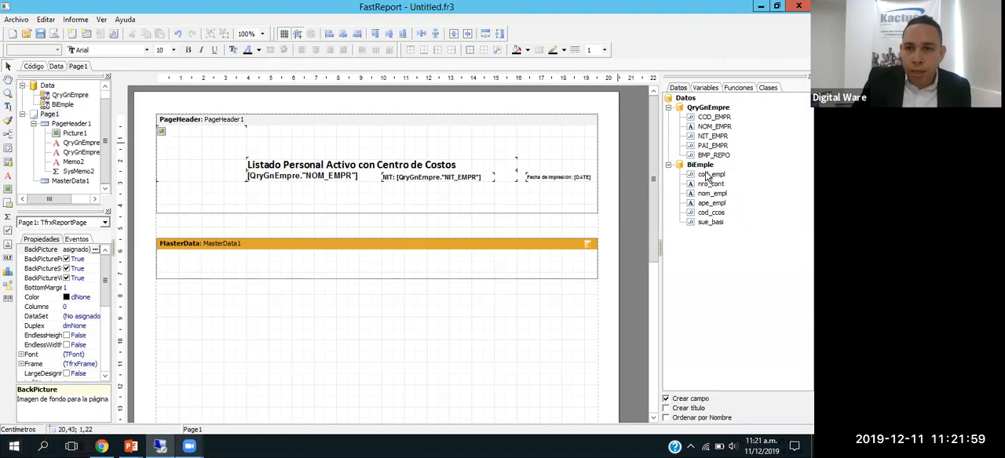
{"action": "left_click_drag", "start_coordinate": [697, 176], "coordinate": [164, 265]}
{"action": "left_click", "coordinate": [222, 263]}
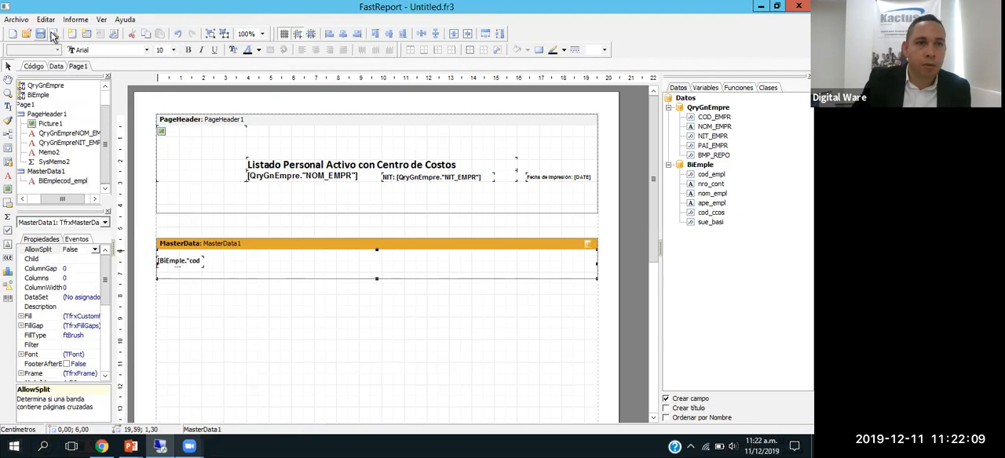
{"action": "left_click", "coordinate": [54, 34]}
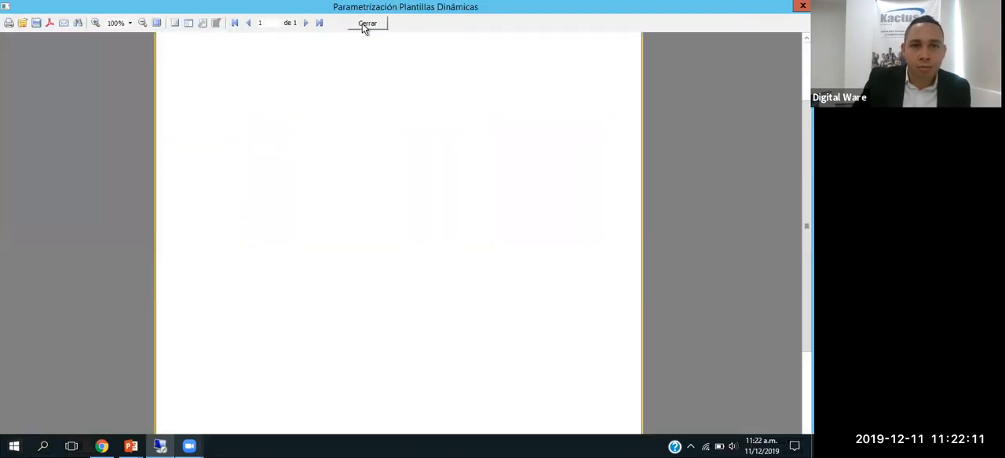
{"action": "left_click", "coordinate": [365, 24]}
Step: Assign the BiEmple dataset to MasterData1, and enlarge that band to 2.40 cm high and PageHeader1 by about 0.5 cm
{"action": "left_click_drag", "start_coordinate": [376, 278], "coordinate": [375, 303]}
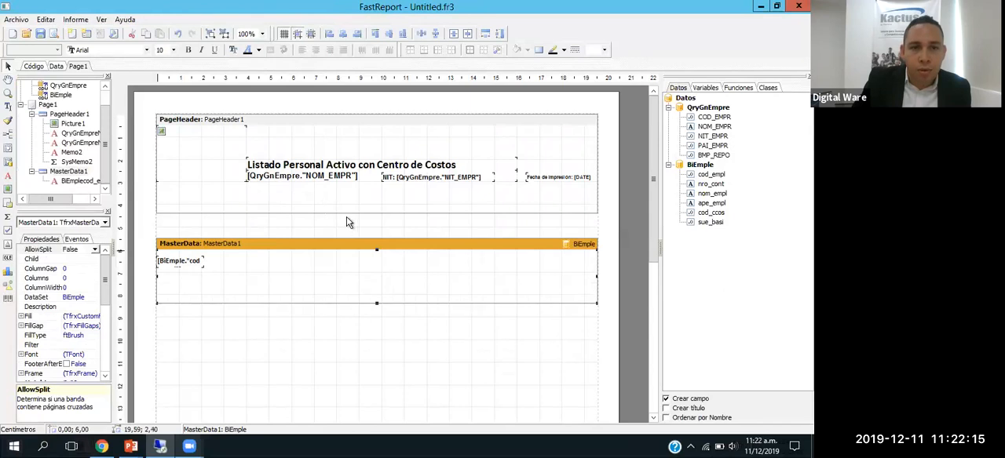
{"action": "left_click_drag", "start_coordinate": [346, 222], "coordinate": [344, 227]}
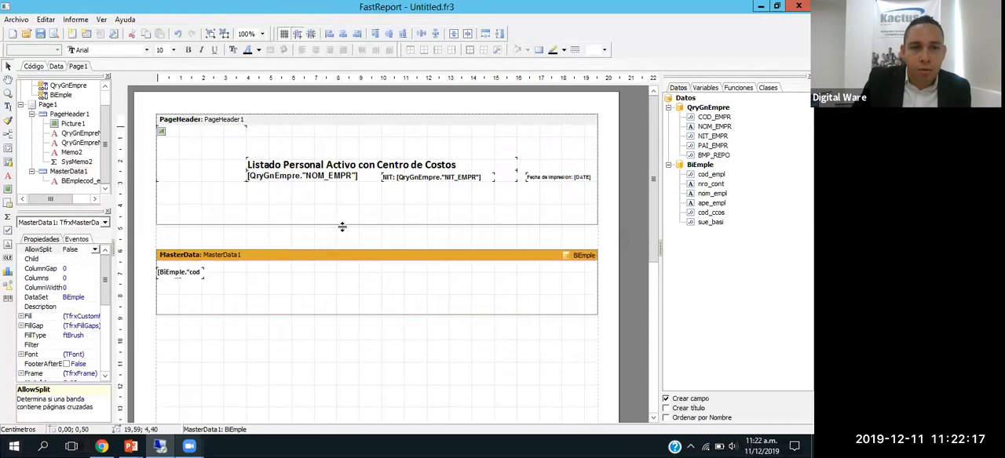
{"action": "left_click", "coordinate": [199, 272]}
{"action": "left_click", "coordinate": [220, 281]}
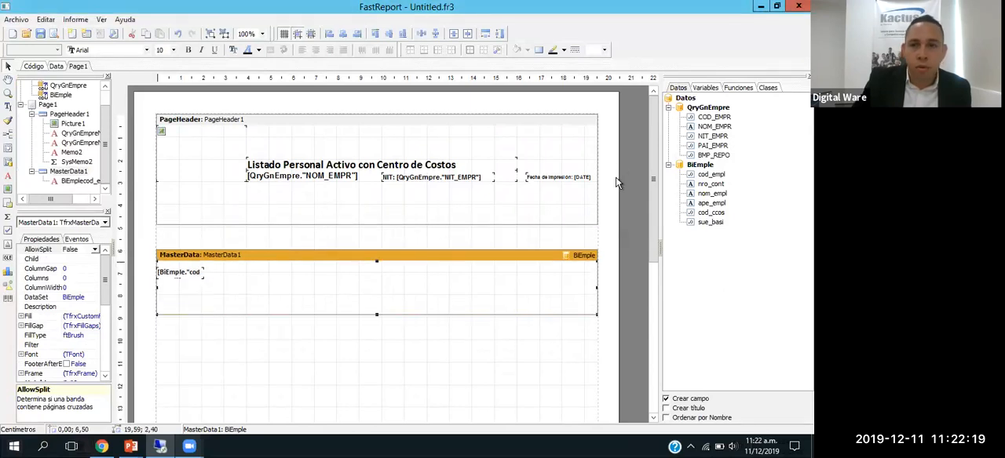
Step: Shift the cod_empl field to 0.70 cm across in MasterData1, widen it to 3.50 cm, and check the listing in the preview
{"action": "left_click", "coordinate": [171, 275]}
{"action": "mouse_move", "coordinate": [222, 273]}
{"action": "left_mouse_down"}
{"action": "mouse_move", "coordinate": [253, 272]}
{"action": "mouse_move", "coordinate": [212, 272]}
{"action": "left_mouse_up"}
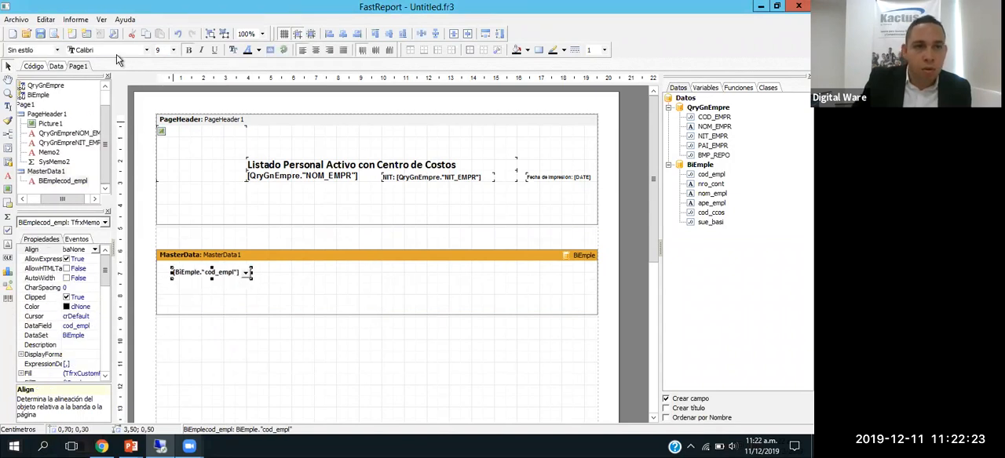
{"action": "left_click", "coordinate": [54, 33]}
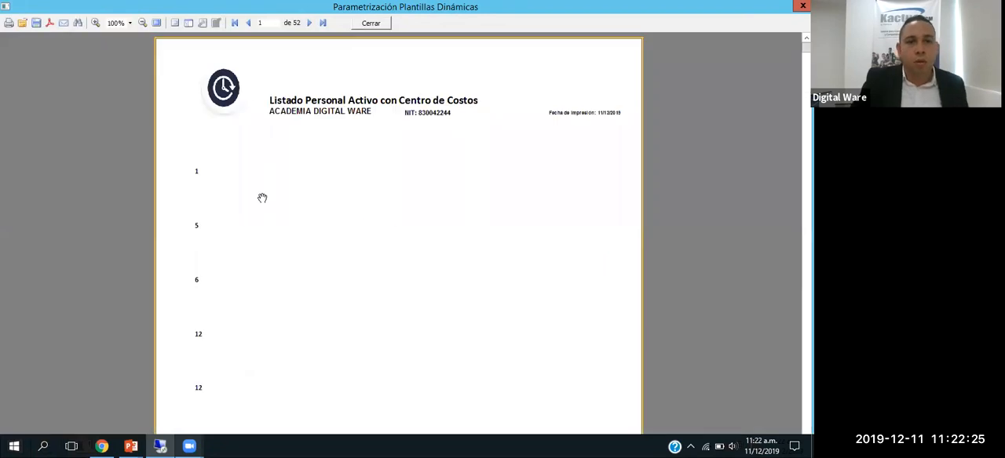
{"action": "scroll", "coordinate": [287, 227], "scroll_direction": "down", "scroll_amount": 10}
{"action": "scroll", "coordinate": [290, 224], "scroll_direction": "down", "scroll_amount": 5}
{"action": "key", "text": "Escape"}
Step: Shift the cod_empl field to 0.30 cm across in MasterData1, reduce that band's height to 0.60 cm, and check the row spacing in the preview
{"action": "left_click_drag", "start_coordinate": [199, 275], "coordinate": [188, 271]}
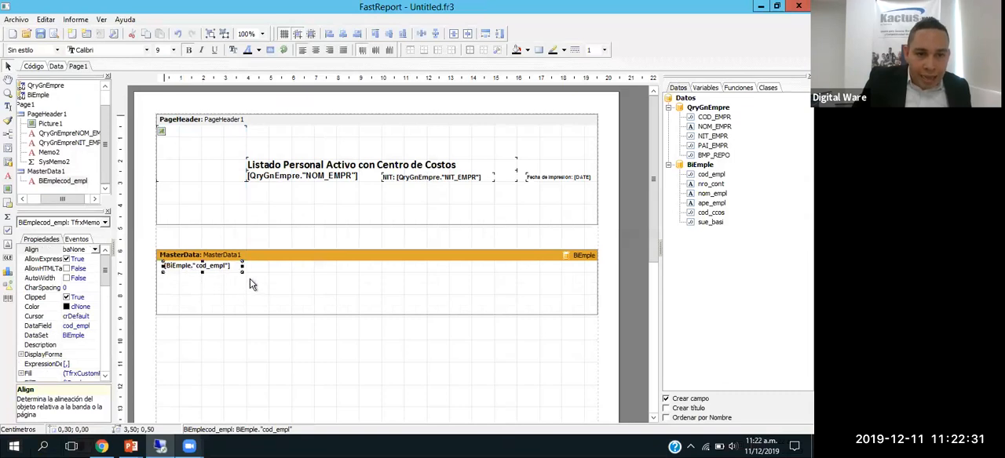
{"action": "left_click", "coordinate": [254, 314]}
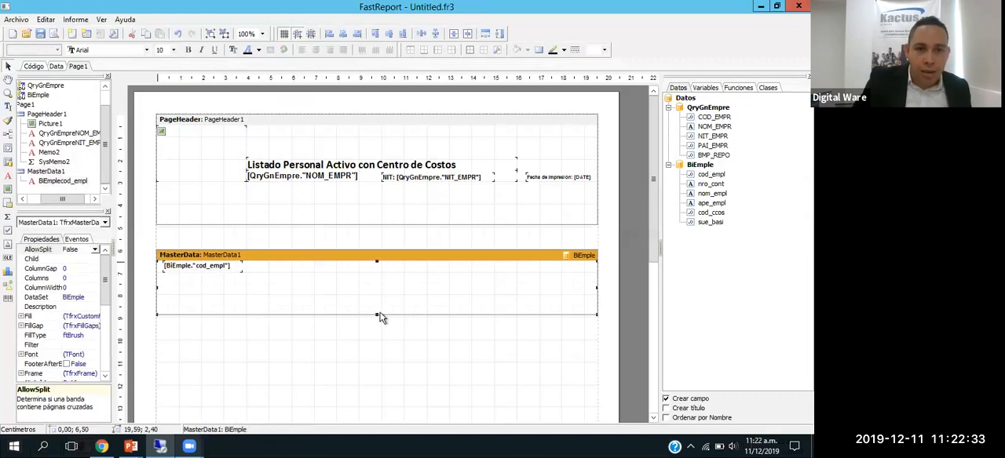
{"action": "left_click_drag", "start_coordinate": [377, 309], "coordinate": [369, 272]}
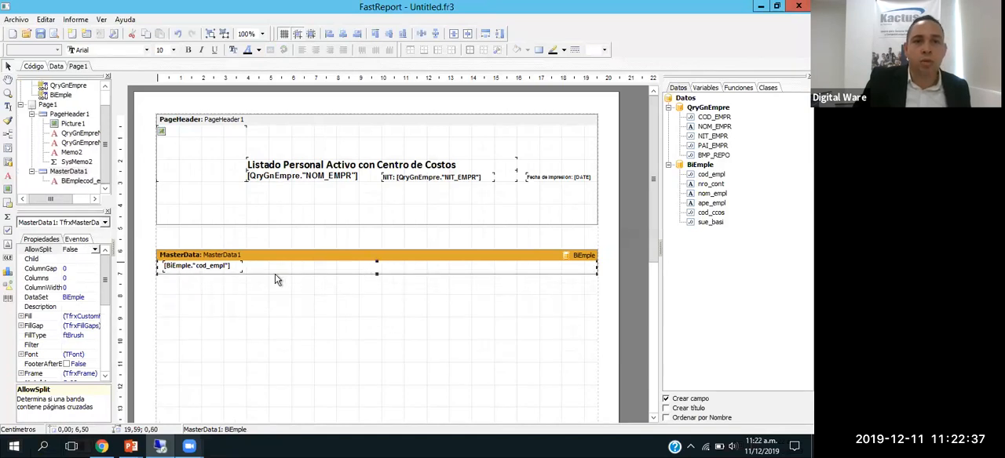
{"action": "left_click", "coordinate": [54, 35]}
{"action": "scroll", "coordinate": [235, 181], "scroll_direction": "down", "scroll_amount": 3}
{"action": "scroll", "coordinate": [234, 181], "scroll_direction": "down", "scroll_amount": 15}
{"action": "scroll", "coordinate": [246, 182], "scroll_direction": "down", "scroll_amount": 5}
{"action": "key", "text": "Escape"}
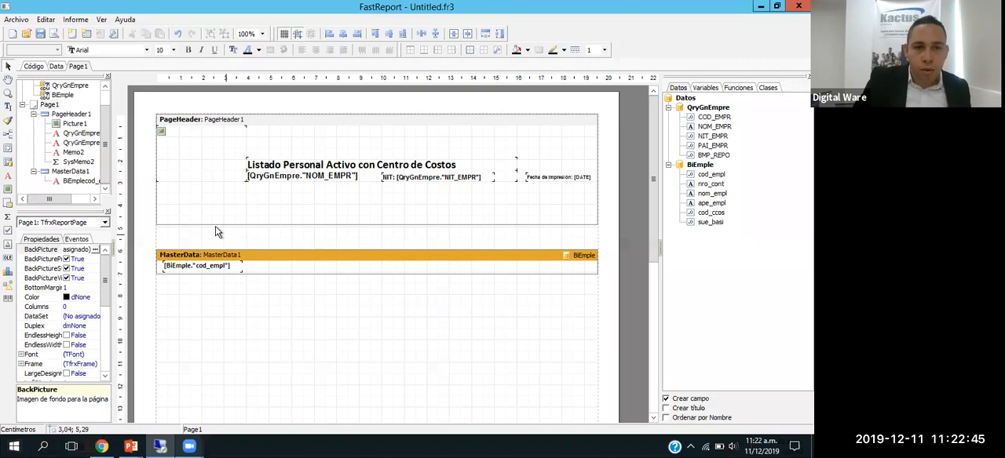
Step: Narrow the cod_empl field to 2.30 cm and add BiEmple's nro_cont field beside it, about 0.90 cm wide
{"action": "left_click", "coordinate": [270, 273]}
{"action": "left_click", "coordinate": [228, 269]}
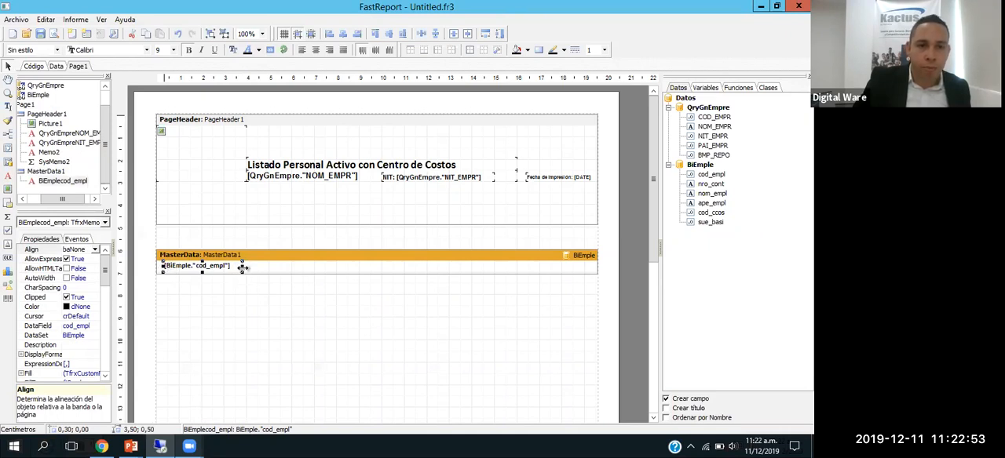
{"action": "left_click_drag", "start_coordinate": [239, 268], "coordinate": [212, 266]}
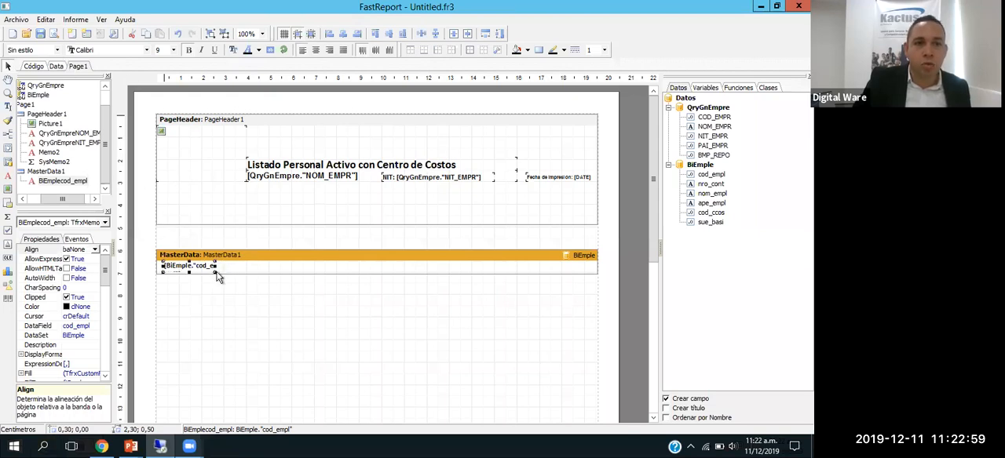
{"action": "left_click_drag", "start_coordinate": [710, 184], "coordinate": [228, 278]}
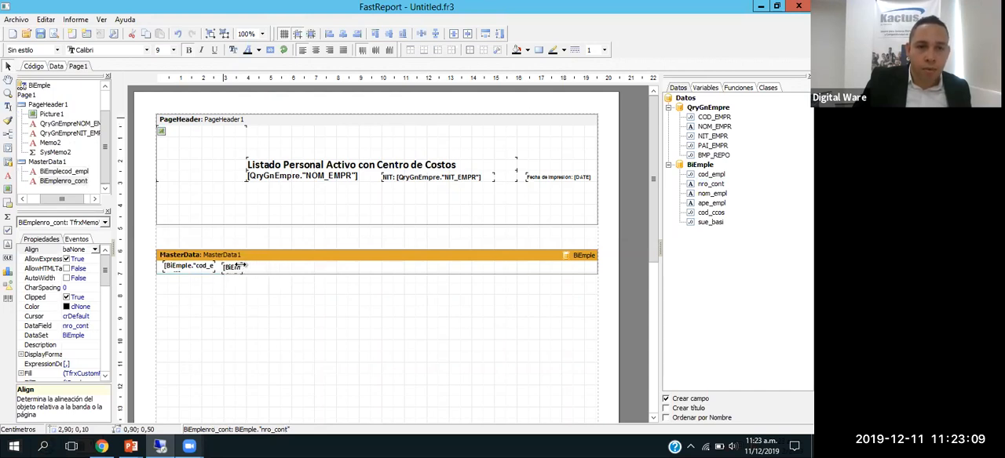
Step: Preview the report and look through its pages to check how the longest employee codes fit beside the contract numbers
{"action": "left_click", "coordinate": [54, 33]}
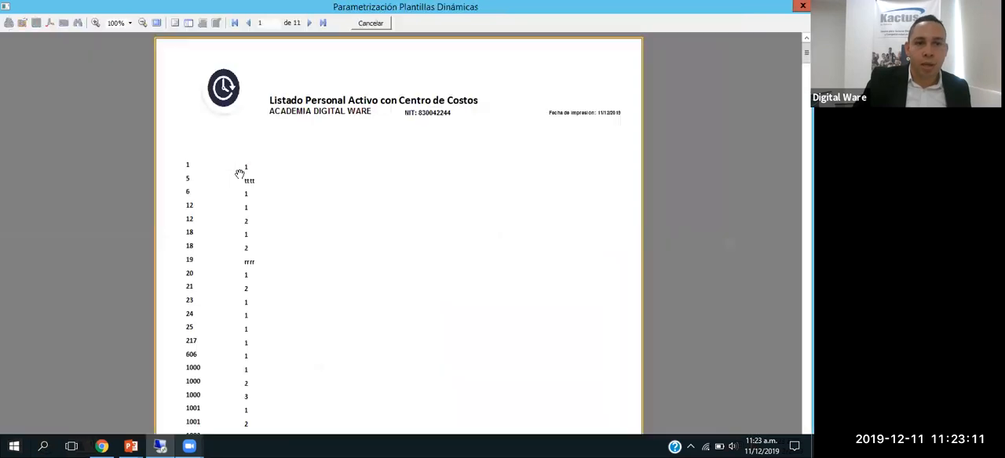
{"action": "scroll", "coordinate": [258, 262], "scroll_direction": "down", "scroll_amount": 10}
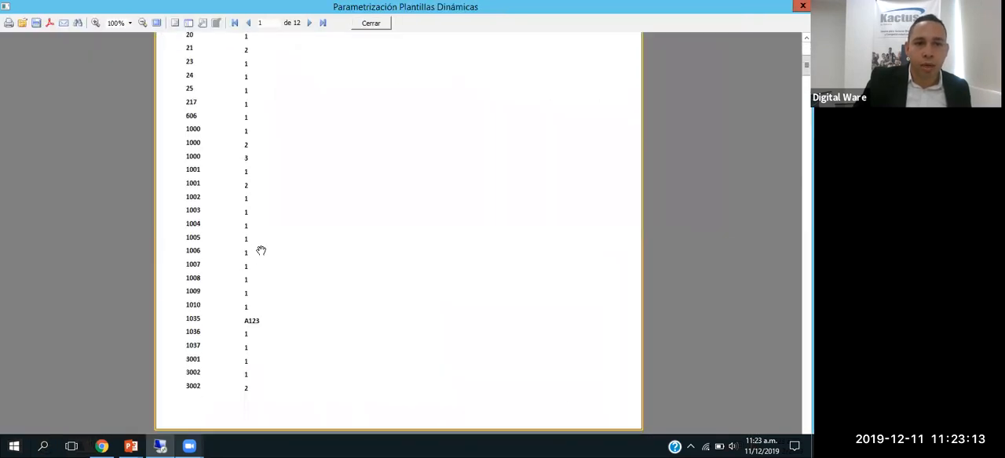
{"action": "scroll", "coordinate": [247, 235], "scroll_direction": "up", "scroll_amount": 3}
{"action": "scroll", "coordinate": [239, 212], "scroll_direction": "down", "scroll_amount": 12}
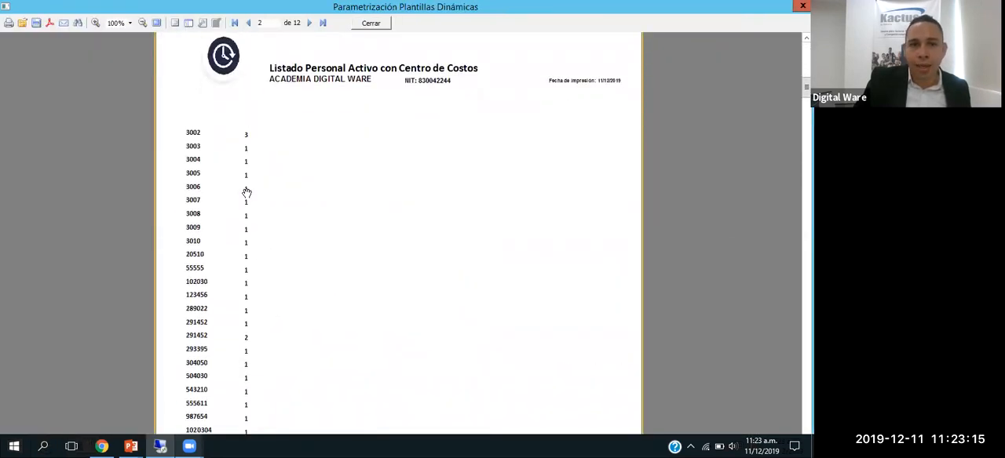
{"action": "scroll", "coordinate": [244, 201], "scroll_direction": "down", "scroll_amount": 12}
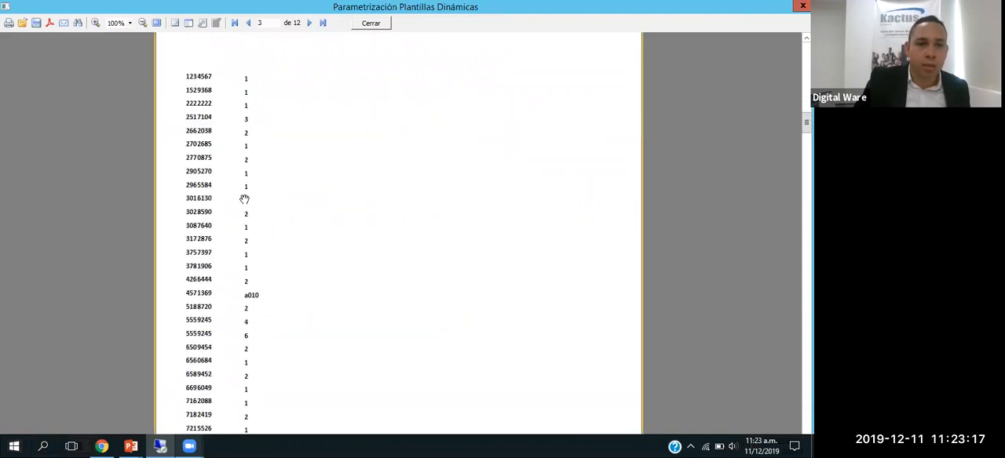
{"action": "scroll", "coordinate": [249, 205], "scroll_direction": "down", "scroll_amount": 10}
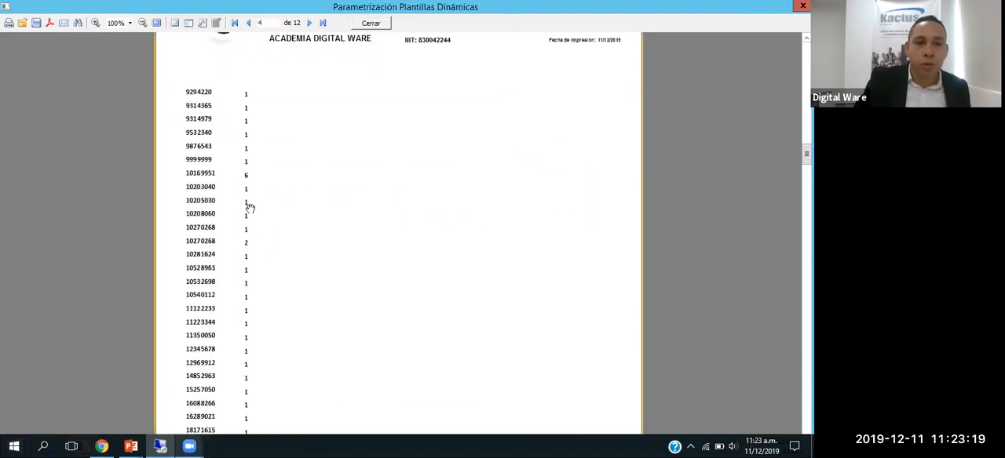
{"action": "left_click_drag", "start_coordinate": [806, 162], "coordinate": [806, 423]}
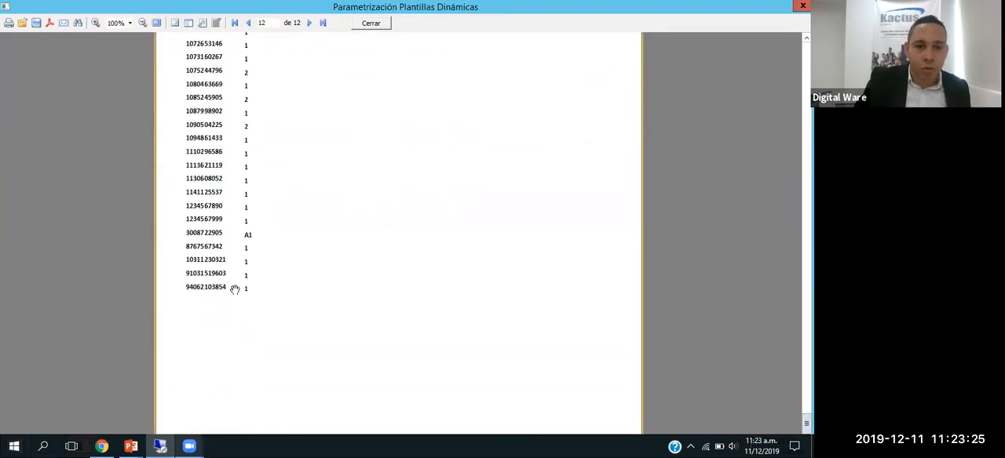
{"action": "key", "text": "Escape"}
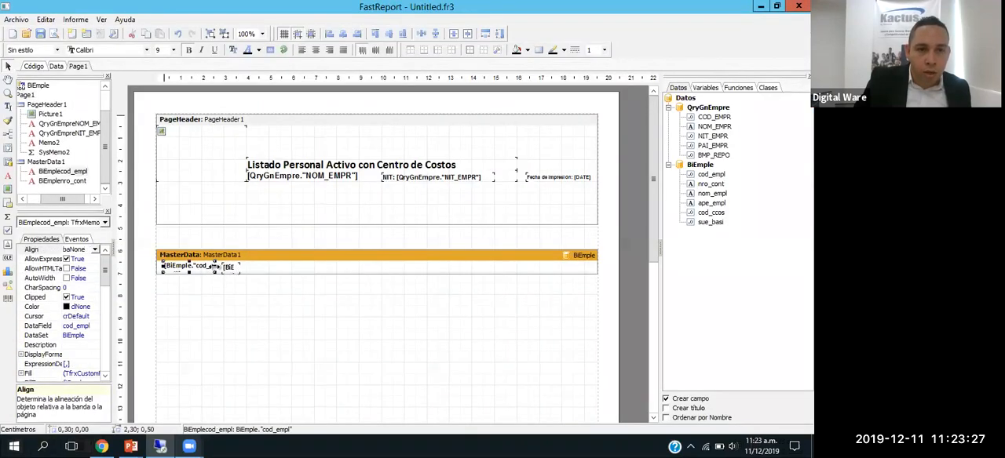
Step: Try narrowing the cod_empl field to 1.50 cm and check the longest employee codes on the preview's final pages
{"action": "left_click_drag", "start_coordinate": [212, 267], "coordinate": [202, 266]}
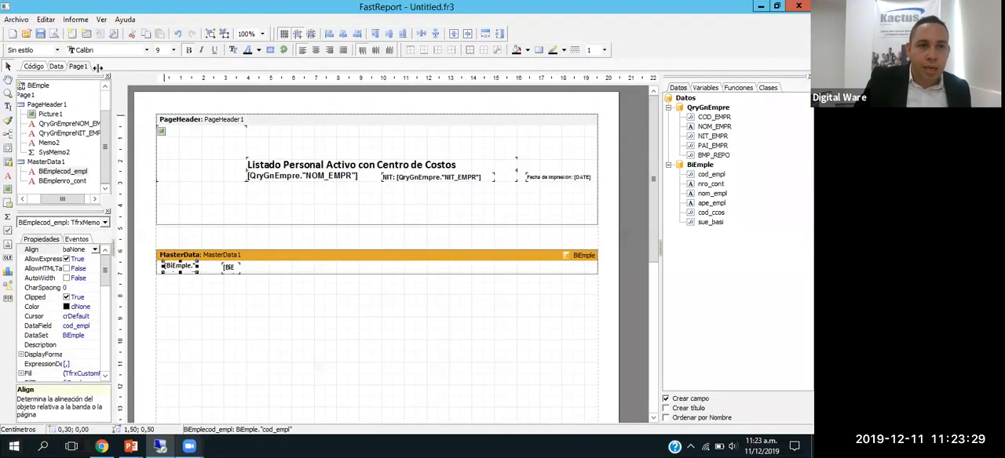
{"action": "left_click", "coordinate": [54, 34]}
{"action": "scroll", "coordinate": [390, 251], "scroll_direction": "down", "scroll_amount": 4}
{"action": "left_click_drag", "start_coordinate": [806, 60], "coordinate": [806, 393]}
{"action": "scroll", "coordinate": [791, 317], "scroll_direction": "up", "scroll_amount": 4}
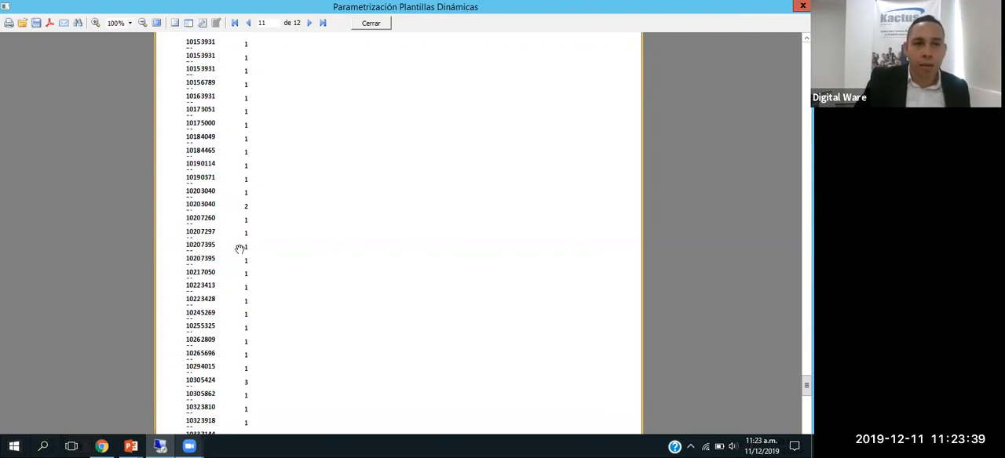
{"action": "key", "text": "Escape"}
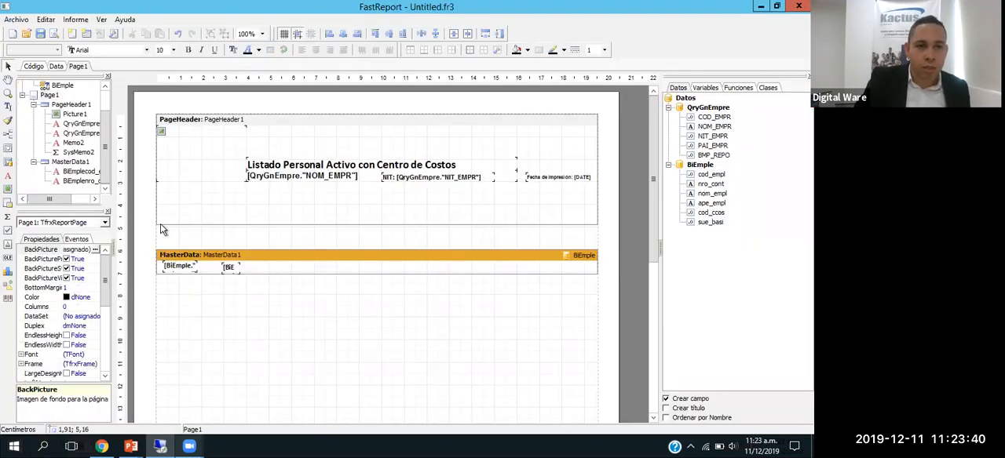
Step: Set the cod_empl field's width in MasterData1 to 2.20 cm
{"action": "left_click", "coordinate": [187, 268]}
{"action": "left_click_drag", "start_coordinate": [211, 267], "coordinate": [214, 267]}
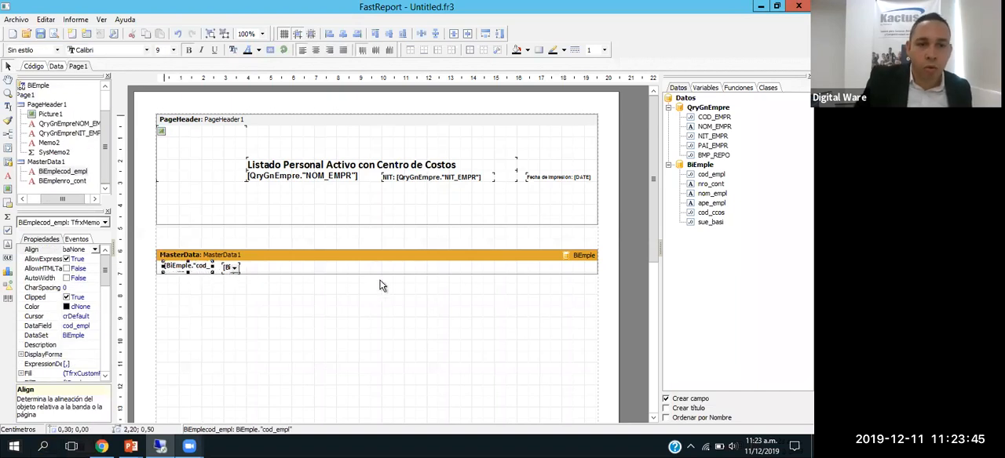
{"action": "left_click", "coordinate": [313, 234]}
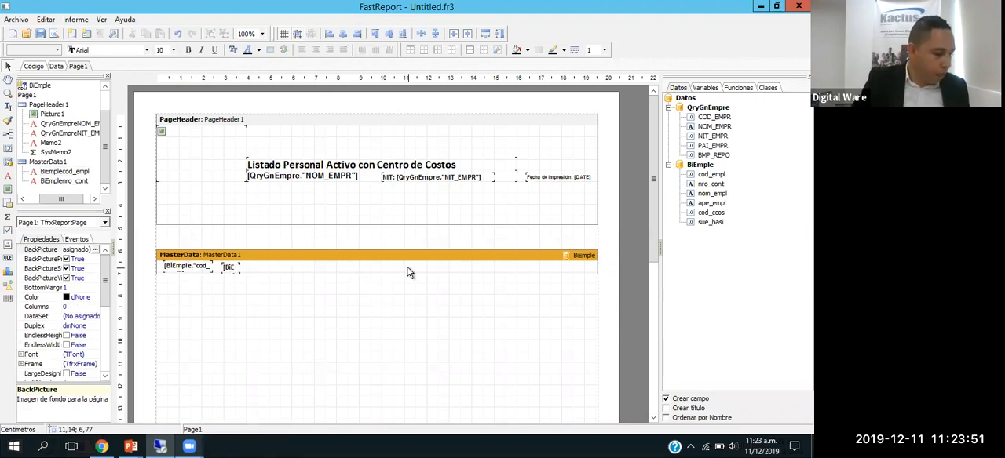
Step: Add BiEmple's nom_empl field to MasterData1 at 3.90 cm across, narrow it to 5.40 cm, and check the names in the preview
{"action": "left_click_drag", "start_coordinate": [711, 196], "coordinate": [252, 274]}
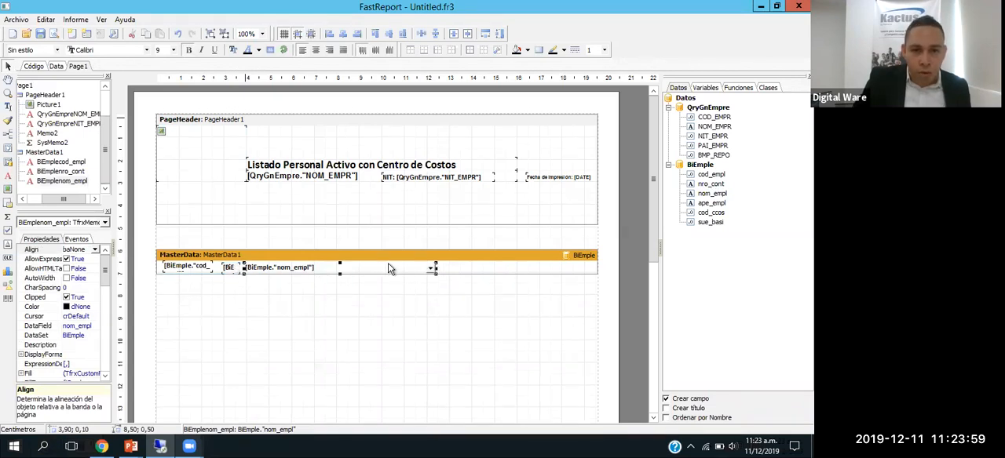
{"action": "left_click_drag", "start_coordinate": [427, 269], "coordinate": [374, 268]}
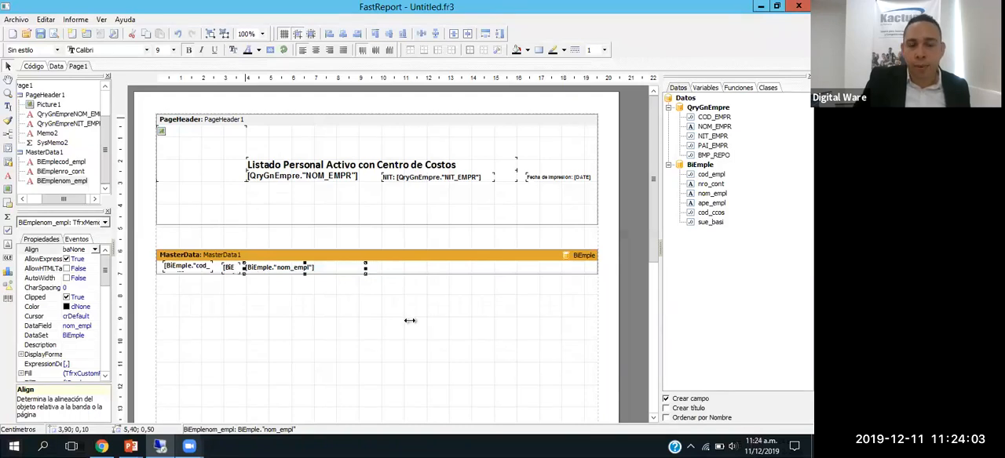
{"action": "left_click", "coordinate": [373, 288]}
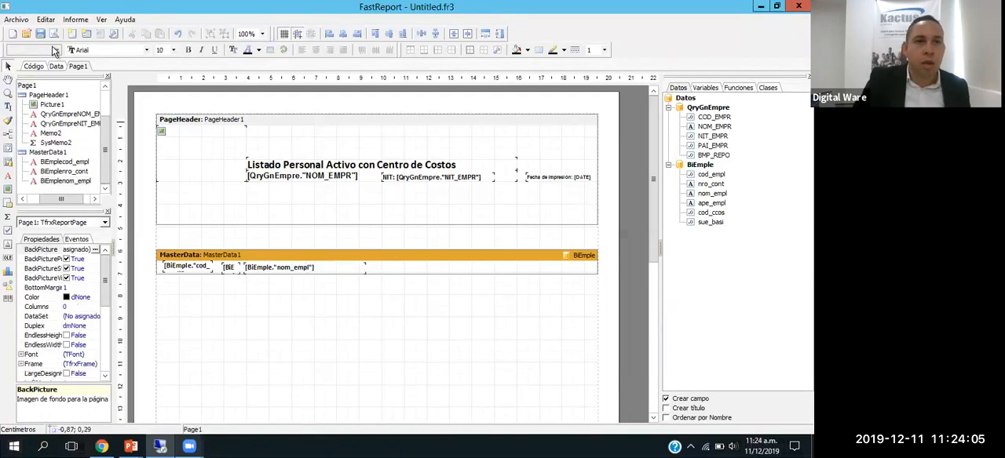
{"action": "left_click", "coordinate": [290, 267]}
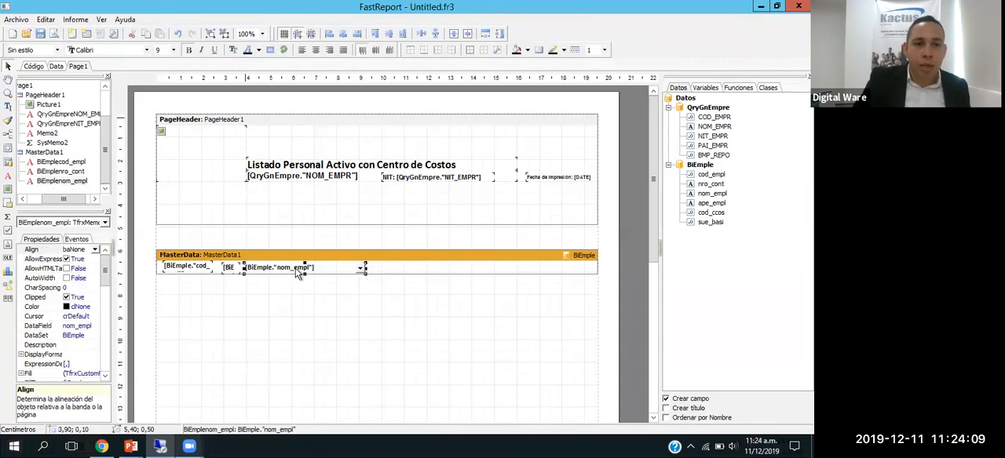
{"action": "left_click", "coordinate": [55, 35]}
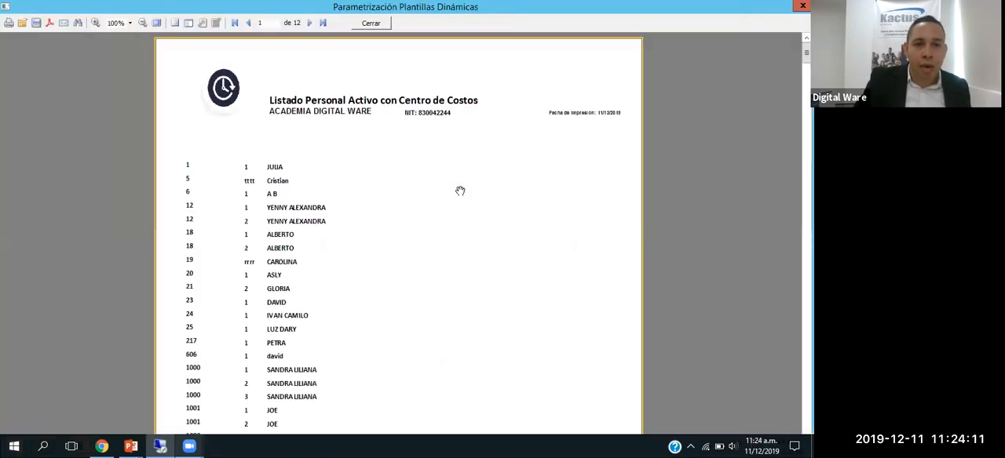
{"action": "scroll", "coordinate": [298, 224], "scroll_direction": "down", "scroll_amount": 15}
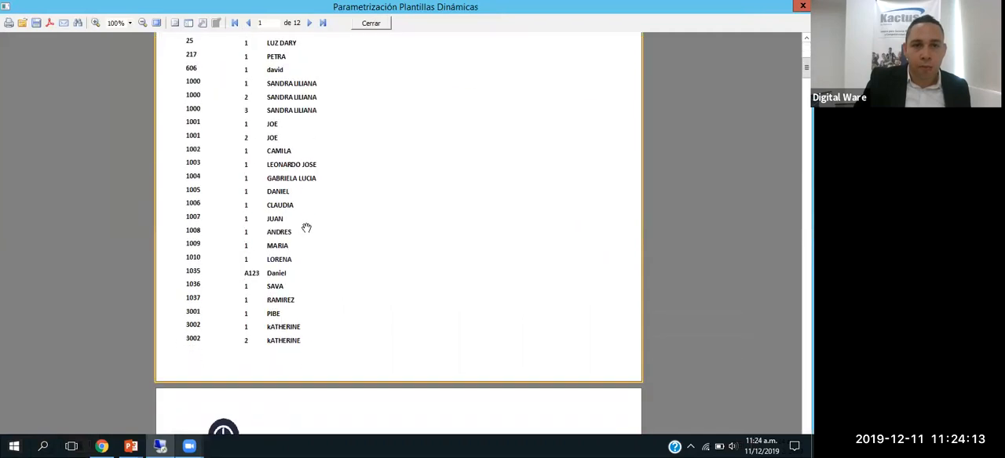
{"action": "scroll", "coordinate": [310, 232], "scroll_direction": "down", "scroll_amount": 15}
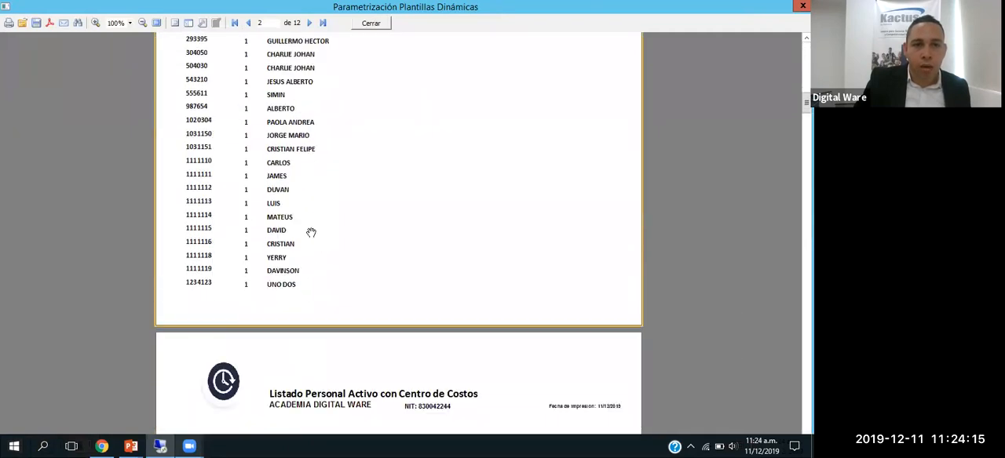
{"action": "scroll", "coordinate": [312, 233], "scroll_direction": "down", "scroll_amount": 1}
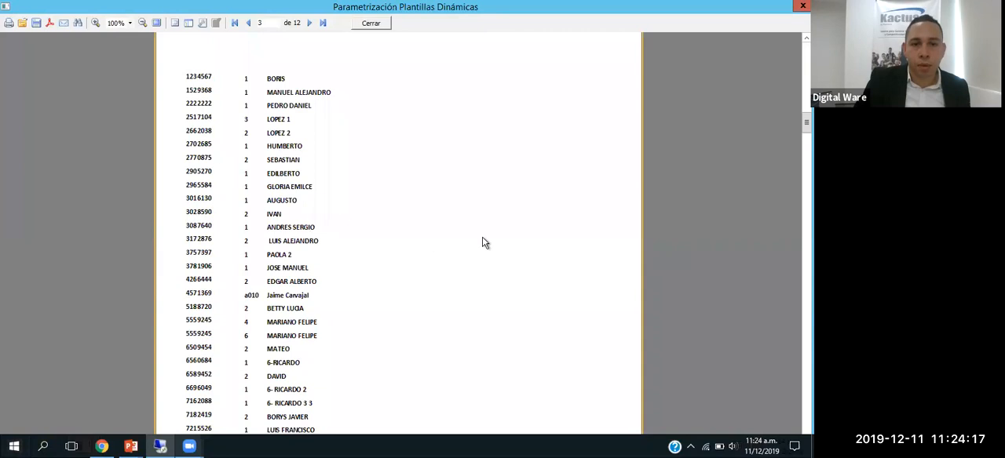
{"action": "key", "text": "Escape"}
{"action": "left_click_drag", "start_coordinate": [711, 203], "coordinate": [372, 271]}
{"action": "left_click", "coordinate": [390, 270]}
{"action": "key", "text": "Delete"}
Step: Narrow nom_empl to 4.40 cm and add BiEmple's ape_empl field beside it at 8.45 cm across and 0.05 cm down, 5.60 cm wide
{"action": "left_click", "coordinate": [363, 268]}
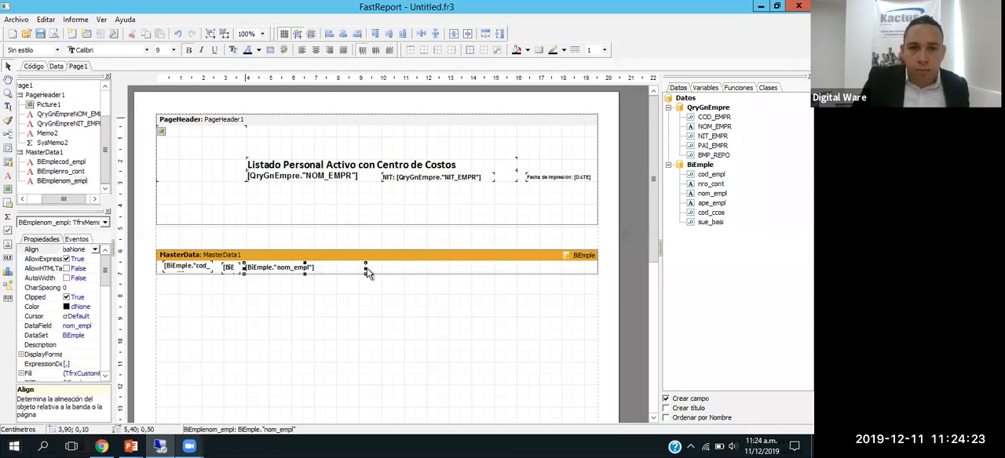
{"action": "left_click_drag", "start_coordinate": [361, 268], "coordinate": [343, 269]}
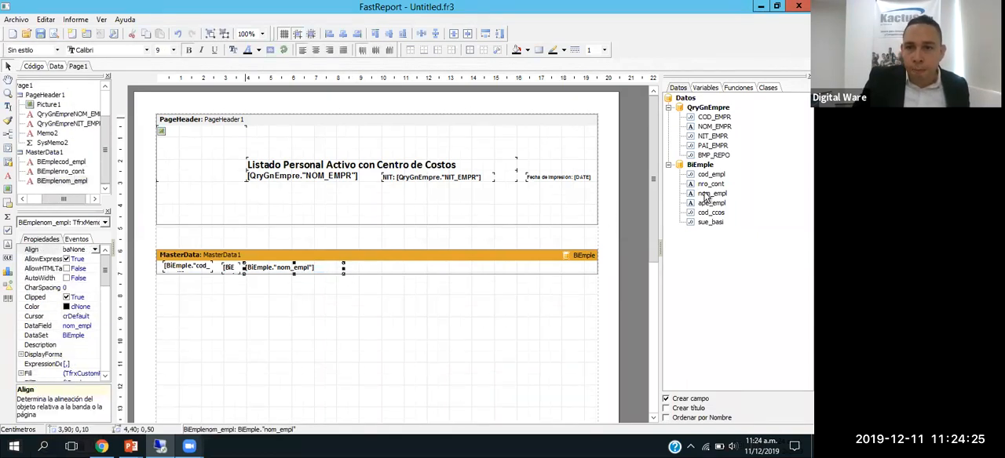
{"action": "left_click_drag", "start_coordinate": [711, 204], "coordinate": [350, 273]}
{"action": "mouse_move", "coordinate": [538, 268]}
{"action": "left_mouse_down"}
{"action": "mouse_move", "coordinate": [482, 267]}
{"action": "mouse_move", "coordinate": [539, 272]}
{"action": "left_mouse_up"}
{"action": "key", "text": "ctrl+Down"}
{"action": "key", "text": "ctrl+Down"}
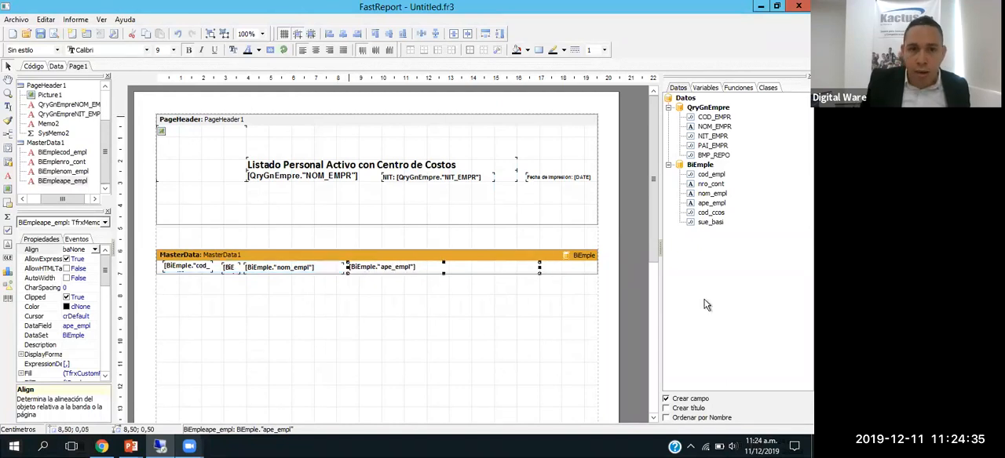
{"action": "key", "text": "ctrl+Left"}
{"action": "key", "text": "ctrl+Left"}
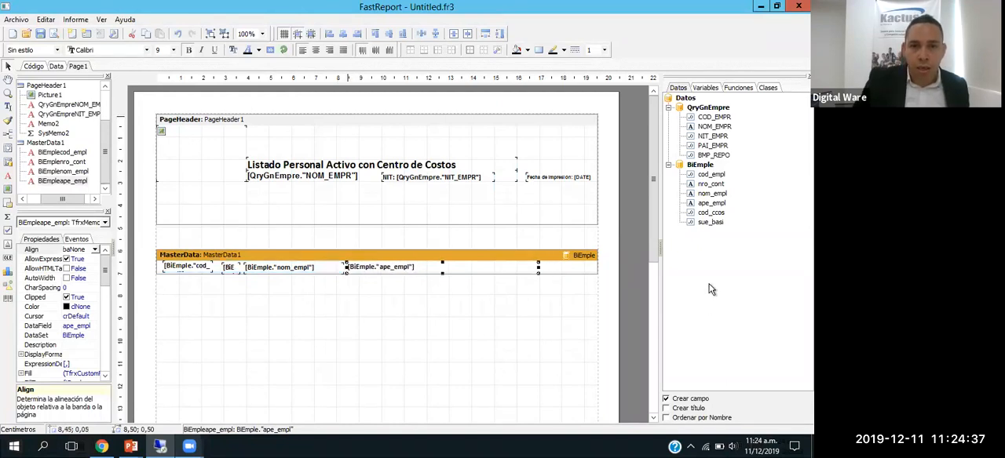
{"action": "left_click_drag", "start_coordinate": [538, 269], "coordinate": [481, 268]}
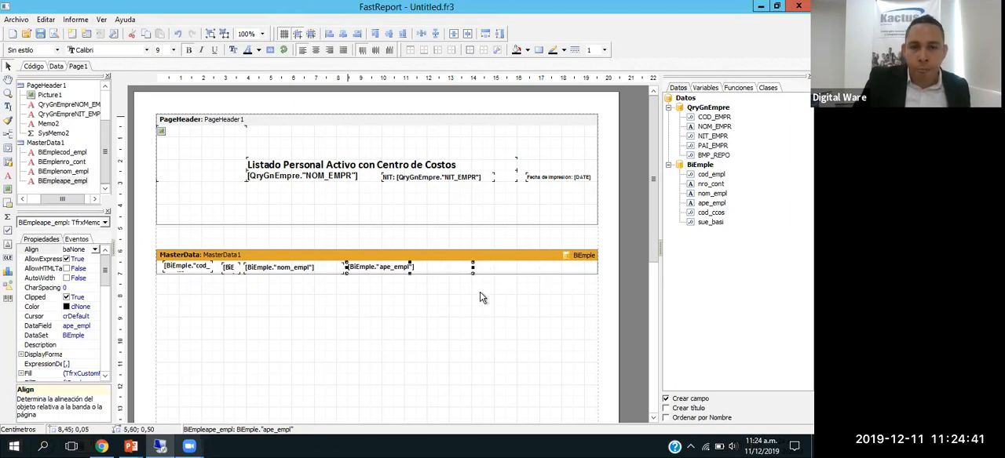
{"action": "left_click", "coordinate": [482, 298]}
Step: Add BiEmple's cod_ccos field to MasterData1 at 14.20 cm across and 0.05 cm down, and narrow it to 1.00 cm
{"action": "left_click_drag", "start_coordinate": [707, 218], "coordinate": [553, 267]}
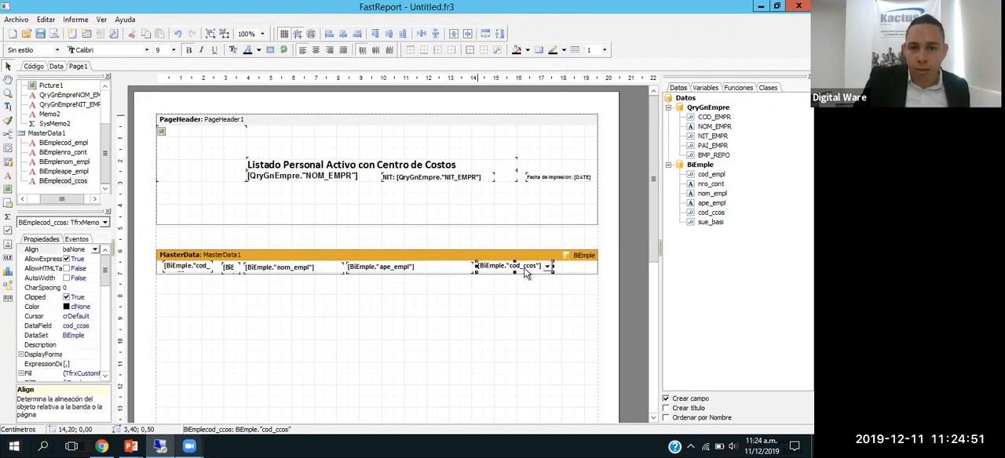
{"action": "key", "text": "ctrl+Down"}
{"action": "key", "text": "ctrl+Down"}
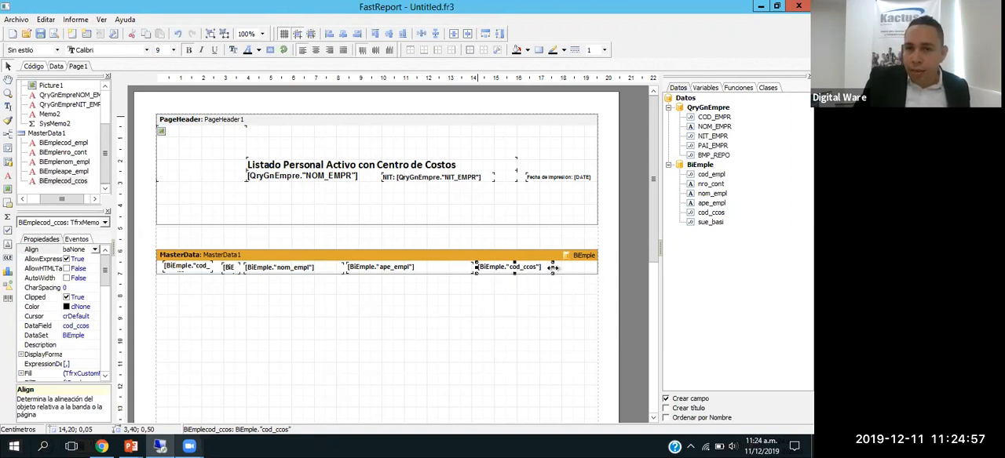
{"action": "left_click_drag", "start_coordinate": [547, 267], "coordinate": [501, 267]}
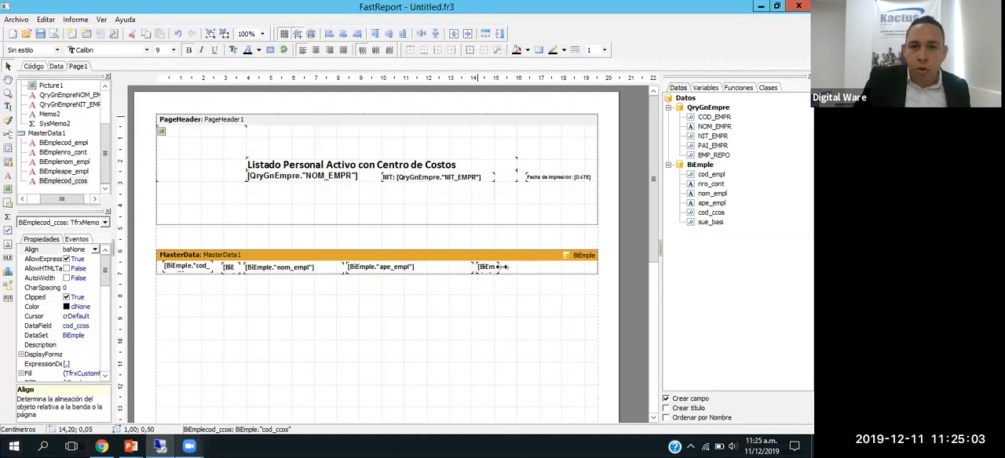
Step: Preview the report and check the cod_ccos cost centre values across its pages
{"action": "left_click", "coordinate": [510, 300]}
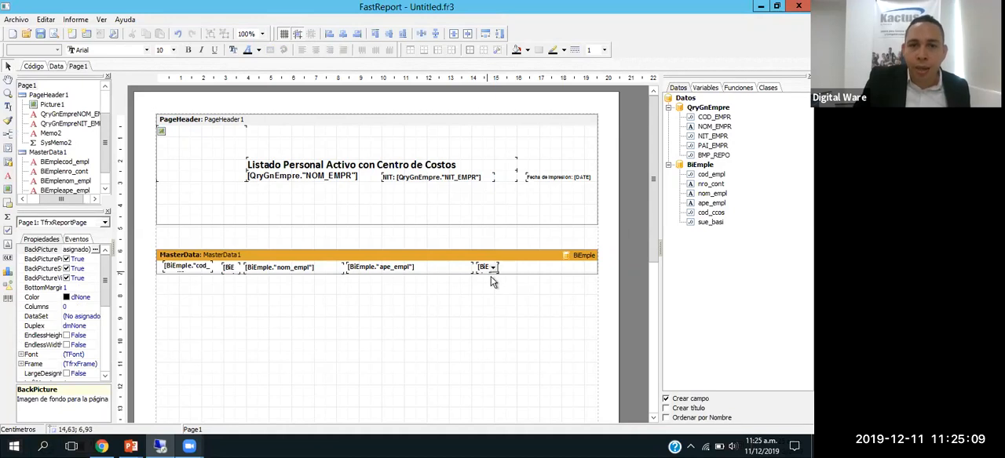
{"action": "left_click", "coordinate": [487, 268]}
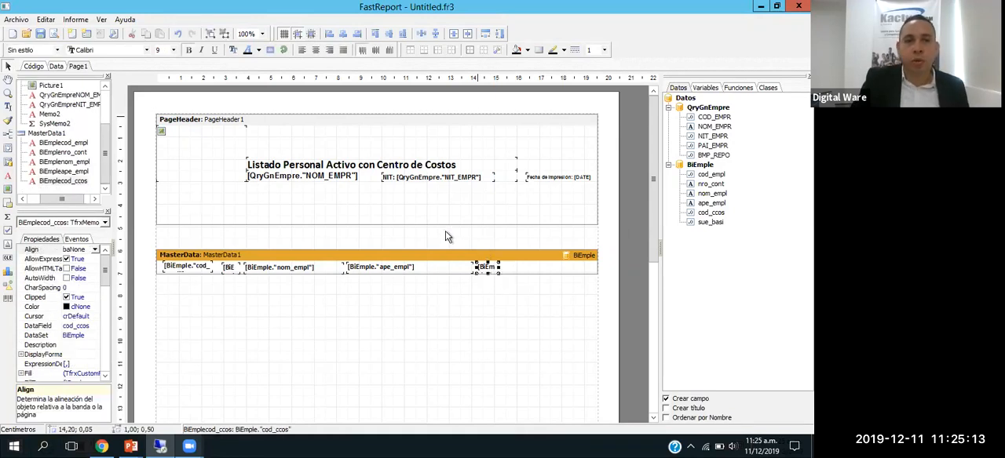
{"action": "left_click", "coordinate": [54, 33]}
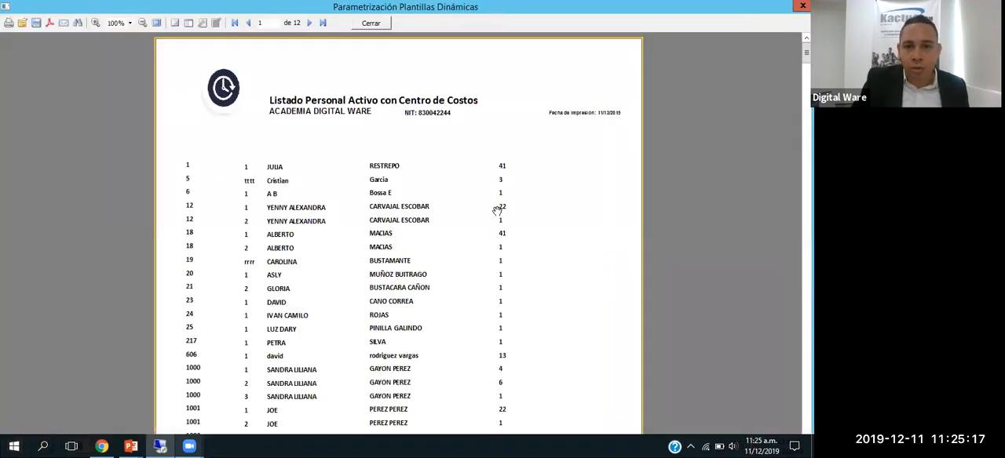
{"action": "scroll", "coordinate": [496, 211], "scroll_direction": "down", "scroll_amount": 12}
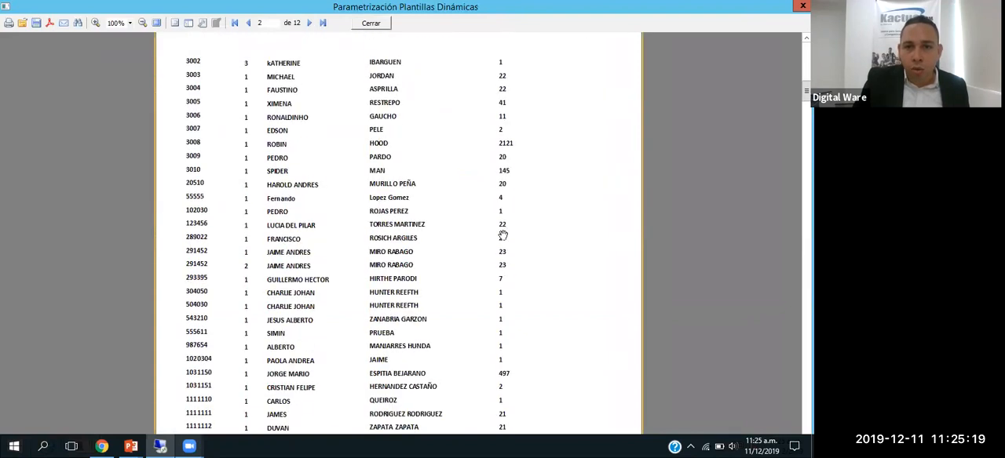
{"action": "scroll", "coordinate": [507, 174], "scroll_direction": "down", "scroll_amount": 8}
{"action": "scroll", "coordinate": [511, 183], "scroll_direction": "up", "scroll_amount": 3}
{"action": "key", "text": "Escape"}
Step: Add BiEmple's sue_basi field to MasterData1 at 15.60 cm across and 0.10 cm down, and check the salaries in the preview
{"action": "left_click", "coordinate": [525, 272]}
{"action": "left_click_drag", "start_coordinate": [710, 222], "coordinate": [512, 272]}
{"action": "left_click", "coordinate": [54, 33]}
{"action": "scroll", "coordinate": [491, 246], "scroll_direction": "down", "scroll_amount": 10}
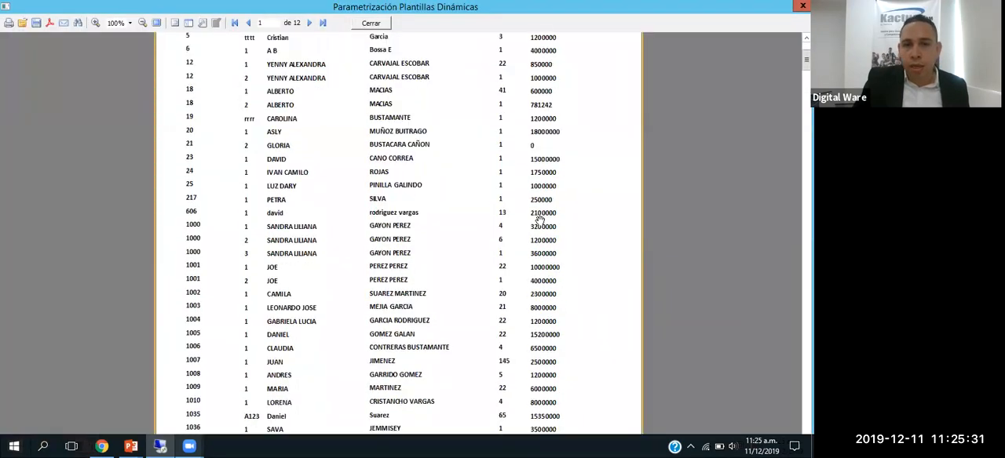
{"action": "scroll", "coordinate": [541, 221], "scroll_direction": "down", "scroll_amount": 5}
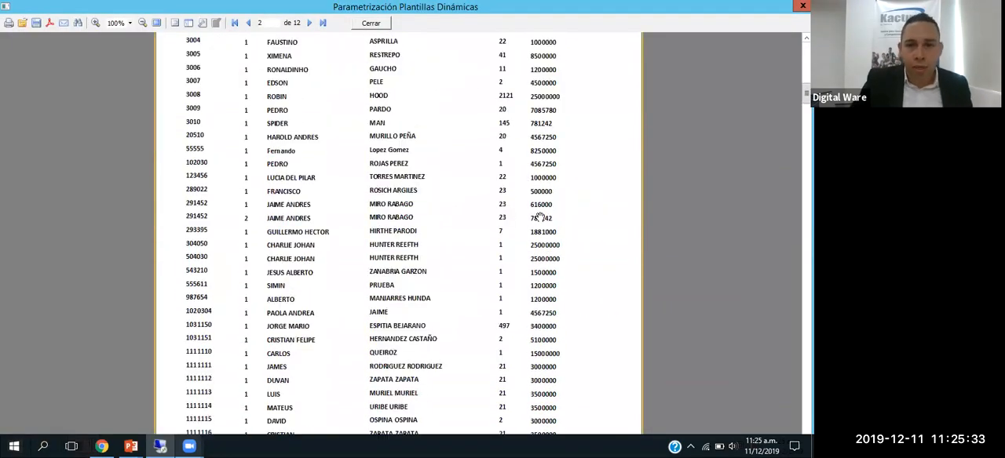
{"action": "key", "text": "Escape"}
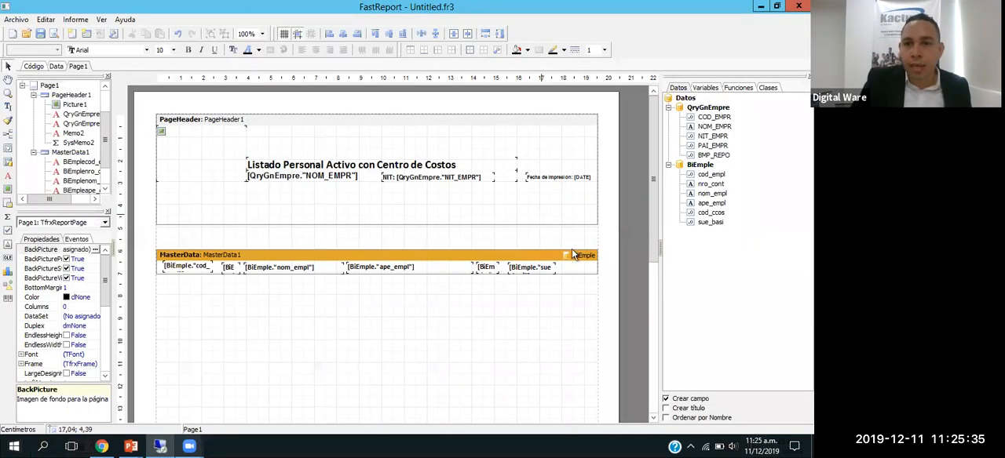
Step: Add the Line# system variable to MasterData1 beside sue_basi, at 18.30 cm across and 0.10 cm down
{"action": "left_click", "coordinate": [574, 274]}
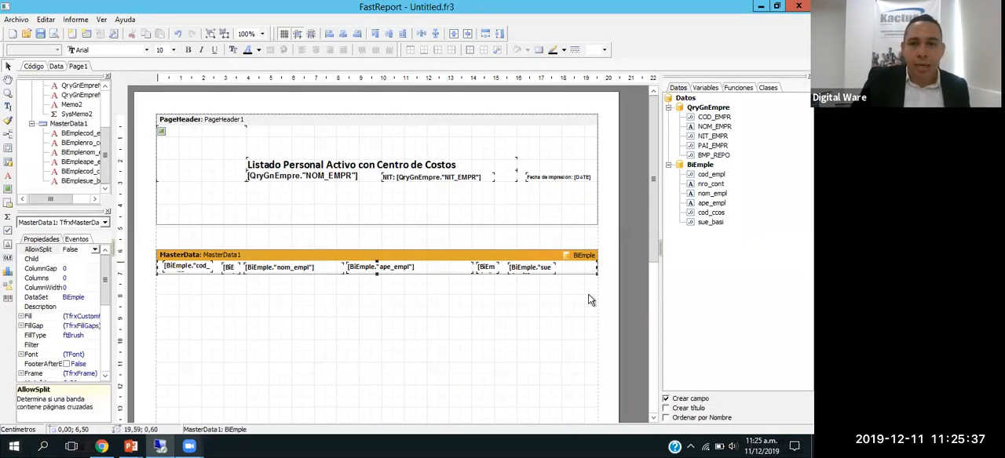
{"action": "left_click", "coordinate": [590, 300]}
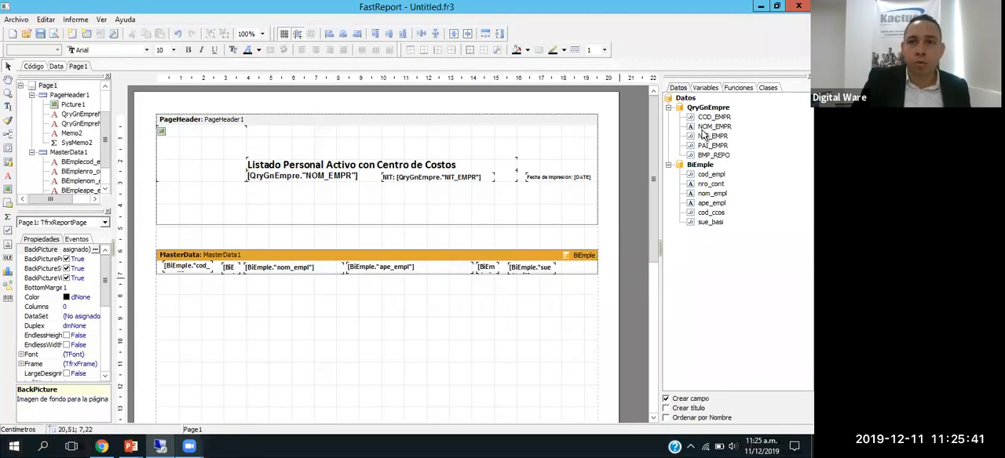
{"action": "left_click", "coordinate": [705, 89]}
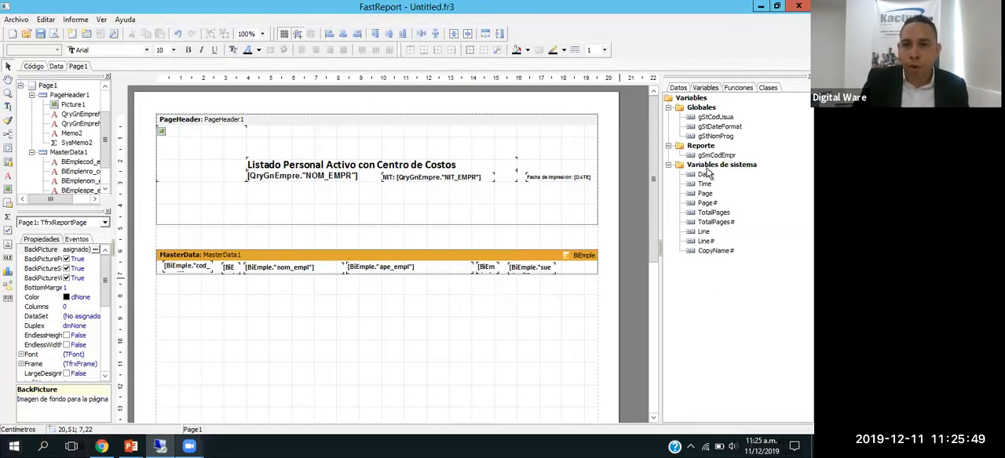
{"action": "left_click_drag", "start_coordinate": [707, 242], "coordinate": [570, 272]}
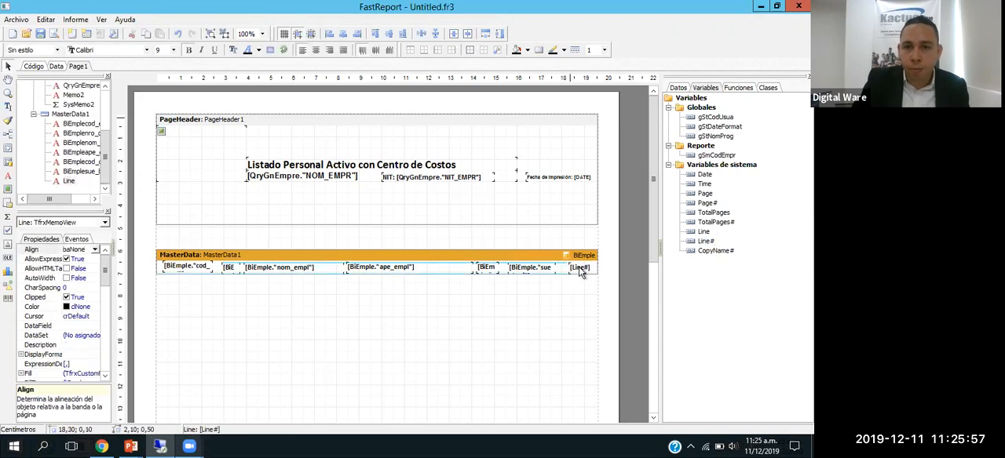
Step: Preview the report and check the row numbering through to the last page
{"action": "left_click", "coordinate": [54, 33]}
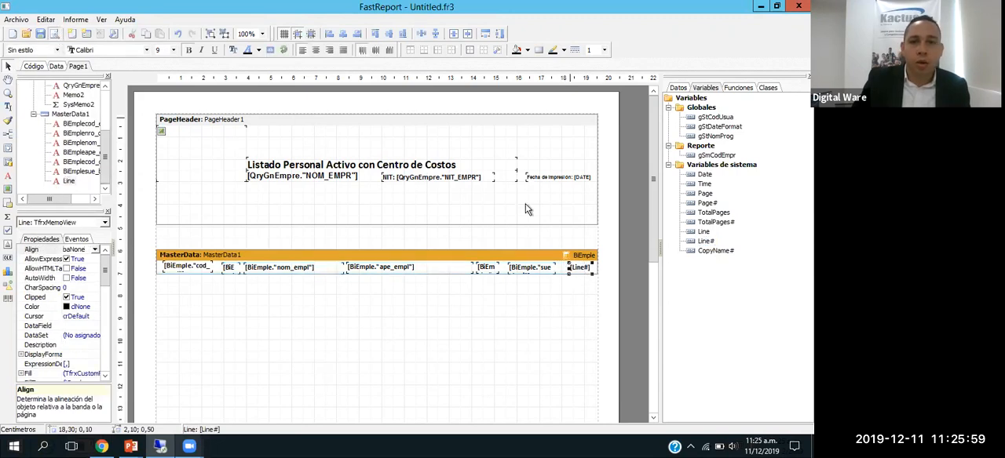
{"action": "scroll", "coordinate": [588, 271], "scroll_direction": "down", "scroll_amount": 15}
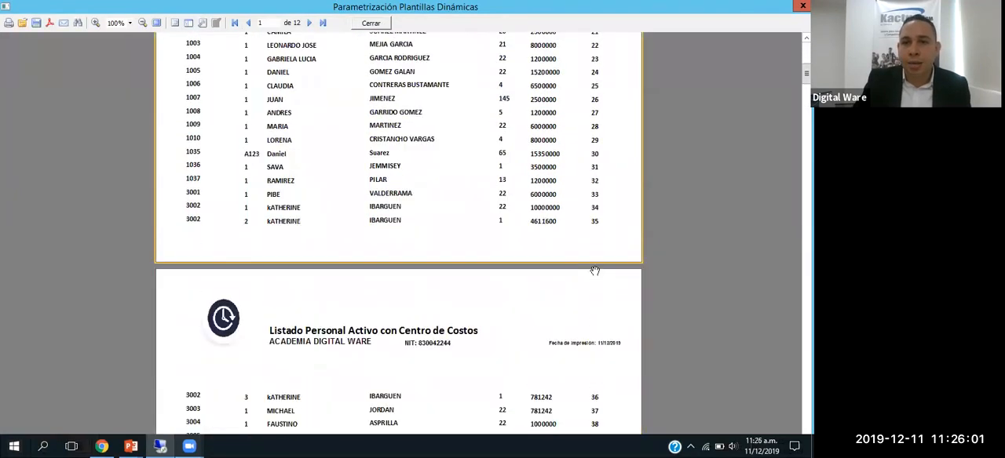
{"action": "scroll", "coordinate": [597, 267], "scroll_direction": "down", "scroll_amount": 10}
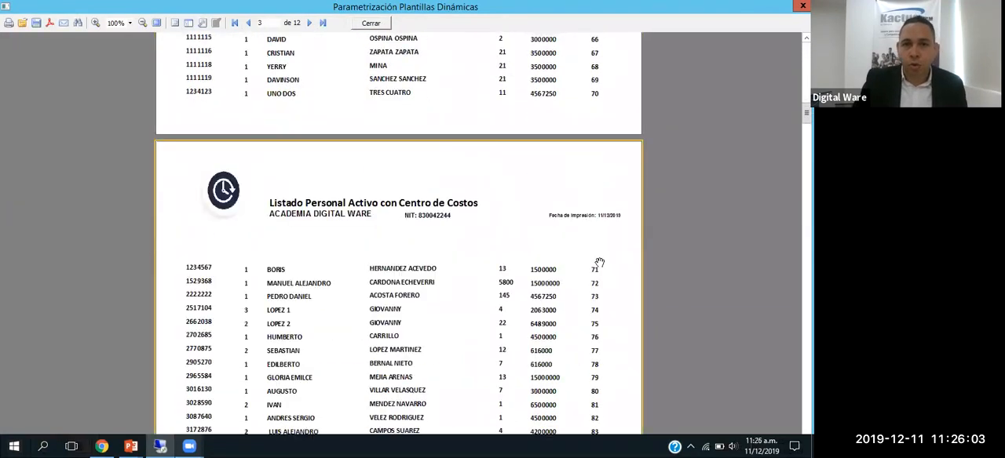
{"action": "scroll", "coordinate": [534, 253], "scroll_direction": "down", "scroll_amount": 20}
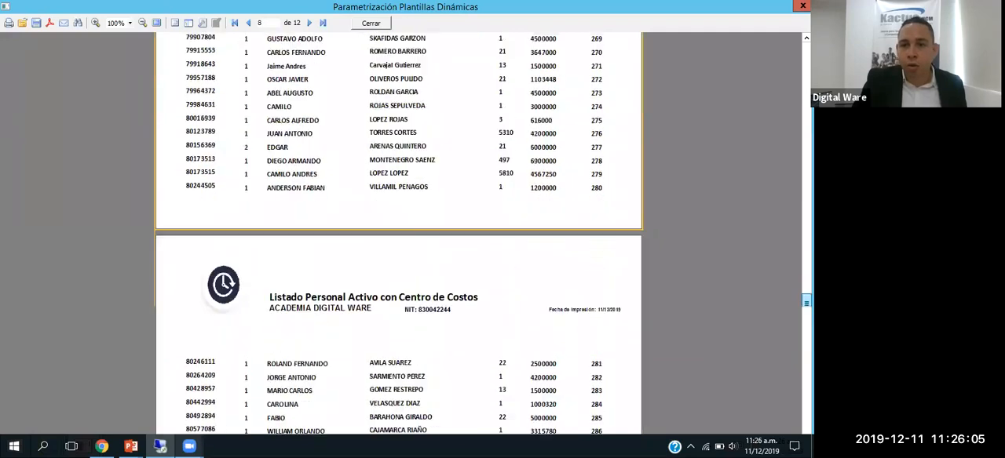
{"action": "scroll", "coordinate": [431, 196], "scroll_direction": "down", "scroll_amount": 8}
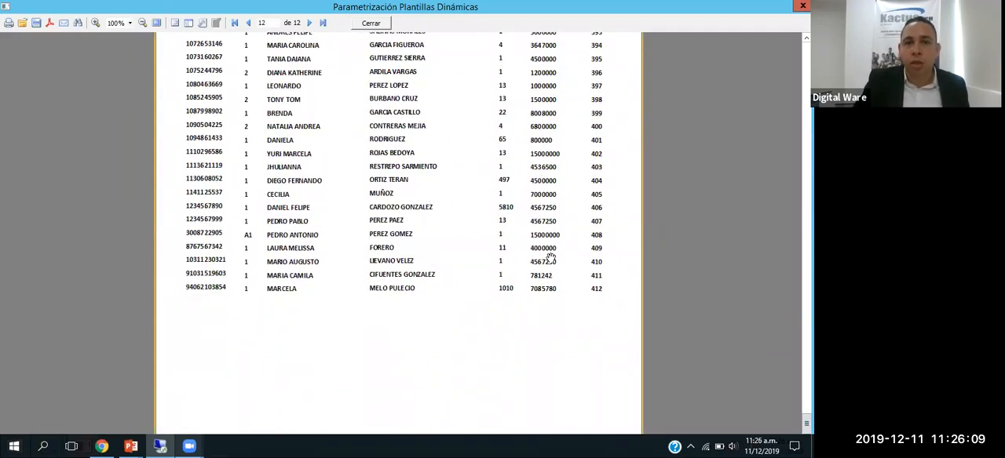
{"action": "scroll", "coordinate": [551, 259], "scroll_direction": "up", "scroll_amount": 6}
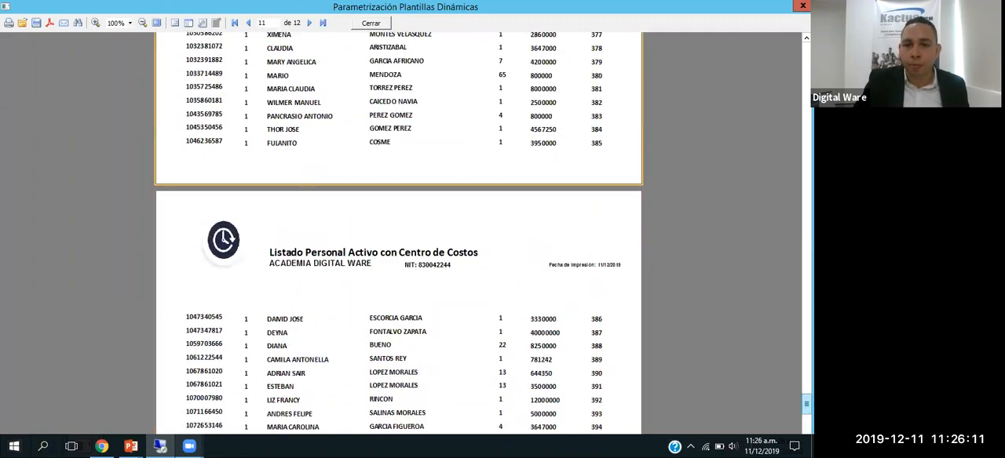
{"action": "scroll", "coordinate": [588, 129], "scroll_direction": "up", "scroll_amount": 20}
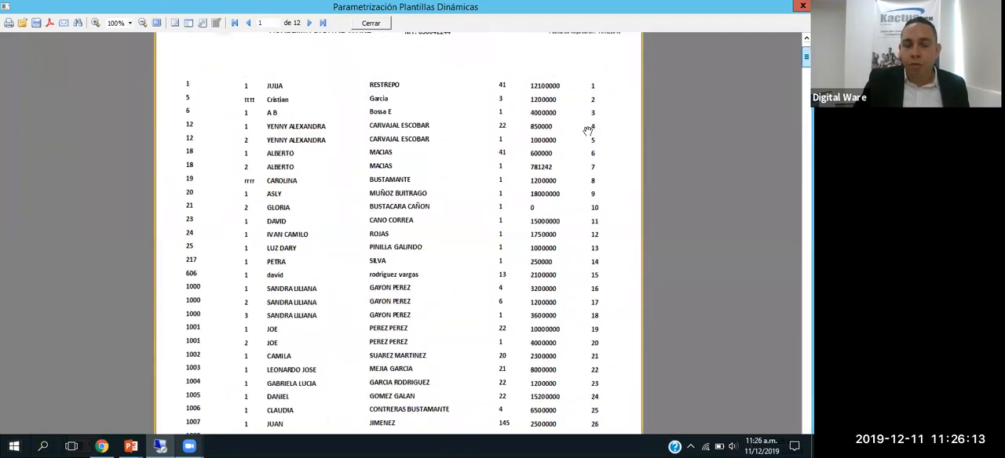
{"action": "scroll", "coordinate": [588, 130], "scroll_direction": "up", "scroll_amount": 2}
{"action": "key", "text": "Escape"}
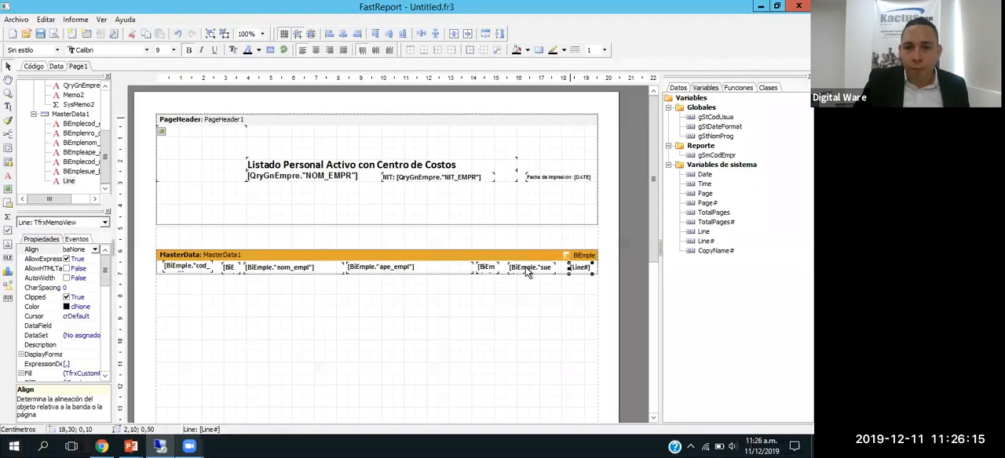
{"action": "left_click", "coordinate": [528, 270]}
{"action": "right_click", "coordinate": [529, 272]}
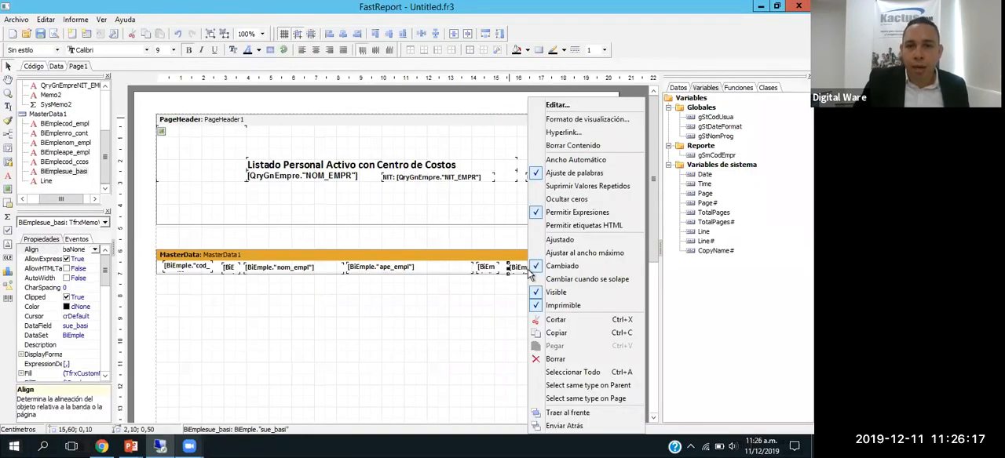
{"action": "left_click", "coordinate": [557, 106]}
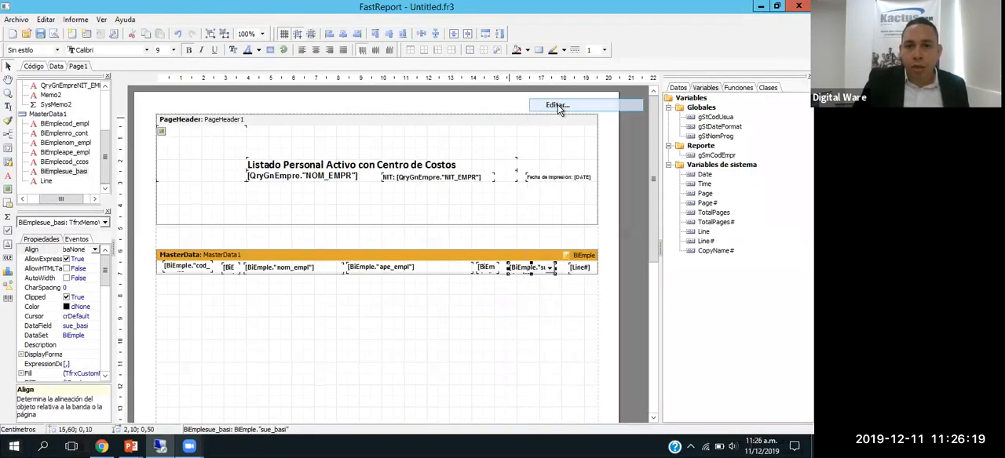
{"action": "left_click_drag", "start_coordinate": [221, 140], "coordinate": [239, 78]}
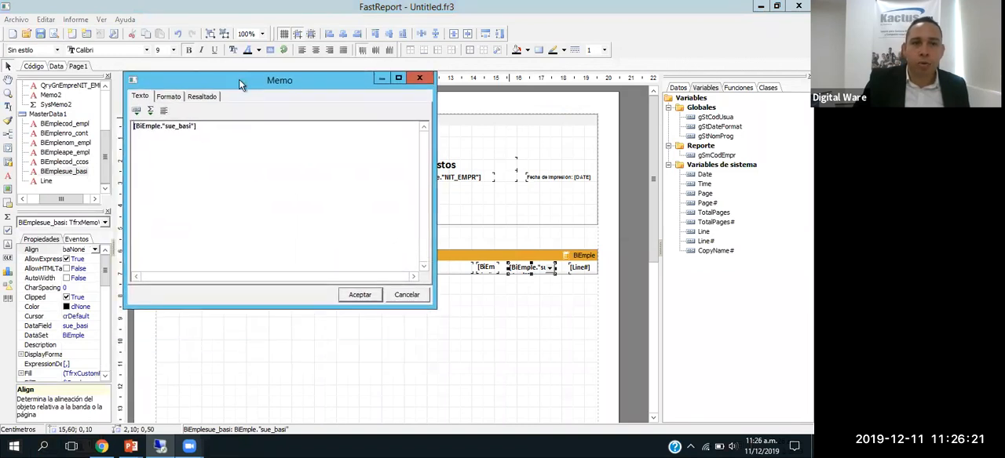
{"action": "key", "text": "Escape"}
Step: Right-align the sue_basi field in MasterData1 and check the salary column in the preview
{"action": "left_click", "coordinate": [52, 33]}
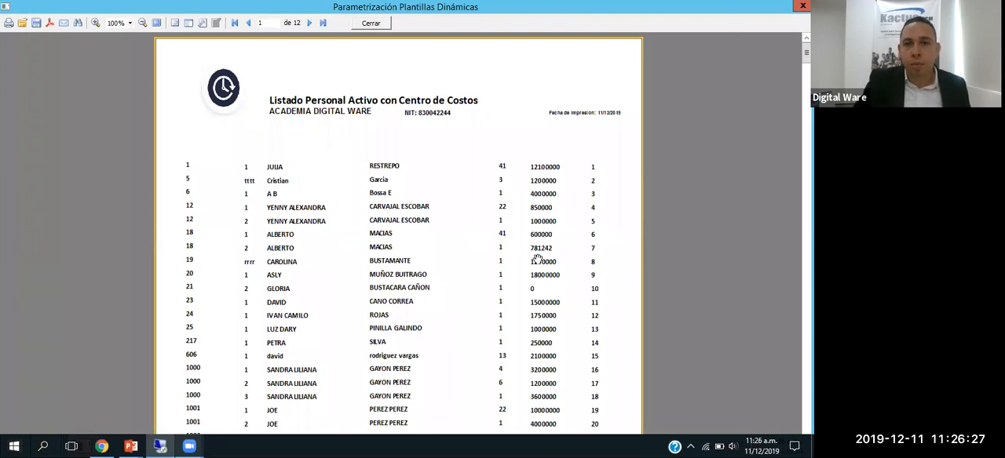
{"action": "key", "text": "Escape"}
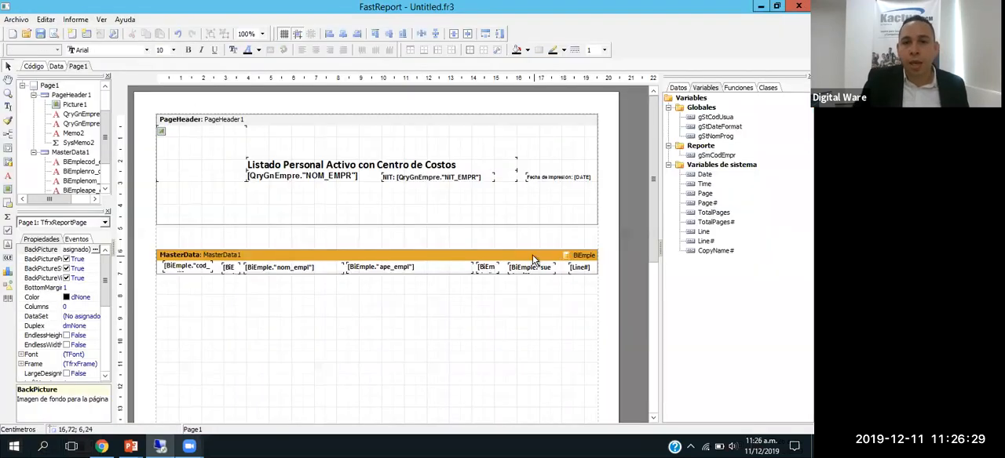
{"action": "right_click", "coordinate": [534, 269]}
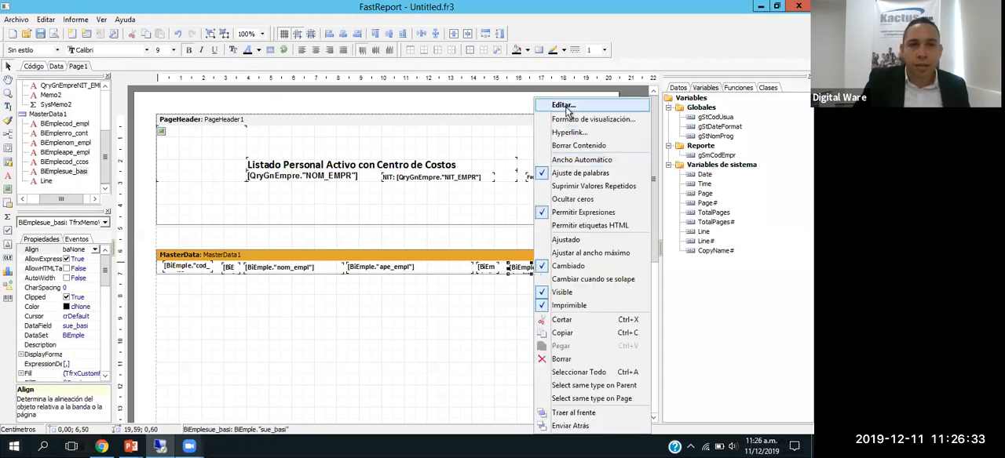
{"action": "left_click", "coordinate": [330, 50]}
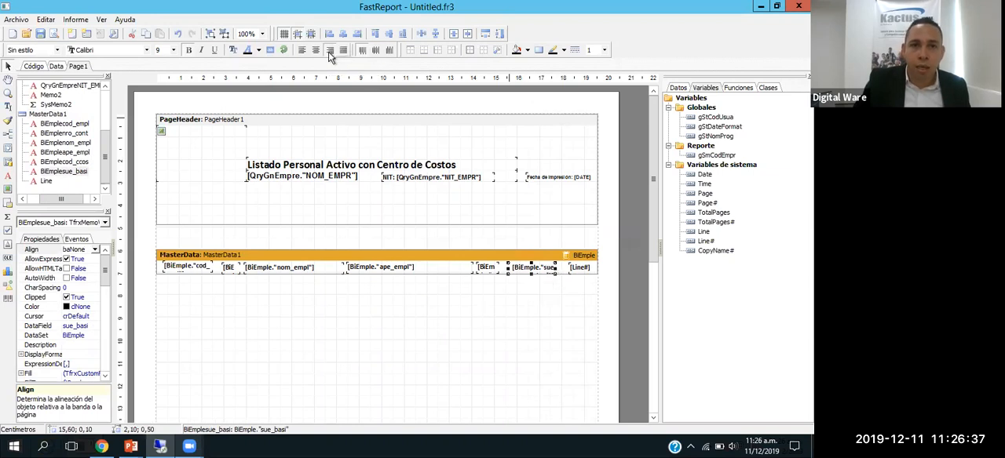
{"action": "left_click", "coordinate": [55, 33]}
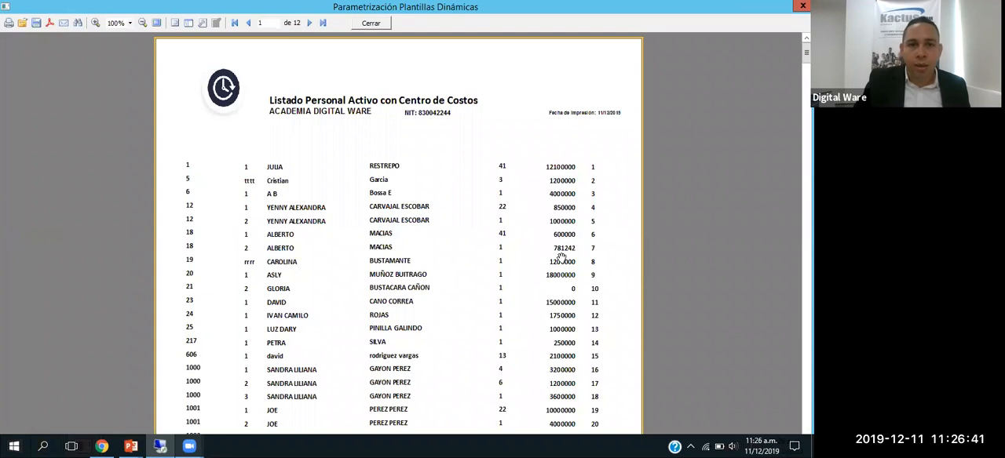
{"action": "scroll", "coordinate": [562, 258], "scroll_direction": "down", "scroll_amount": 1}
{"action": "key", "text": "Escape"}
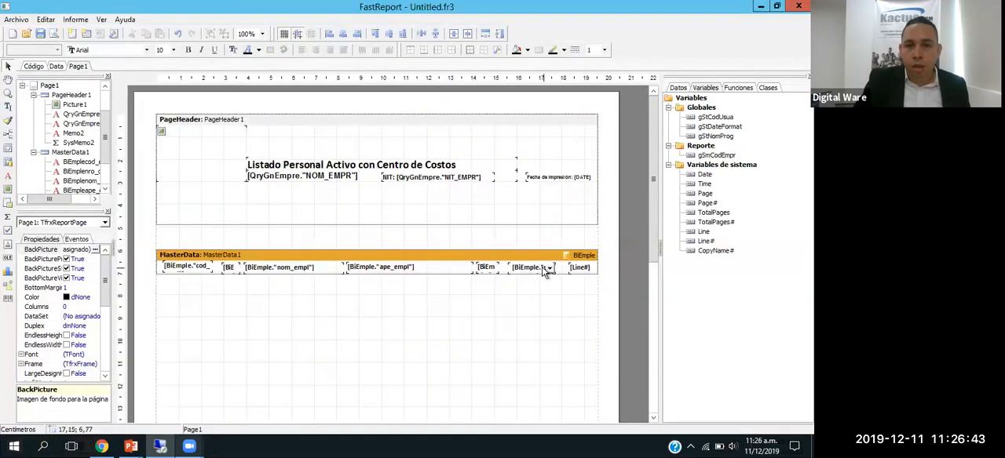
Step: Format sue_basi as a number in the $1,234.50 style with format text %2.0m, and preview the report
{"action": "right_click", "coordinate": [547, 268]}
{"action": "left_click", "coordinate": [582, 105]}
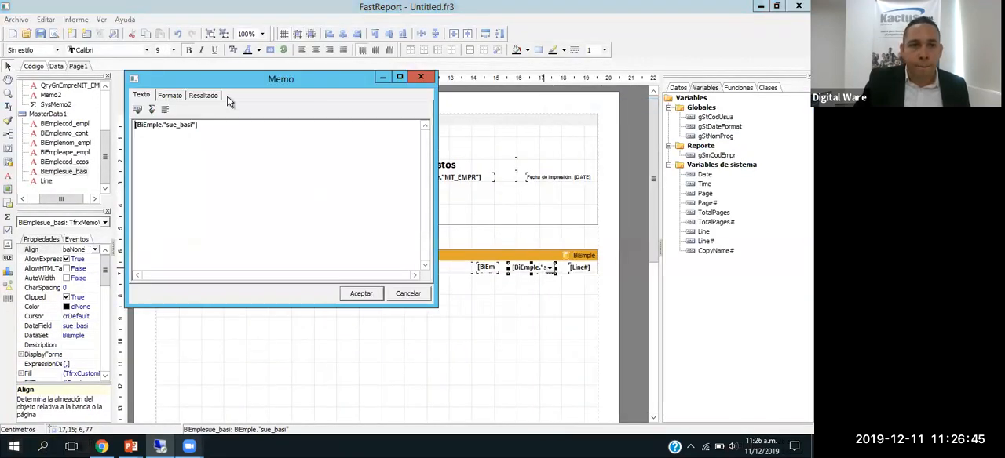
{"action": "left_click", "coordinate": [169, 95]}
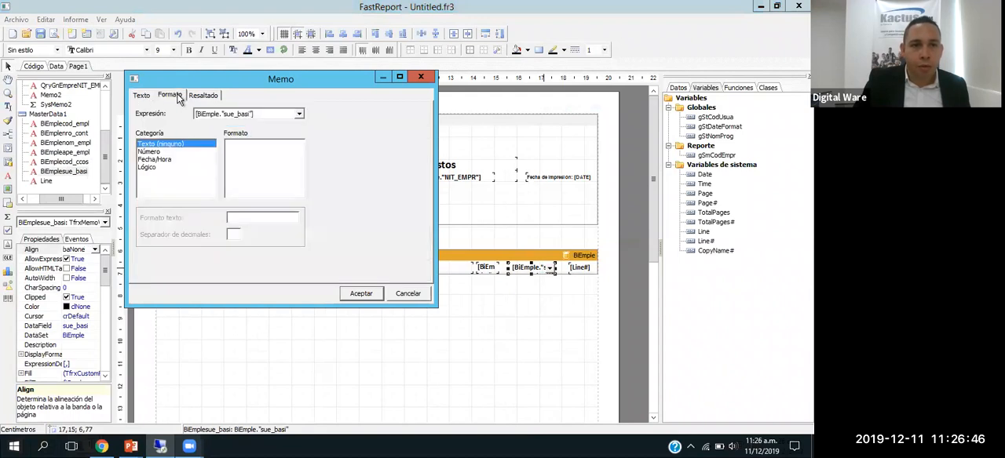
{"action": "left_click", "coordinate": [153, 152]}
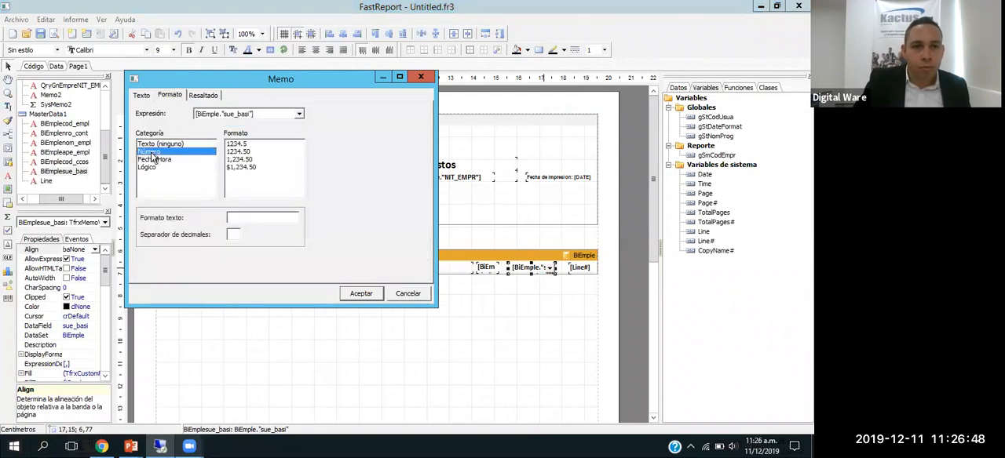
{"action": "left_click", "coordinate": [247, 167]}
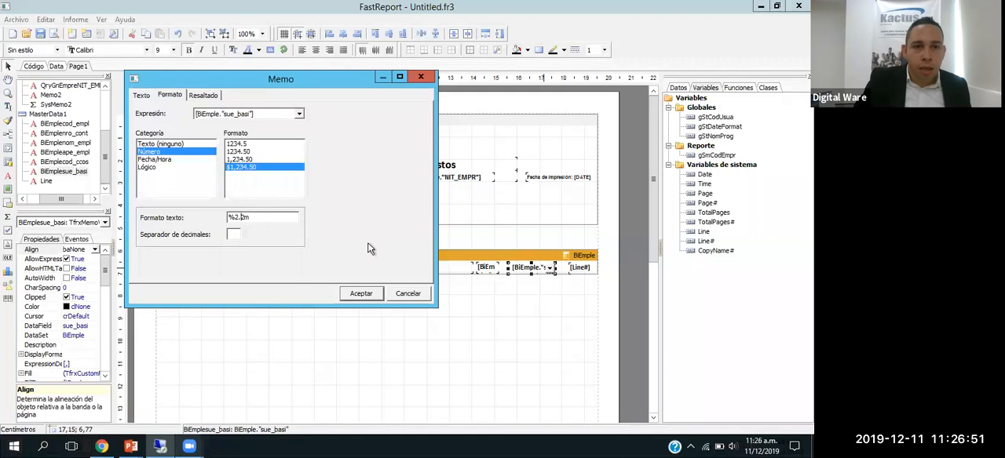
{"action": "key", "text": "BackSpace"}
{"action": "type", "text": "0"}
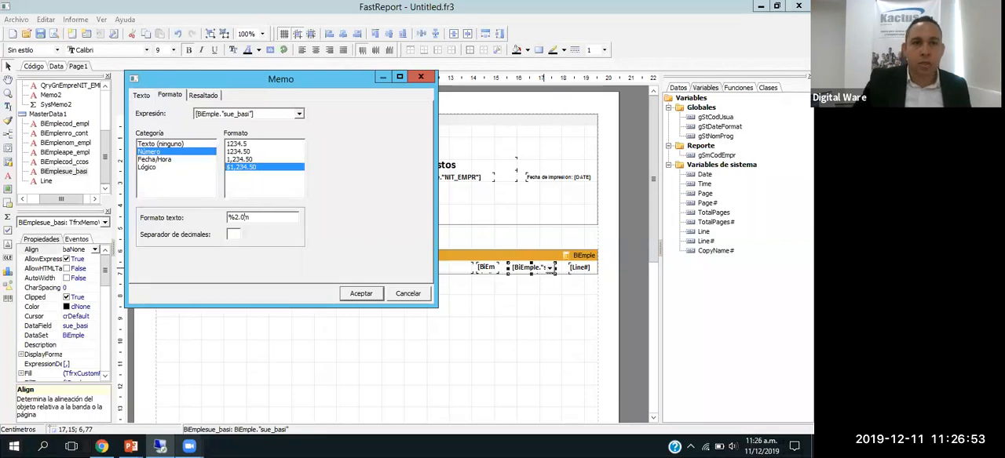
{"action": "left_click", "coordinate": [361, 293]}
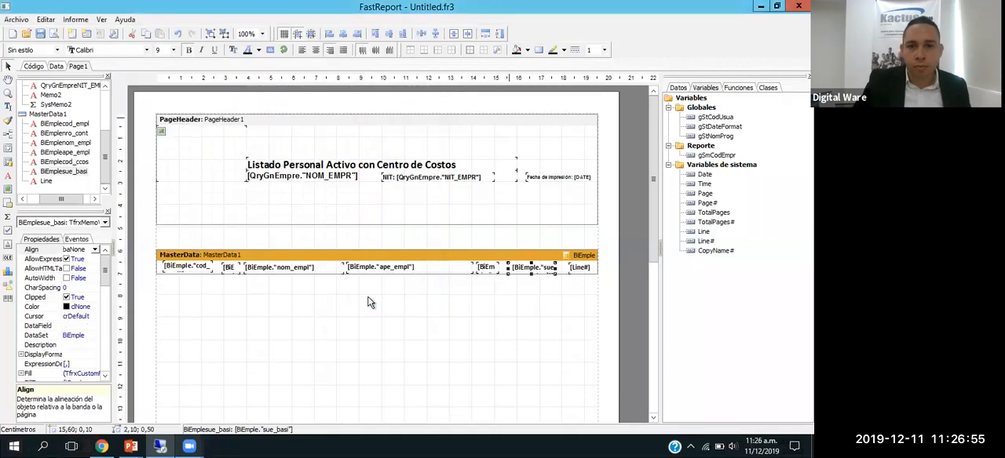
{"action": "left_click", "coordinate": [53, 33]}
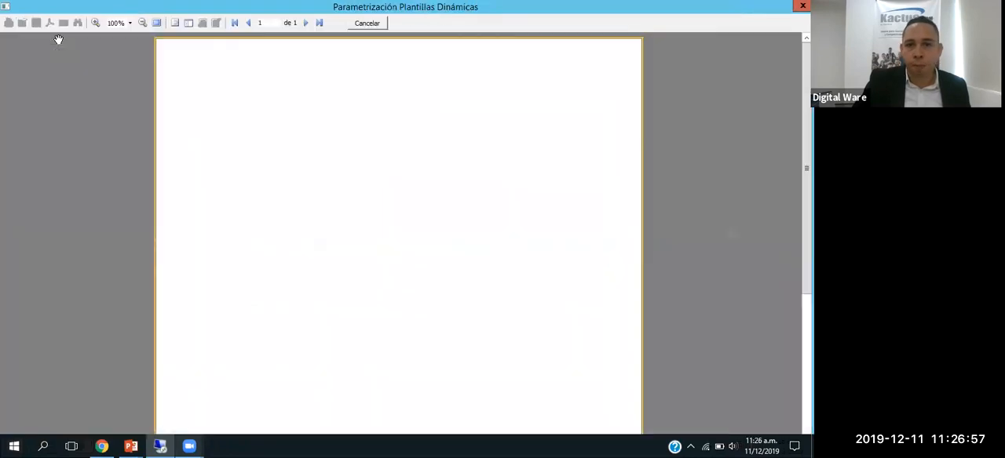
Step: Check the salary formatting on the first two pages of the preview and return to the report design
{"action": "scroll", "coordinate": [555, 191], "scroll_direction": "down", "scroll_amount": 10}
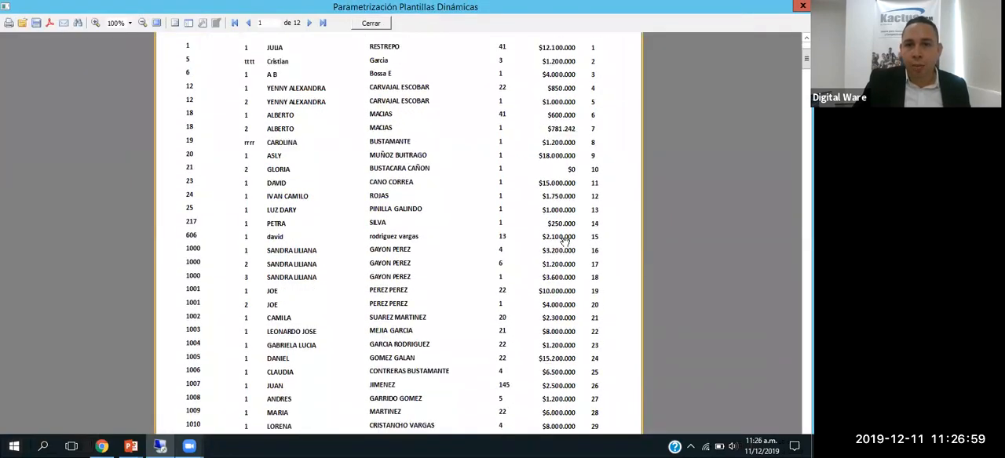
{"action": "scroll", "coordinate": [563, 242], "scroll_direction": "down", "scroll_amount": 10}
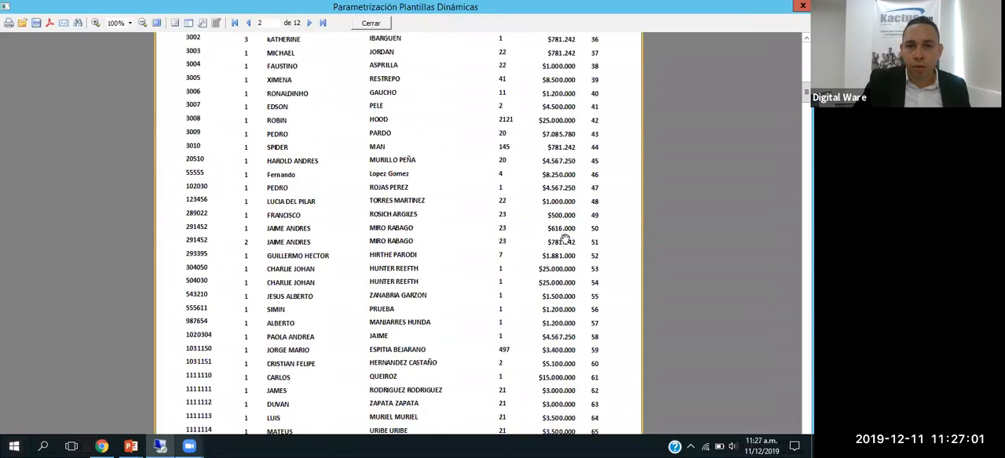
{"action": "scroll", "coordinate": [563, 237], "scroll_direction": "up", "scroll_amount": 3}
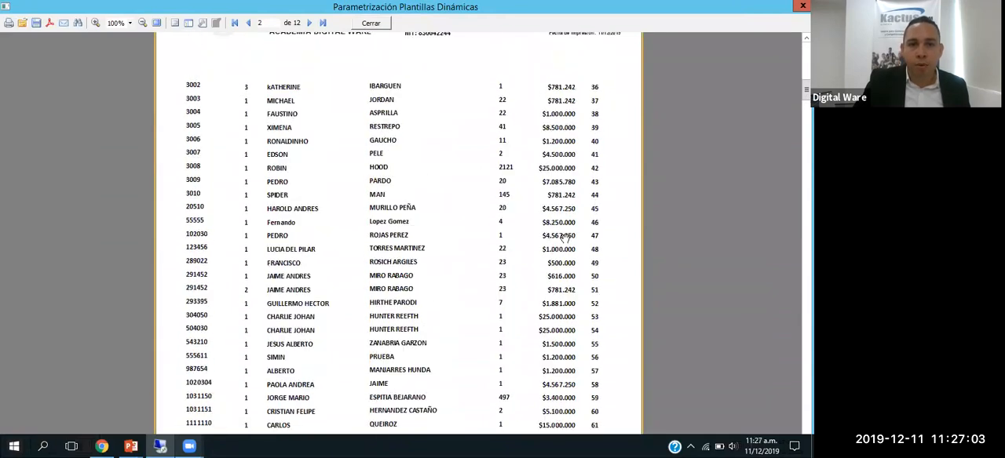
{"action": "scroll", "coordinate": [538, 229], "scroll_direction": "up", "scroll_amount": 3}
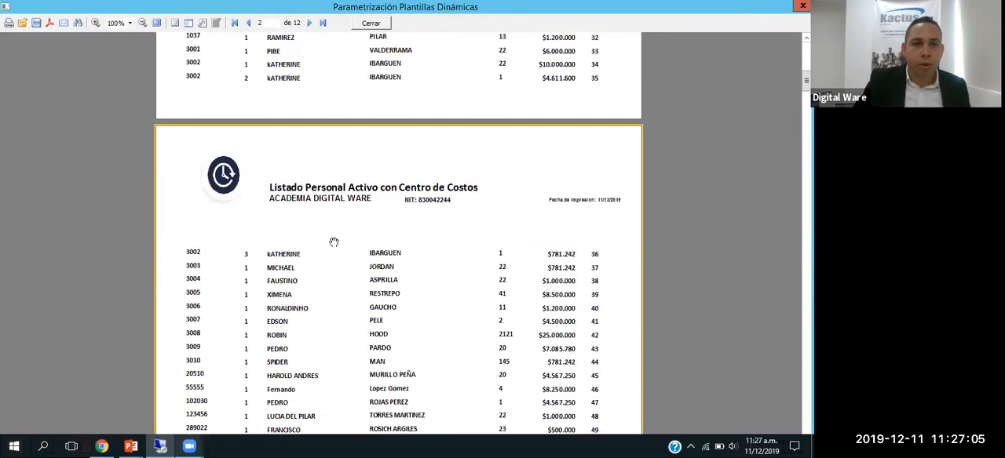
{"action": "key", "text": "Escape"}
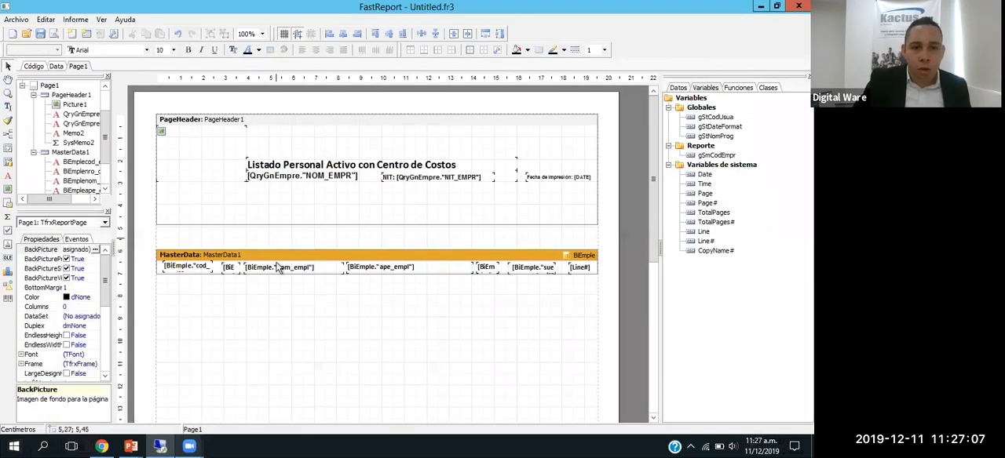
Step: Try centering the text of the nom_empl and ape_empl fields in MasterData1 and check both name columns in the preview
{"action": "left_click", "coordinate": [279, 267]}
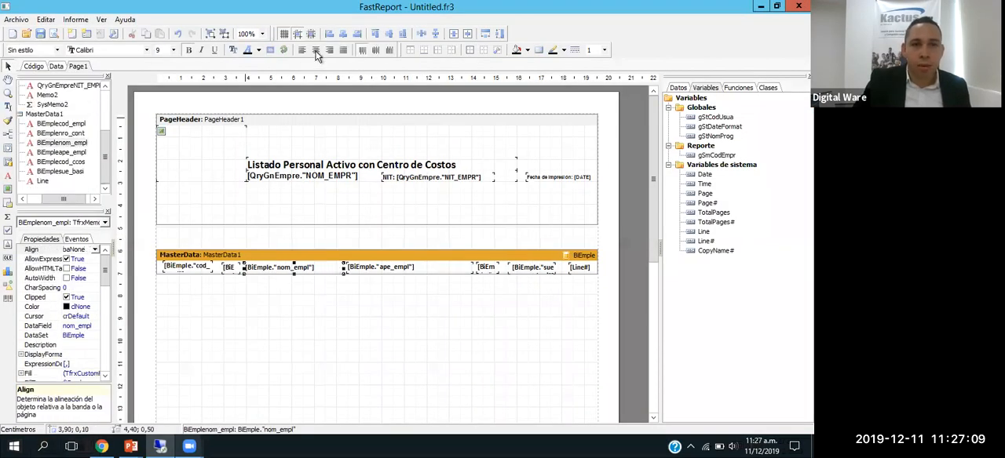
{"action": "left_click", "coordinate": [316, 50]}
{"action": "left_click", "coordinate": [379, 268]}
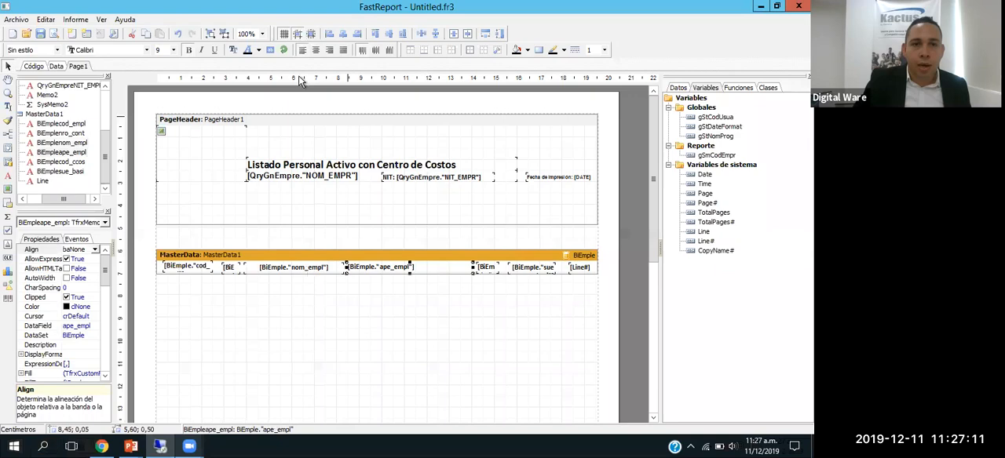
{"action": "left_click", "coordinate": [317, 50]}
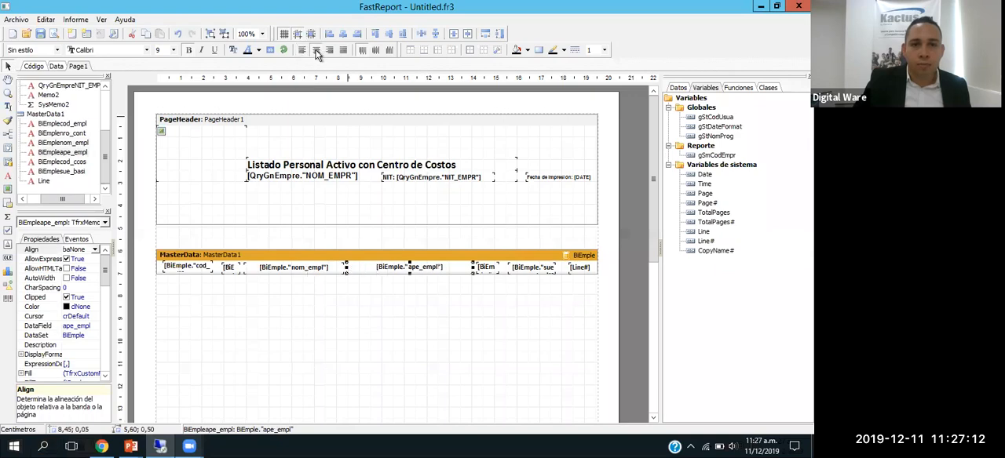
{"action": "left_click", "coordinate": [52, 34]}
{"action": "scroll", "coordinate": [393, 256], "scroll_direction": "down", "scroll_amount": 10}
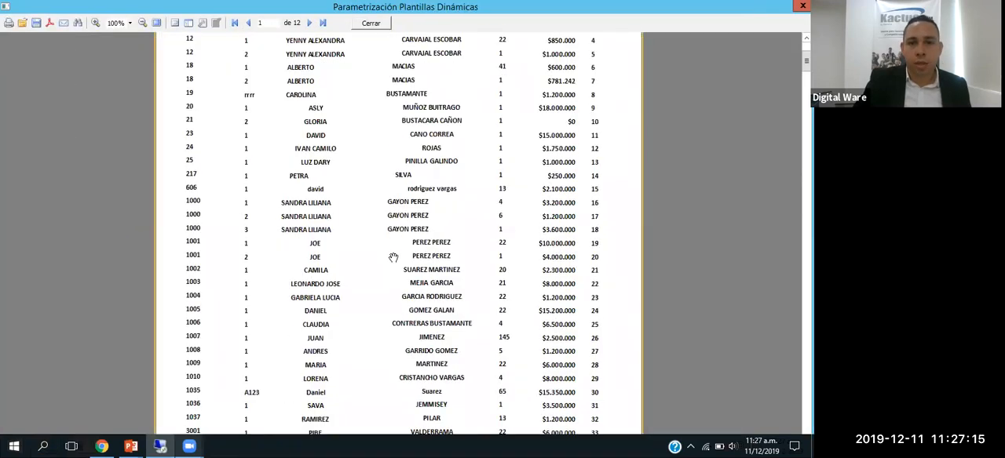
{"action": "scroll", "coordinate": [401, 256], "scroll_direction": "down", "scroll_amount": 10}
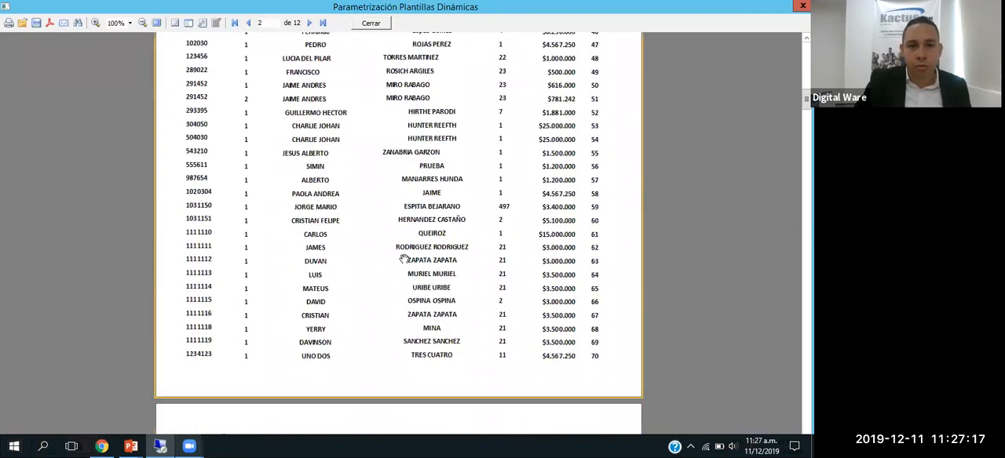
{"action": "key", "text": "Escape"}
Step: Set the nom_empl and ape_empl fields in MasterData1 back to left alignment
{"action": "left_click", "coordinate": [297, 267]}
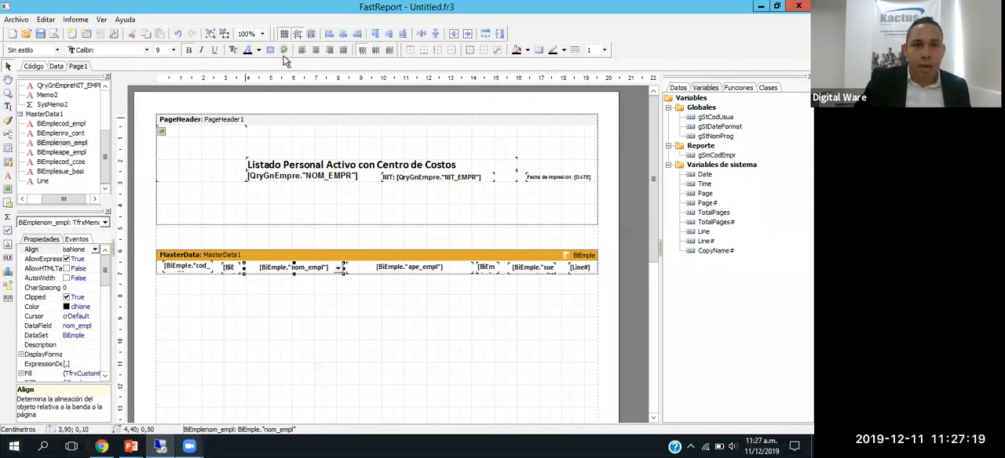
{"action": "left_click", "coordinate": [302, 49]}
{"action": "left_click", "coordinate": [397, 271]}
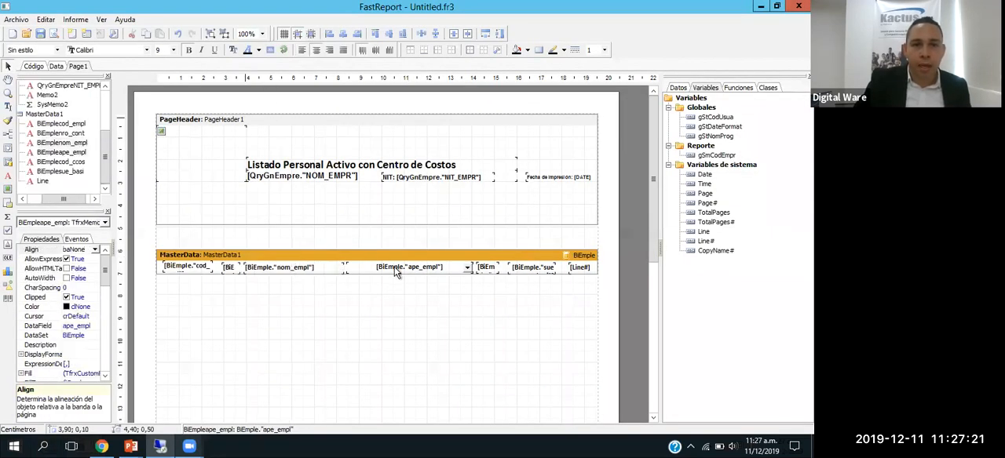
{"action": "left_click", "coordinate": [303, 50]}
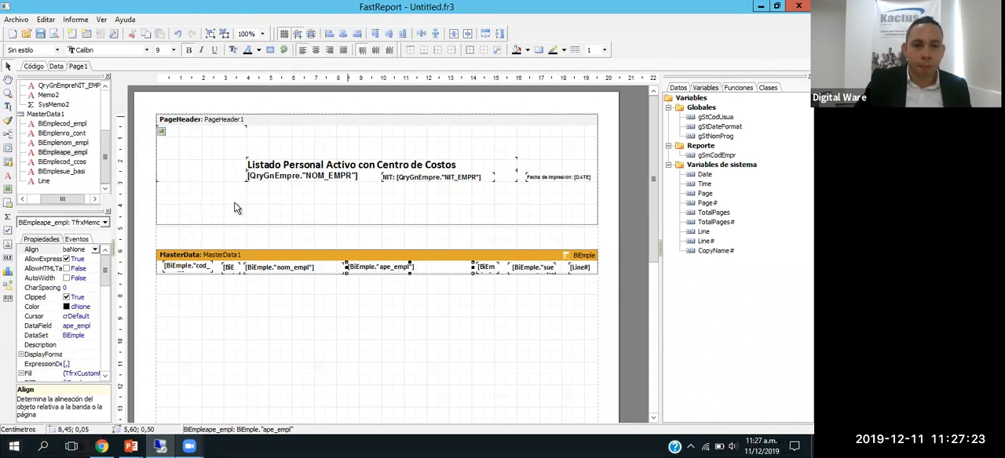
Step: Preview the report, check the column alignment on the first two pages, and close the preview
{"action": "left_click", "coordinate": [55, 34]}
{"action": "scroll", "coordinate": [453, 291], "scroll_direction": "down", "scroll_amount": 3}
{"action": "scroll", "coordinate": [454, 292], "scroll_direction": "down", "scroll_amount": 1}
{"action": "scroll", "coordinate": [456, 287], "scroll_direction": "up", "scroll_amount": 4}
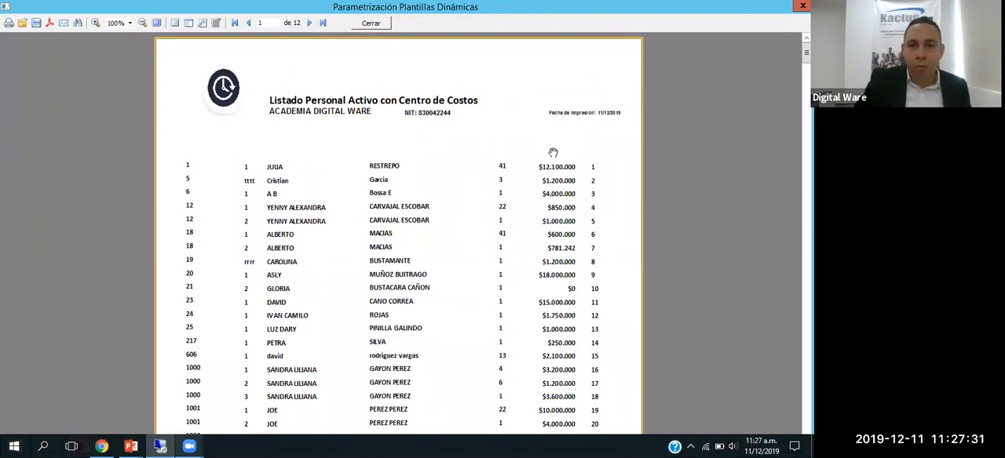
{"action": "scroll", "coordinate": [535, 189], "scroll_direction": "down", "scroll_amount": 15}
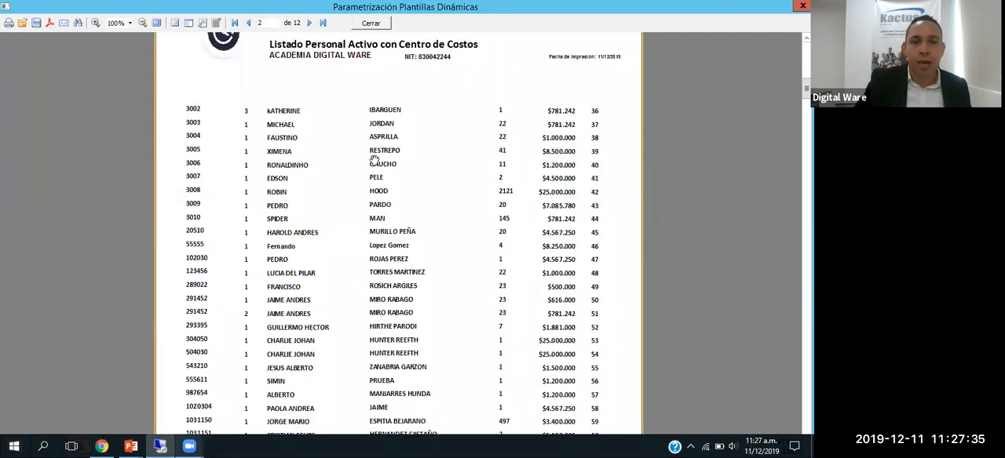
{"action": "scroll", "coordinate": [367, 191], "scroll_direction": "up", "scroll_amount": 15}
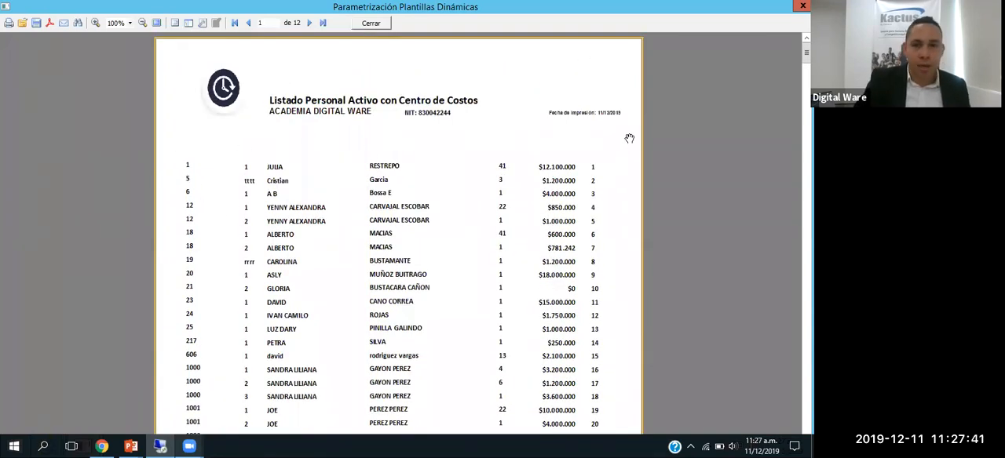
{"action": "left_click", "coordinate": [371, 23]}
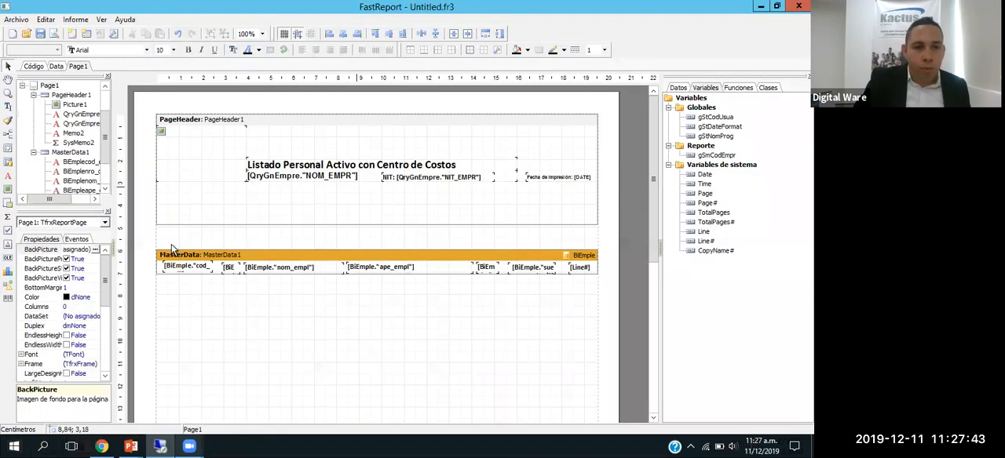
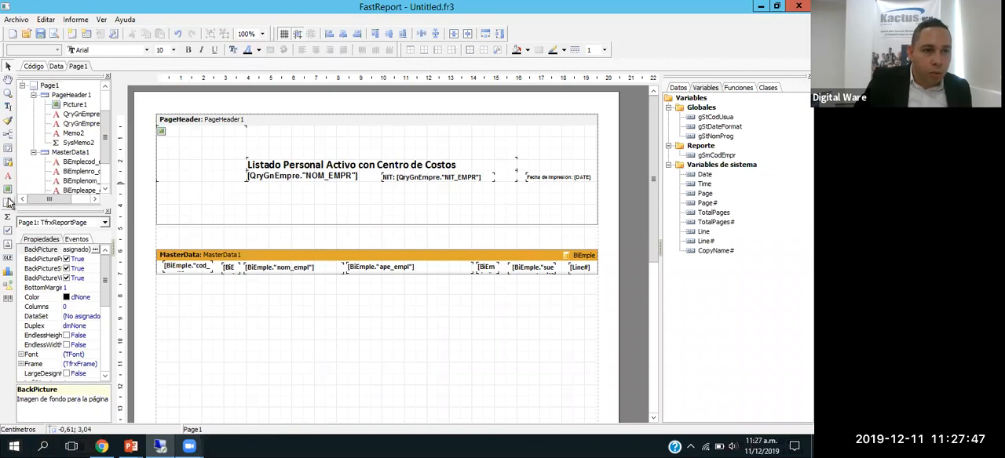
Step: Try adding a header band directly above MasterData1
{"action": "left_click", "coordinate": [9, 138]}
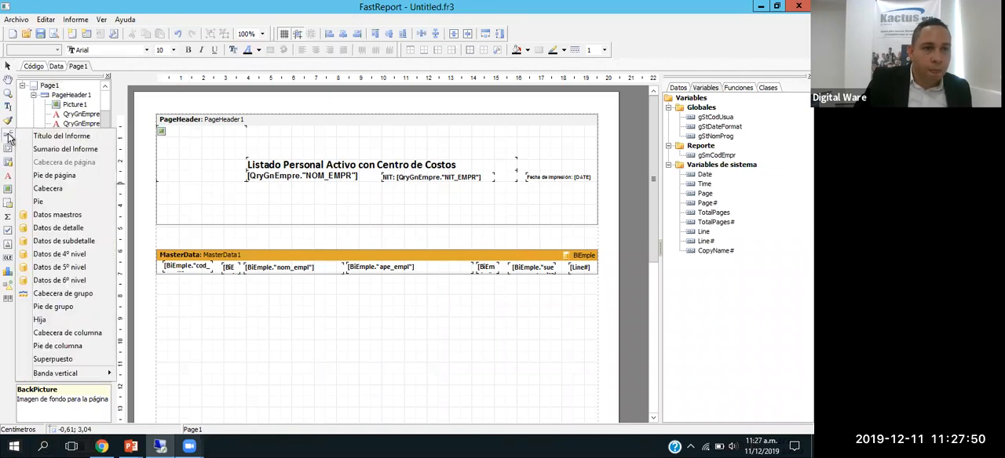
{"action": "left_click", "coordinate": [65, 190]}
{"action": "left_click_drag", "start_coordinate": [184, 285], "coordinate": [188, 241]}
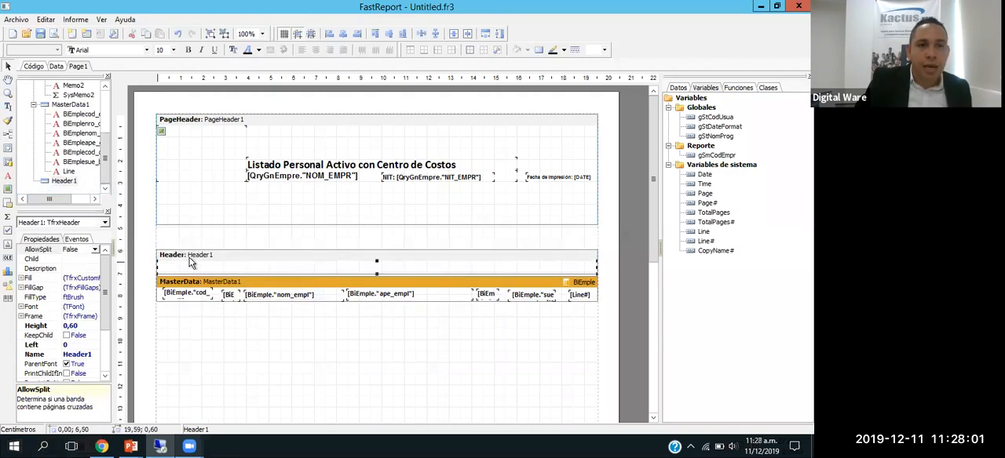
{"action": "left_click", "coordinate": [537, 236]}
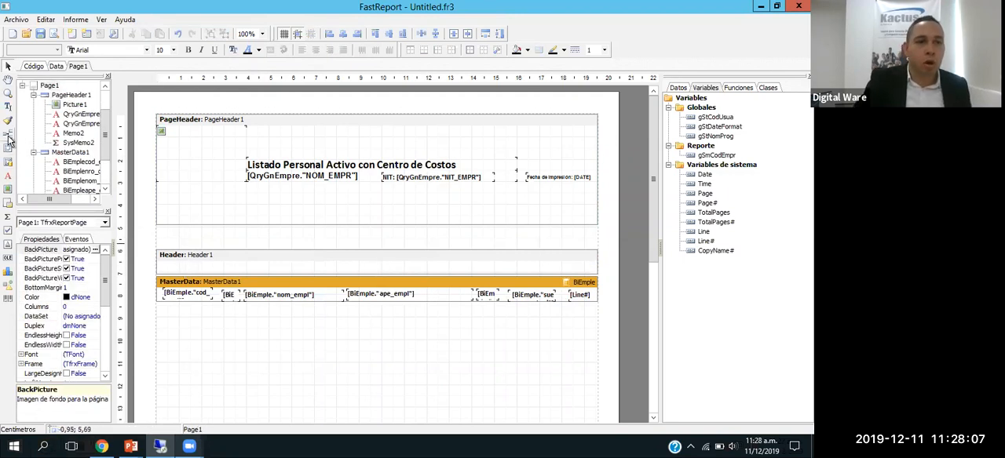
Step: Try placing a "Cédula" text label in the Header1 band above the cod_empl field
{"action": "left_click", "coordinate": [8, 176]}
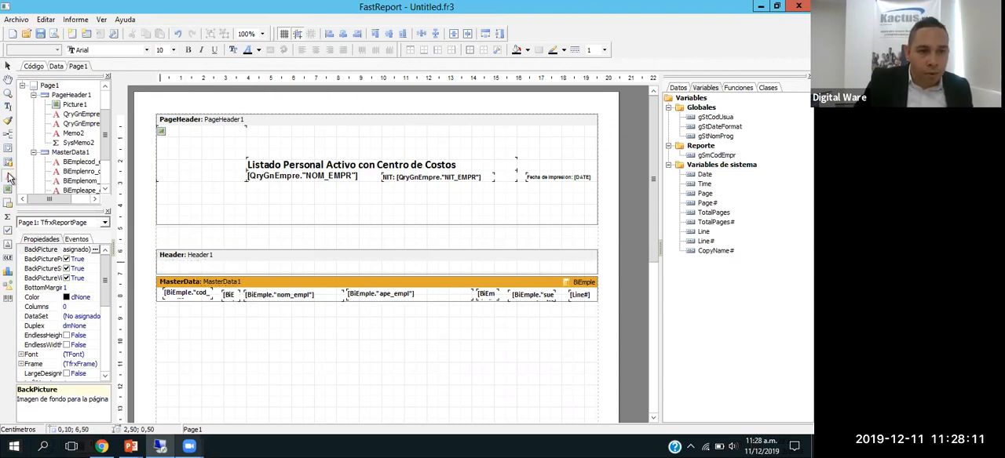
{"action": "left_click", "coordinate": [162, 262]}
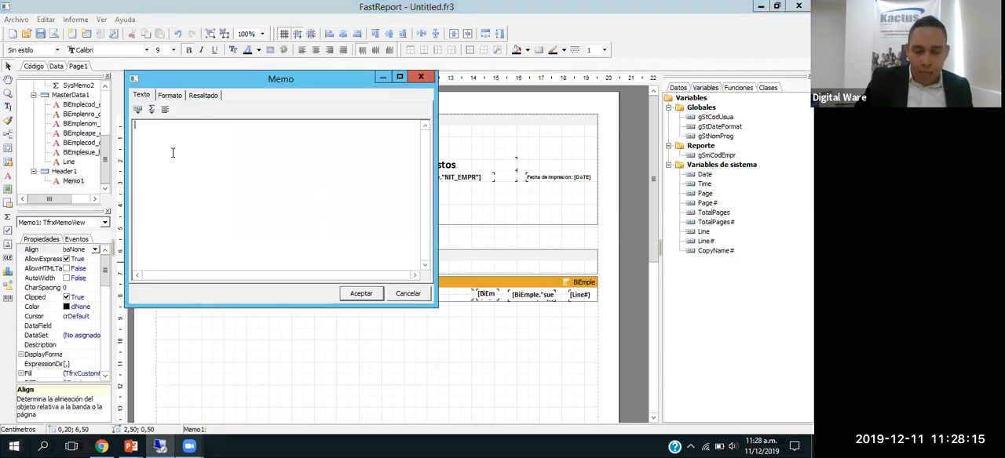
{"action": "type", "text": "Cédula"}
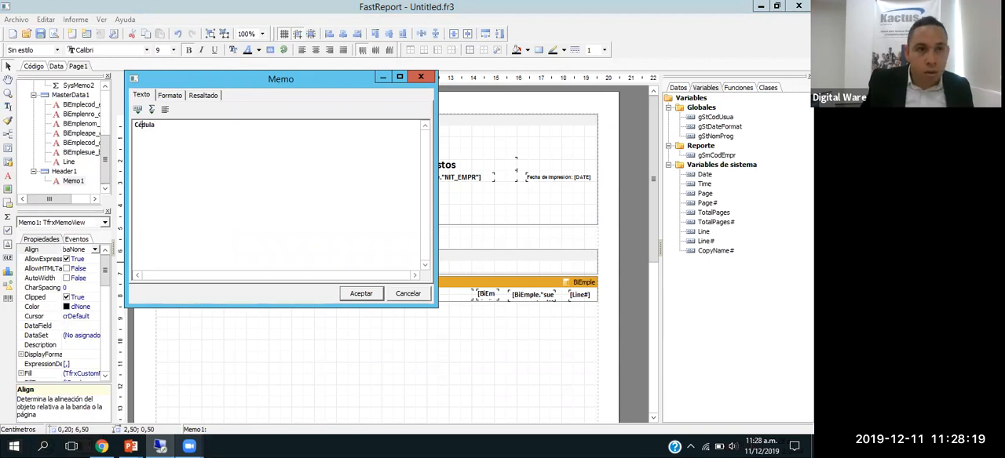
{"action": "left_click", "coordinate": [361, 293]}
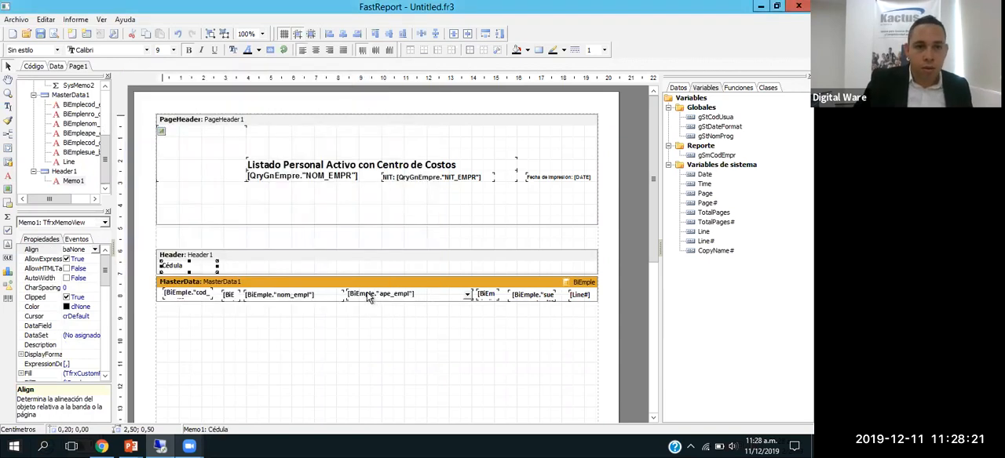
Step: Preview the report, check where the Cédula heading prints on the first two pages, and close the preview
{"action": "left_click", "coordinate": [266, 267]}
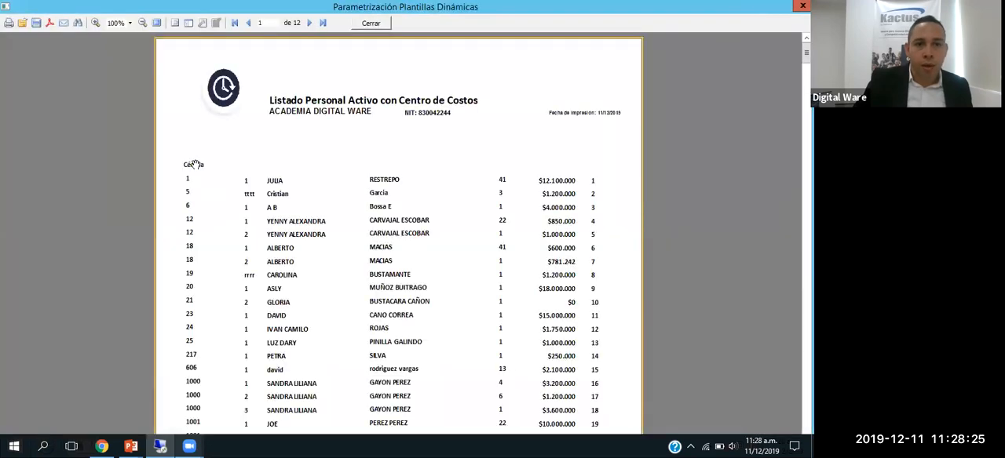
{"action": "scroll", "coordinate": [207, 201], "scroll_direction": "down", "scroll_amount": 8}
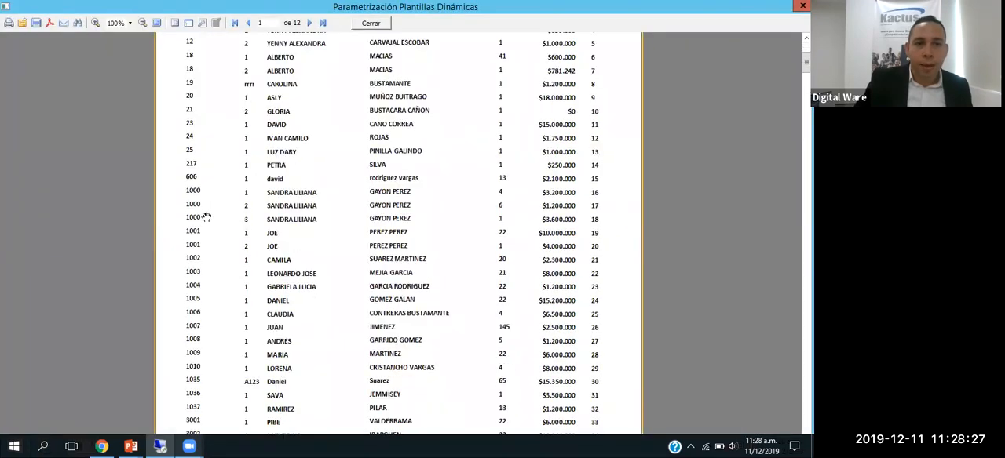
{"action": "scroll", "coordinate": [211, 216], "scroll_direction": "down", "scroll_amount": 6}
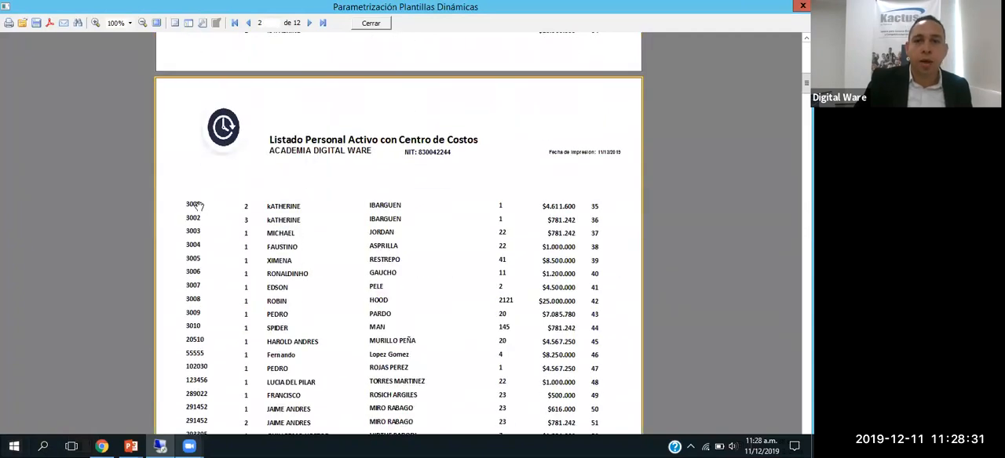
{"action": "scroll", "coordinate": [196, 205], "scroll_direction": "up", "scroll_amount": 14}
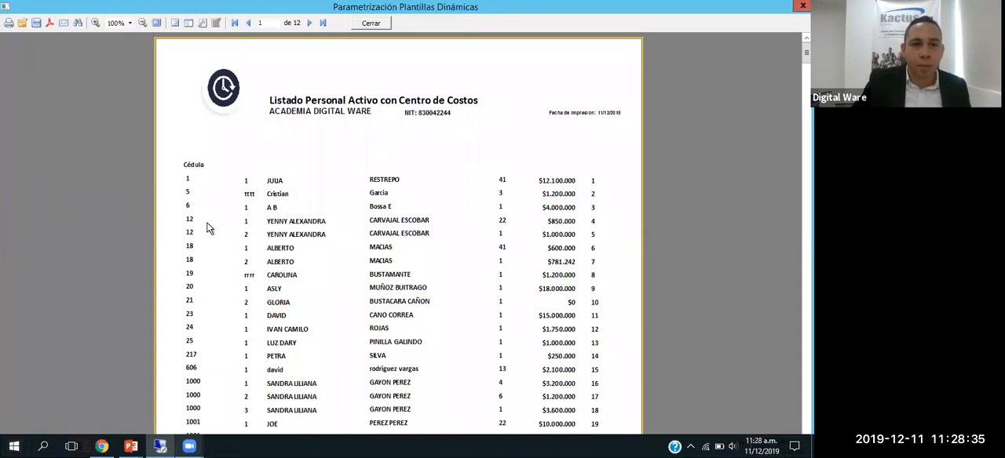
{"action": "key", "text": "Escape"}
Step: Delete the Header1 band together with its Cédula label
{"action": "left_click", "coordinate": [240, 260]}
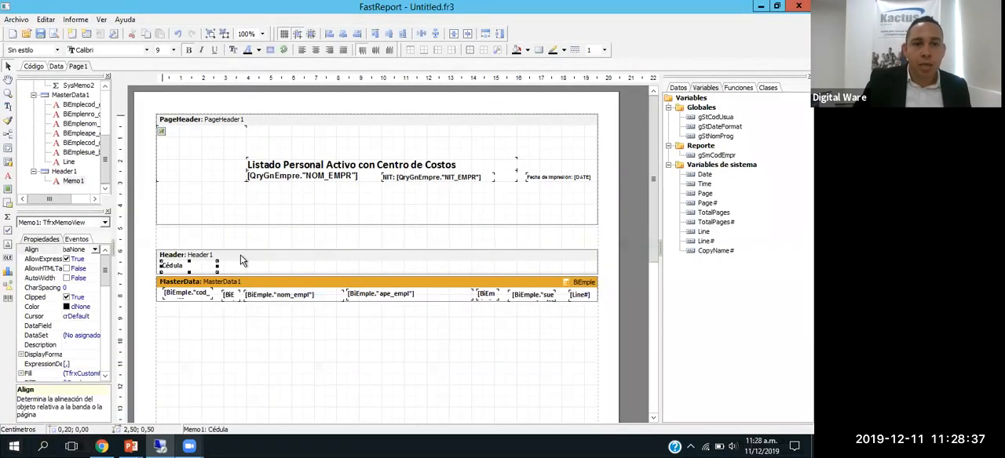
{"action": "key", "text": "Delete"}
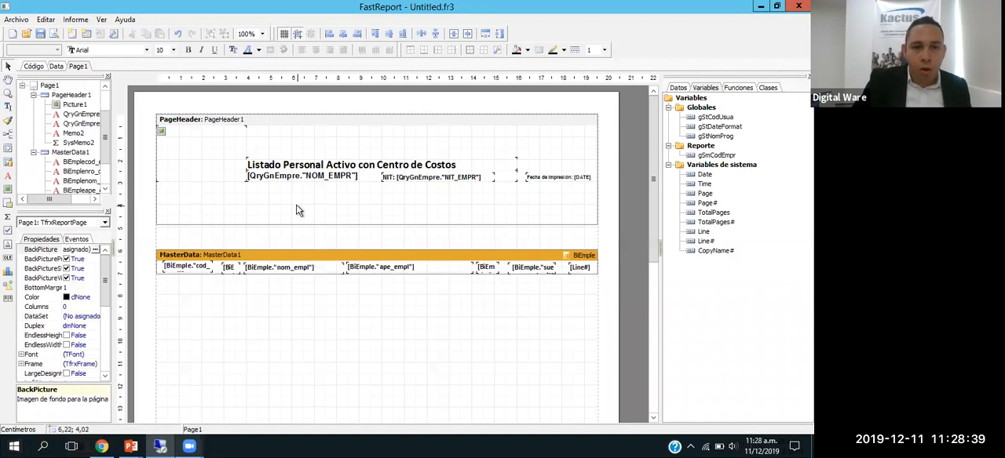
Step: Add a "Cédula" text label in the lower part of PageHeader1, above the cod_empl field
{"action": "left_click", "coordinate": [240, 211]}
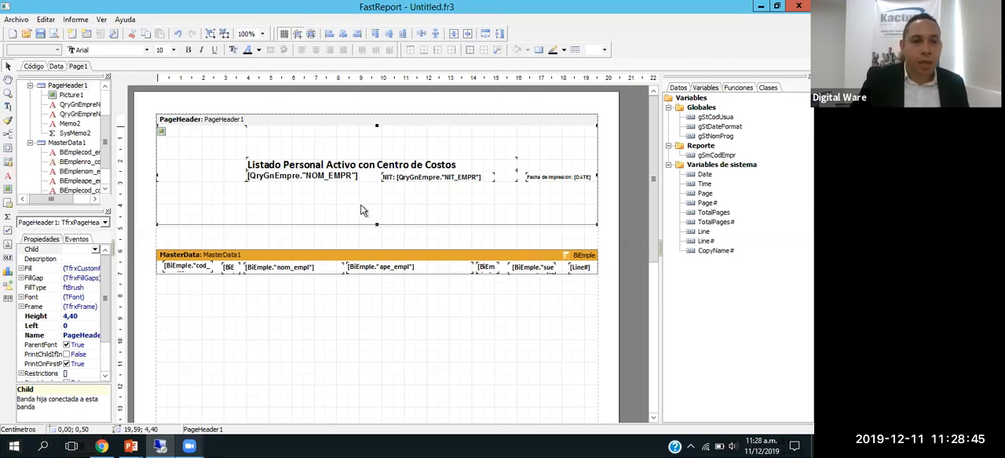
{"action": "left_click", "coordinate": [8, 176]}
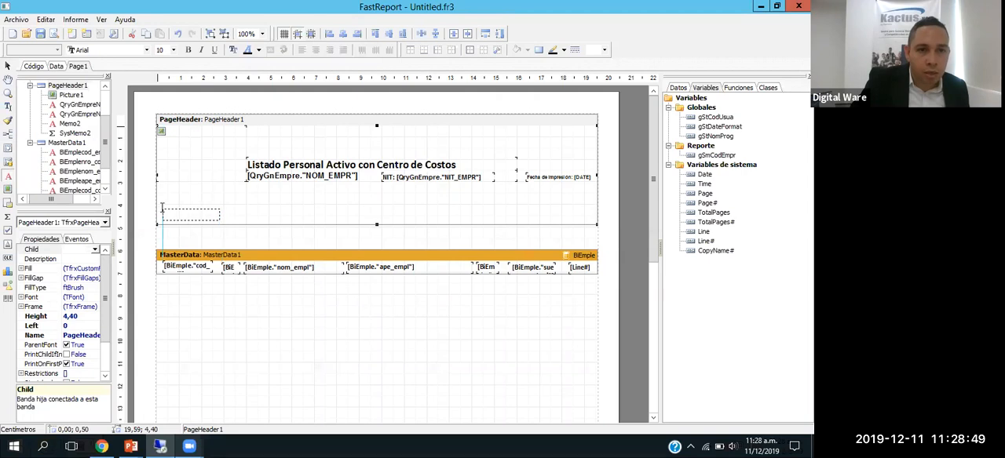
{"action": "left_click", "coordinate": [162, 208]}
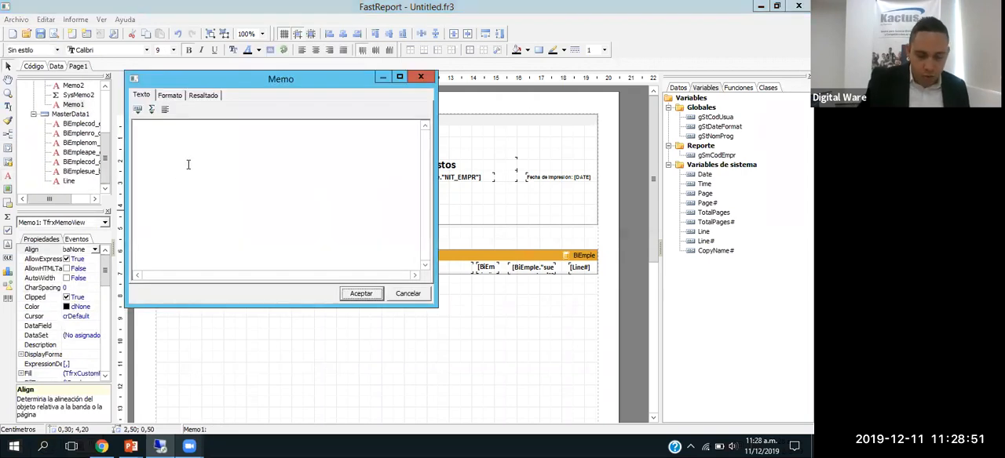
{"action": "type", "text": "c"}
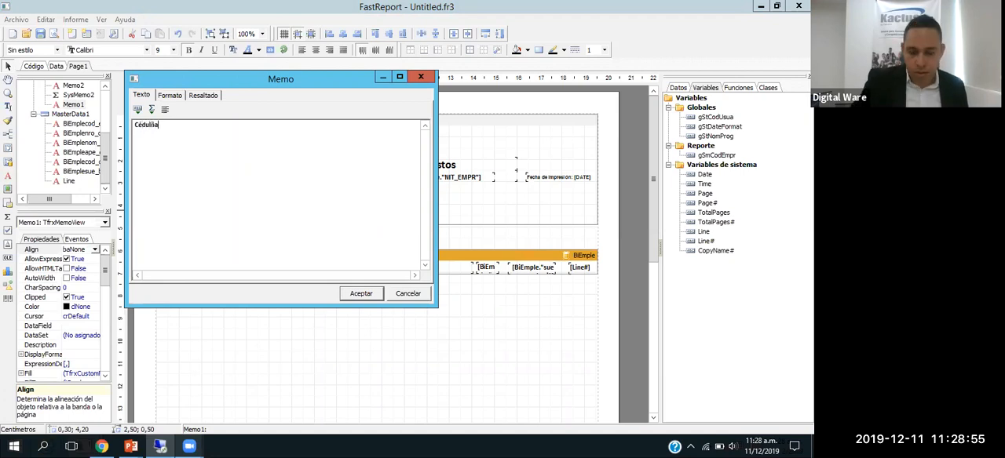
{"action": "left_click", "coordinate": [361, 293]}
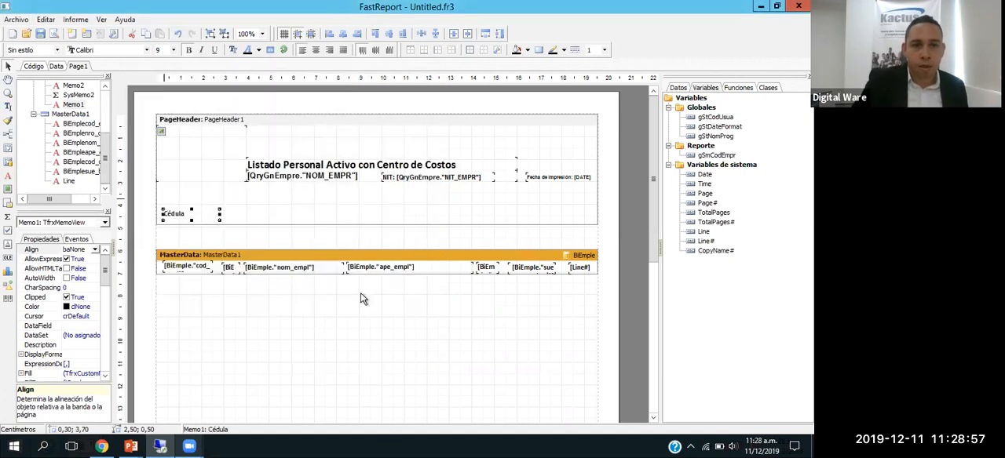
Step: Preview the report, check the Cédula heading on successive pages, and close the preview
{"action": "left_click", "coordinate": [244, 243]}
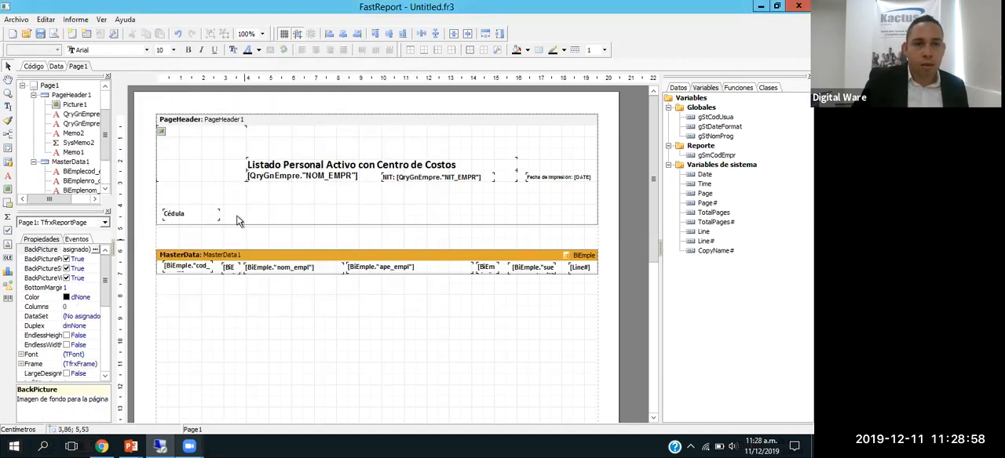
{"action": "left_click", "coordinate": [54, 34]}
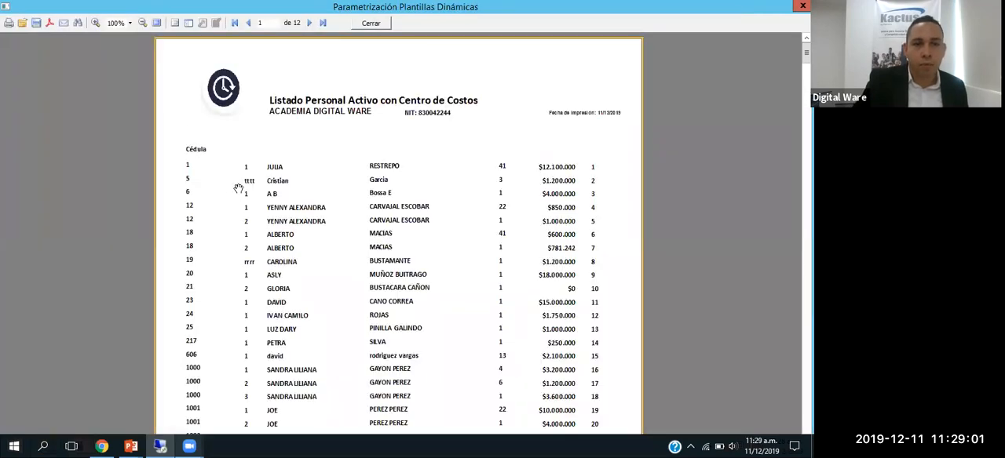
{"action": "scroll", "coordinate": [238, 188], "scroll_direction": "down", "scroll_amount": 10}
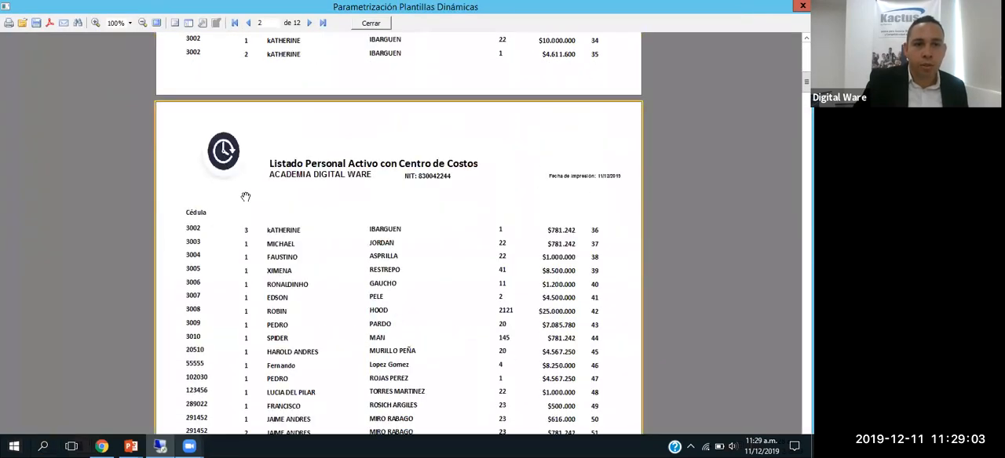
{"action": "scroll", "coordinate": [196, 212], "scroll_direction": "down", "scroll_amount": 10}
{"action": "scroll", "coordinate": [210, 207], "scroll_direction": "down", "scroll_amount": 3}
{"action": "key", "text": "Escape"}
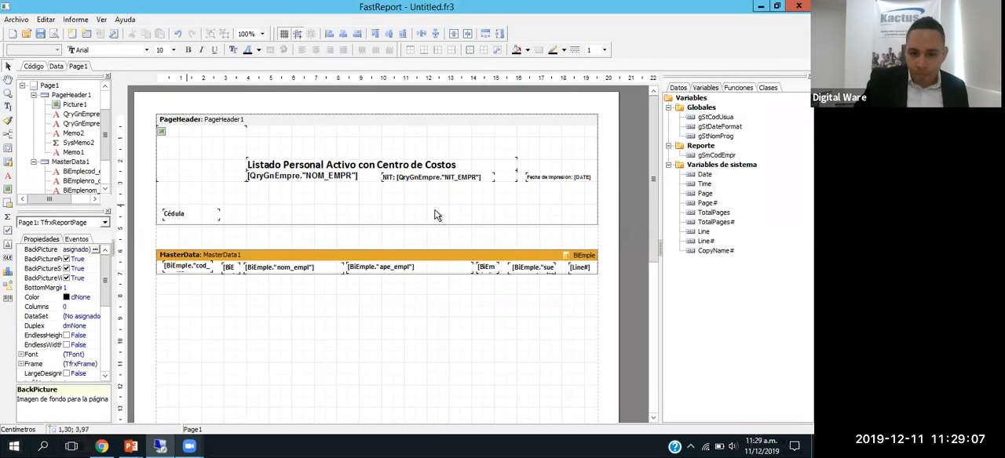
Step: Move the Cédula label in PageHeader1 slightly up, to a vertical position of 3,50 cm
{"action": "key", "text": "Tab"}
{"action": "key", "text": "Tab"}
{"action": "key", "text": "Tab"}
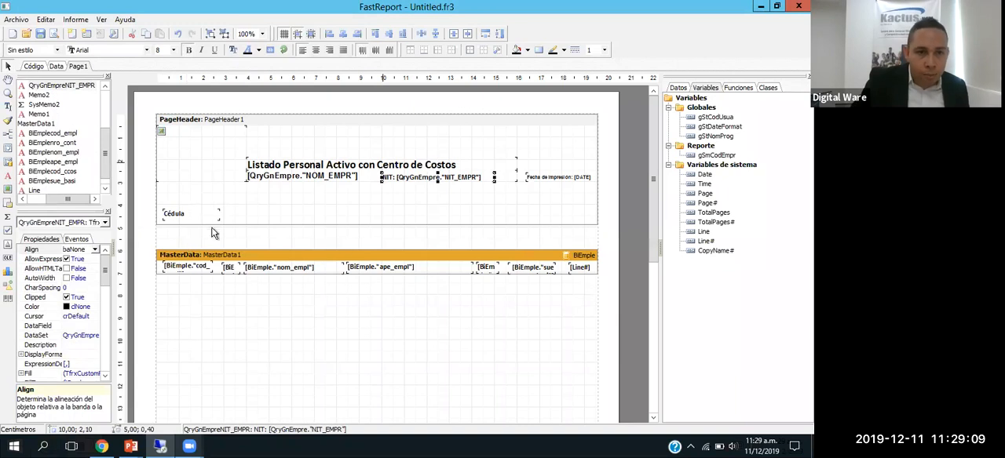
{"action": "left_click", "coordinate": [195, 217]}
{"action": "key", "text": "Tab"}
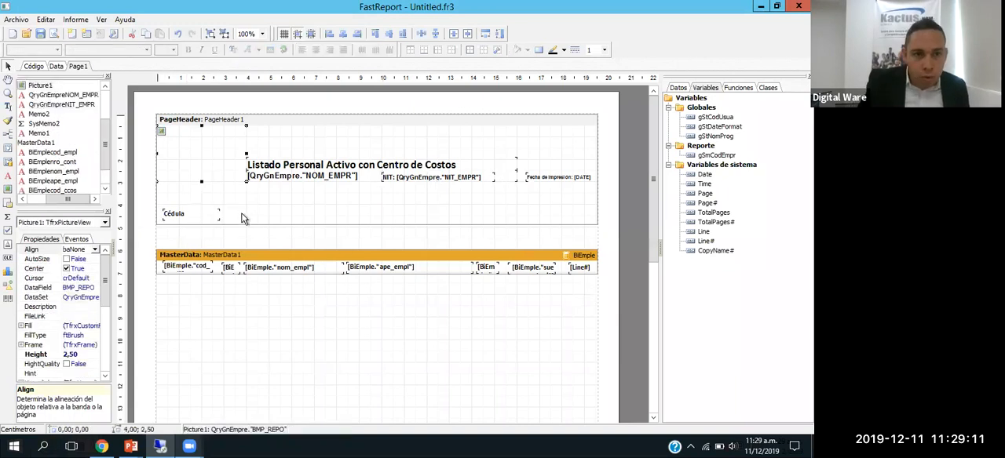
{"action": "left_click", "coordinate": [189, 215]}
{"action": "left_click_drag", "start_coordinate": [190, 215], "coordinate": [190, 212]}
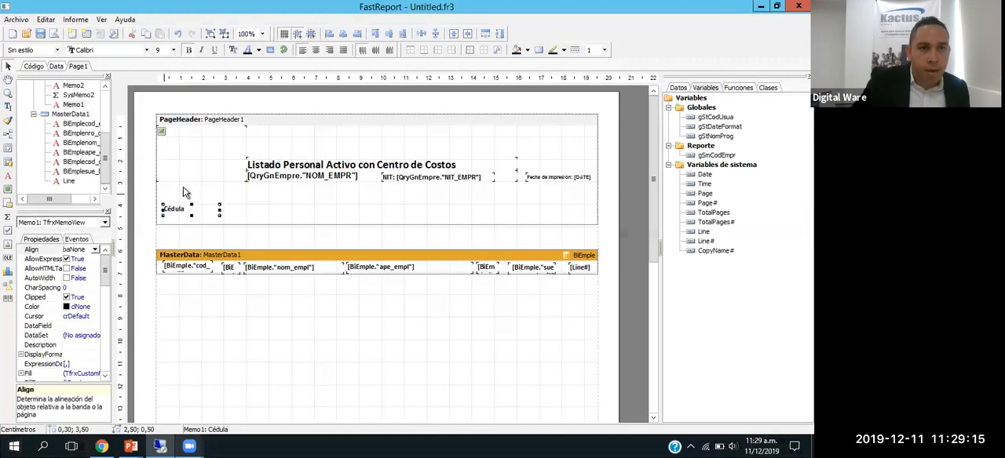
Step: Check the moved Cédula label in the preview and narrow the label to 2,00 cm
{"action": "left_click", "coordinate": [55, 34]}
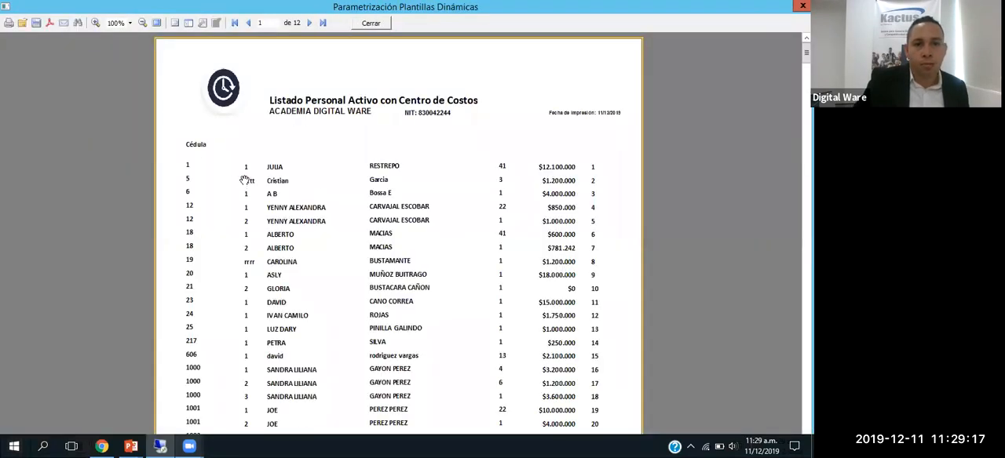
{"action": "scroll", "coordinate": [245, 180], "scroll_direction": "down", "scroll_amount": 2}
{"action": "key", "text": "Escape"}
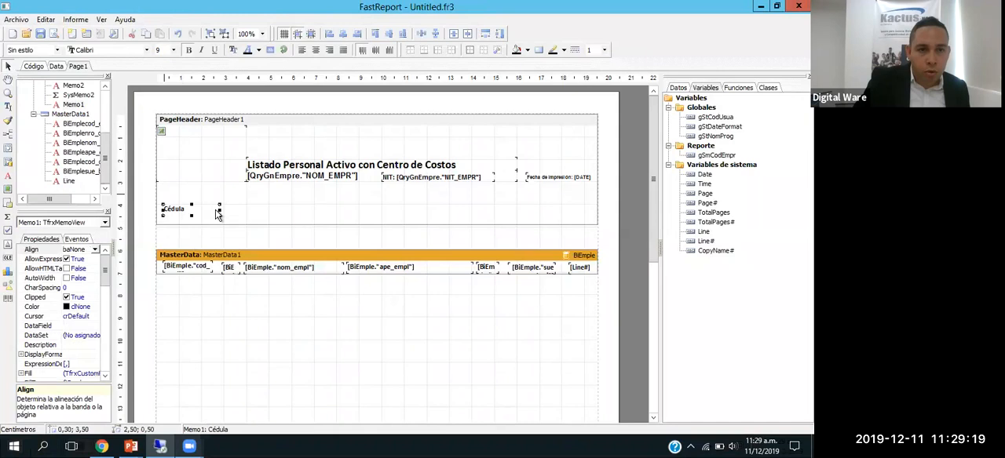
{"action": "left_click_drag", "start_coordinate": [209, 209], "coordinate": [206, 210]}
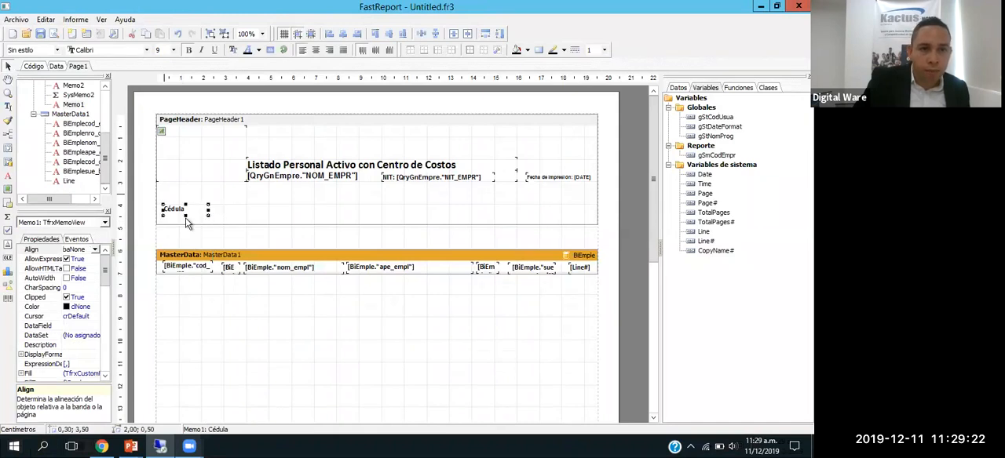
{"action": "left_click", "coordinate": [185, 268]}
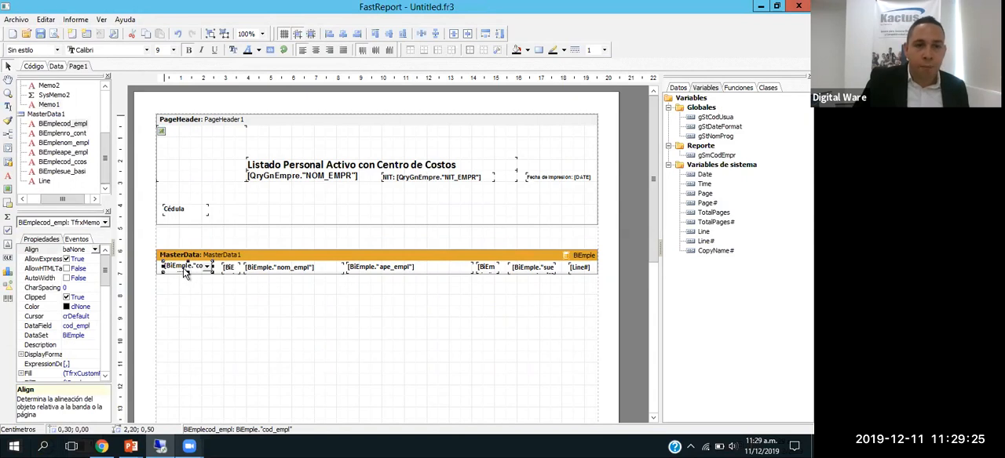
Step: Duplicate the Cédula label in PageHeader1 and place the copy above the nro_cont field, at 2,90 and 3,50 cm
{"action": "left_click", "coordinate": [182, 212]}
{"action": "left_click", "coordinate": [232, 211]}
{"action": "left_click", "coordinate": [179, 210]}
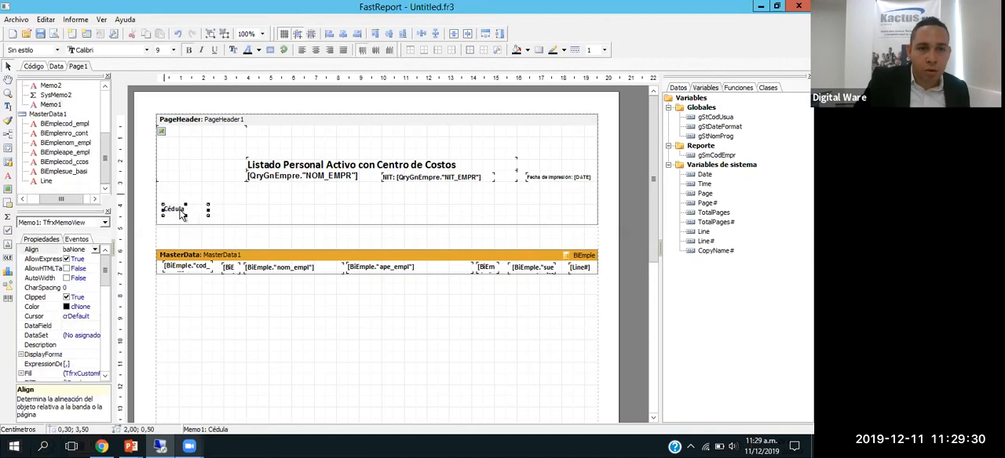
{"action": "left_click", "coordinate": [232, 215]}
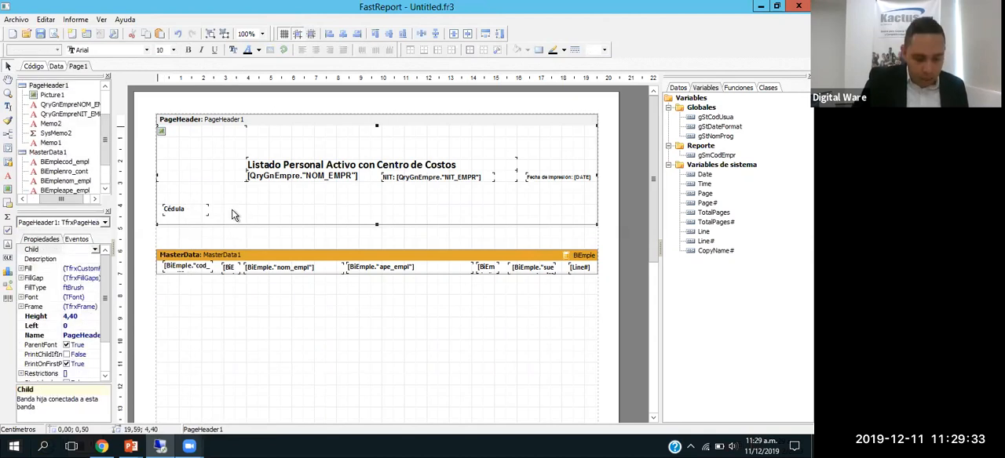
{"action": "key", "text": "ctrl+v"}
{"action": "left_click_drag", "start_coordinate": [225, 219], "coordinate": [235, 222]}
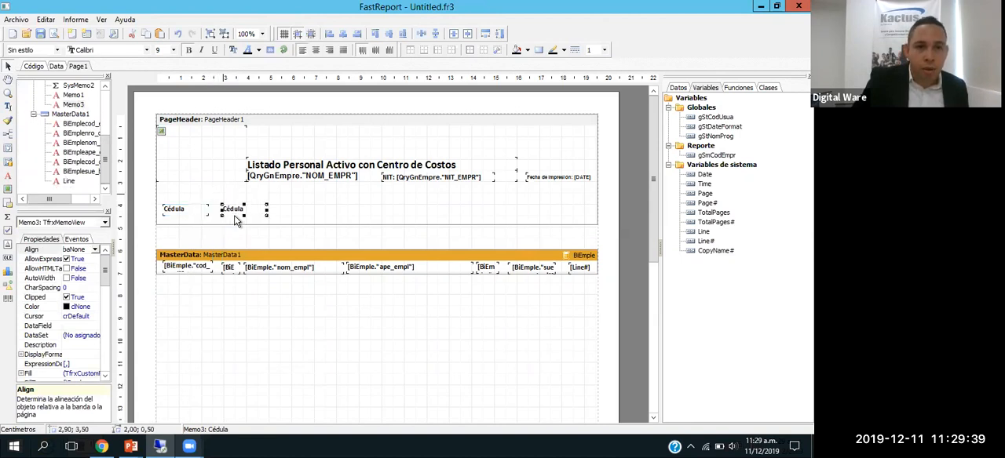
{"action": "left_click", "coordinate": [190, 212]}
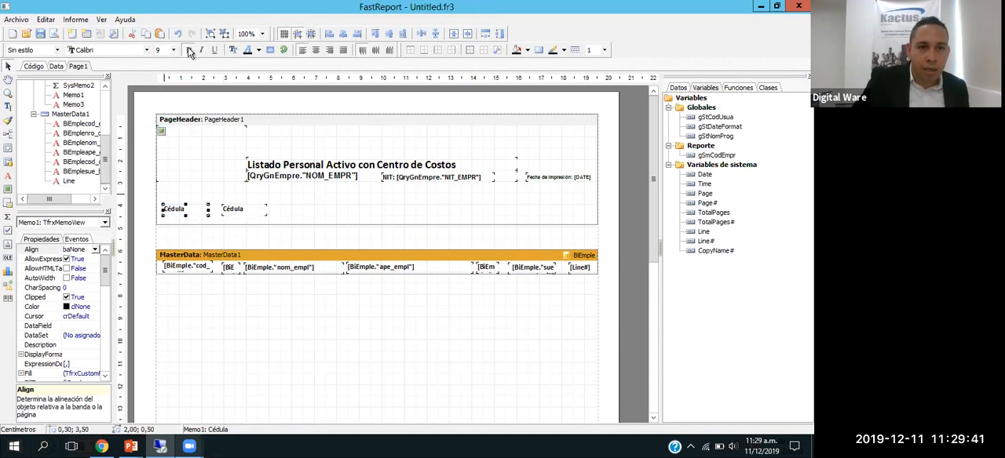
{"action": "left_click", "coordinate": [265, 215]}
{"action": "double_click", "coordinate": [244, 210]}
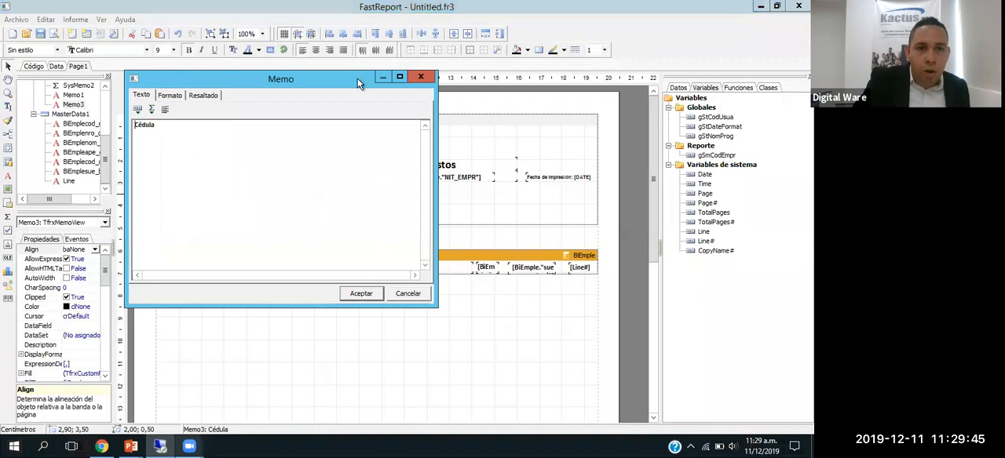
{"action": "left_click", "coordinate": [418, 79]}
Step: Change the text of the copied Cédula label above the nro_cont field to "# Contr." and check it in the preview
{"action": "left_click", "coordinate": [54, 33]}
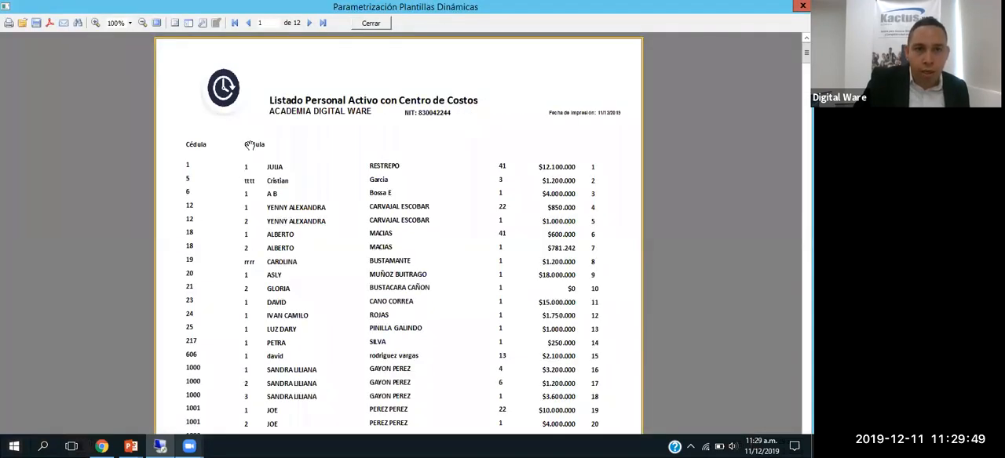
{"action": "key", "text": "Escape"}
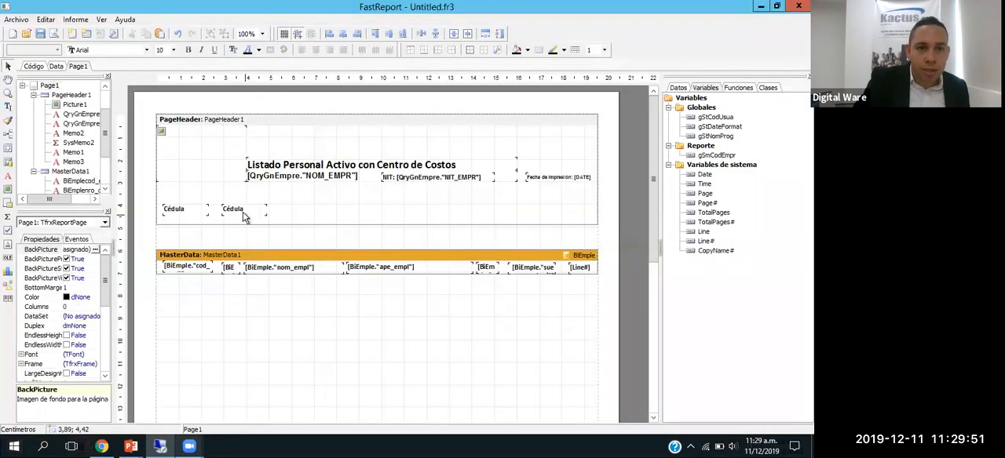
{"action": "double_click", "coordinate": [239, 211]}
{"action": "double_click", "coordinate": [143, 127]}
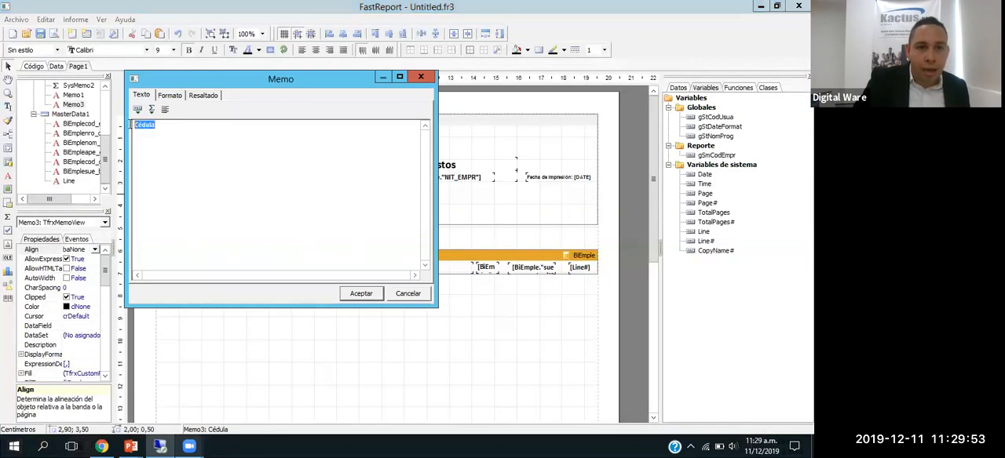
{"action": "type", "text": "# Contr."}
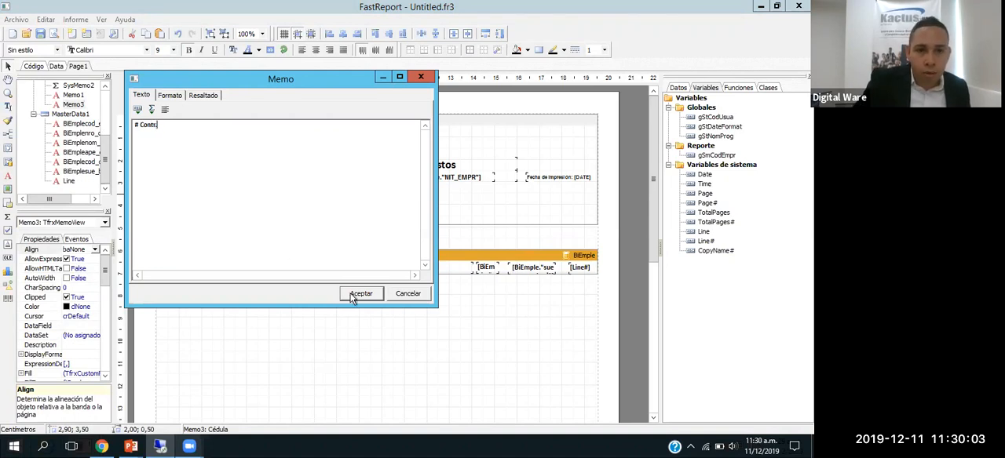
{"action": "left_click", "coordinate": [357, 293]}
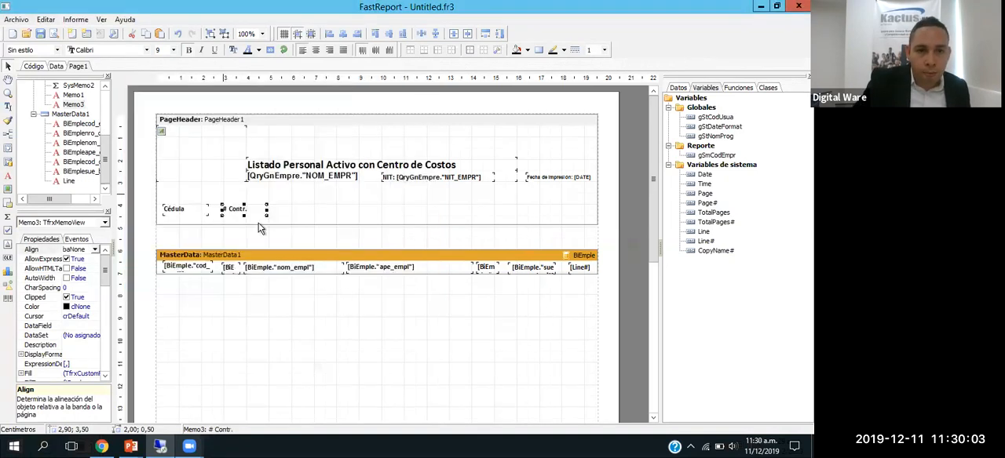
{"action": "left_click", "coordinate": [54, 34]}
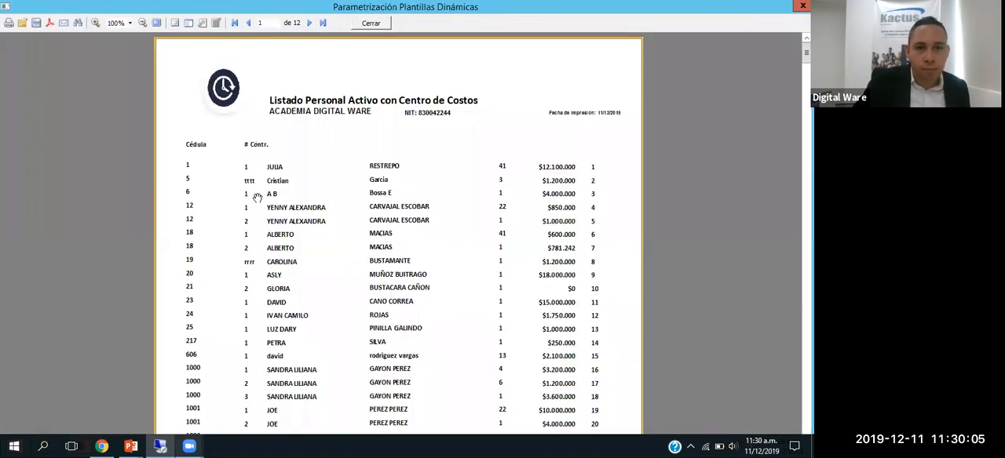
{"action": "key", "text": "Escape"}
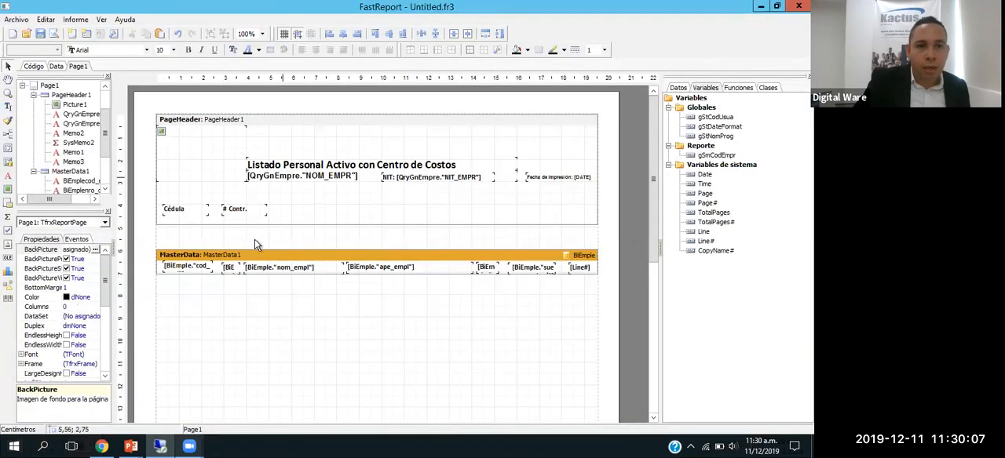
Step: Shift nom_empl to 4,60 cm and ape_empl to 8,95 cm in MasterData1, narrow ape_empl to 4,70 cm, and check the preview
{"action": "left_click_drag", "start_coordinate": [278, 266], "coordinate": [287, 266]}
{"action": "left_click_drag", "start_coordinate": [378, 265], "coordinate": [389, 265]}
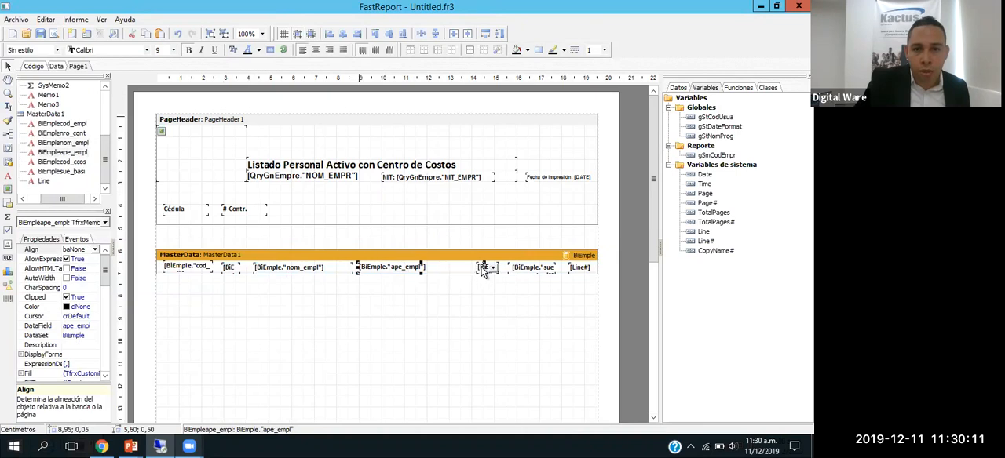
{"action": "left_click_drag", "start_coordinate": [474, 267], "coordinate": [464, 267]}
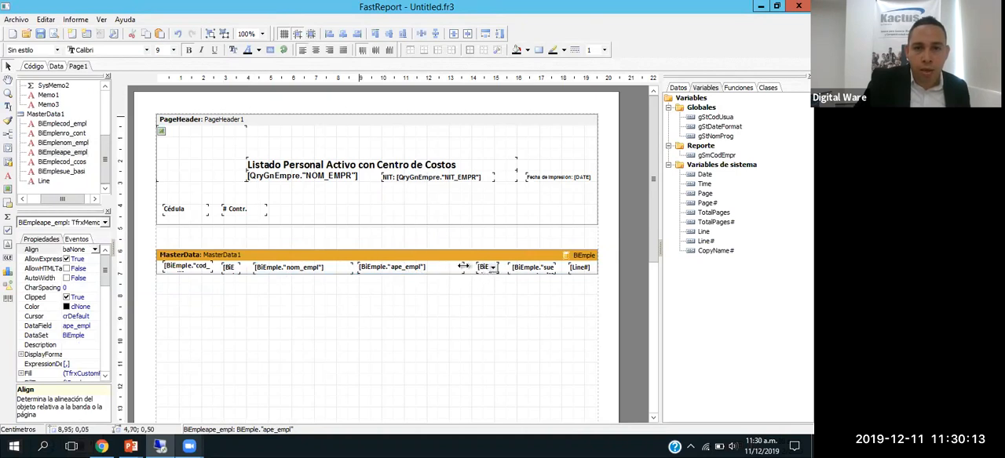
{"action": "left_click_drag", "start_coordinate": [314, 268], "coordinate": [318, 268]}
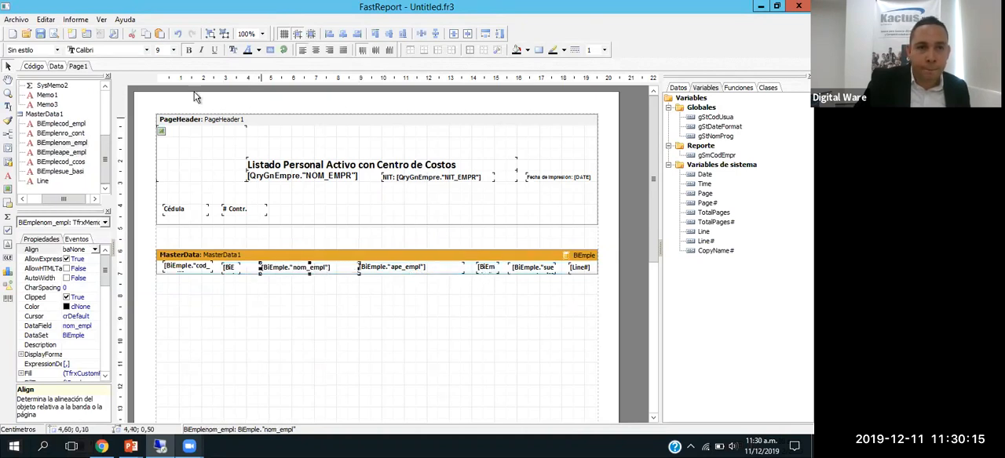
{"action": "left_click", "coordinate": [53, 33]}
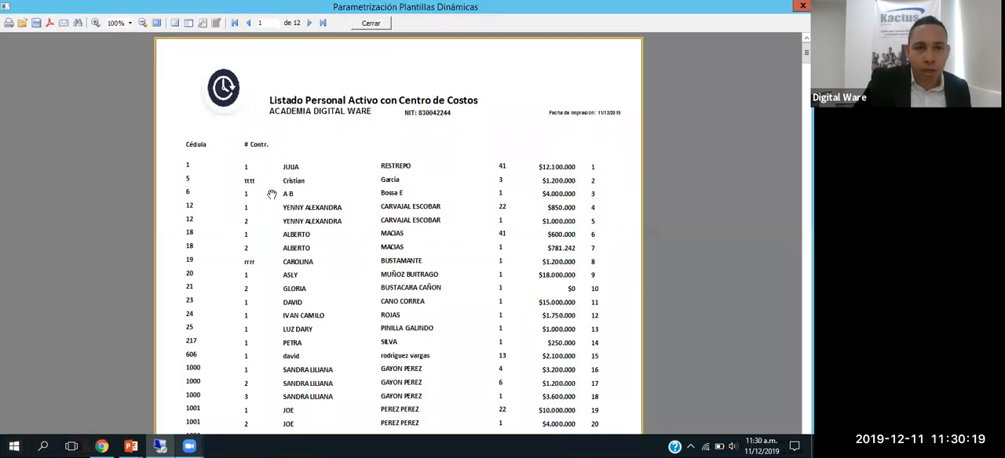
{"action": "key", "text": "Escape"}
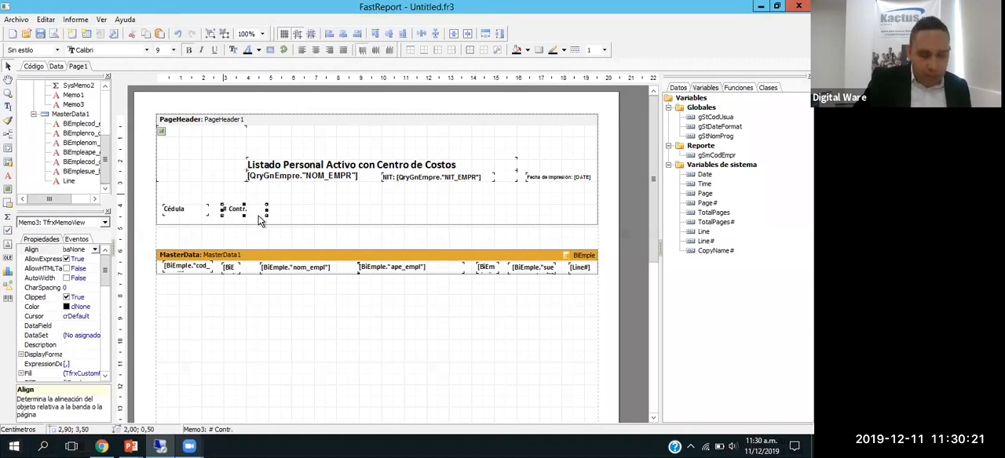
Step: Duplicate the # Contr. label in PageHeader1, place the copy above nom_empl at 4,80 and 3,50 cm, and set its text to "Nombres"
{"action": "left_click", "coordinate": [288, 215]}
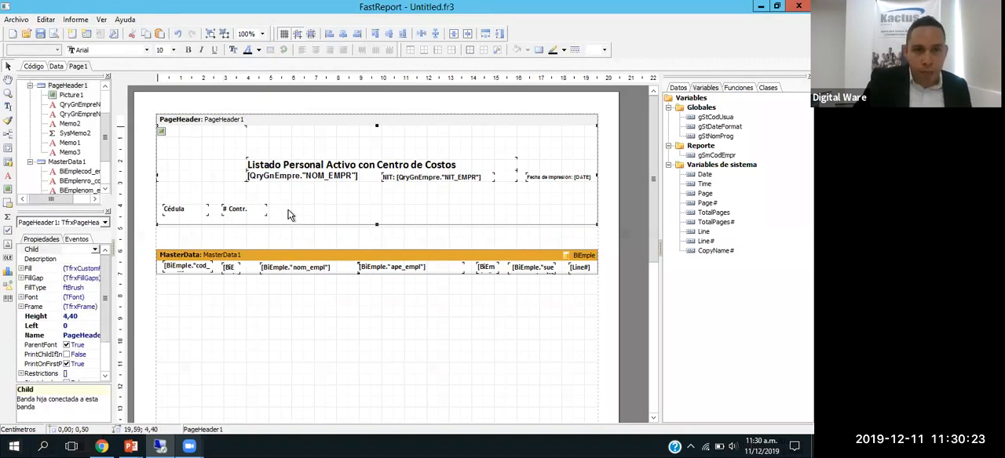
{"action": "left_click", "coordinate": [240, 213]}
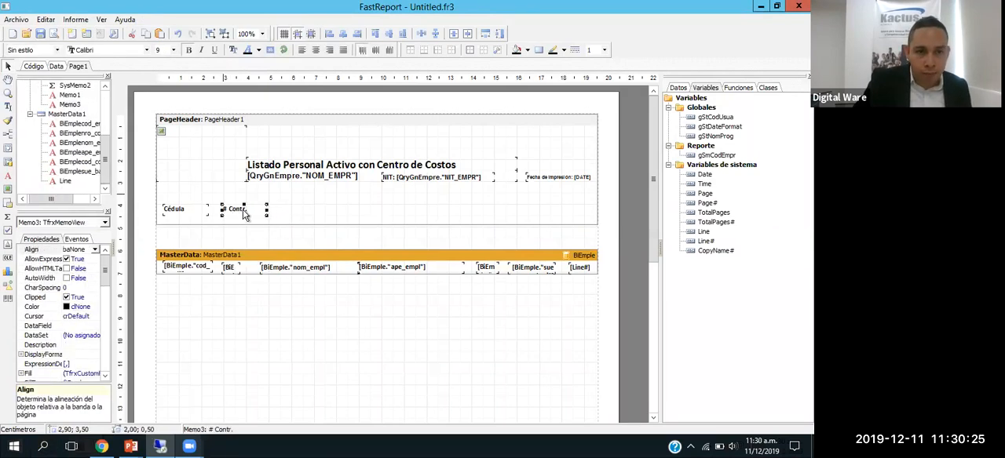
{"action": "left_click", "coordinate": [286, 217]}
{"action": "key", "text": "ctrl+v"}
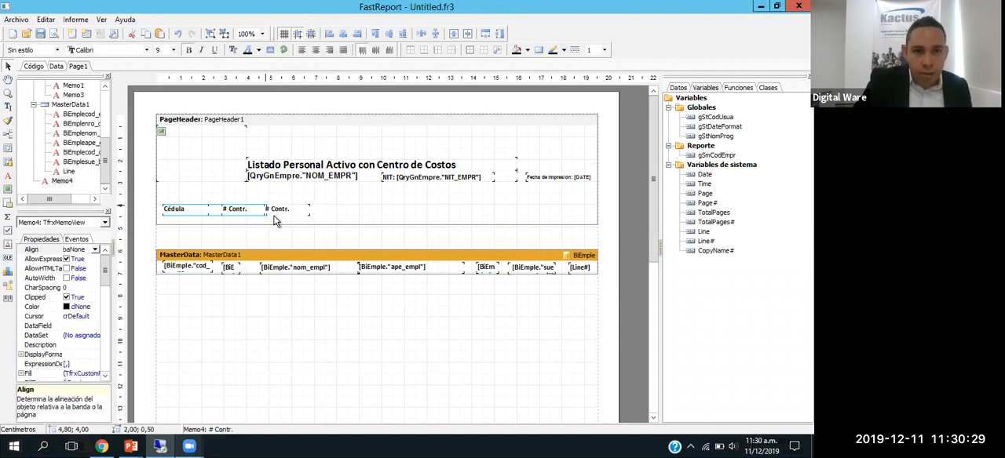
{"action": "left_click", "coordinate": [279, 216]}
{"action": "double_click", "coordinate": [279, 211]}
{"action": "key", "text": "ctrl+a"}
{"action": "type", "text": "Nombres"}
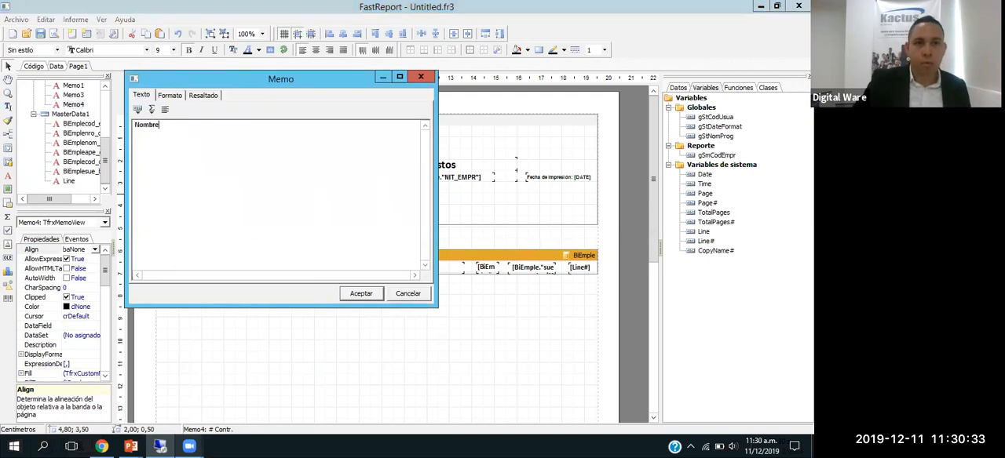
{"action": "left_click", "coordinate": [362, 295]}
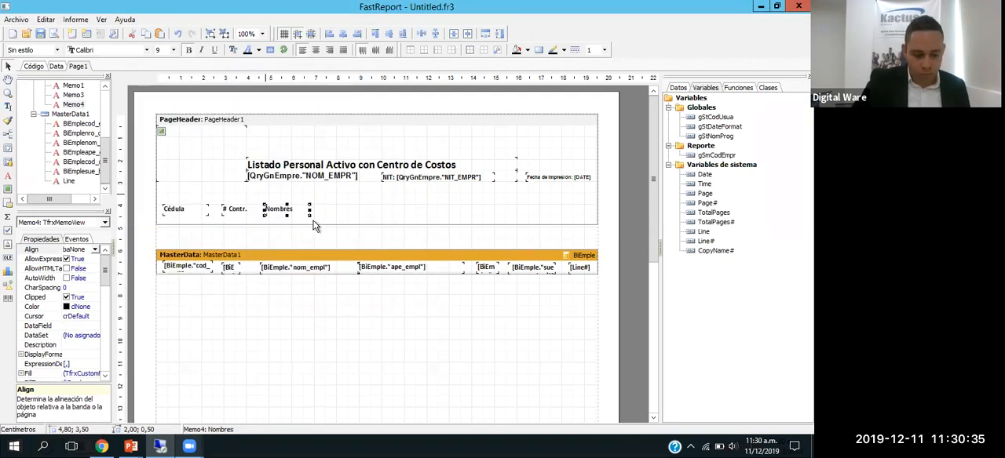
Step: Duplicate the Nombres label, place the copy above ape_empl at 9,00 and 3,60 cm, and set its text to "Apellidos"
{"action": "left_click", "coordinate": [347, 220]}
{"action": "left_click", "coordinate": [355, 235]}
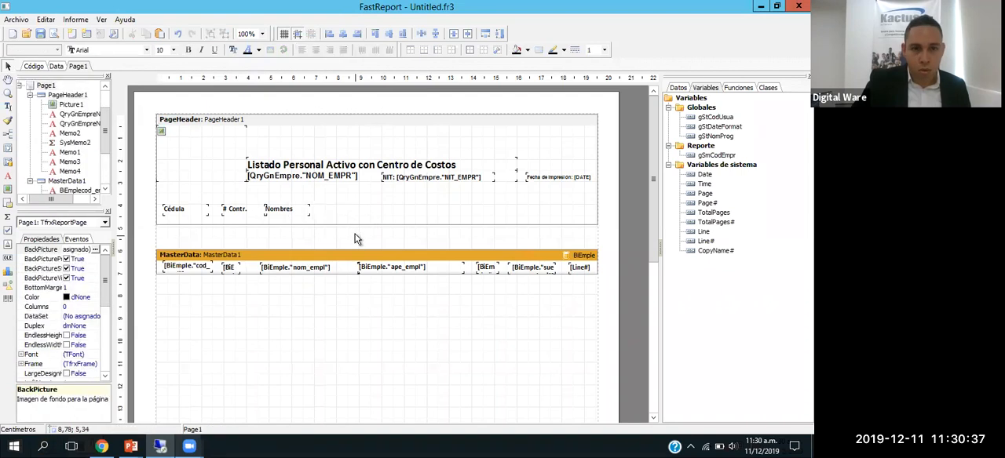
{"action": "key", "text": "ctrl+v"}
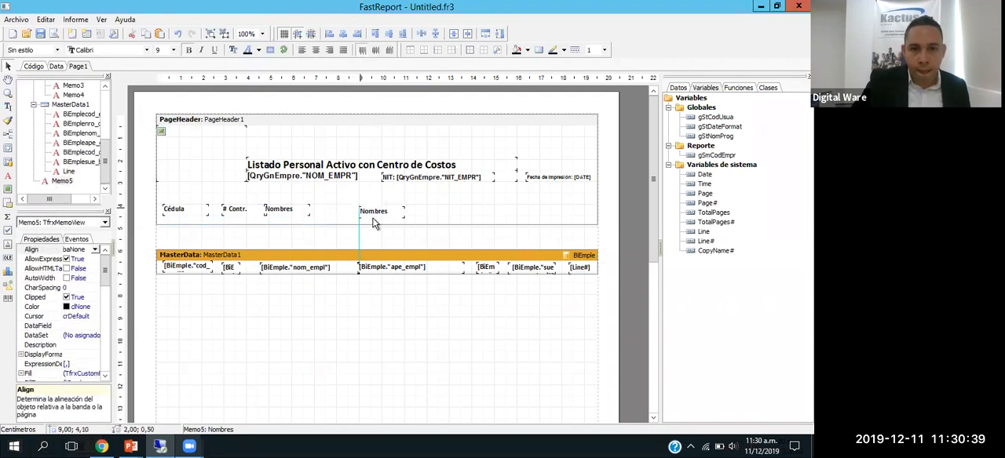
{"action": "left_click", "coordinate": [371, 221]}
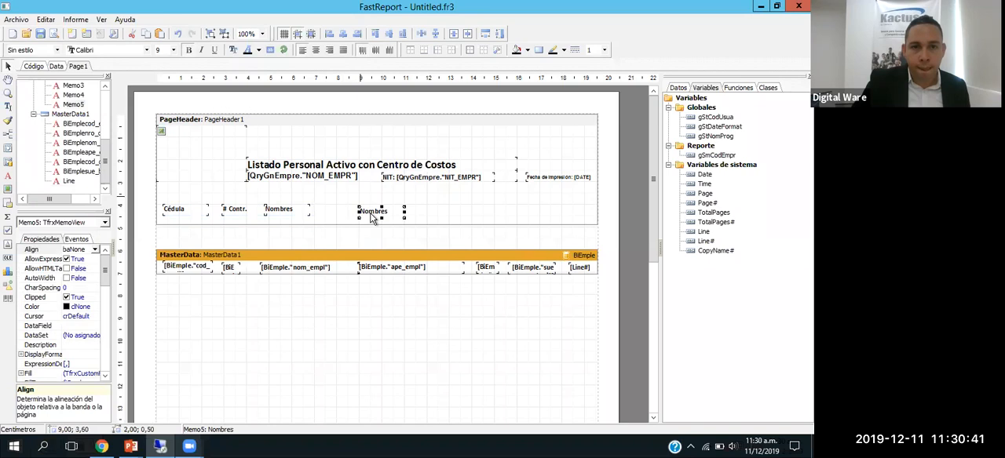
{"action": "double_click", "coordinate": [374, 212]}
{"action": "key", "text": "ctrl+a"}
{"action": "type", "text": "A"}
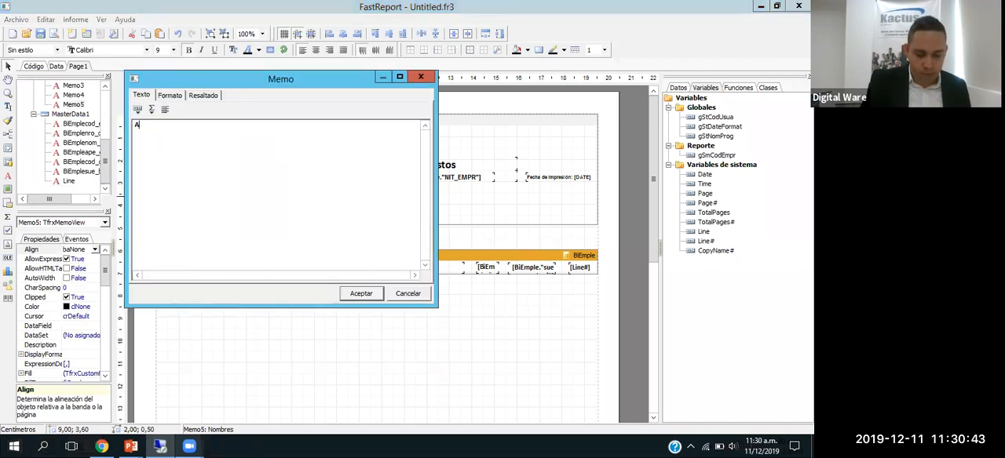
{"action": "type", "text": "pellidos"}
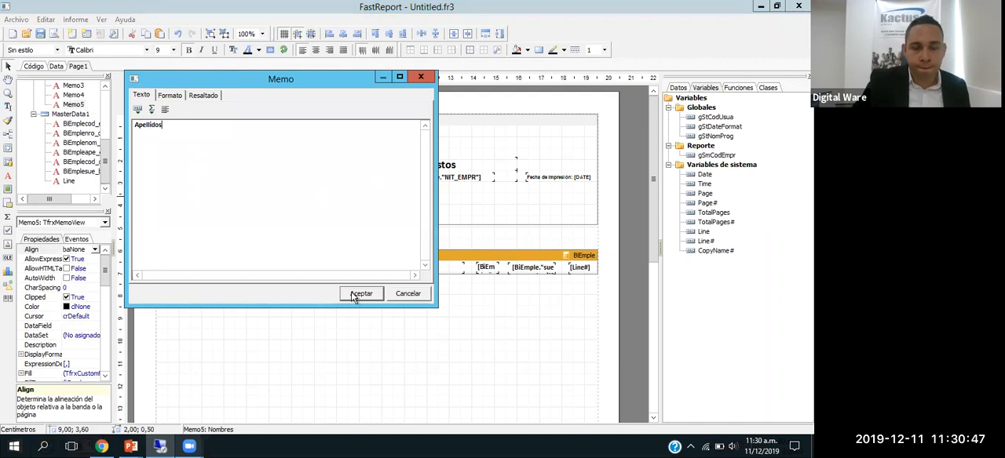
{"action": "left_click", "coordinate": [362, 293]}
Step: Duplicate the Apellidos label, place the copy above the cost-centre field at 14,10 and 3,50 cm, and set its text to "CeCo"
{"action": "key", "text": "ctrl+c"}
{"action": "key", "text": "ctrl+v"}
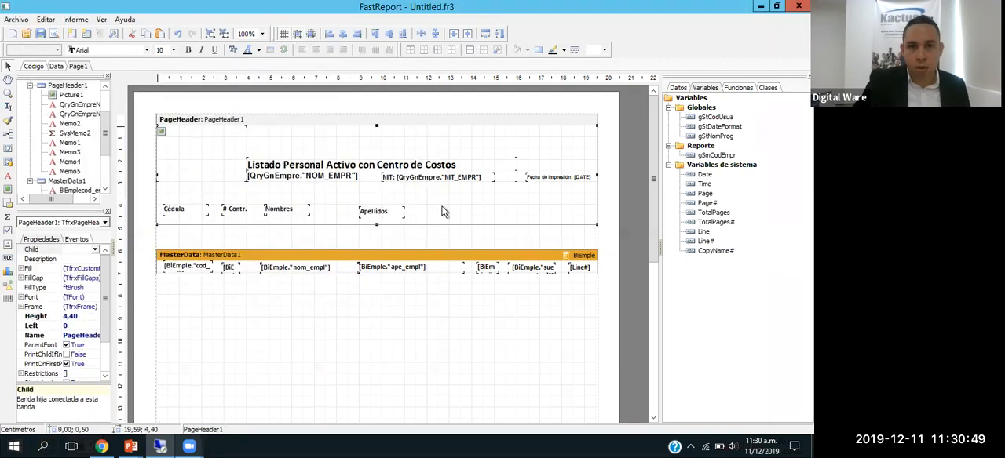
{"action": "left_click", "coordinate": [493, 217]}
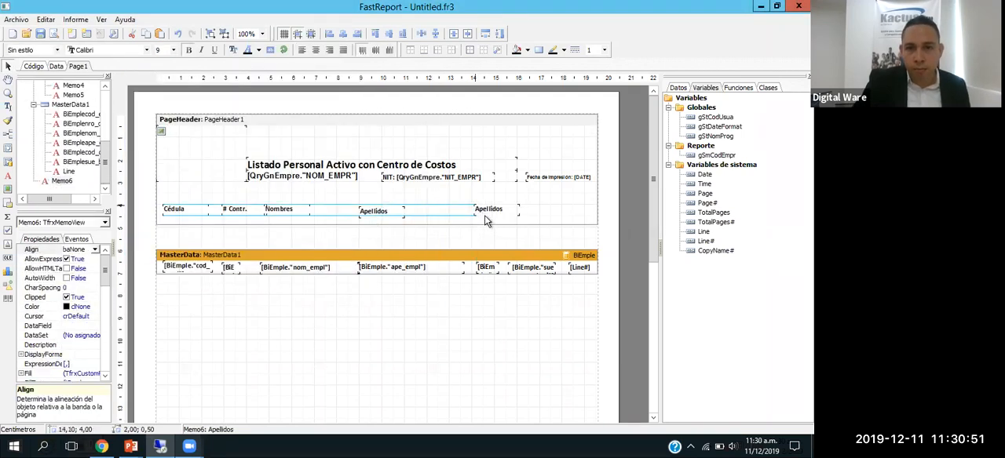
{"action": "left_click", "coordinate": [485, 215]}
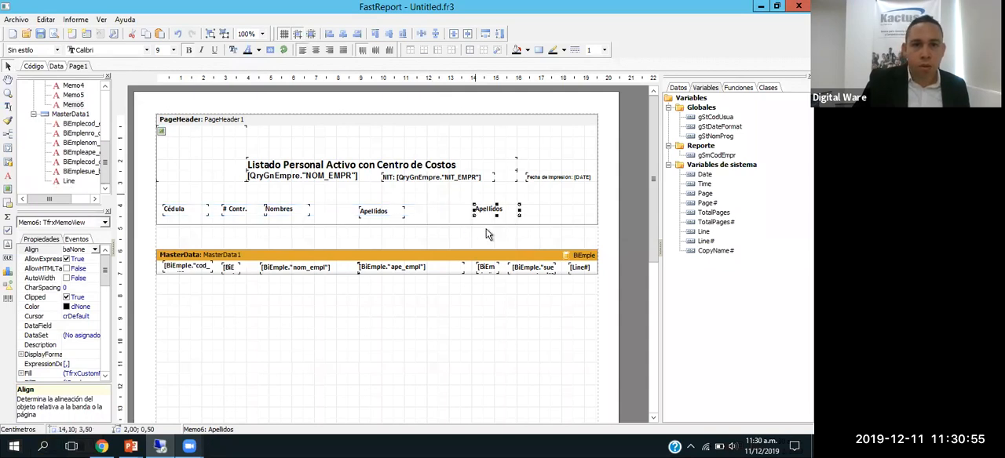
{"action": "key", "text": "Return"}
{"action": "key", "text": "ctrl+a"}
{"action": "type", "text": "["}
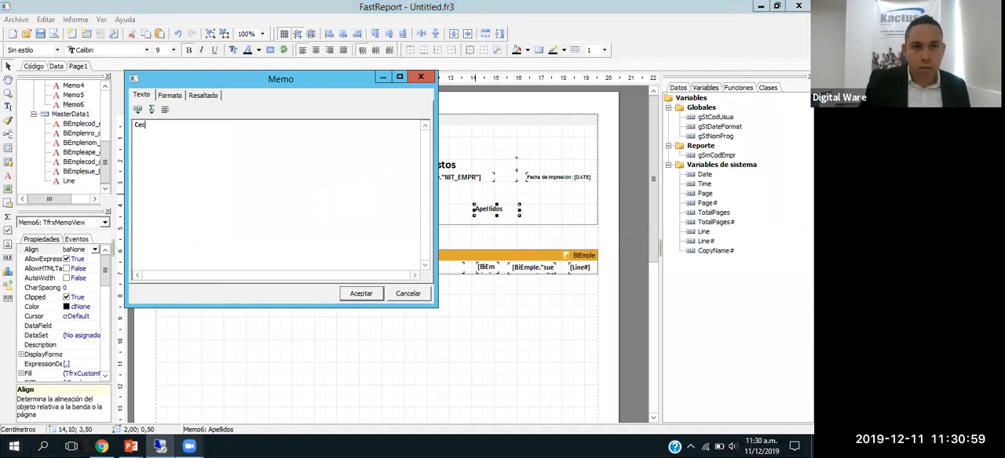
{"action": "type", "text": "eCo"}
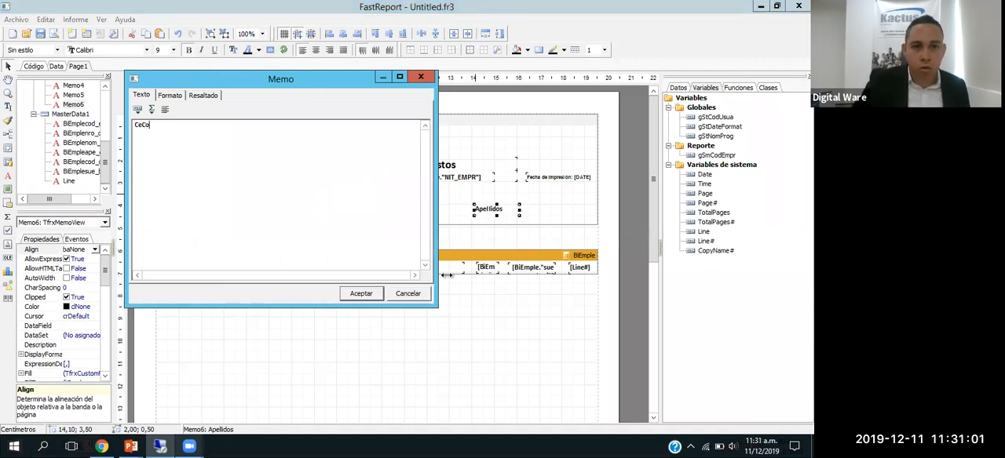
{"action": "left_click", "coordinate": [363, 294]}
Step: Duplicate the CeCo label, narrow the original to 1,30 cm, and place the copy above the salary field at 15,80 and 3,50 cm
{"action": "left_click", "coordinate": [537, 232]}
{"action": "key", "text": "ctrl+v"}
{"action": "left_click", "coordinate": [507, 212]}
{"action": "left_click_drag", "start_coordinate": [524, 208], "coordinate": [556, 208]}
{"action": "left_click", "coordinate": [501, 209]}
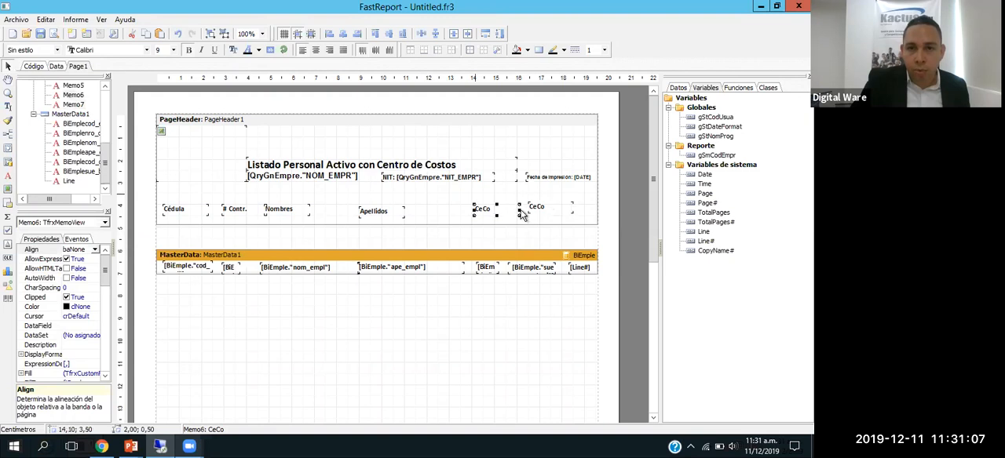
{"action": "left_click", "coordinate": [521, 210]}
{"action": "left_click_drag", "start_coordinate": [547, 211], "coordinate": [529, 217]}
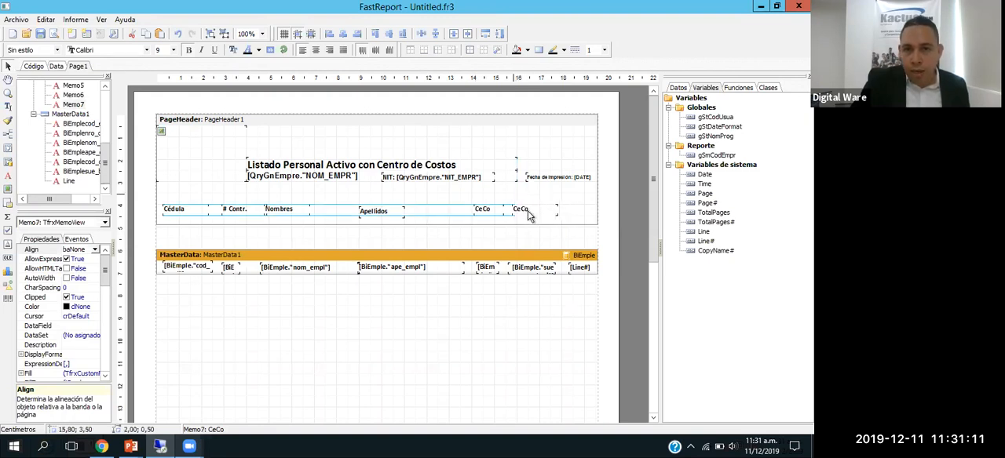
Step: Change the text of the CeCo copy above the salary field to "Sueldo"
{"action": "double_click", "coordinate": [522, 210]}
{"action": "type", "text": "Sueldo"}
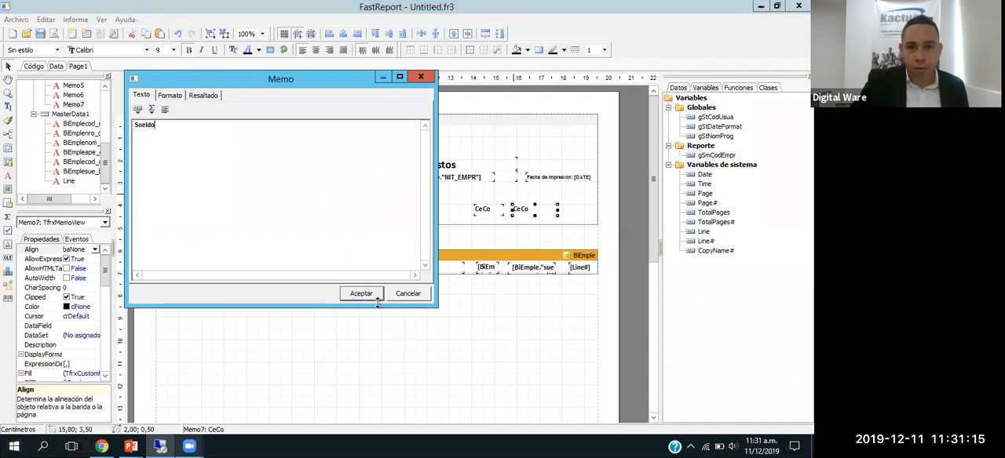
{"action": "left_click", "coordinate": [362, 293]}
Step: Duplicate the narrowed CeCo label, place the copy above the Line# field at 18,40 and 3,50 cm, and set its text to "#"
{"action": "left_click", "coordinate": [490, 235]}
{"action": "left_click", "coordinate": [485, 214]}
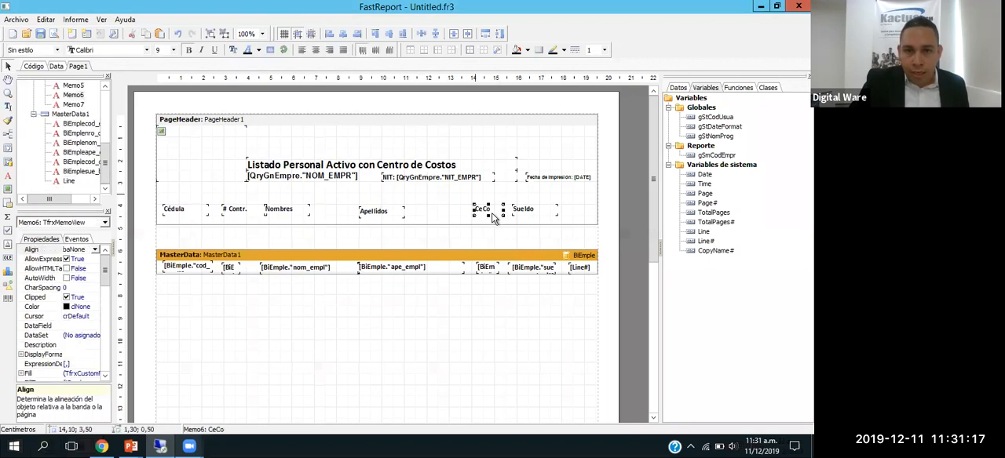
{"action": "key", "text": "ctrl+v"}
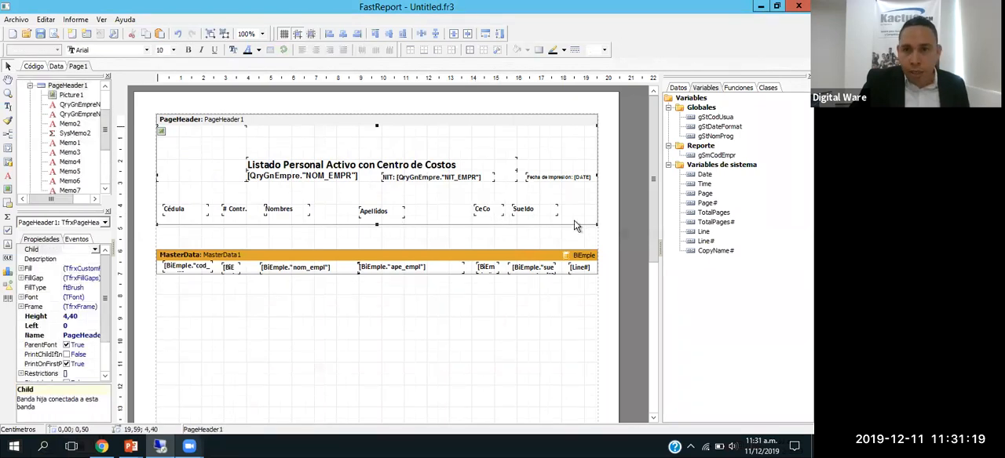
{"action": "left_click", "coordinate": [584, 219]}
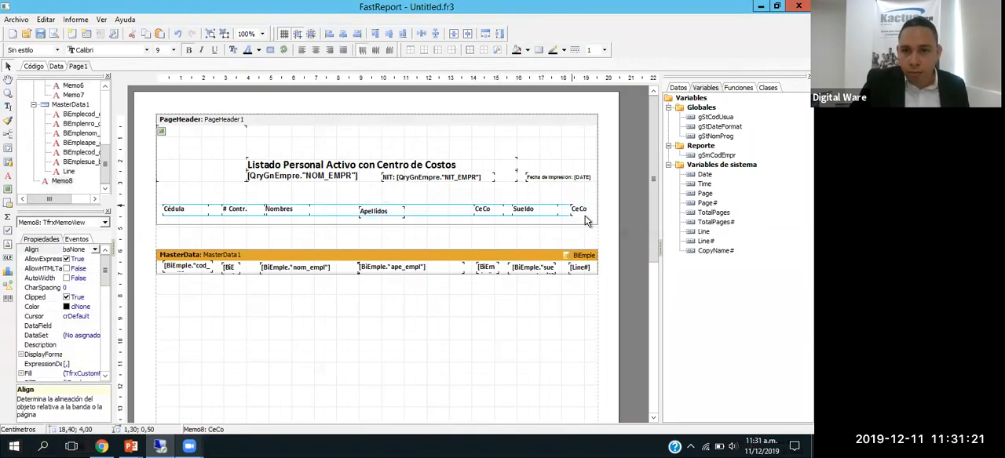
{"action": "left_click", "coordinate": [580, 215]}
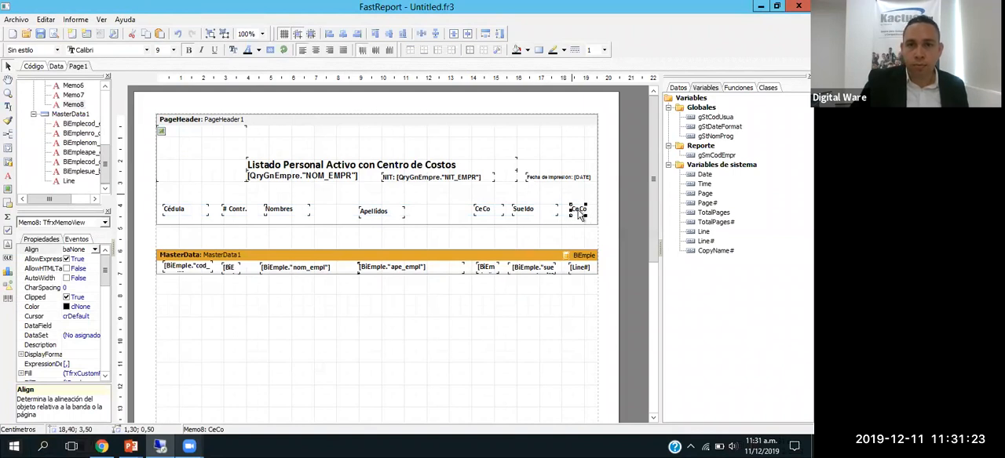
{"action": "double_click", "coordinate": [578, 214]}
{"action": "left_click_drag", "start_coordinate": [125, 122], "coordinate": [122, 124]}
{"action": "type", "text": "#"}
{"action": "left_click", "coordinate": [358, 292]}
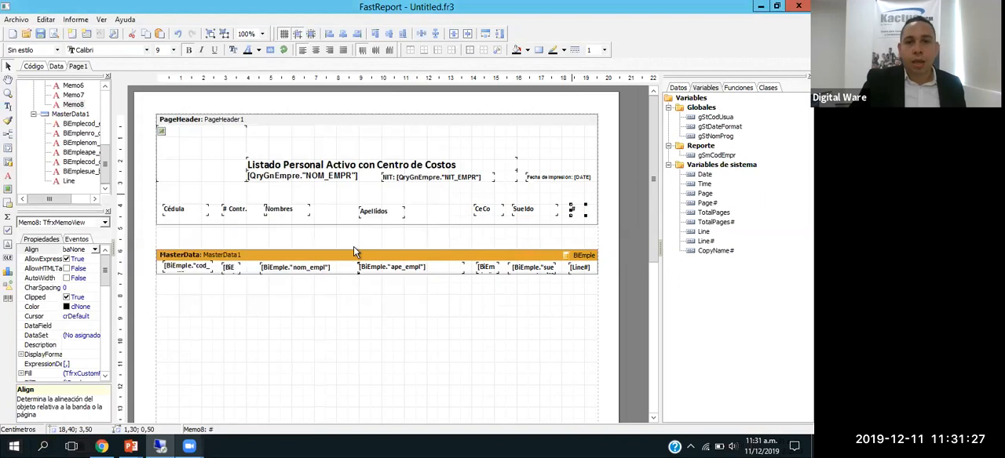
Step: Preview the report and examine the employee rows, column headings and repeated page header across its first pages
{"action": "left_click", "coordinate": [238, 240]}
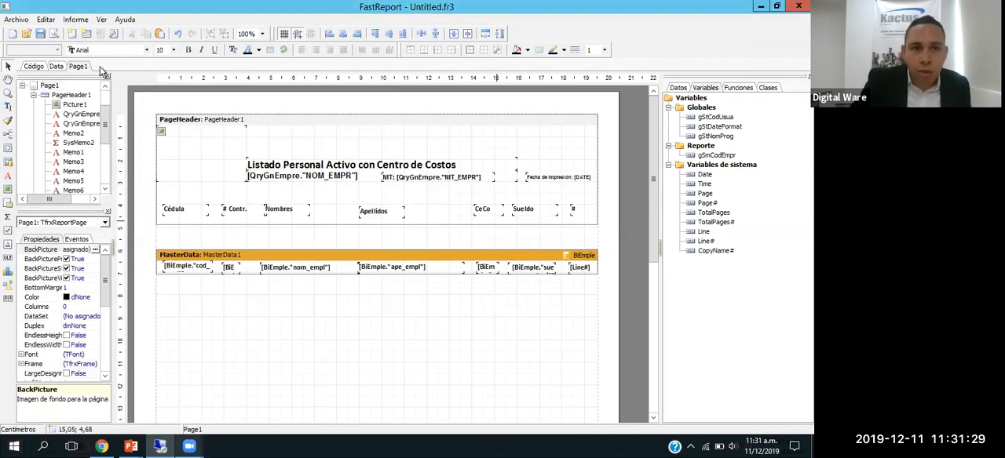
{"action": "left_click", "coordinate": [55, 35]}
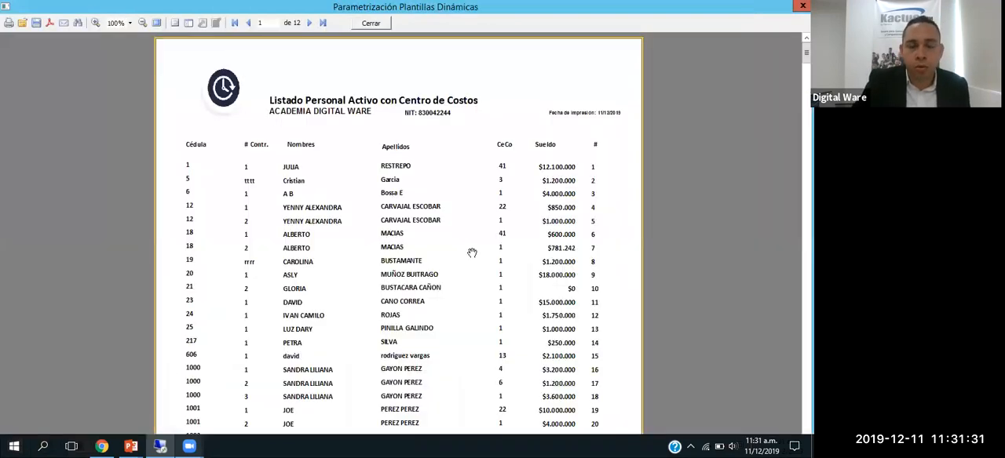
{"action": "scroll", "coordinate": [399, 244], "scroll_direction": "down", "scroll_amount": 3}
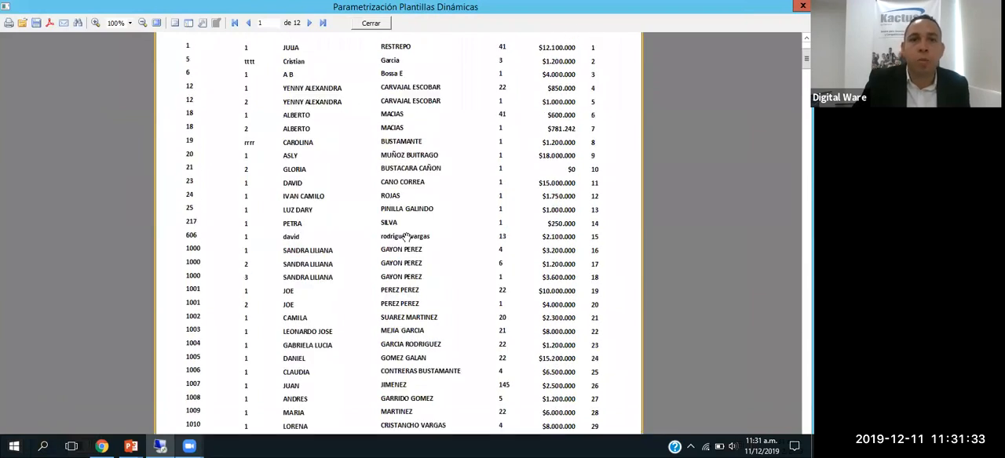
{"action": "scroll", "coordinate": [405, 235], "scroll_direction": "up", "scroll_amount": 3}
{"action": "scroll", "coordinate": [410, 244], "scroll_direction": "down", "scroll_amount": 3}
{"action": "scroll", "coordinate": [414, 240], "scroll_direction": "up", "scroll_amount": 3}
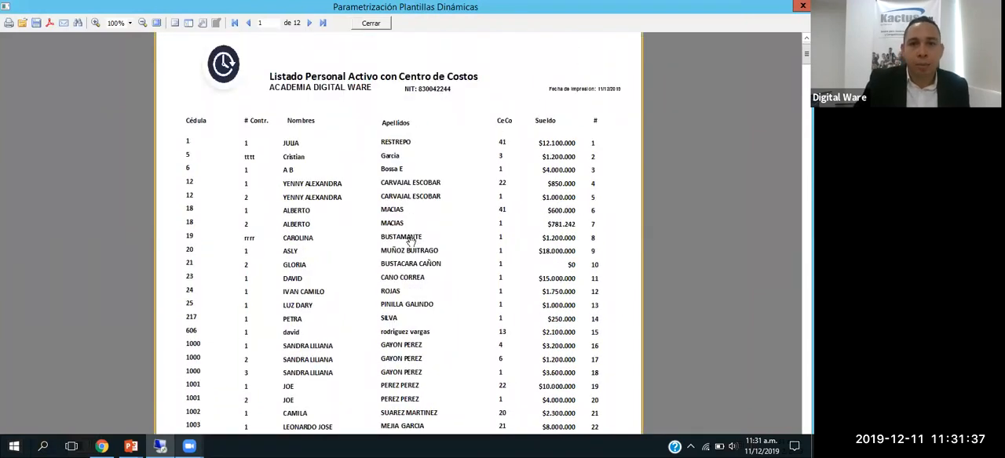
{"action": "scroll", "coordinate": [416, 247], "scroll_direction": "down", "scroll_amount": 3}
{"action": "scroll", "coordinate": [415, 247], "scroll_direction": "up", "scroll_amount": 3}
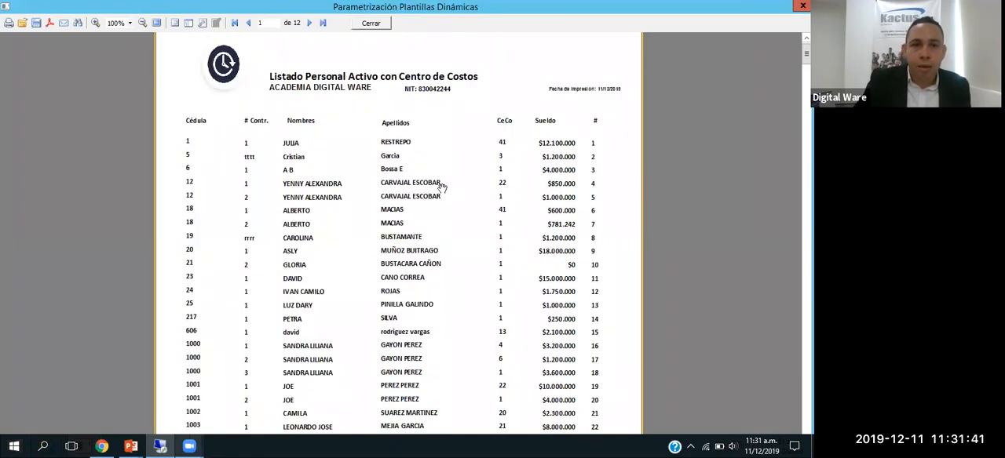
{"action": "scroll", "coordinate": [439, 192], "scroll_direction": "down", "scroll_amount": 9}
{"action": "scroll", "coordinate": [438, 201], "scroll_direction": "up", "scroll_amount": 4}
{"action": "scroll", "coordinate": [438, 201], "scroll_direction": "up", "scroll_amount": 5}
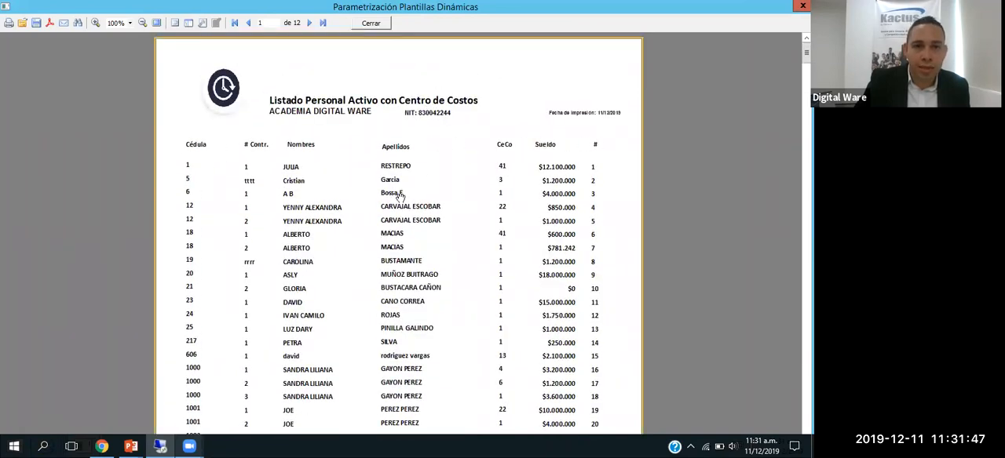
{"action": "scroll", "coordinate": [402, 187], "scroll_direction": "down", "scroll_amount": 5}
{"action": "scroll", "coordinate": [402, 185], "scroll_direction": "down", "scroll_amount": 3}
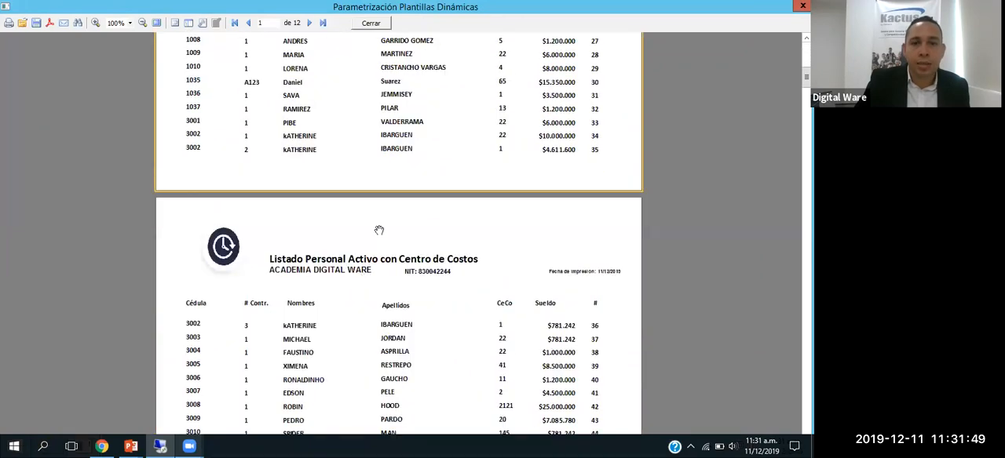
{"action": "scroll", "coordinate": [378, 230], "scroll_direction": "down", "scroll_amount": 12}
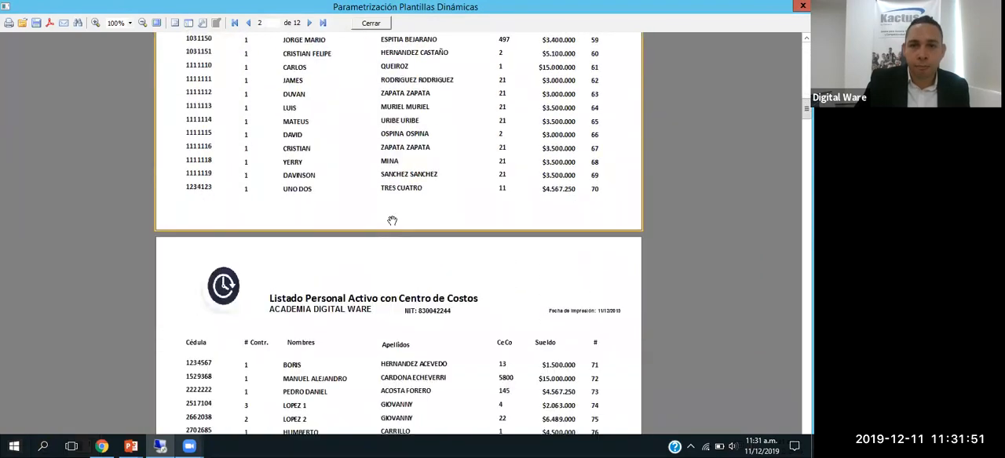
{"action": "scroll", "coordinate": [392, 221], "scroll_direction": "up", "scroll_amount": 3}
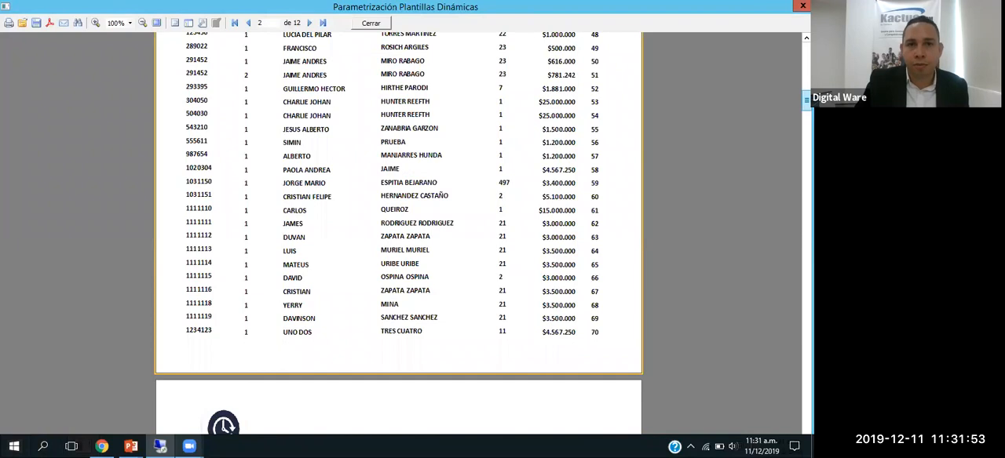
{"action": "scroll", "coordinate": [517, 97], "scroll_direction": "up", "scroll_amount": 20}
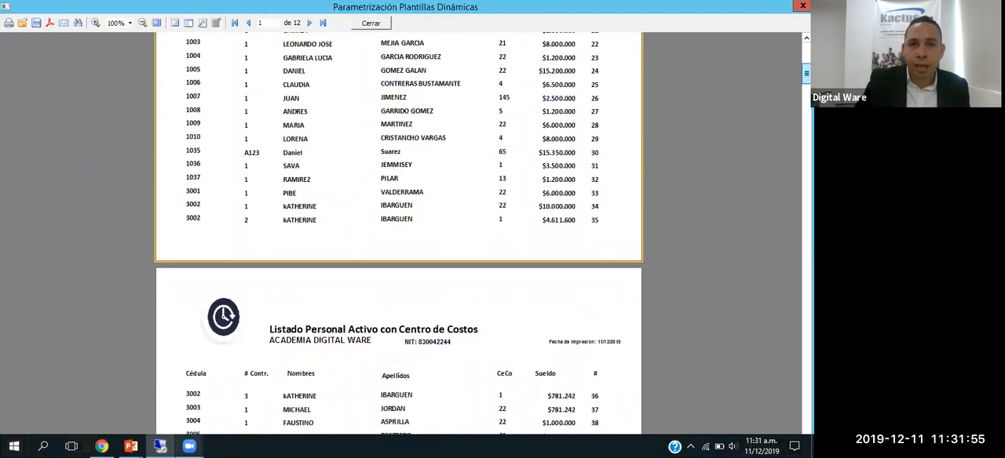
{"action": "left_click", "coordinate": [371, 22]}
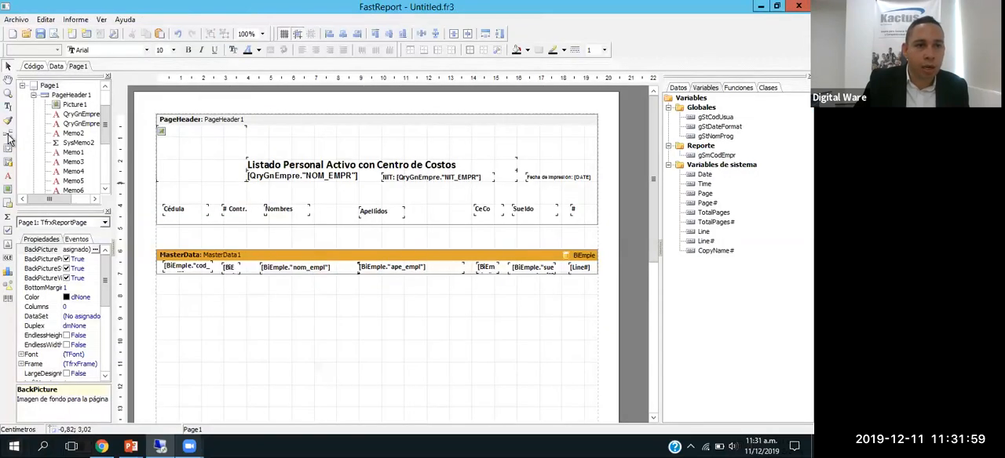
{"action": "left_click", "coordinate": [9, 137]}
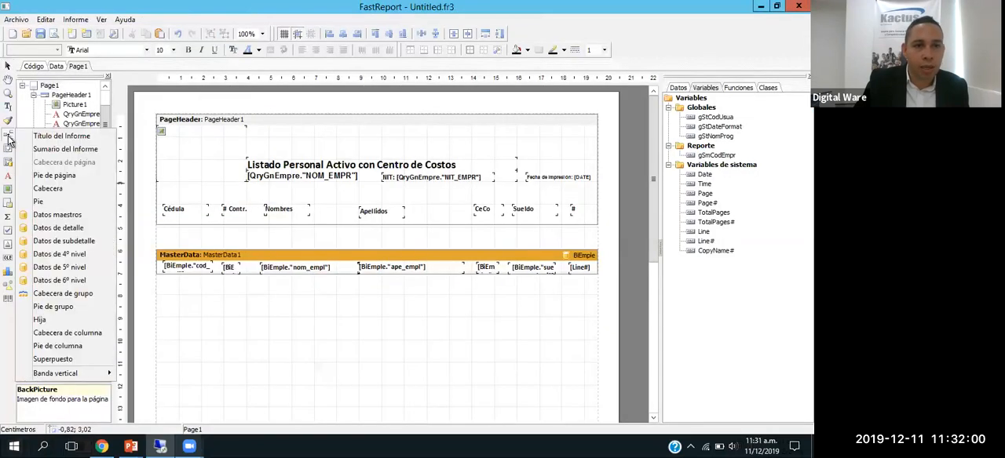
{"action": "left_click", "coordinate": [224, 240]}
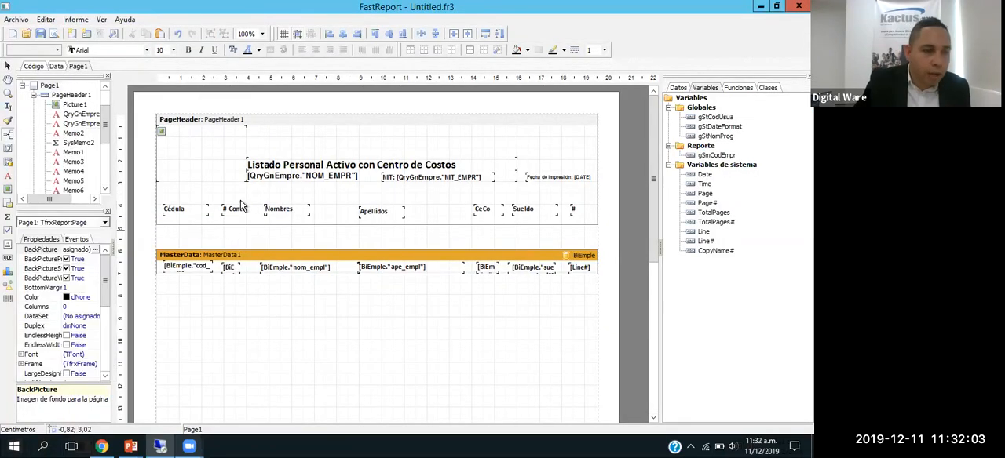
Step: Save the report as listado_personal_Activo2019 in the GArh folder inside Kactus on the local disk C:
{"action": "left_click", "coordinate": [40, 34]}
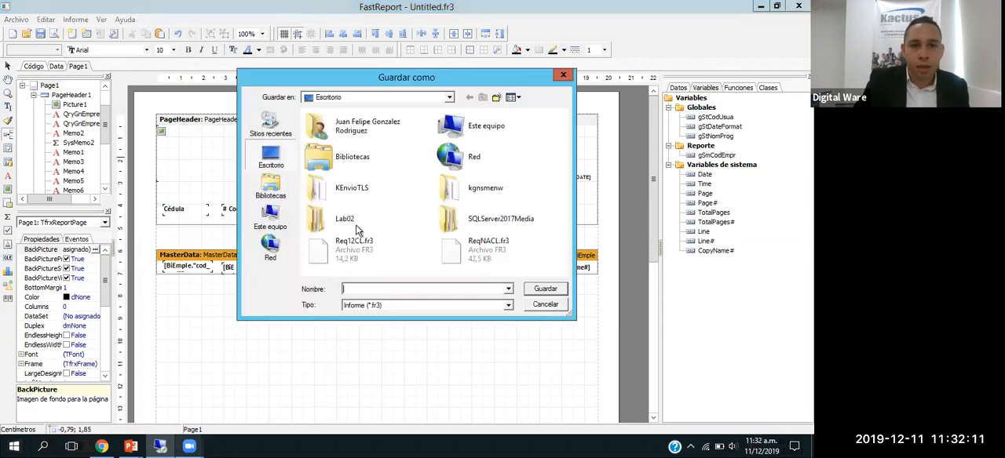
{"action": "left_click", "coordinate": [274, 219]}
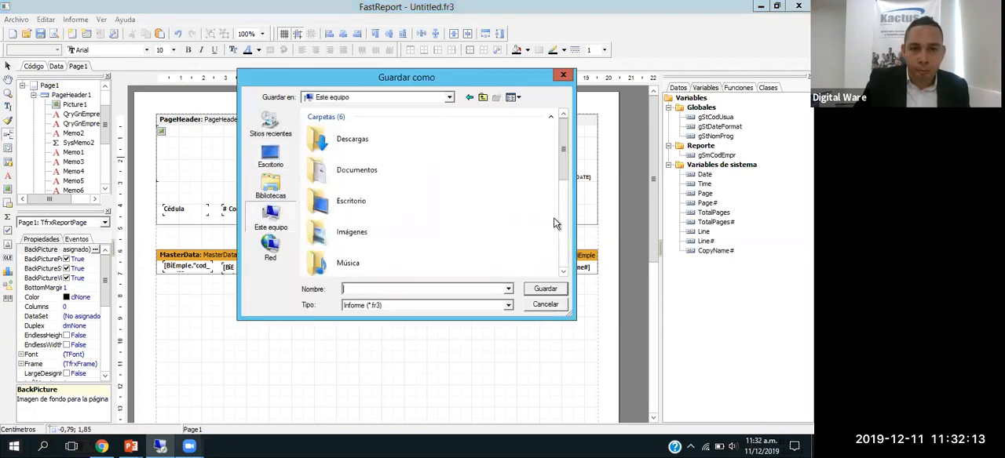
{"action": "left_click_drag", "start_coordinate": [564, 165], "coordinate": [564, 250]}
{"action": "scroll", "coordinate": [564, 250], "scroll_direction": "down", "scroll_amount": 2}
{"action": "double_click", "coordinate": [357, 135]}
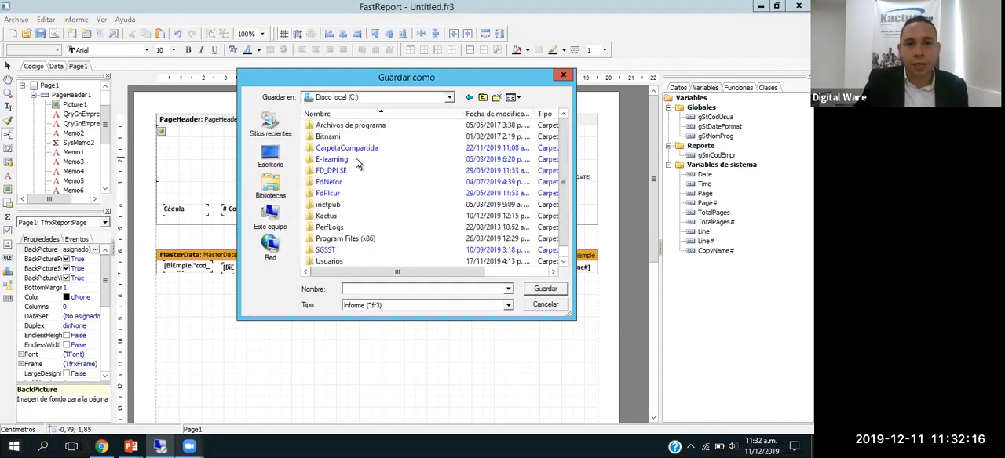
{"action": "double_click", "coordinate": [329, 215]}
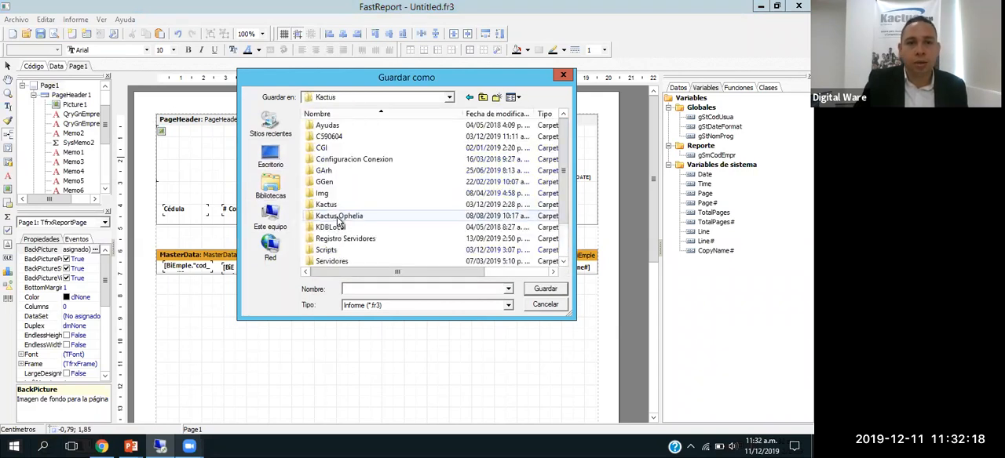
{"action": "left_click", "coordinate": [352, 206]}
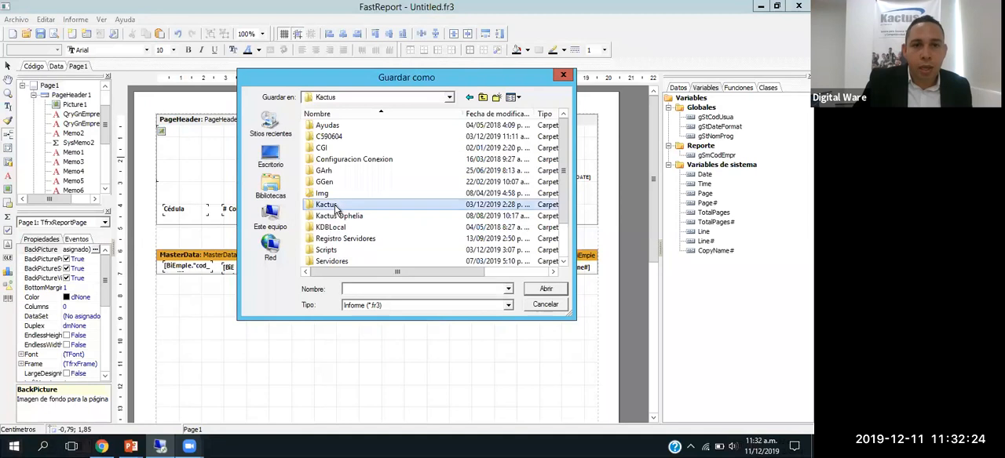
{"action": "double_click", "coordinate": [381, 205]}
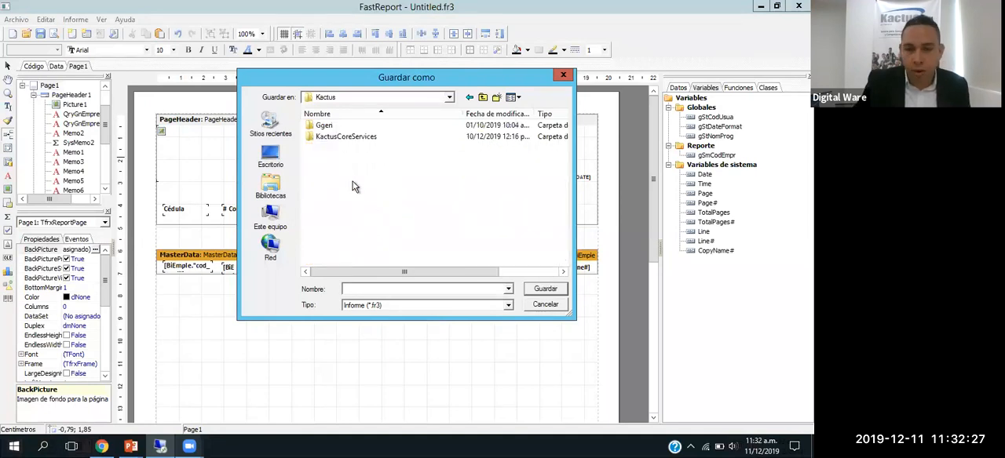
{"action": "key", "text": "BackSpace"}
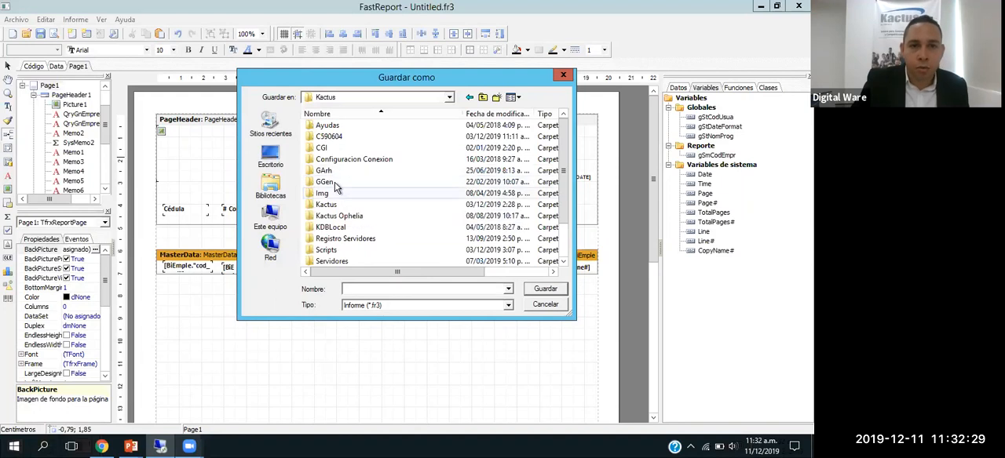
{"action": "double_click", "coordinate": [328, 170]}
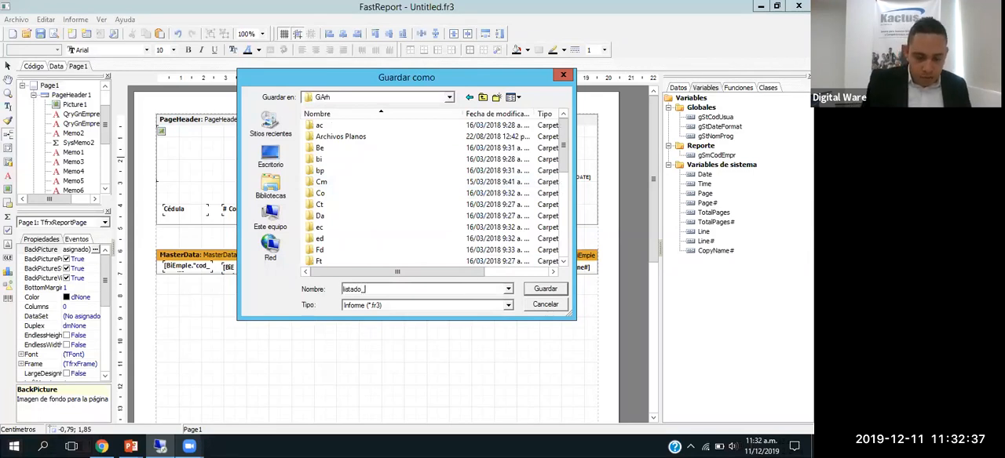
{"action": "type", "text": "ivo2019"}
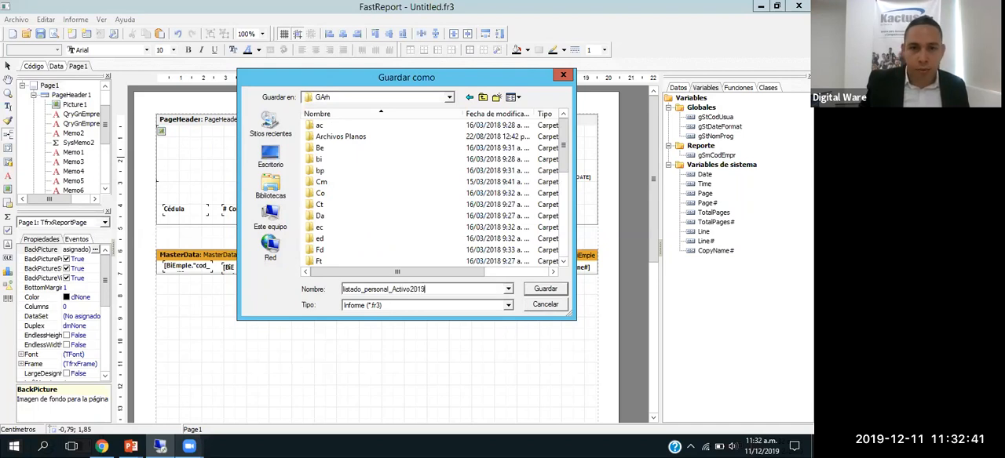
{"action": "key", "text": "Return"}
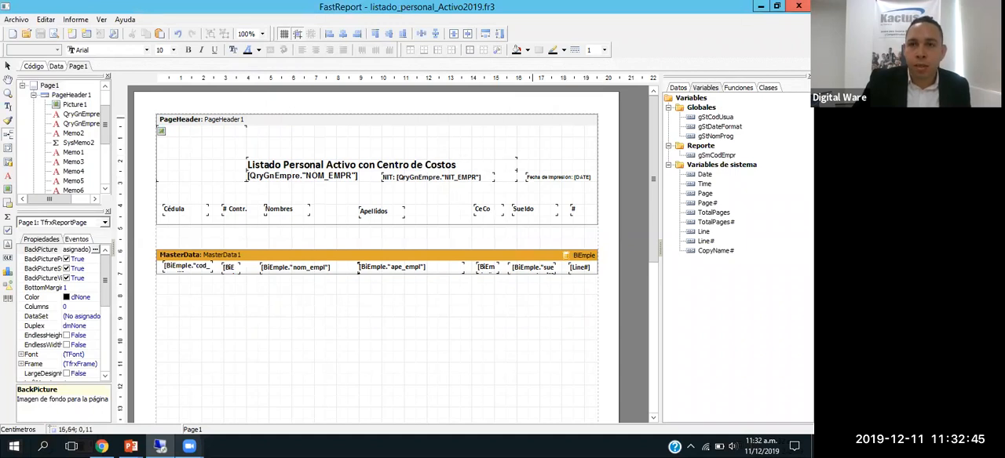
Step: Close the report designer and open the Menú Plantillas Dinámicas program (kgnaplad) from the Kactus home page
{"action": "left_click", "coordinate": [798, 6]}
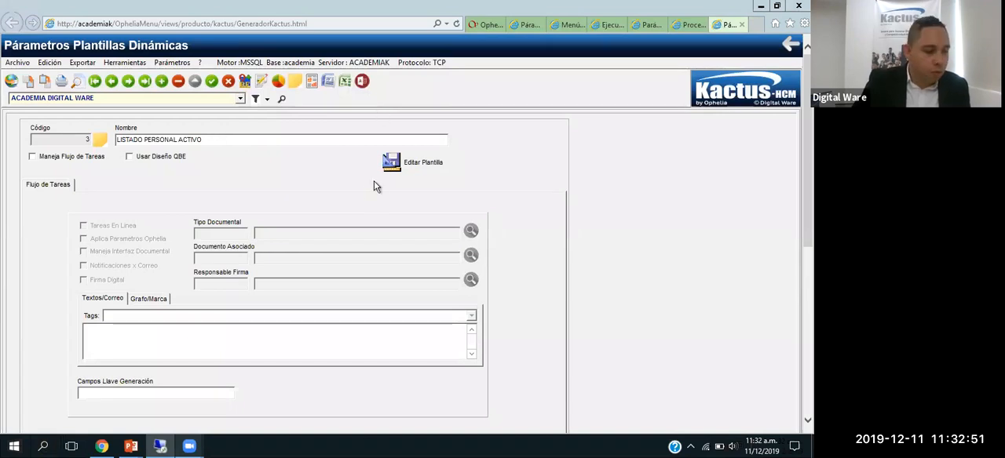
{"action": "left_click", "coordinate": [485, 27]}
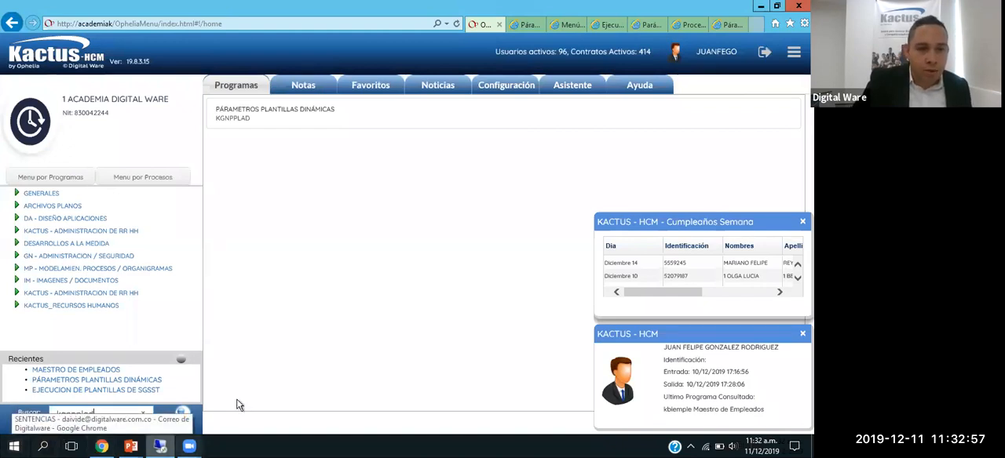
{"action": "left_click", "coordinate": [73, 414]}
{"action": "key", "text": "Delete"}
{"action": "type", "text": "a"}
{"action": "key", "text": "Return"}
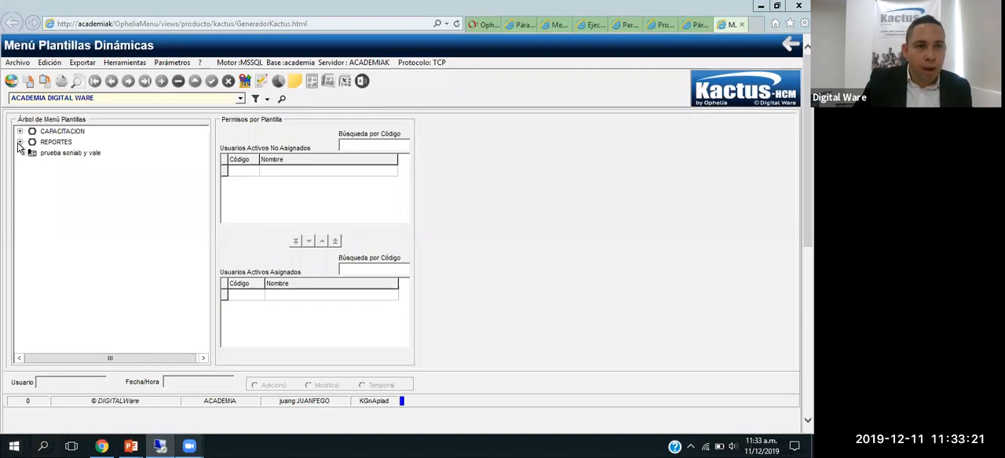
Step: Add the LISTADO PERSONAL ACTIVO template under the REPORTES node of the template menu tree
{"action": "left_click", "coordinate": [19, 143]}
{"action": "right_click", "coordinate": [43, 144]}
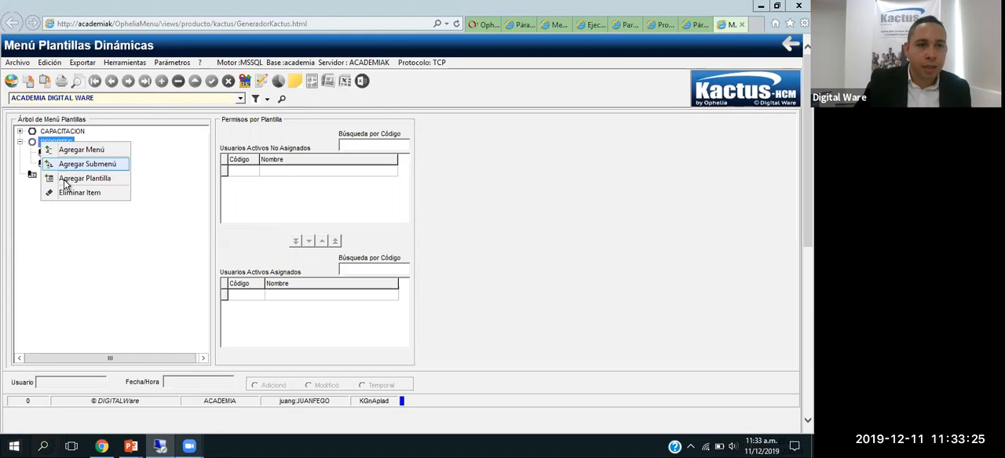
{"action": "left_click", "coordinate": [65, 181]}
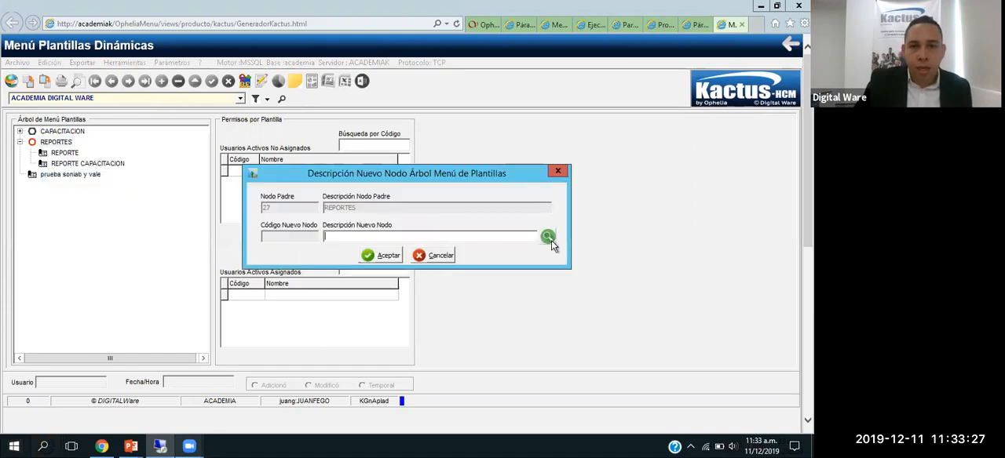
{"action": "left_click", "coordinate": [548, 237]}
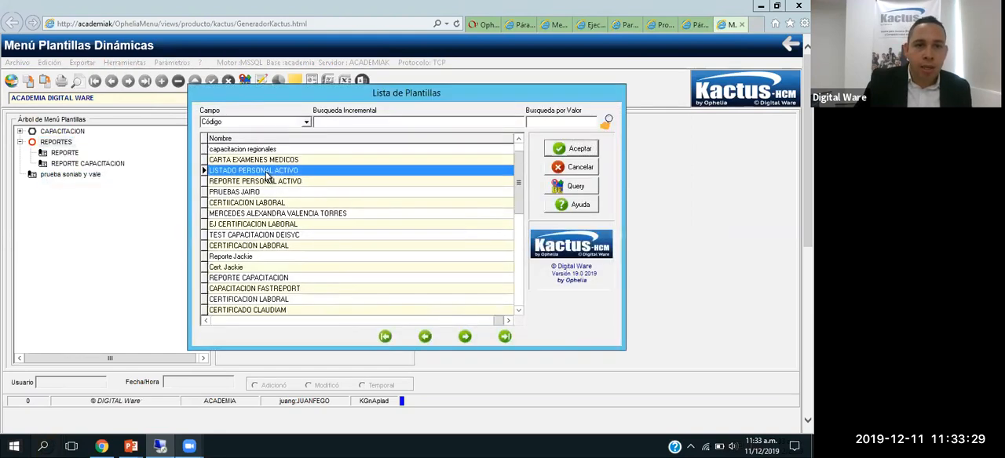
{"action": "double_click", "coordinate": [267, 176]}
{"action": "left_click", "coordinate": [381, 256]}
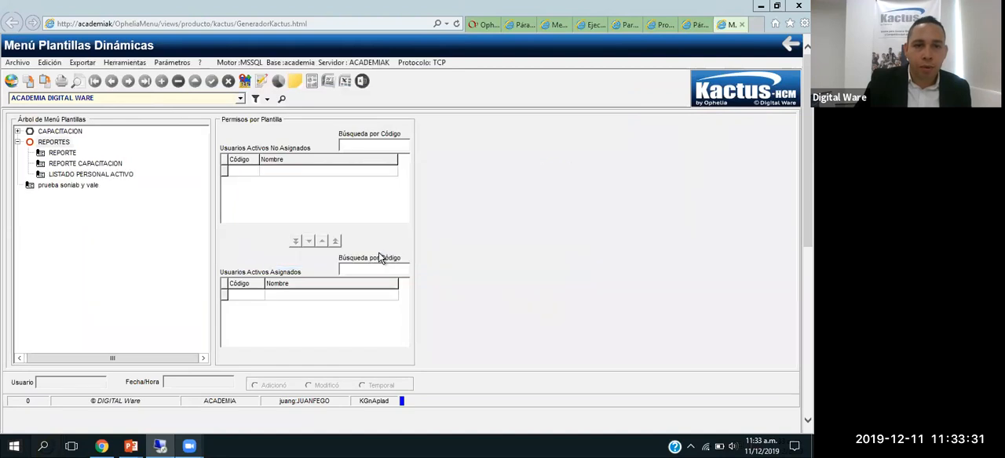
Step: Grant permission on the LISTADO PERSONAL ACTIVO template to the logged-in user's own account and to USUARIO ADMINISTRACION
{"action": "left_click", "coordinate": [90, 174]}
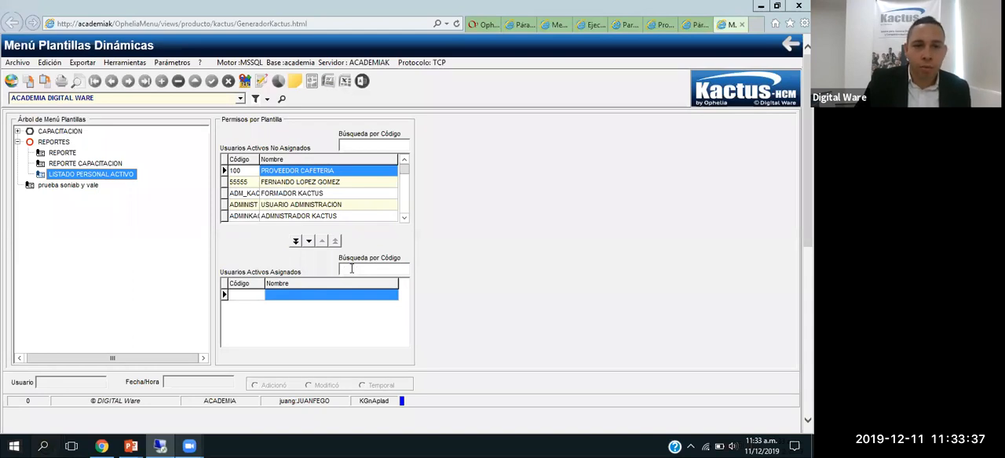
{"action": "left_click", "coordinate": [373, 146]}
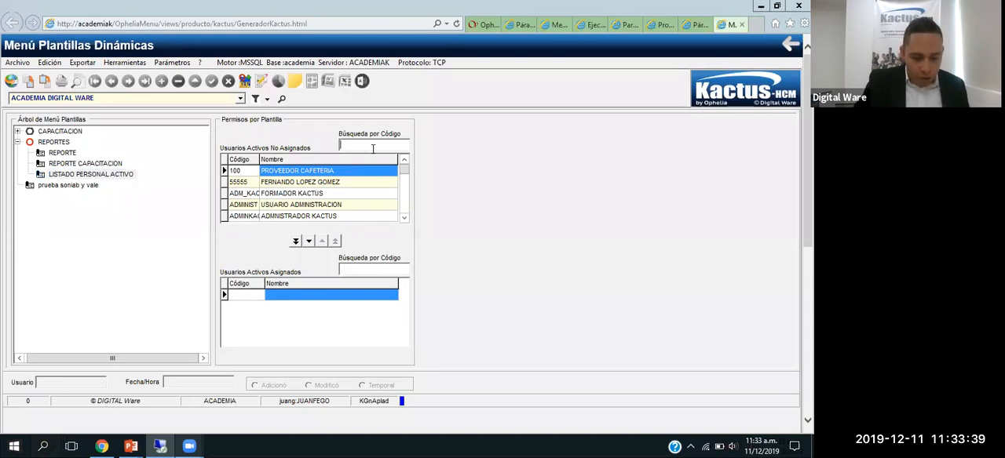
{"action": "type", "text": "JUAN"}
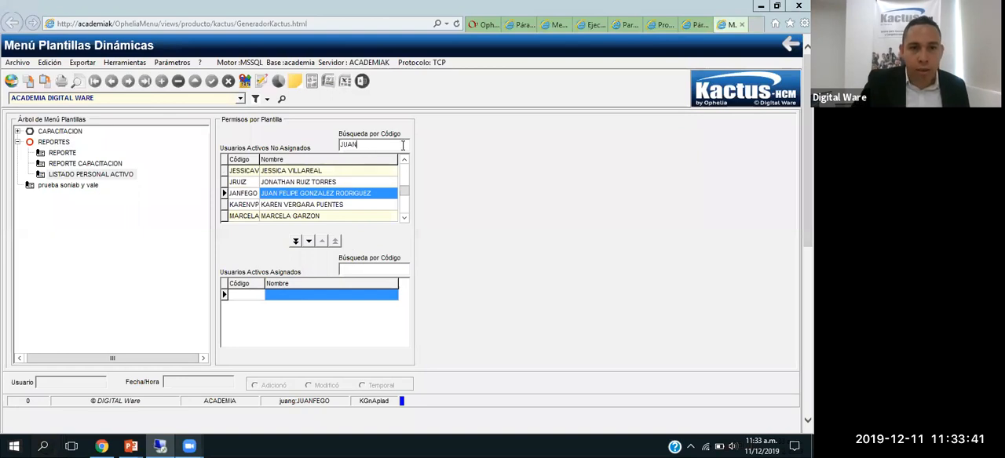
{"action": "double_click", "coordinate": [328, 193]}
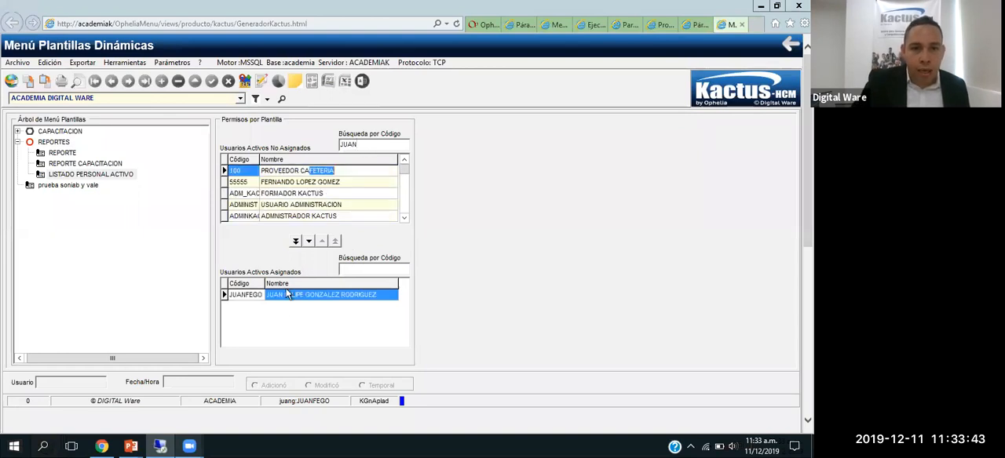
{"action": "double_click", "coordinate": [284, 206]}
{"action": "left_click", "coordinate": [299, 216]}
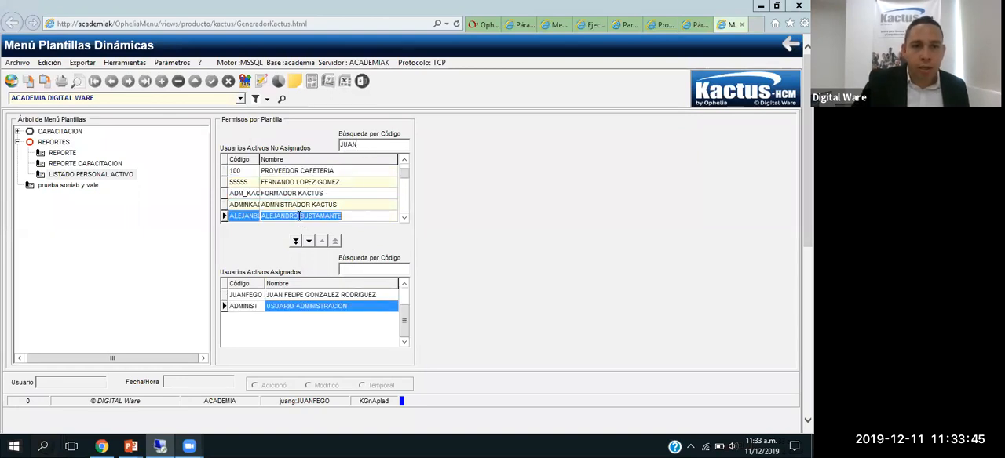
Step: Grant ADMNISTRADOR KACTUS permission on the LISTADO PERSONAL ACTIVO template as well
{"action": "double_click", "coordinate": [326, 204]}
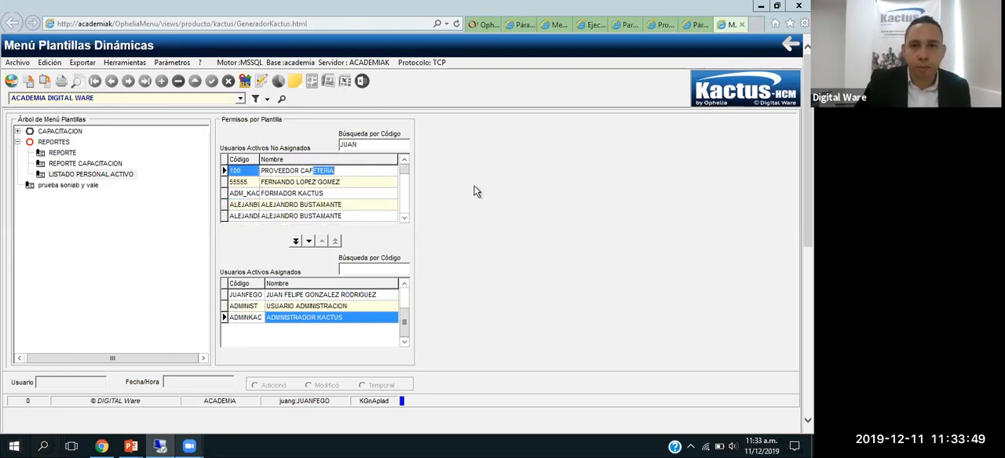
Step: Find the template execution program by its code kgnEJPLA from the Kactus home page and open it
{"action": "left_click", "coordinate": [486, 25]}
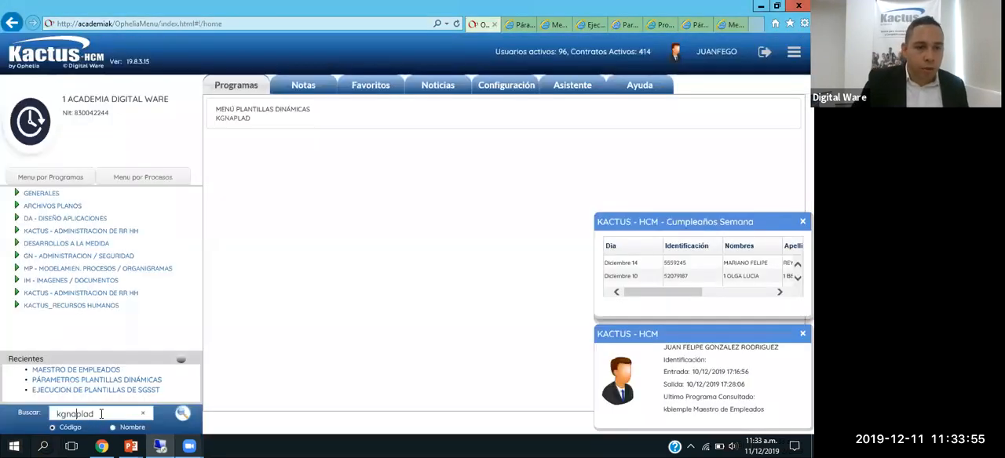
{"action": "left_click_drag", "start_coordinate": [71, 414], "coordinate": [107, 418]}
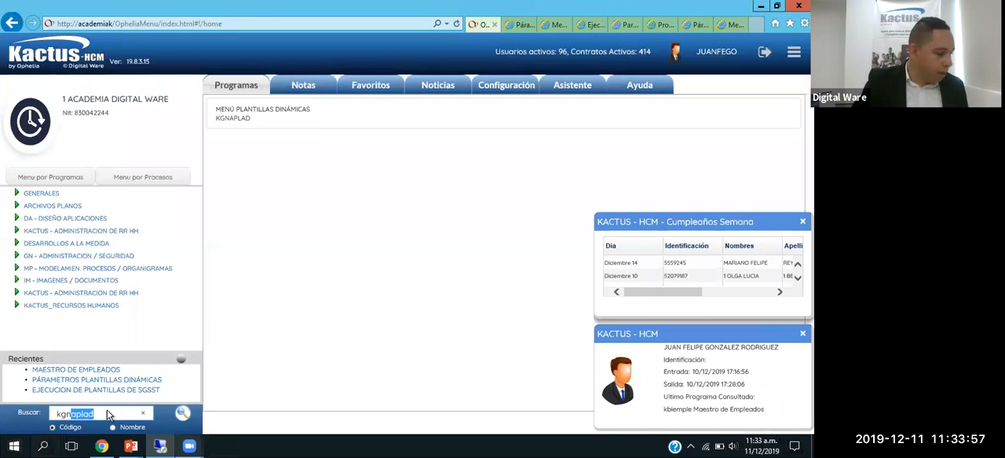
{"action": "type", "text": "EJPLA"}
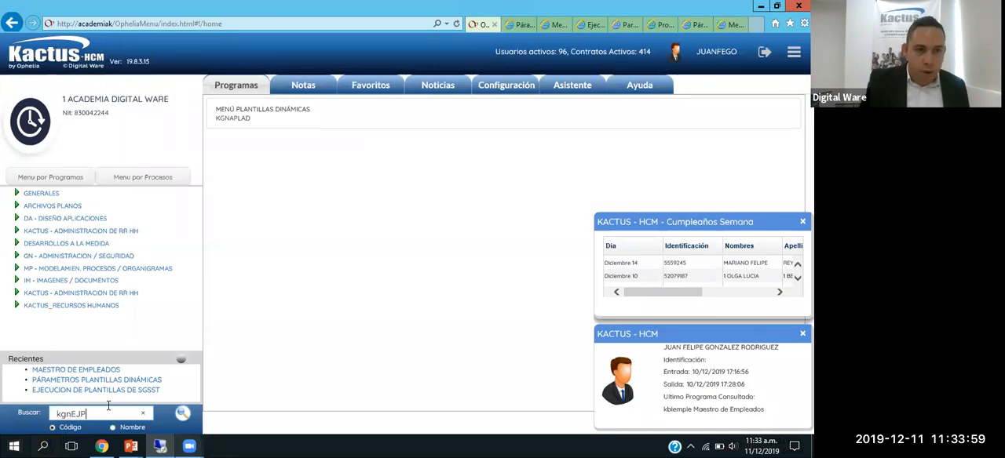
{"action": "key", "text": "Return"}
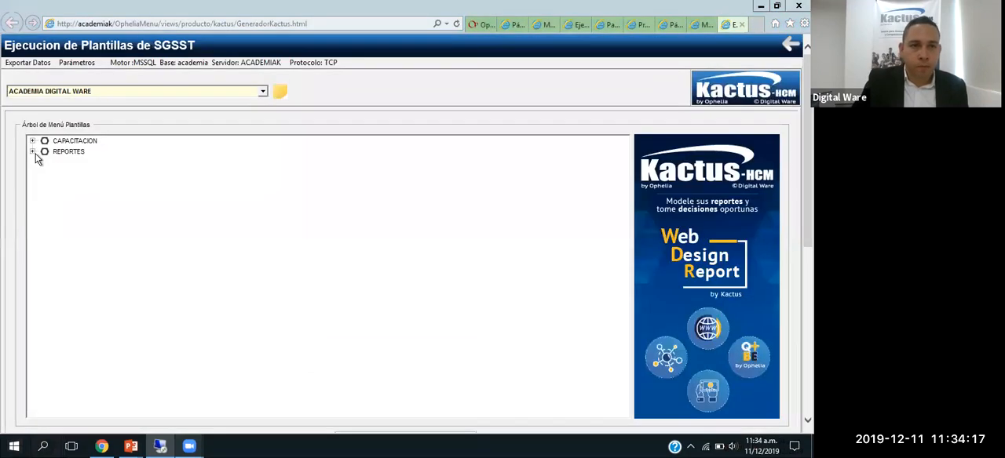
Step: Try to run the LISTADO PERSONAL ACTIVO template from the REPORTES node, then dismiss the messages and close the execution preview
{"action": "left_click", "coordinate": [33, 152]}
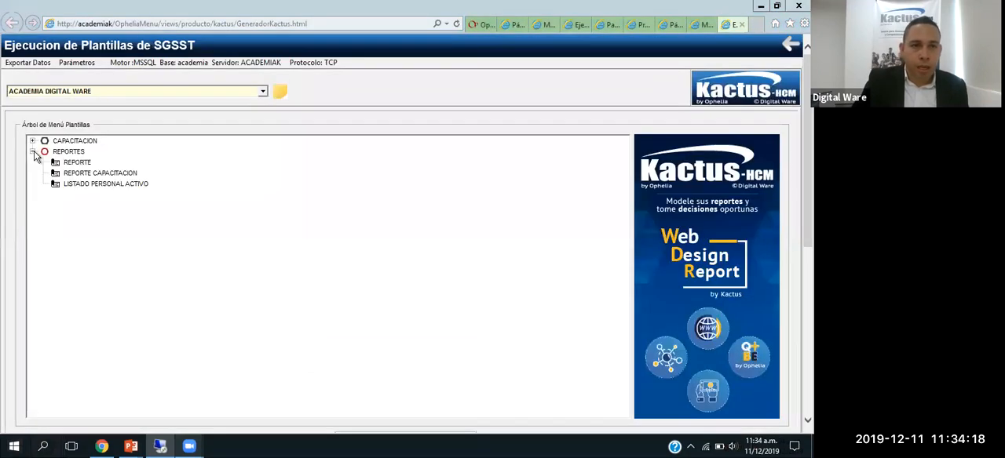
{"action": "left_click", "coordinate": [94, 183]}
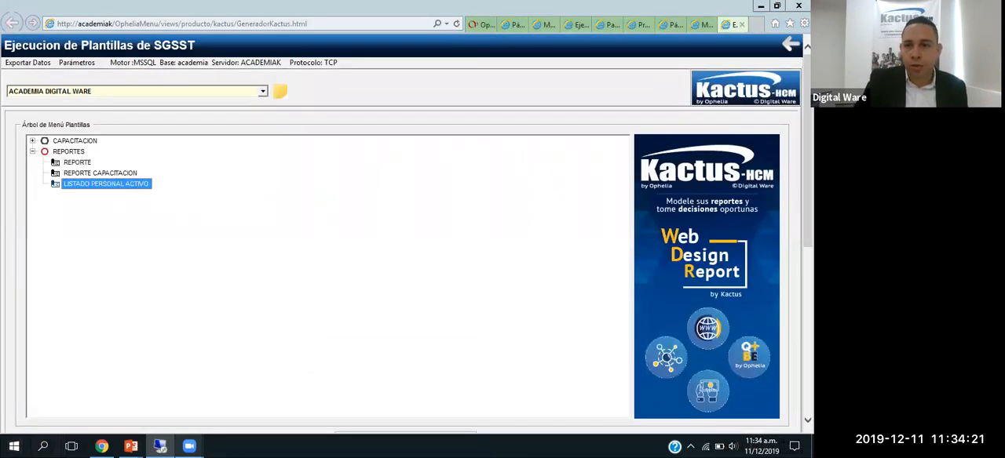
{"action": "left_click_drag", "start_coordinate": [807, 173], "coordinate": [807, 190]}
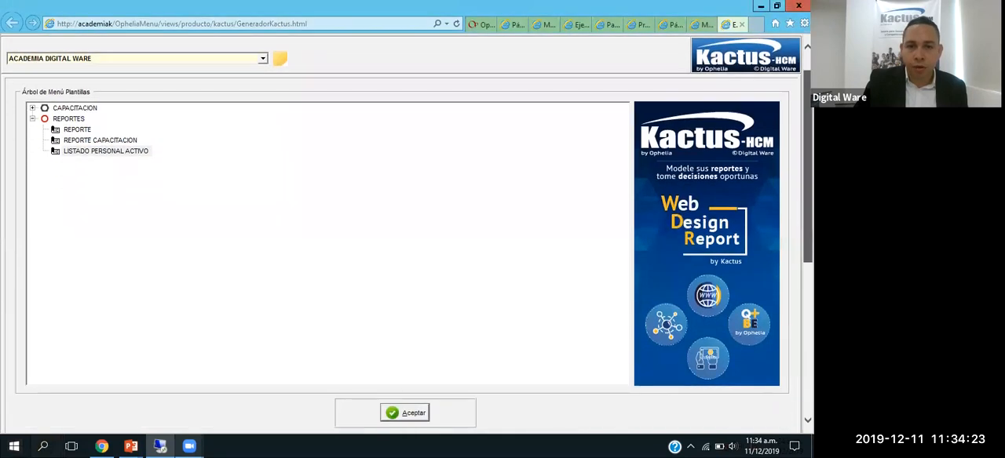
{"action": "left_click", "coordinate": [404, 412]}
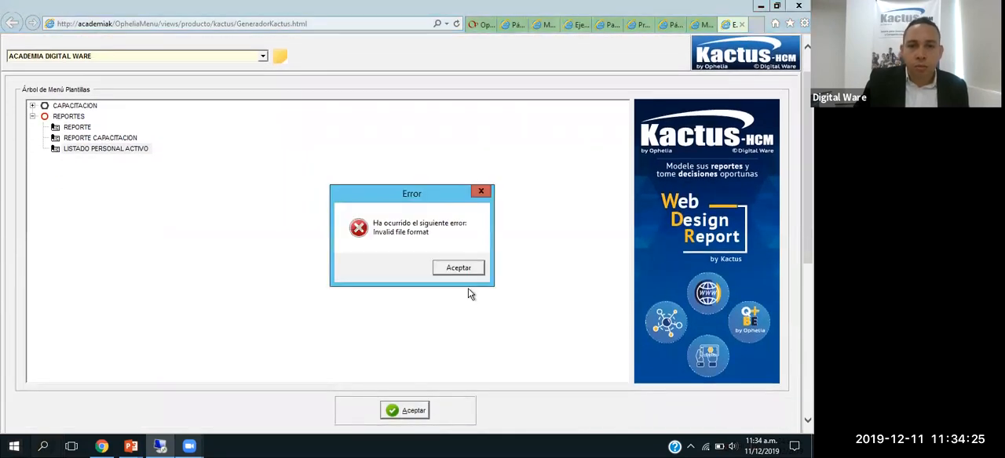
{"action": "left_click", "coordinate": [460, 268]}
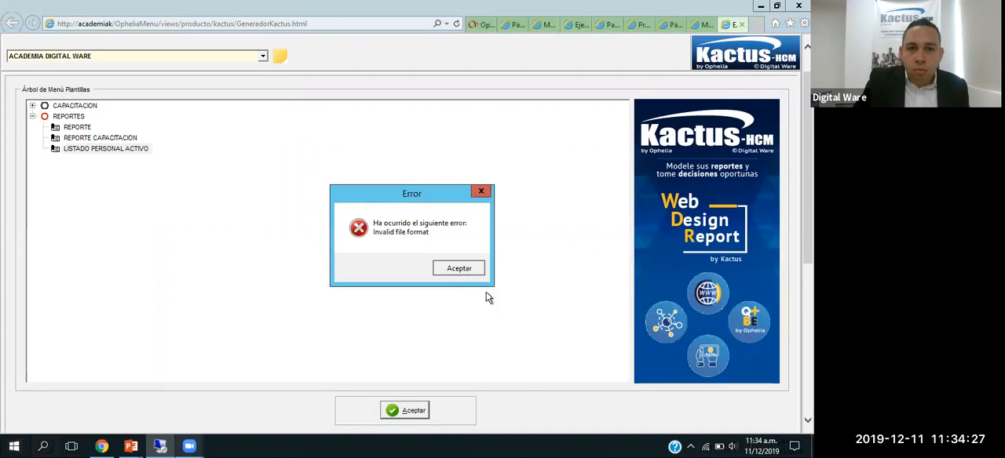
{"action": "left_click", "coordinate": [459, 269]}
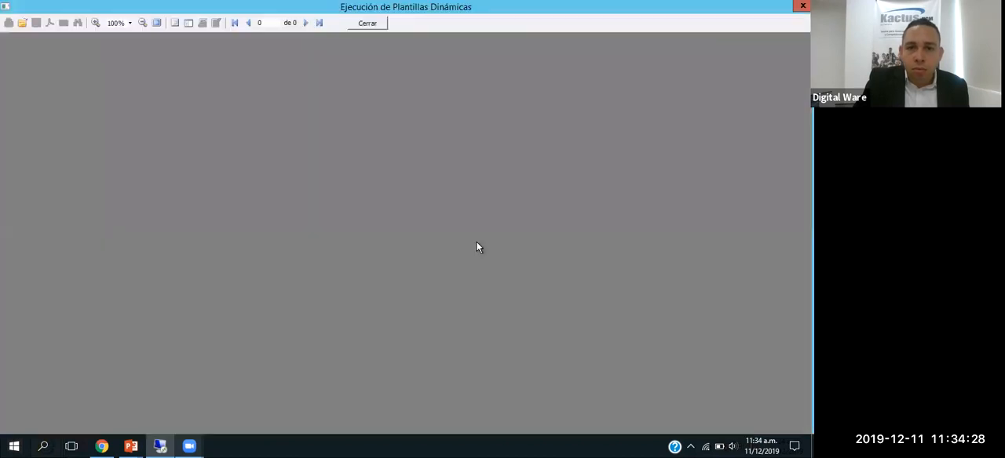
{"action": "left_click", "coordinate": [367, 24]}
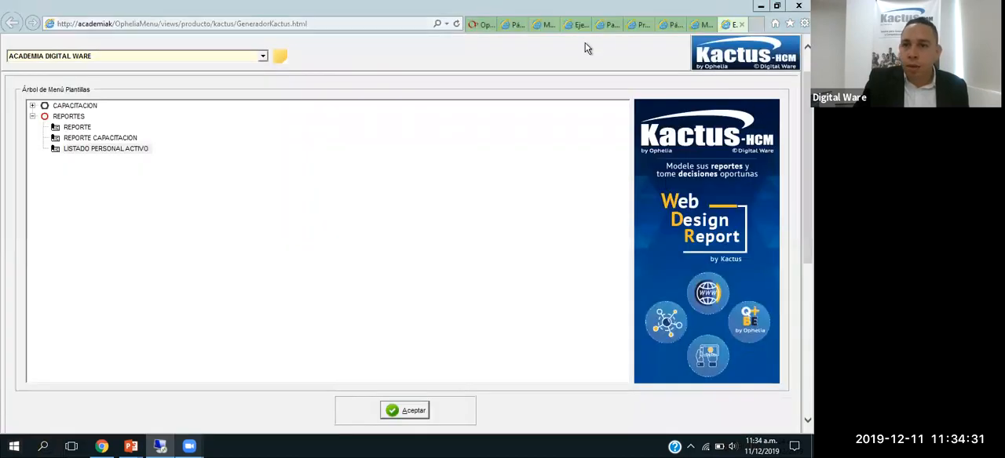
Step: Close Proceso de Generacion Archivos Planos and open the LISTADO PERSONAL ACTIVO template for editing from Párametros Plantillas Dinámicas
{"action": "left_click", "coordinate": [704, 25]}
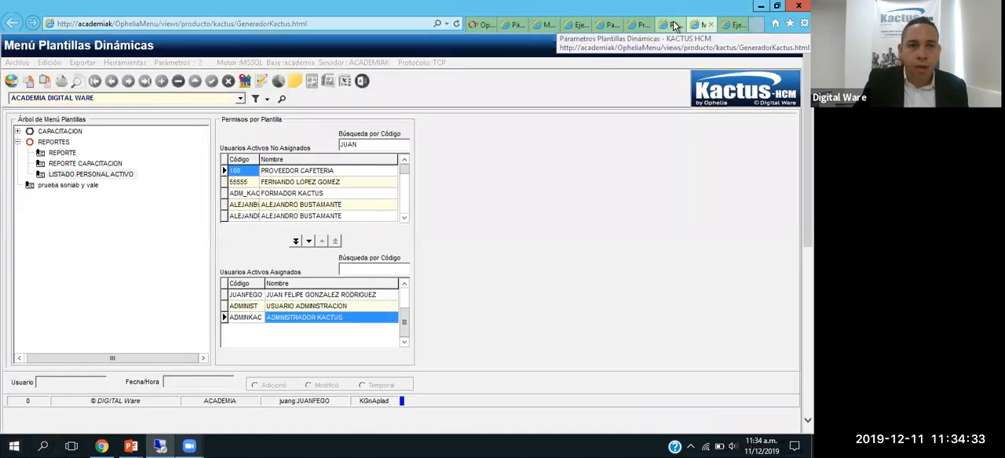
{"action": "left_click", "coordinate": [673, 26]}
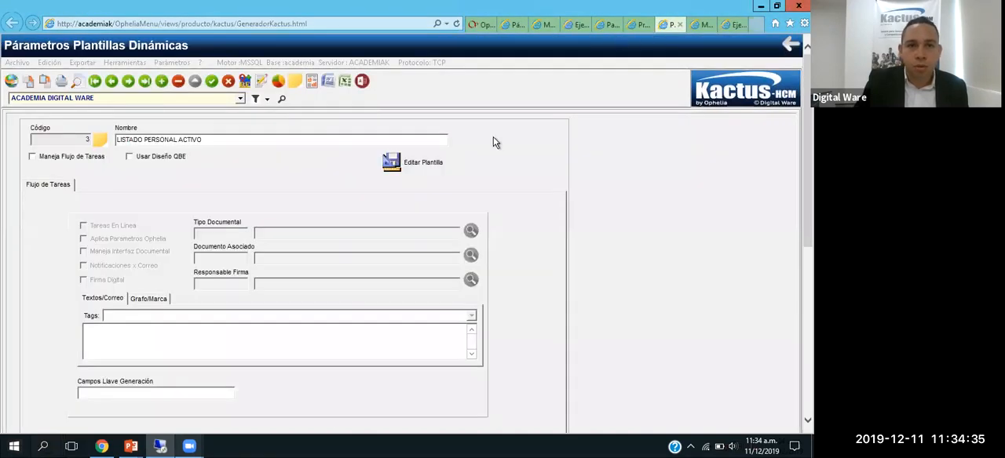
{"action": "left_click", "coordinate": [640, 25]}
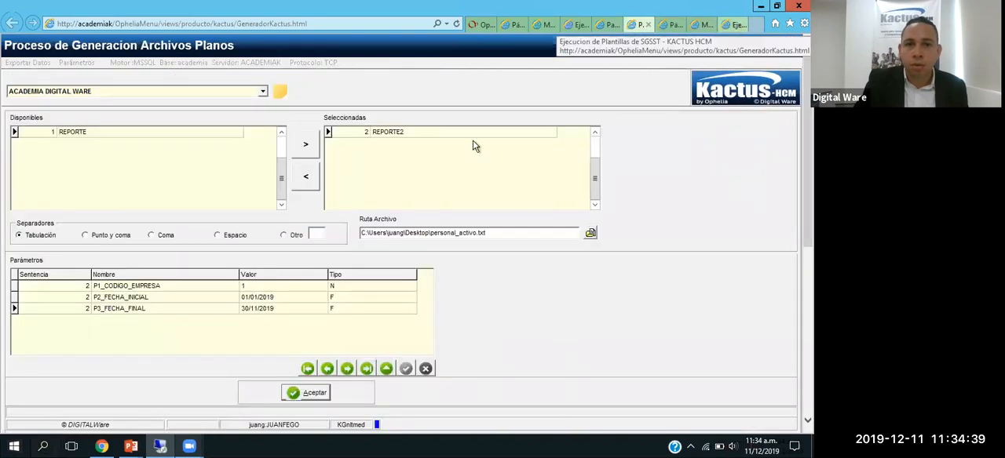
{"action": "left_click", "coordinate": [648, 27]}
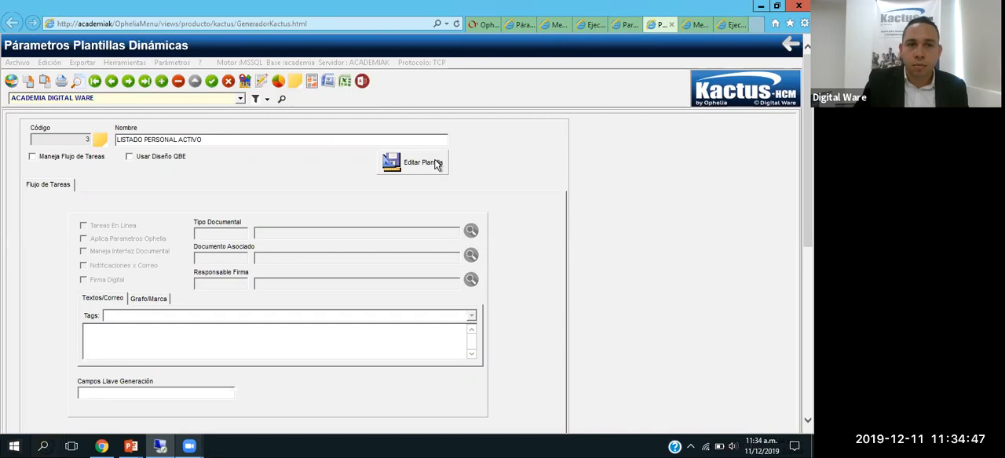
{"action": "left_click", "coordinate": [436, 164]}
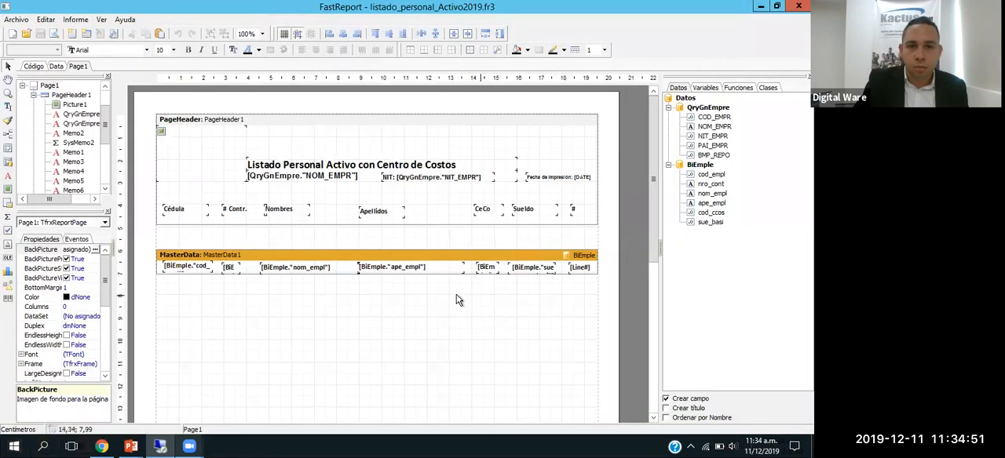
Step: Save a copy of the report to the desktop (Escritorio) under the name REPORTE2
{"action": "left_click", "coordinate": [16, 20]}
{"action": "left_click", "coordinate": [41, 114]}
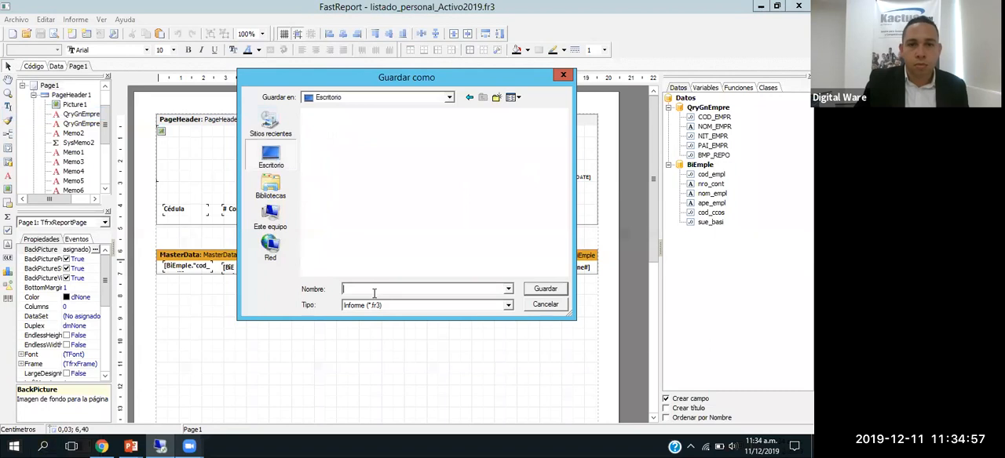
{"action": "type", "text": "REPORTE2"}
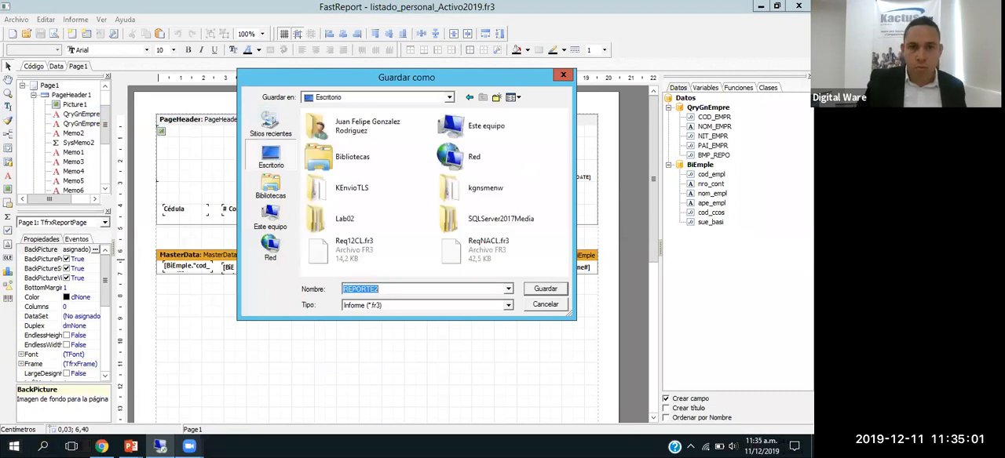
{"action": "key", "text": "Return"}
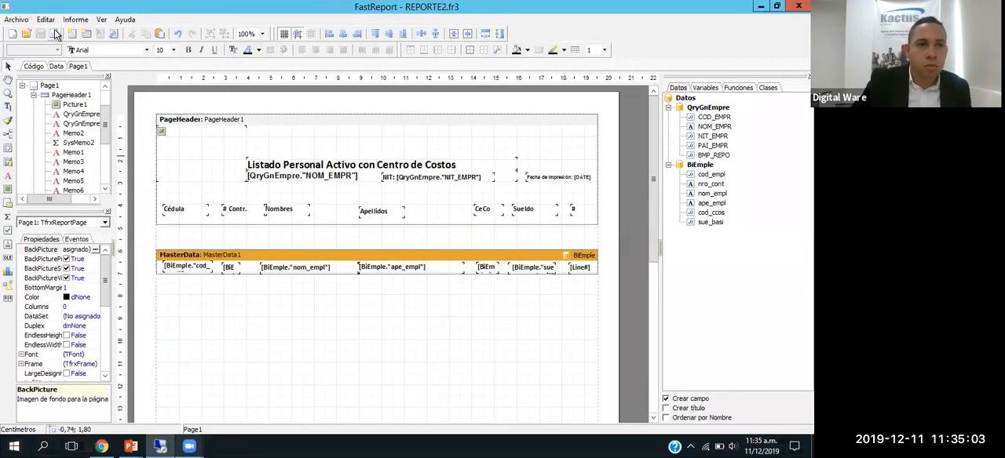
Step: Preview the active personnel report in the designer, look through its first page and close the preview
{"action": "left_click", "coordinate": [53, 35]}
{"action": "scroll", "coordinate": [358, 197], "scroll_direction": "down", "scroll_amount": 3}
{"action": "scroll", "coordinate": [361, 180], "scroll_direction": "down", "scroll_amount": 5}
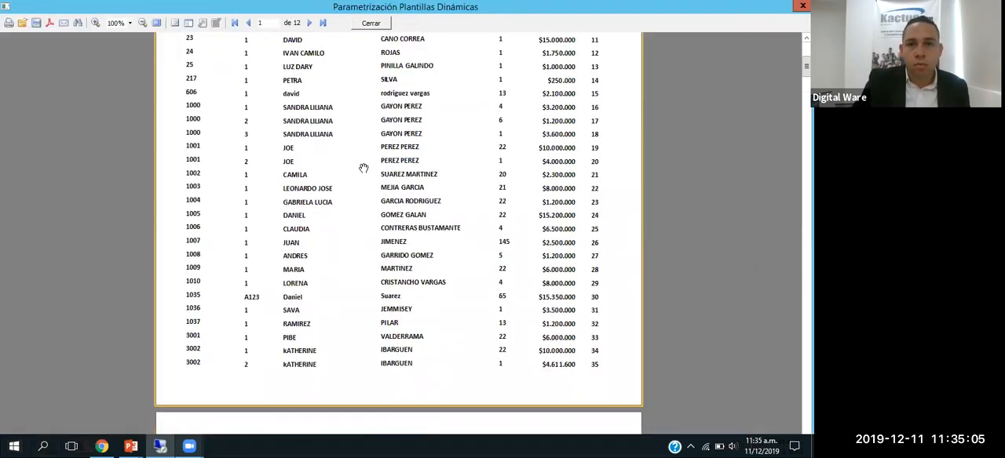
{"action": "left_click", "coordinate": [371, 23]}
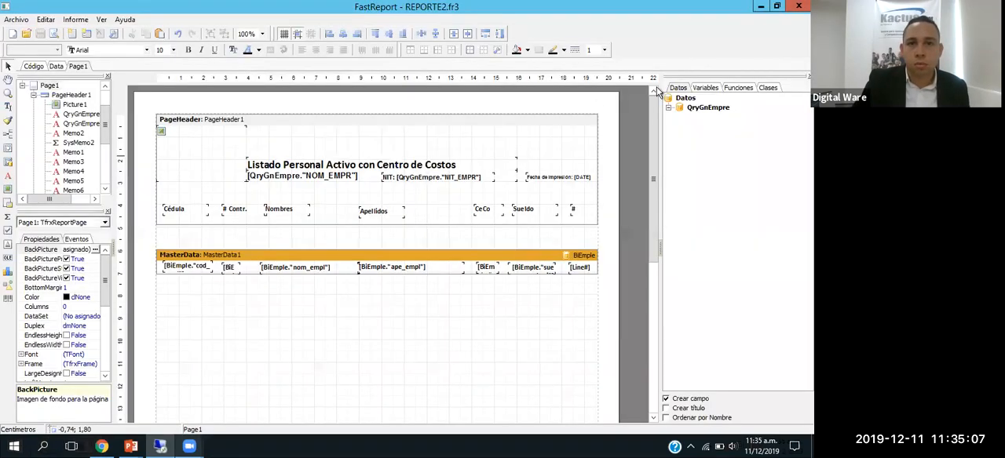
Step: Minimize the report designer, close the template execution program and reopen it from the Kactus home page
{"action": "left_click", "coordinate": [760, 6]}
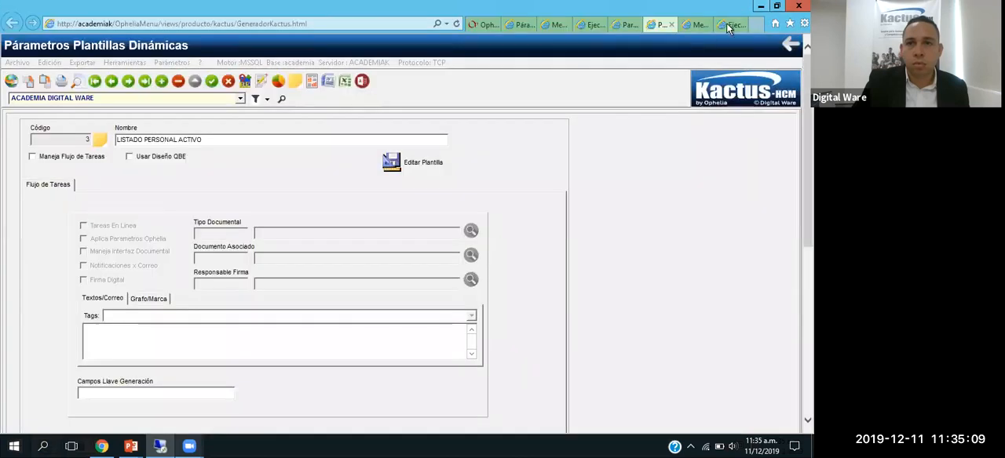
{"action": "left_click", "coordinate": [726, 23]}
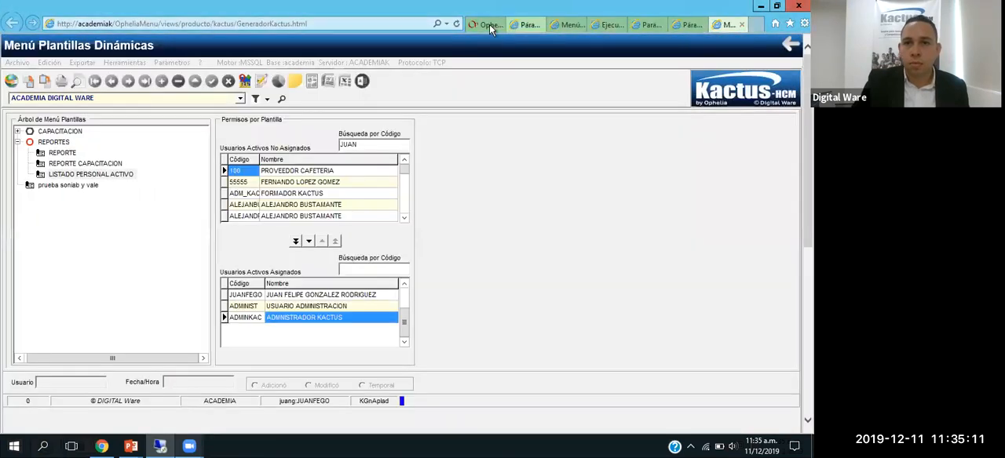
{"action": "left_click", "coordinate": [488, 24]}
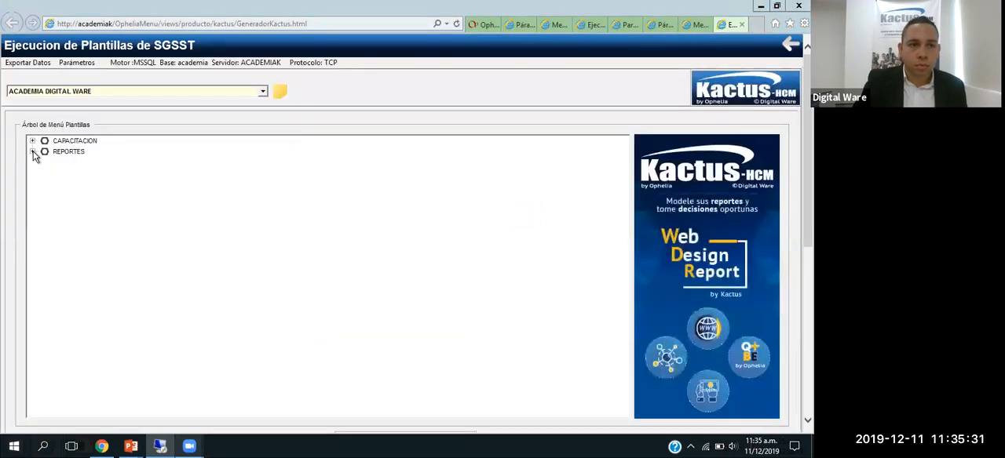
Step: Run LISTADO PERSONAL ACTIVO again from the REPORTES node of the reopened execution program and close its preview
{"action": "left_click", "coordinate": [32, 152]}
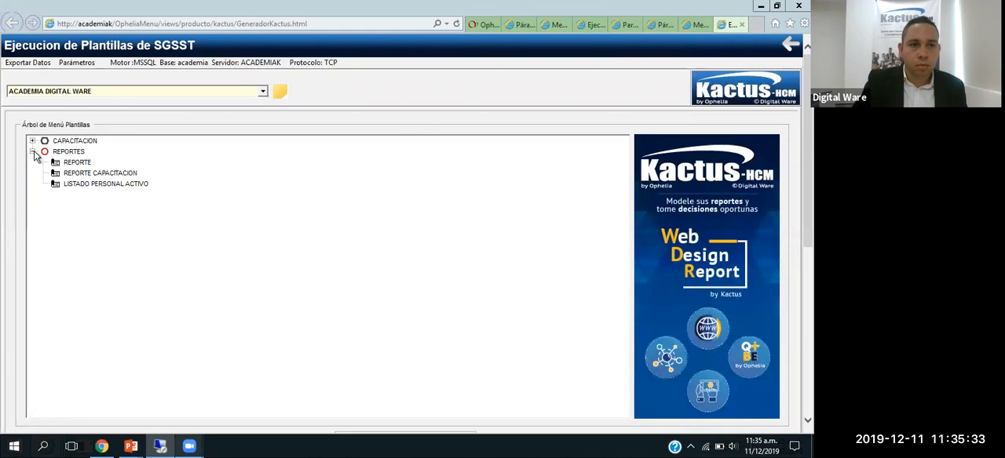
{"action": "left_click", "coordinate": [88, 185]}
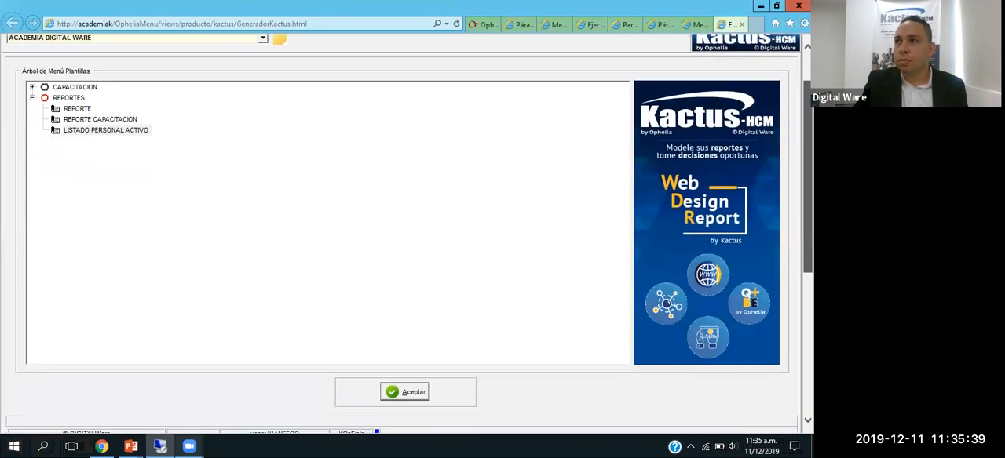
{"action": "left_click_drag", "start_coordinate": [808, 169], "coordinate": [808, 140]}
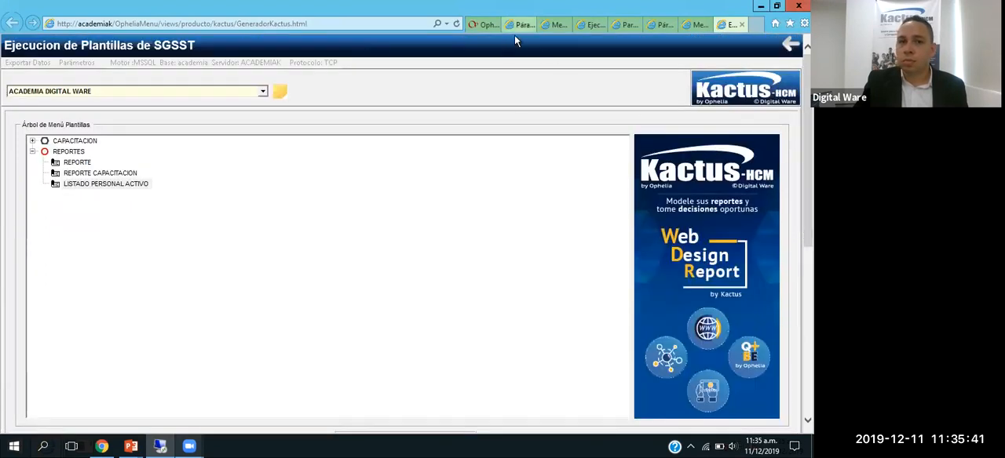
{"action": "scroll", "coordinate": [624, 294], "scroll_direction": "down", "scroll_amount": 3}
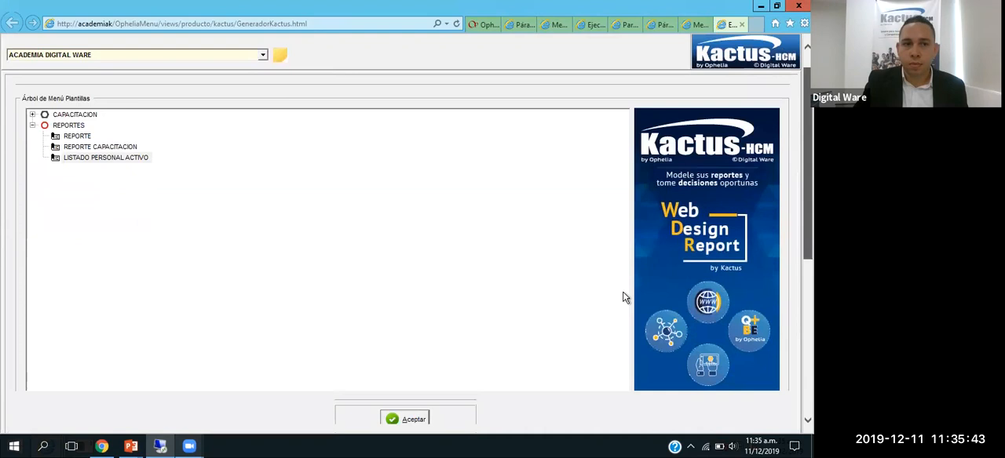
{"action": "left_click", "coordinate": [401, 388]}
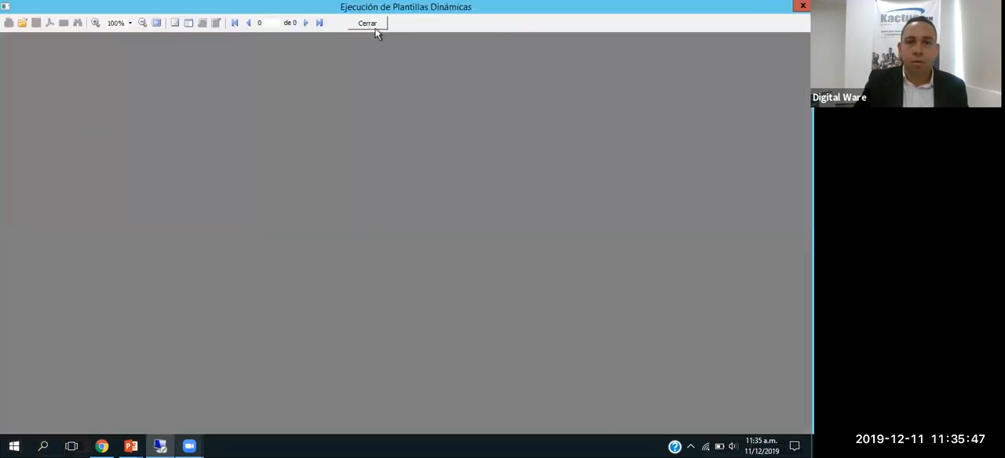
{"action": "left_click", "coordinate": [375, 28]}
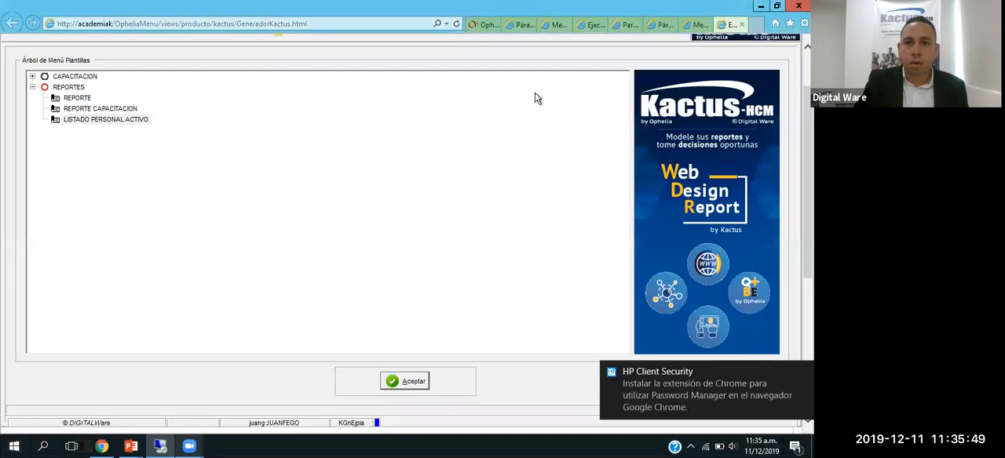
Step: Check the REPORTE CAPACITACION template's parameters, then return to the execution program and try running LISTADO PERSONAL ACTIVO once more
{"action": "left_click", "coordinate": [520, 25]}
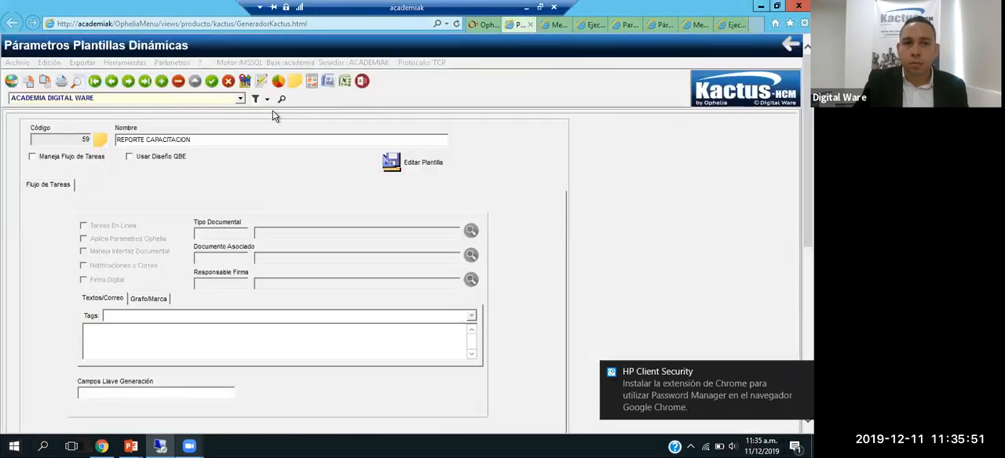
{"action": "left_click", "coordinate": [732, 26]}
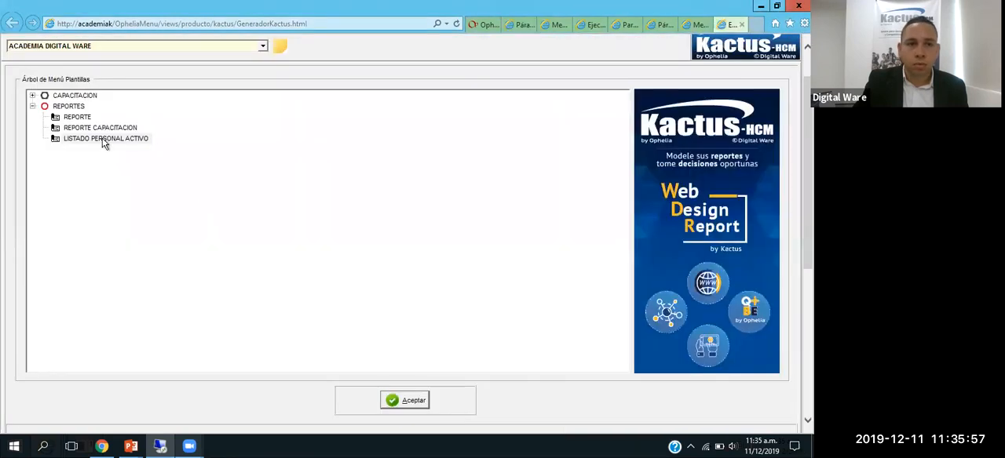
{"action": "left_click", "coordinate": [103, 140]}
{"action": "left_click", "coordinate": [402, 404]}
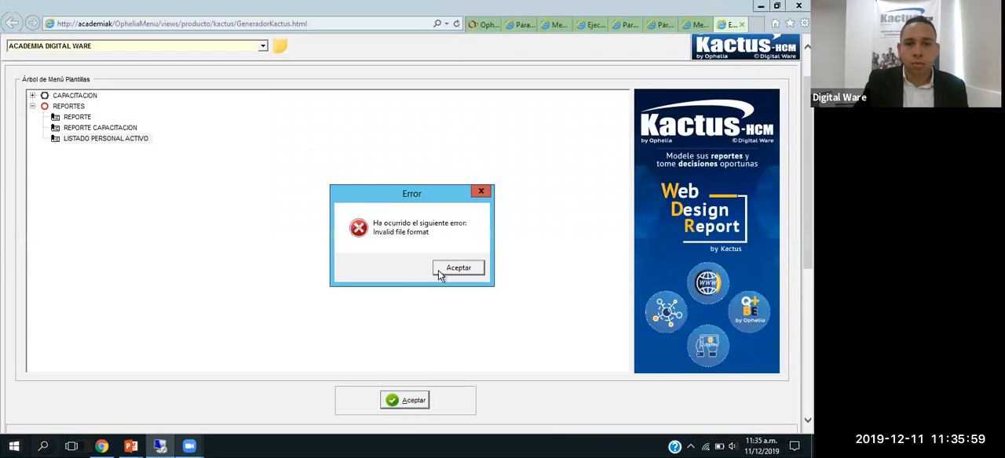
{"action": "left_click", "coordinate": [458, 268]}
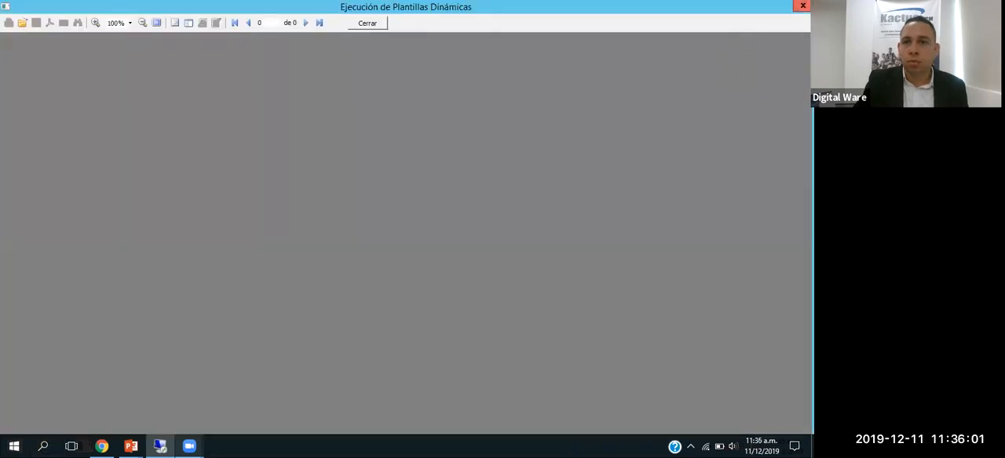
Step: Close the empty report preview and open the Párametros Plantillas Dinámicas program from the Kactus home page
{"action": "left_click", "coordinate": [803, 6]}
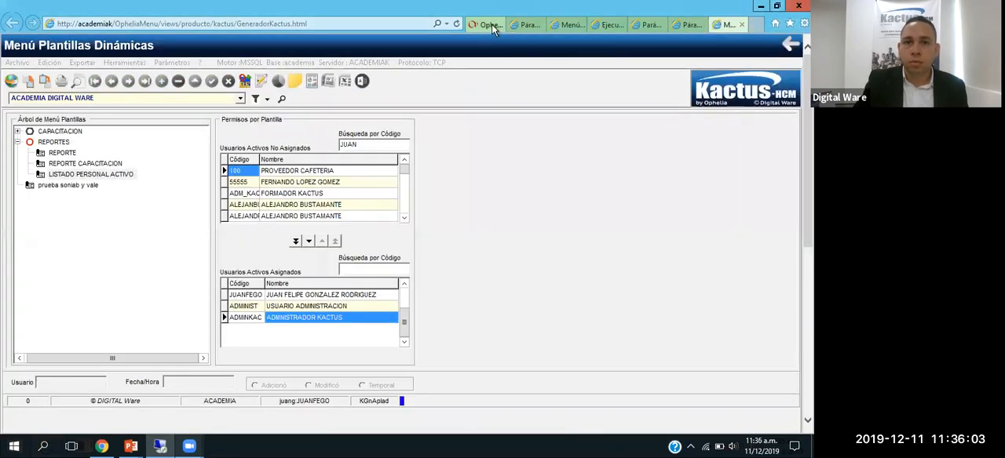
{"action": "left_click", "coordinate": [491, 25]}
{"action": "double_click", "coordinate": [124, 410]}
{"action": "type", "text": "A"}
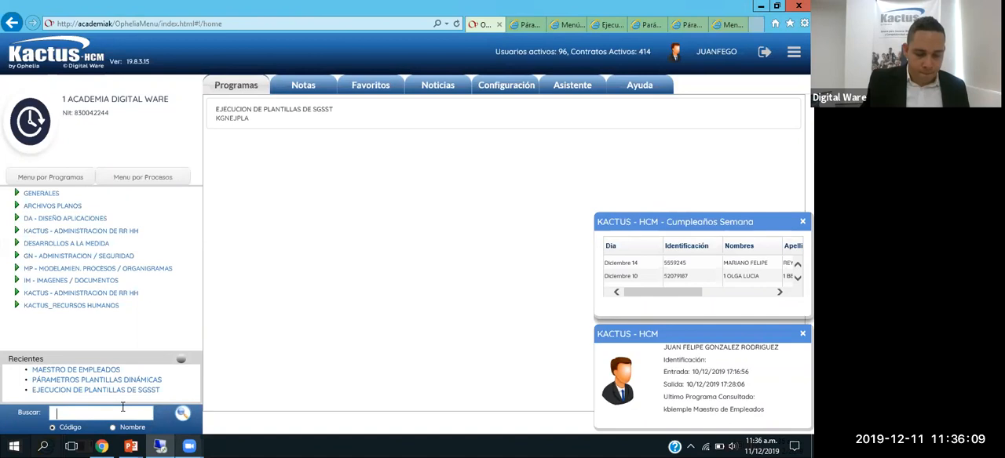
{"action": "type", "text": "PLAD"}
{"action": "key", "text": "Return"}
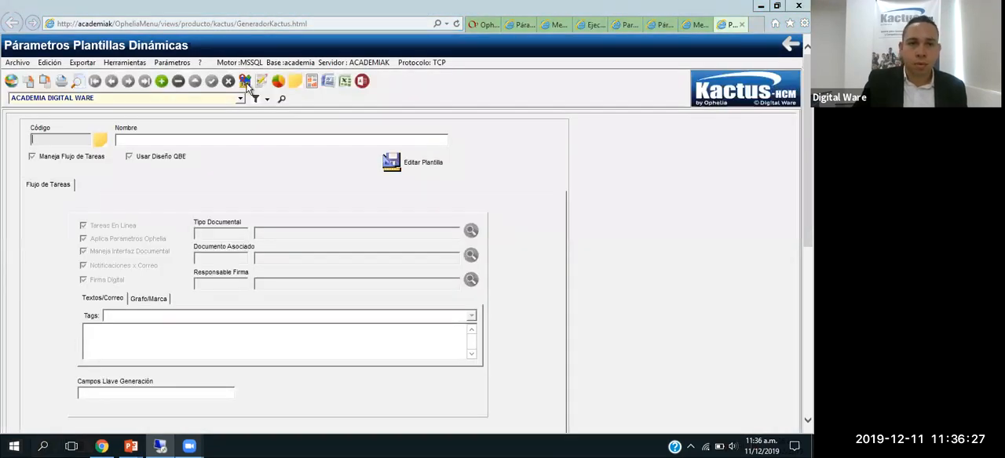
Step: Query the existing templates, load the LISTADO PERSONAL ACTIVO record and open its template in the report designer
{"action": "left_click", "coordinate": [245, 82]}
{"action": "key", "text": "Return"}
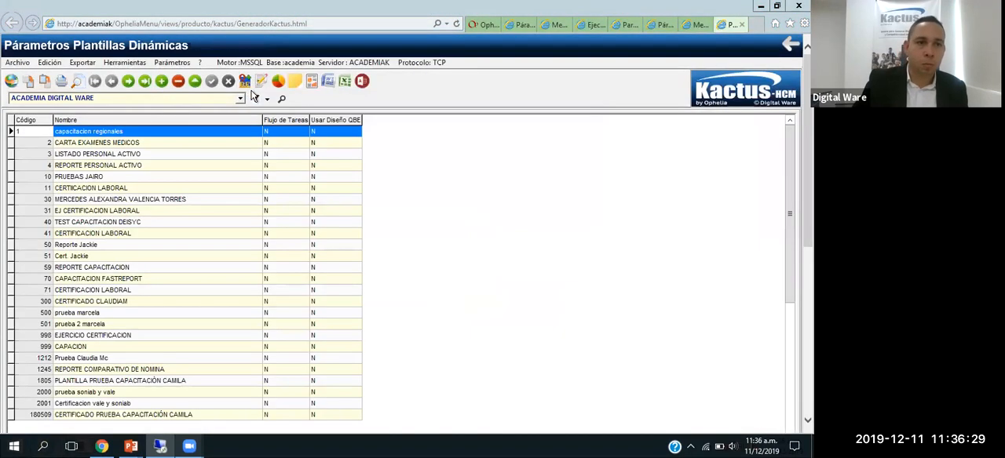
{"action": "double_click", "coordinate": [142, 153]}
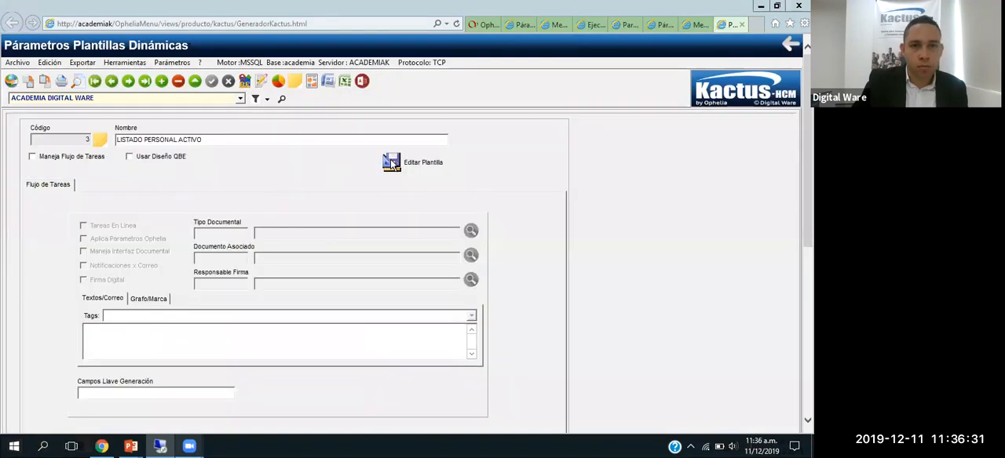
{"action": "left_click", "coordinate": [401, 167]}
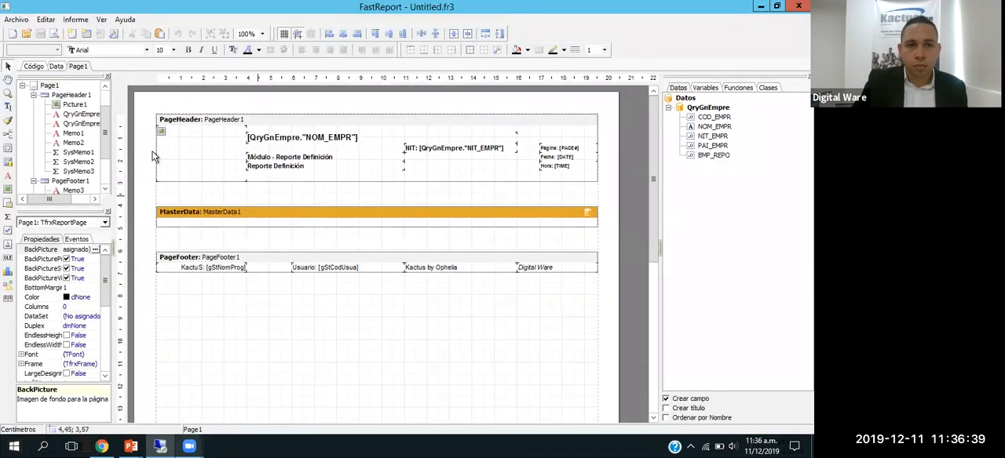
Step: Load the report file REPORTE2.fr3 from the desktop into the designer
{"action": "left_click", "coordinate": [17, 19]}
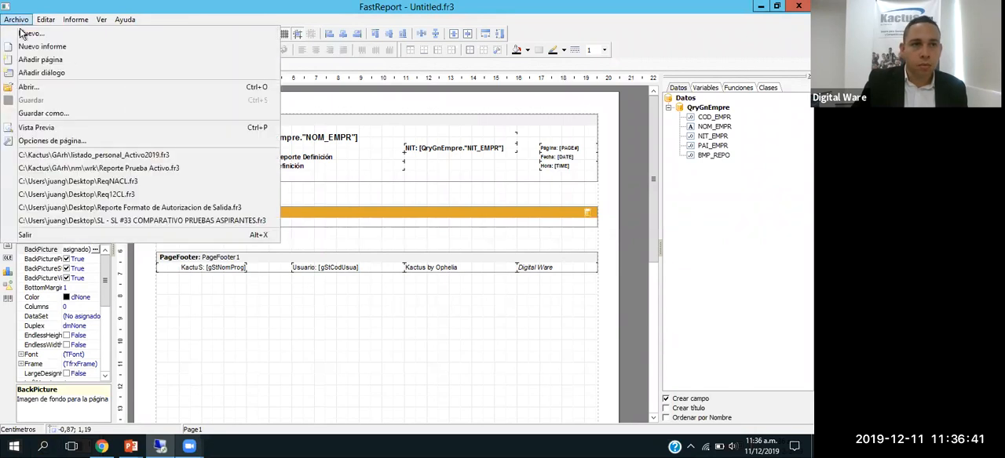
{"action": "left_click", "coordinate": [48, 87]}
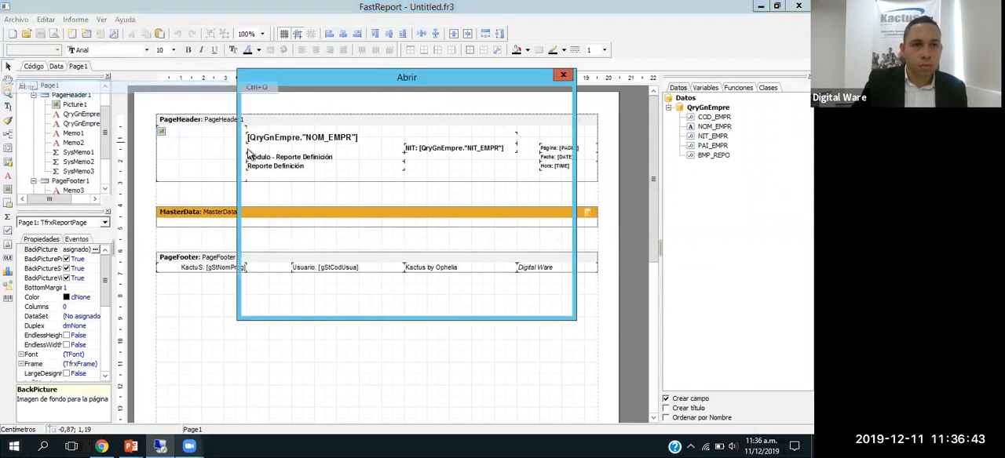
{"action": "scroll", "coordinate": [560, 231], "scroll_direction": "down", "scroll_amount": 5}
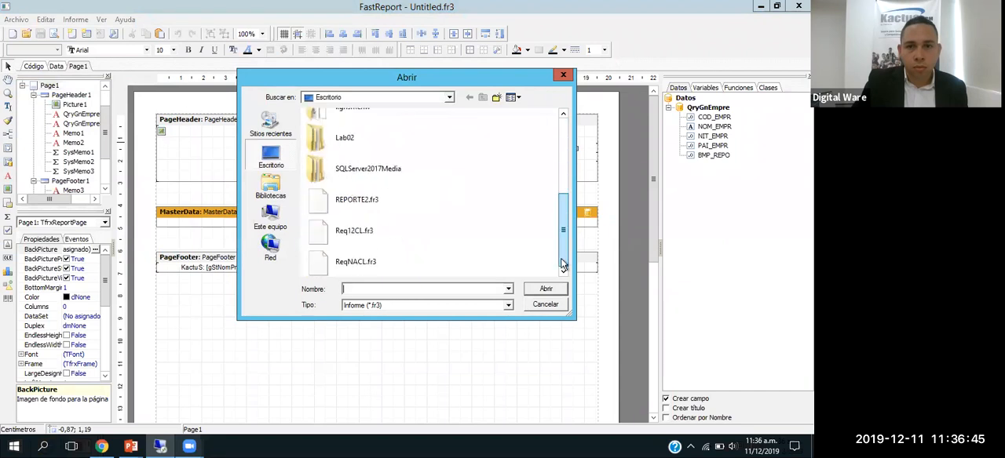
{"action": "left_click", "coordinate": [357, 197]}
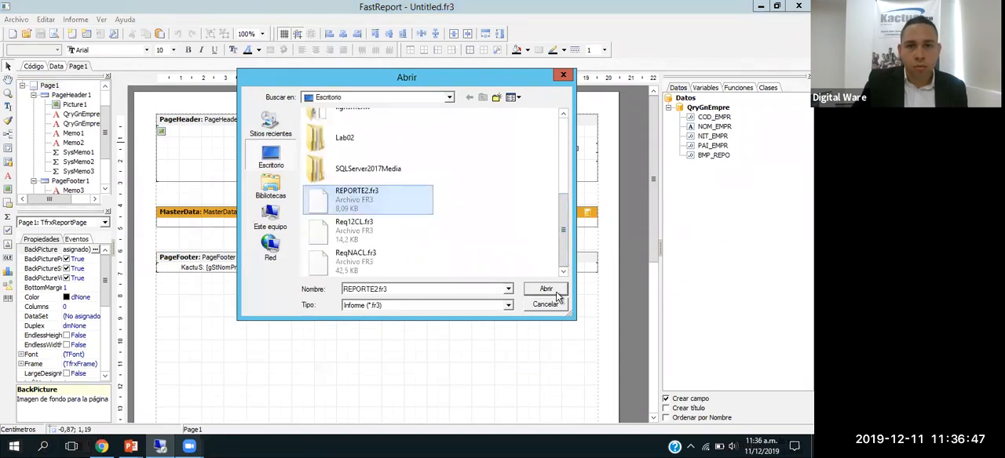
{"action": "left_click", "coordinate": [550, 289]}
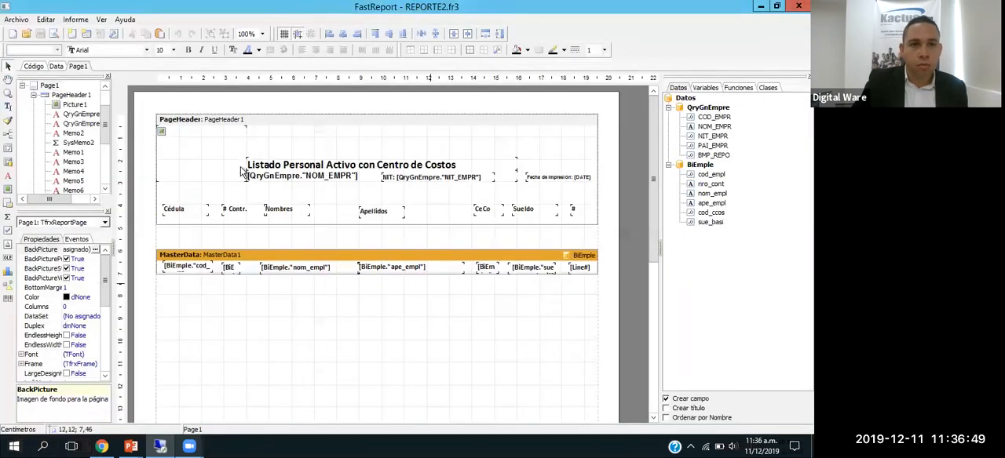
Step: Close the report designer and save the LISTADO PERSONAL ACTIVO template record
{"action": "left_click", "coordinate": [24, 21]}
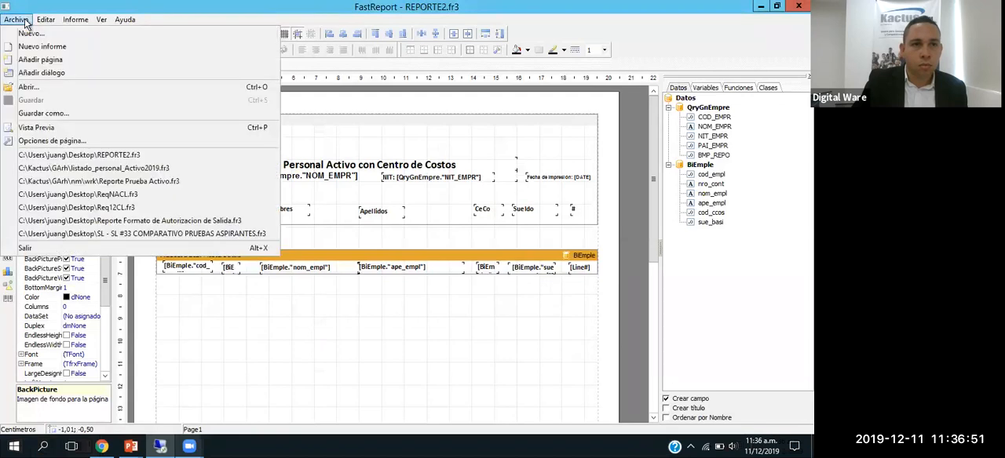
{"action": "left_click", "coordinate": [488, 136]}
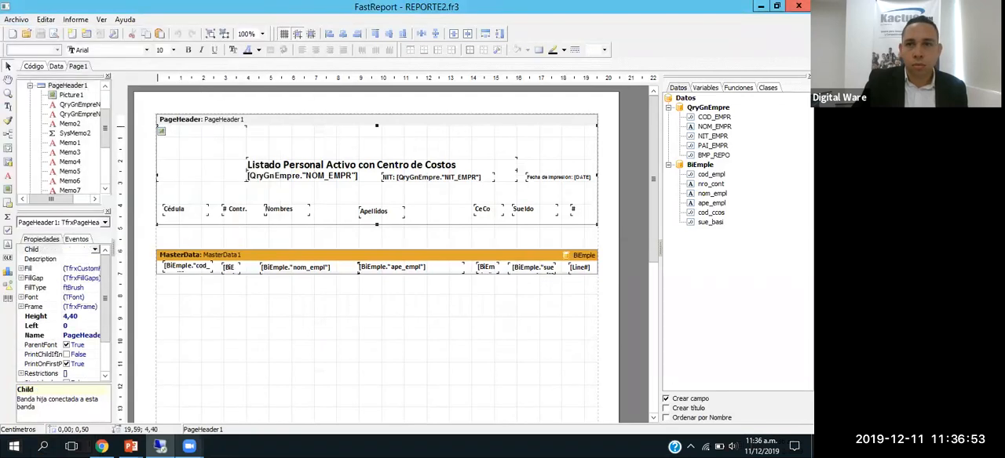
{"action": "left_click", "coordinate": [798, 6]}
{"action": "left_click", "coordinate": [212, 82]}
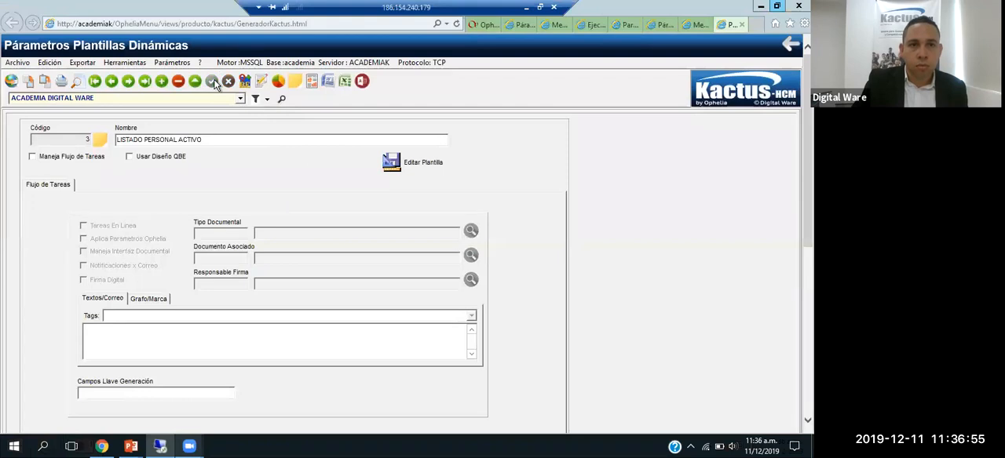
Step: Return to the Kactus home page and open the Ejecucion de Plantillas de SGSST program by its code EJPLA
{"action": "left_click", "coordinate": [479, 25]}
{"action": "double_click", "coordinate": [85, 414]}
{"action": "type", "text": "EJPLA"}
{"action": "key", "text": "Return"}
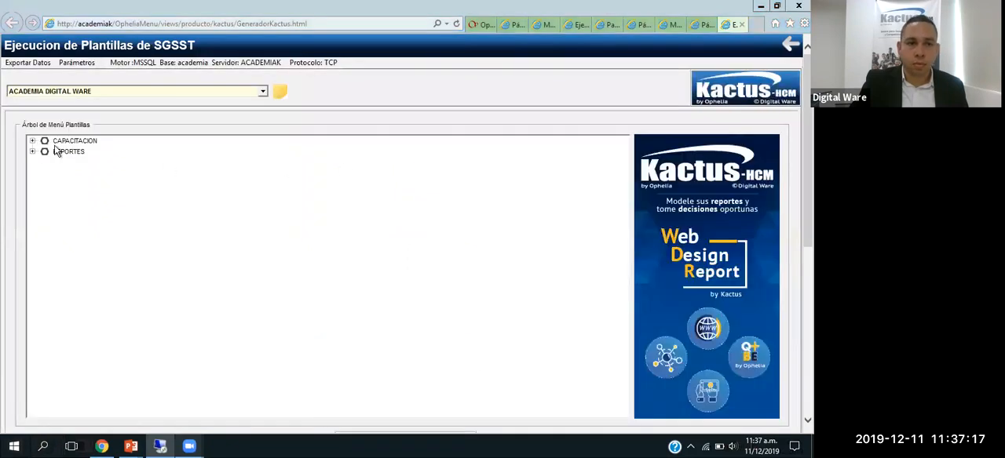
Step: Run LISTADO PERSONAL ACTIVO from the REPORTES node, look through its first page and close the preview
{"action": "left_click", "coordinate": [33, 152]}
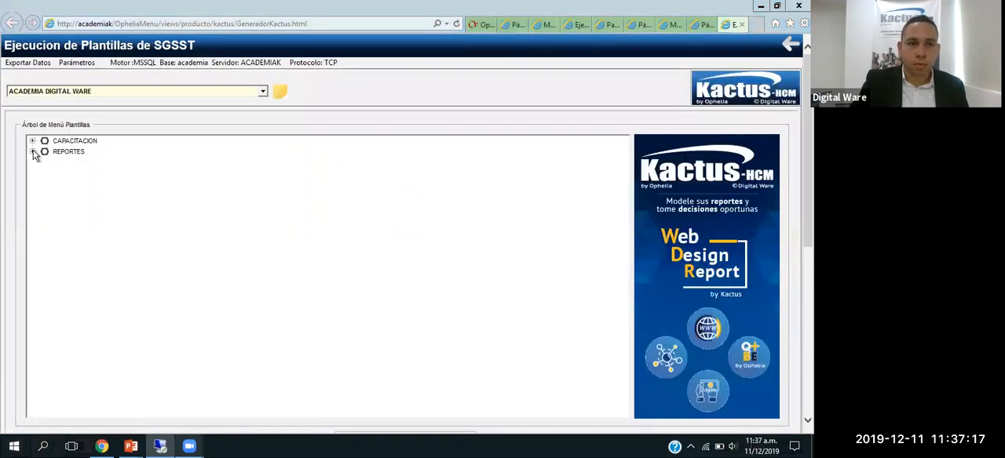
{"action": "left_click", "coordinate": [109, 183]}
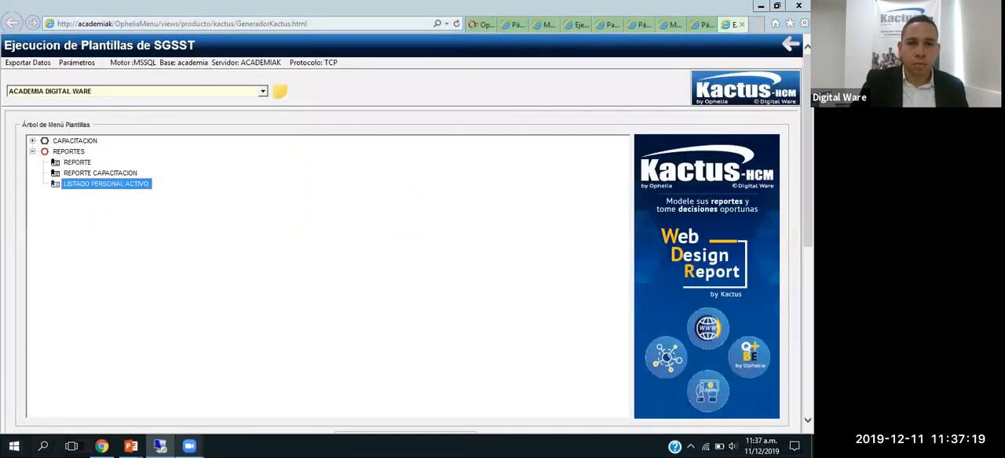
{"action": "scroll", "coordinate": [631, 317], "scroll_direction": "down", "scroll_amount": 2}
{"action": "left_click", "coordinate": [401, 403]}
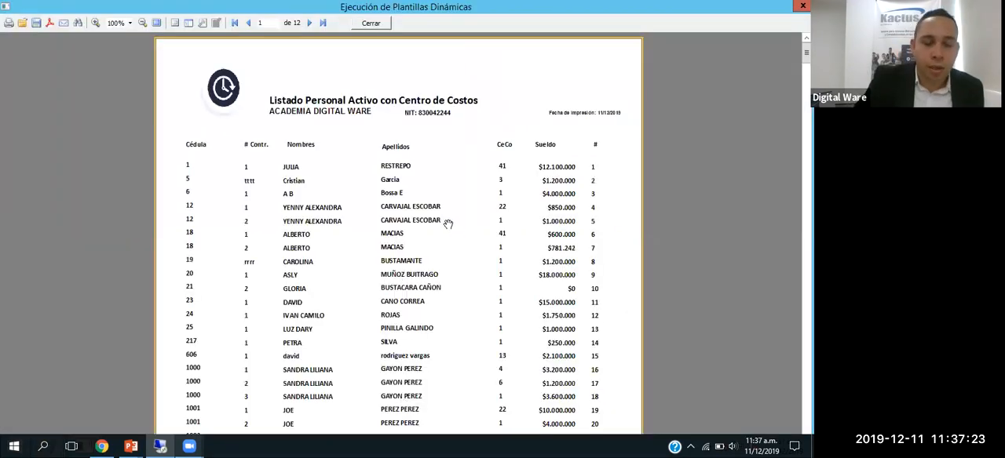
{"action": "scroll", "coordinate": [339, 144], "scroll_direction": "down", "scroll_amount": 5}
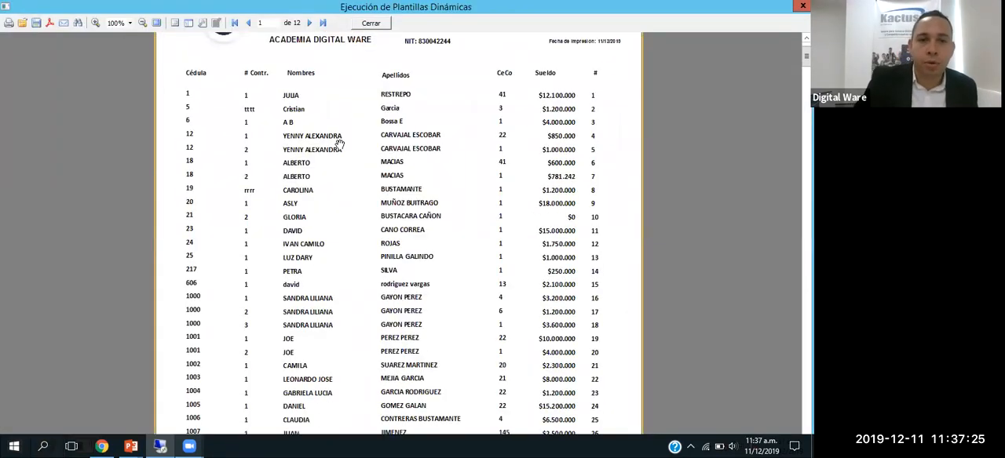
{"action": "left_click", "coordinate": [371, 23]}
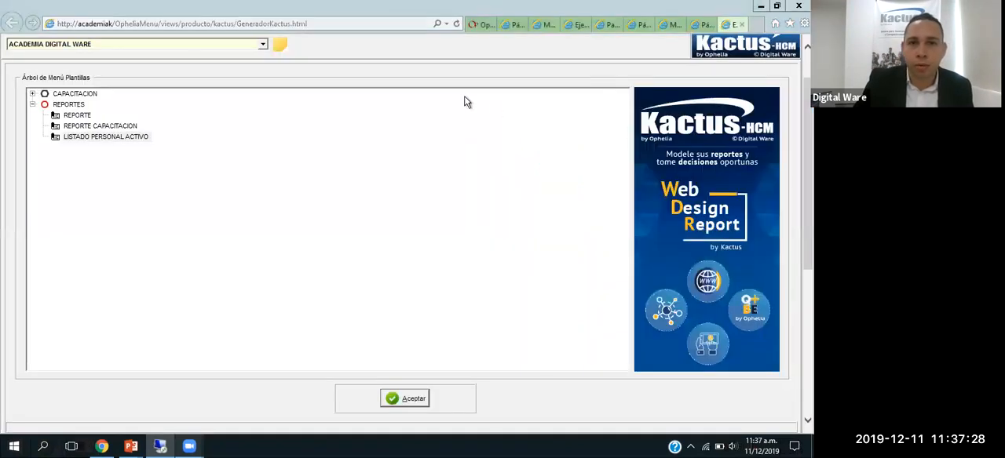
Step: Reopen the LISTADO PERSONAL ACTIVO design from the template parameters, then close the designer and save the record again
{"action": "left_click", "coordinate": [668, 25]}
{"action": "left_click", "coordinate": [696, 26]}
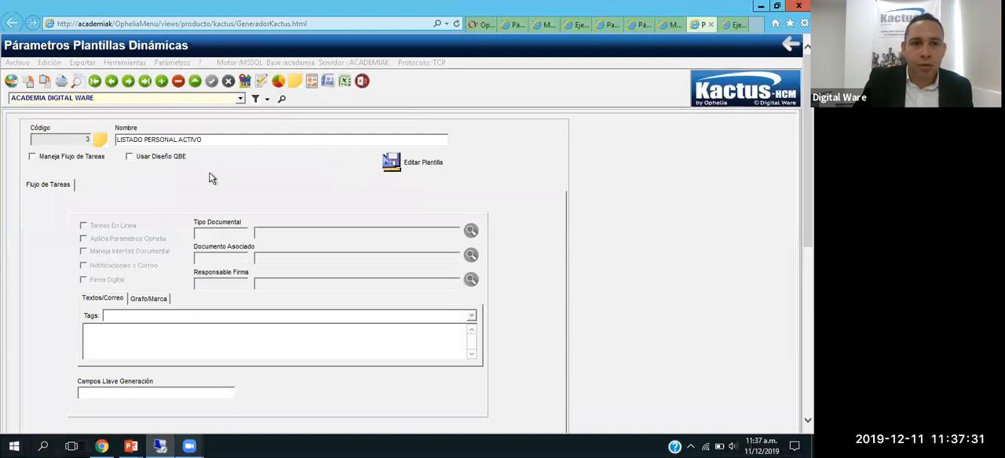
{"action": "left_click", "coordinate": [413, 165]}
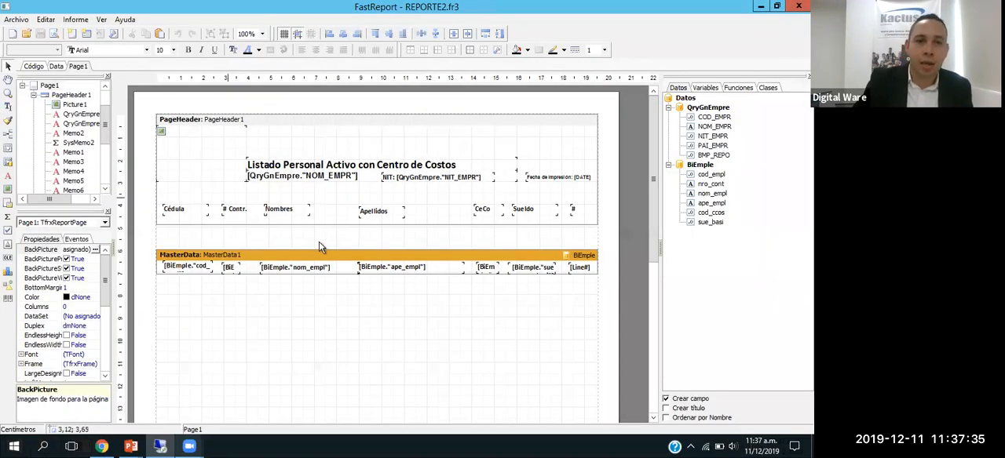
{"action": "left_click", "coordinate": [799, 5]}
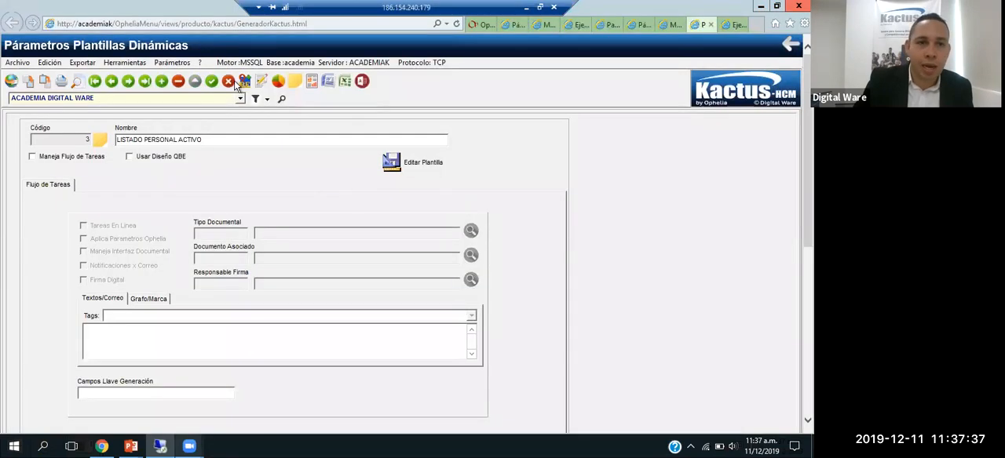
{"action": "left_click", "coordinate": [211, 82]}
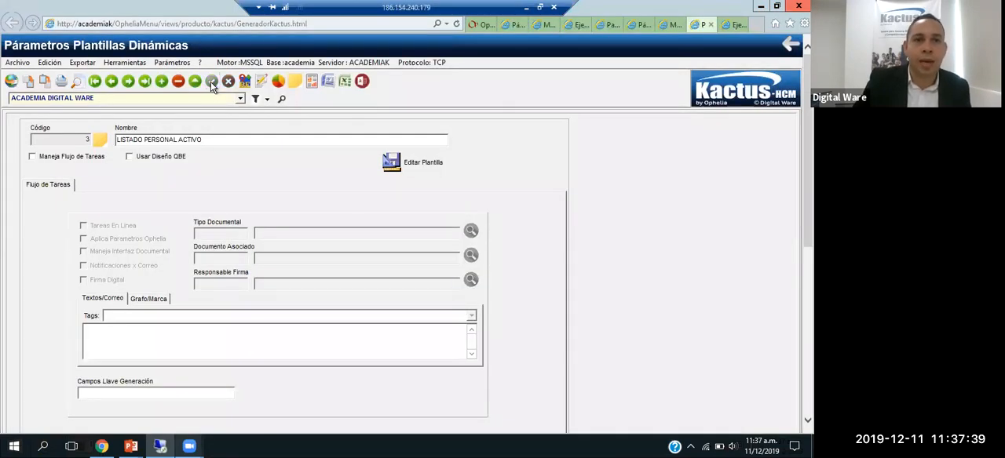
{"action": "triple_click", "coordinate": [140, 140]}
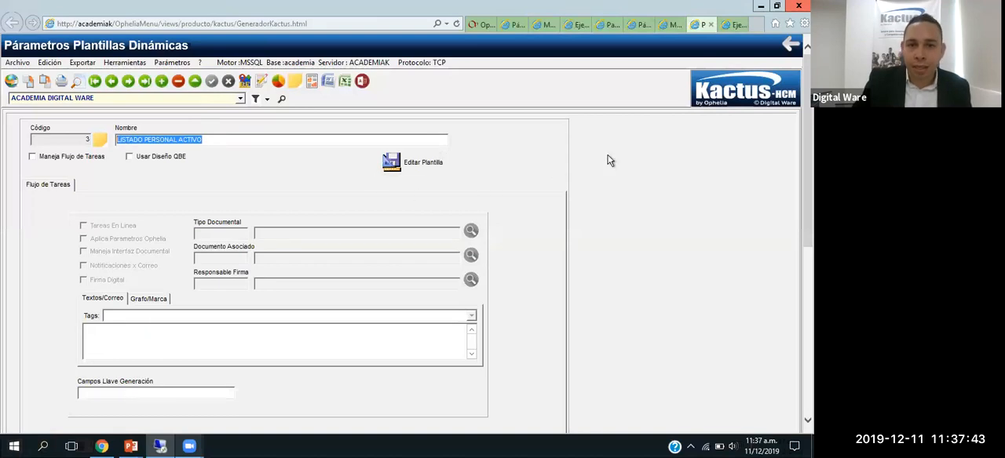
Step: Run LISTADO PERSONAL ACTIVO again from the execution program, look through the report's pages and close the preview
{"action": "left_click", "coordinate": [736, 24]}
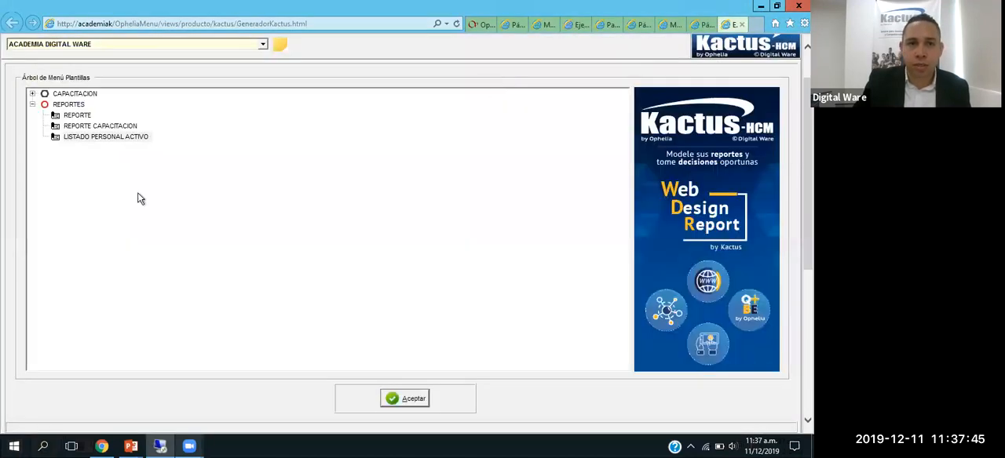
{"action": "left_click", "coordinate": [119, 137]}
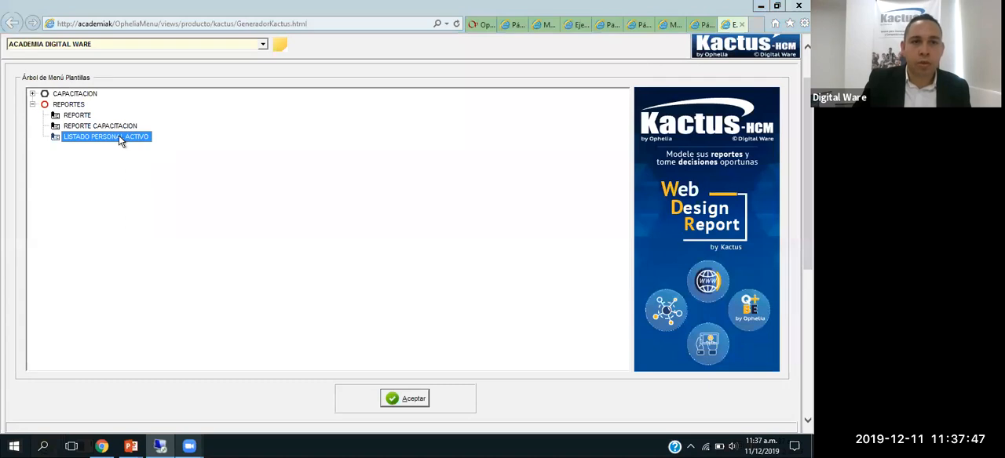
{"action": "left_click", "coordinate": [408, 399]}
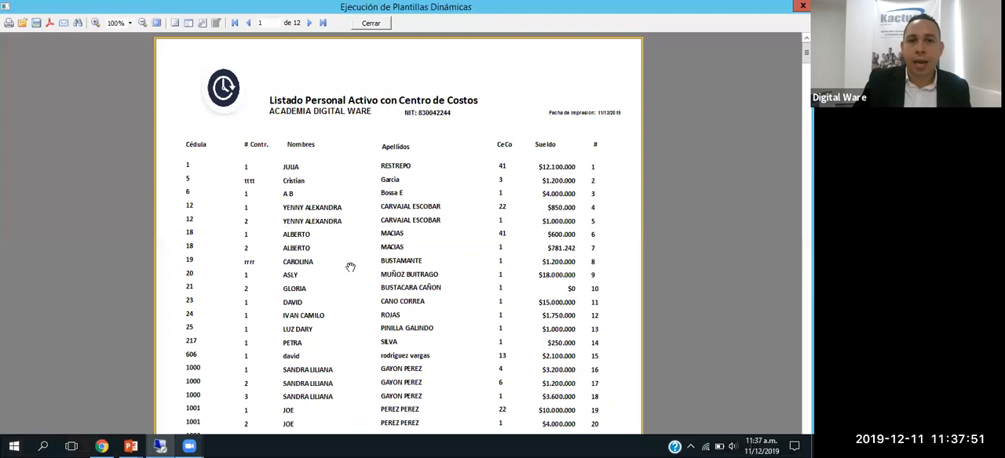
{"action": "scroll", "coordinate": [350, 267], "scroll_direction": "down", "scroll_amount": 10}
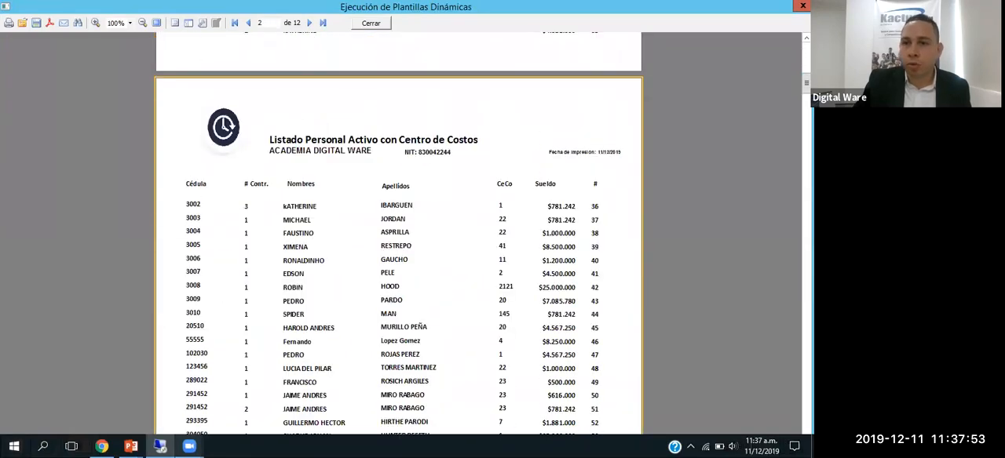
{"action": "scroll", "coordinate": [398, 252], "scroll_direction": "down", "scroll_amount": 20}
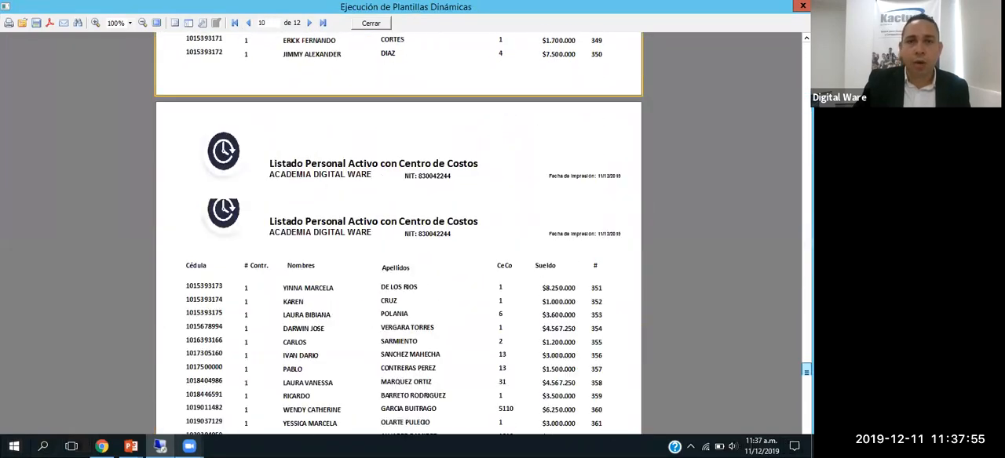
{"action": "scroll", "coordinate": [399, 251], "scroll_direction": "down", "scroll_amount": 7}
{"action": "scroll", "coordinate": [398, 236], "scroll_direction": "up", "scroll_amount": 15}
{"action": "scroll", "coordinate": [114, 135], "scroll_direction": "up", "scroll_amount": 20}
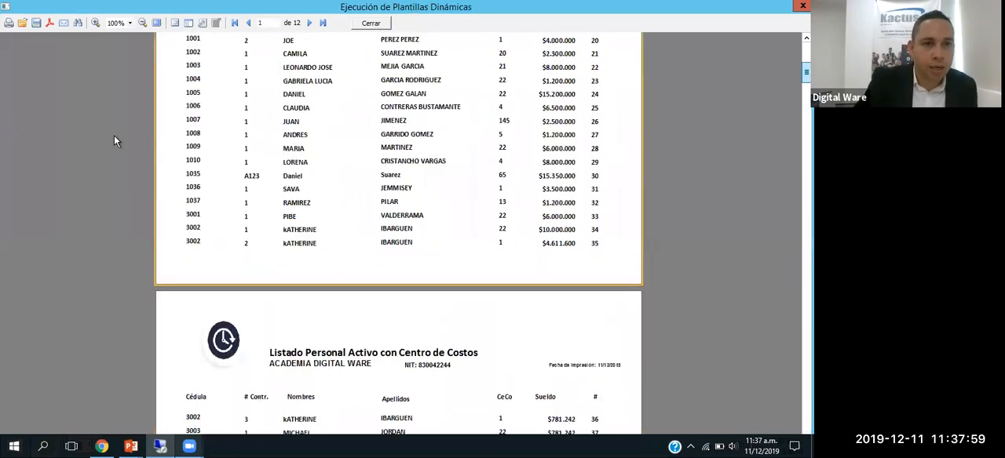
{"action": "key", "text": "Escape"}
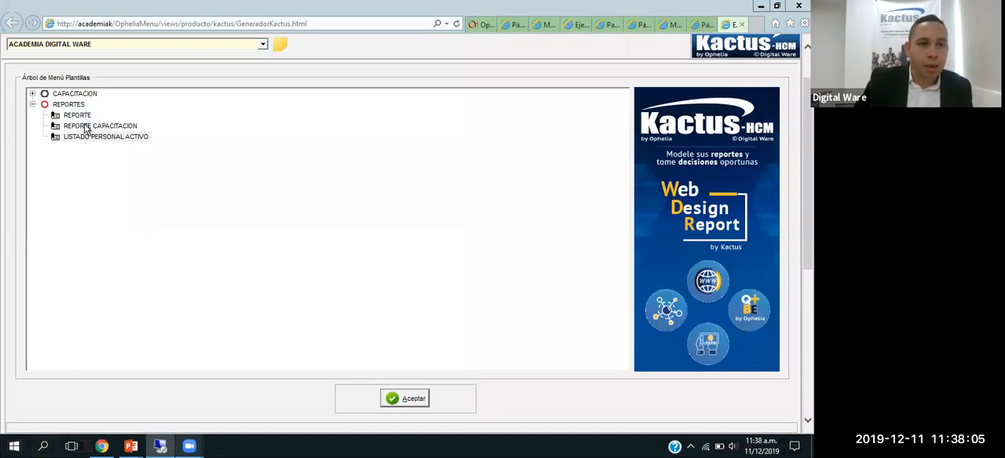
Step: Run REPORTE CAPACITACION from the REPORTES node and look through the first pages of its listing
{"action": "left_click", "coordinate": [87, 127]}
{"action": "left_click", "coordinate": [403, 399]}
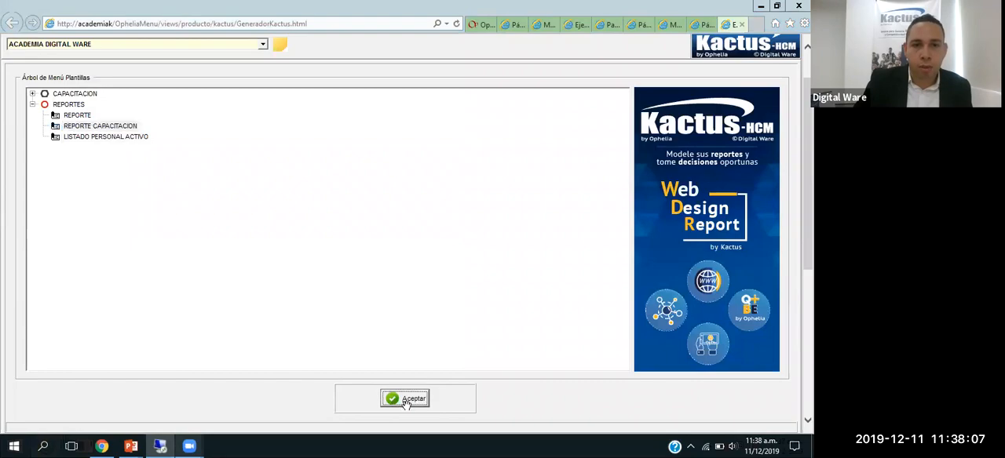
{"action": "scroll", "coordinate": [401, 161], "scroll_direction": "down", "scroll_amount": 15}
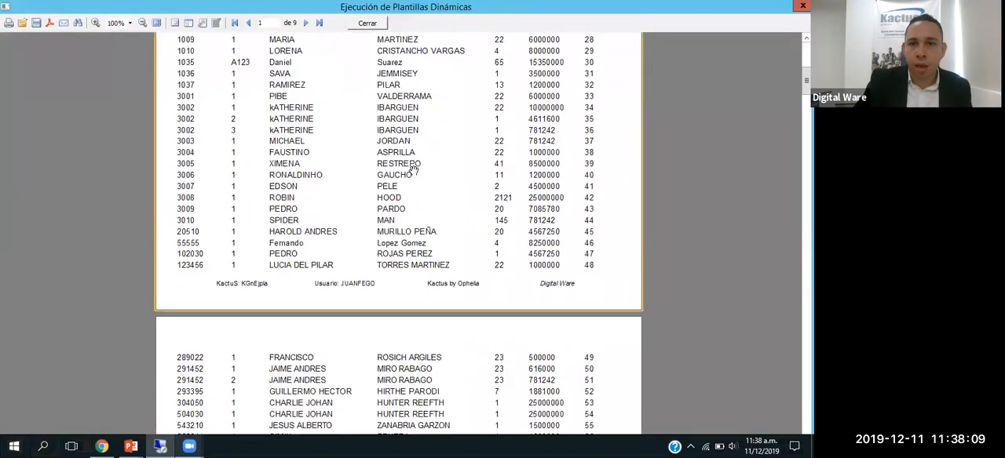
{"action": "scroll", "coordinate": [430, 173], "scroll_direction": "down", "scroll_amount": 10}
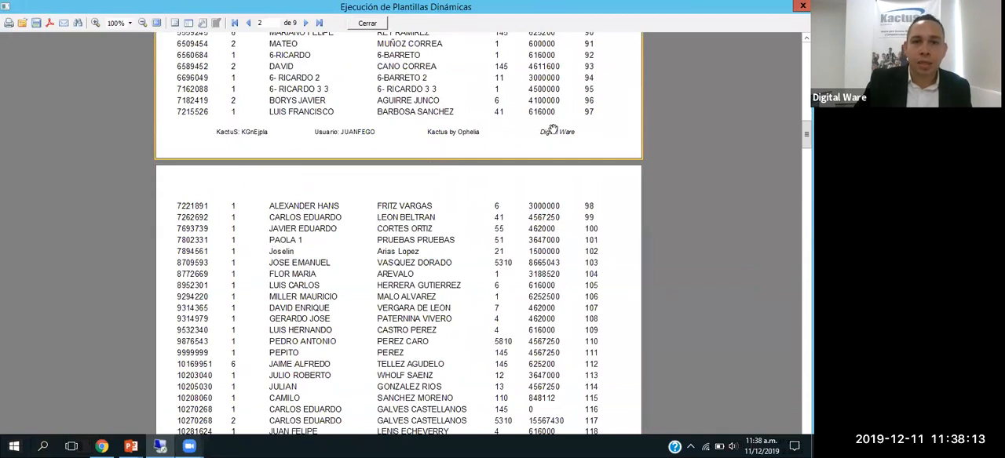
Step: Look further through the pages of REPORTE CAPACITACION and close the preview
{"action": "scroll", "coordinate": [555, 181], "scroll_direction": "down", "scroll_amount": 8}
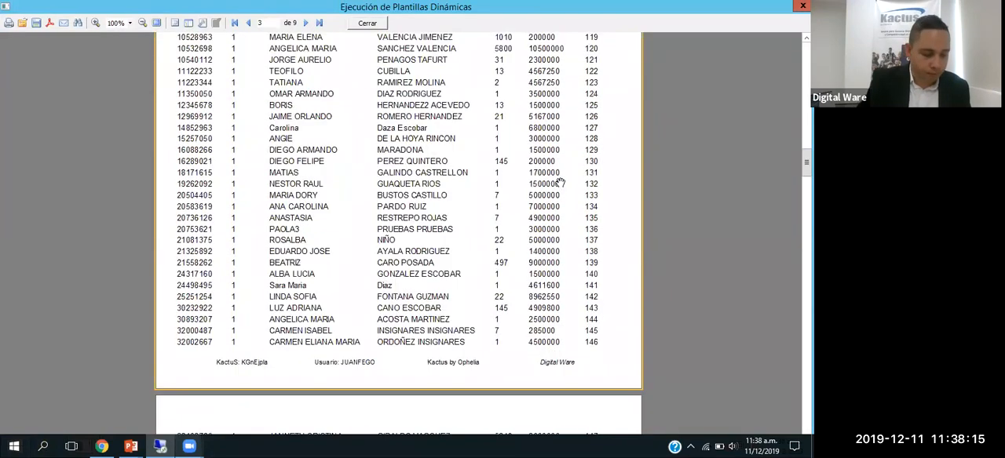
{"action": "key", "text": "Escape"}
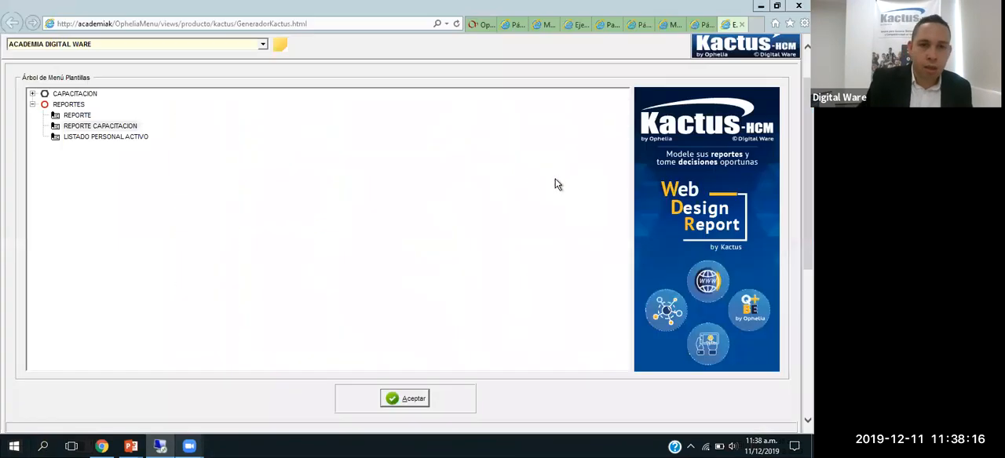
Step: Run REPORTE from the REPORTES node with 22/10/2018 as the Fecha de Corte
{"action": "left_click", "coordinate": [78, 116]}
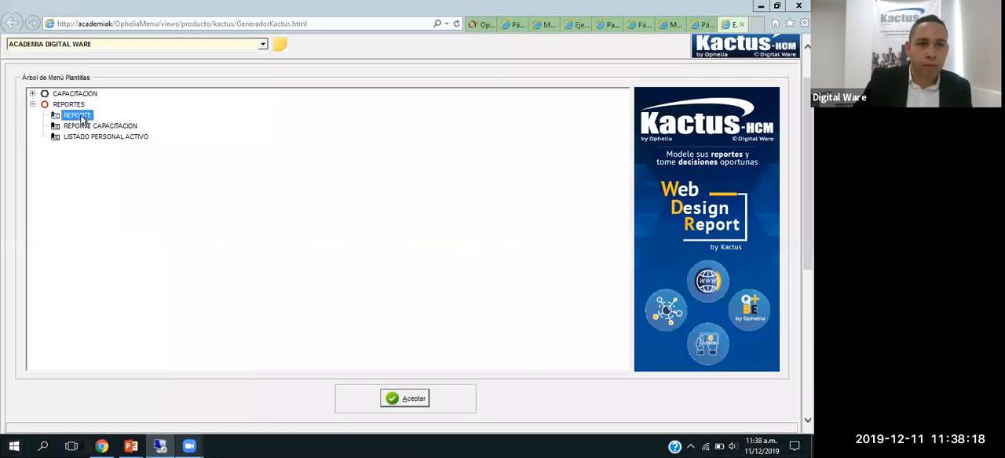
{"action": "left_click", "coordinate": [414, 402]}
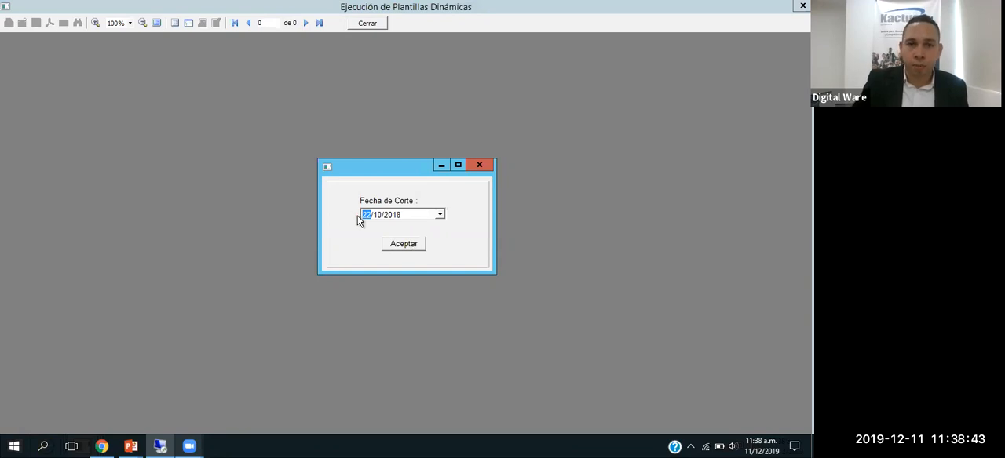
{"action": "left_click", "coordinate": [402, 244]}
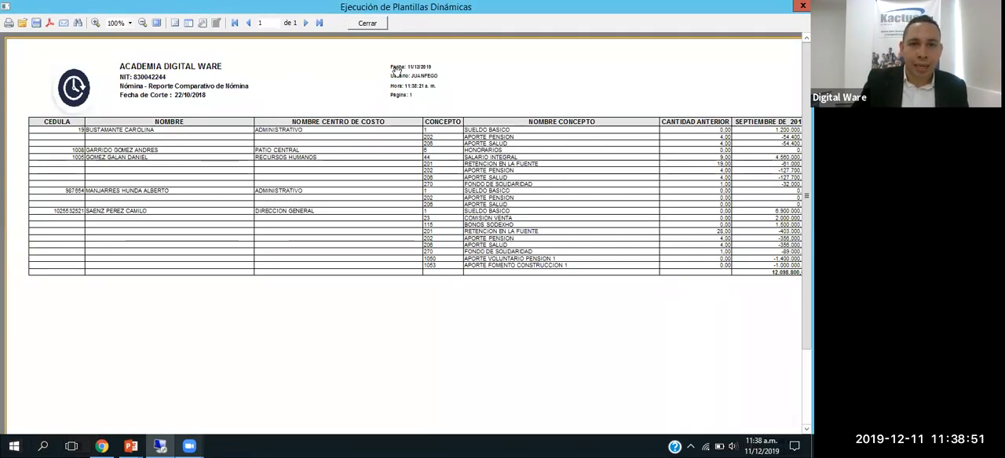
Step: Examine the comparative payroll report across its full width, from CEDULA to DIFERENCIA, and close the preview
{"action": "scroll", "coordinate": [349, 127], "scroll_direction": "down", "scroll_amount": 5}
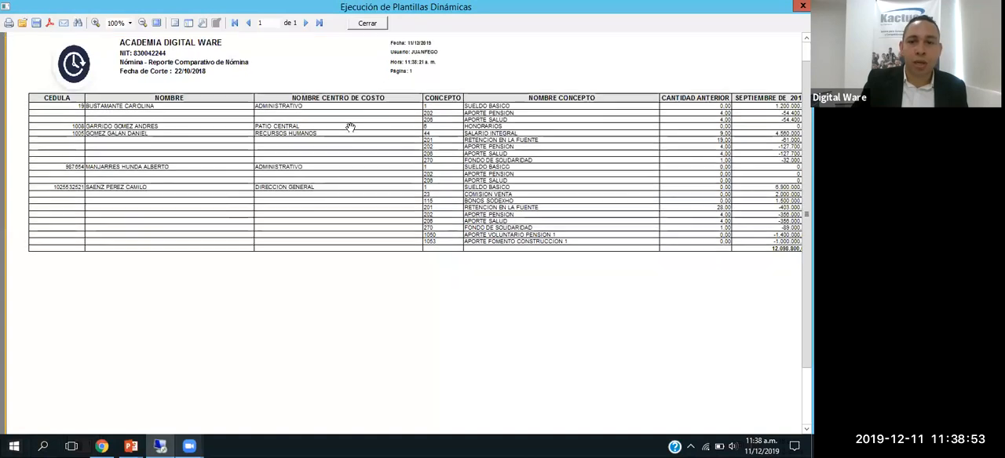
{"action": "scroll", "coordinate": [276, 106], "scroll_direction": "up", "scroll_amount": 5}
{"action": "scroll", "coordinate": [280, 259], "scroll_direction": "down", "scroll_amount": 1}
{"action": "scroll", "coordinate": [281, 265], "scroll_direction": "up", "scroll_amount": 1}
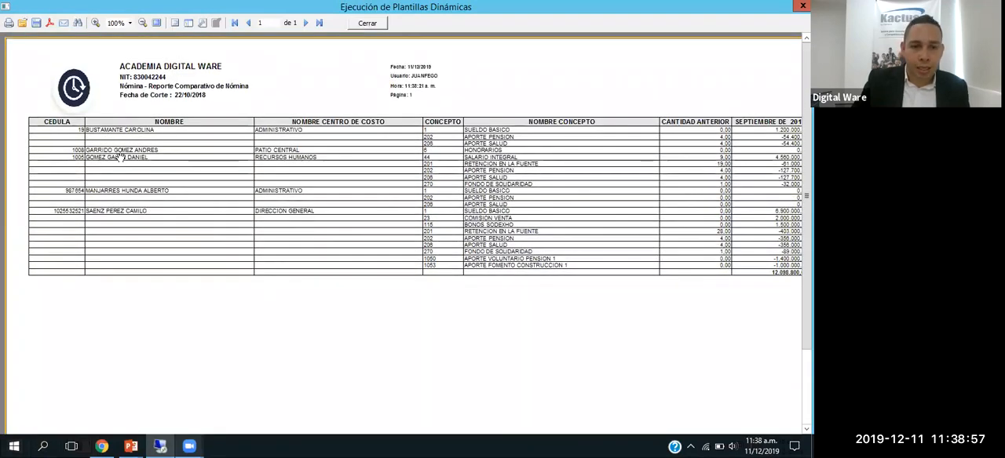
{"action": "left_click_drag", "start_coordinate": [214, 405], "coordinate": [134, 388]}
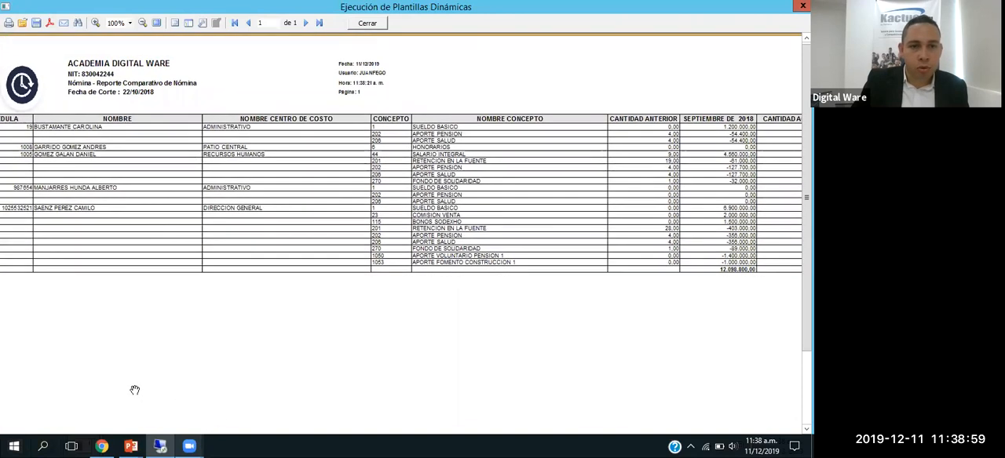
{"action": "left_click_drag", "start_coordinate": [597, 208], "coordinate": [665, 215]}
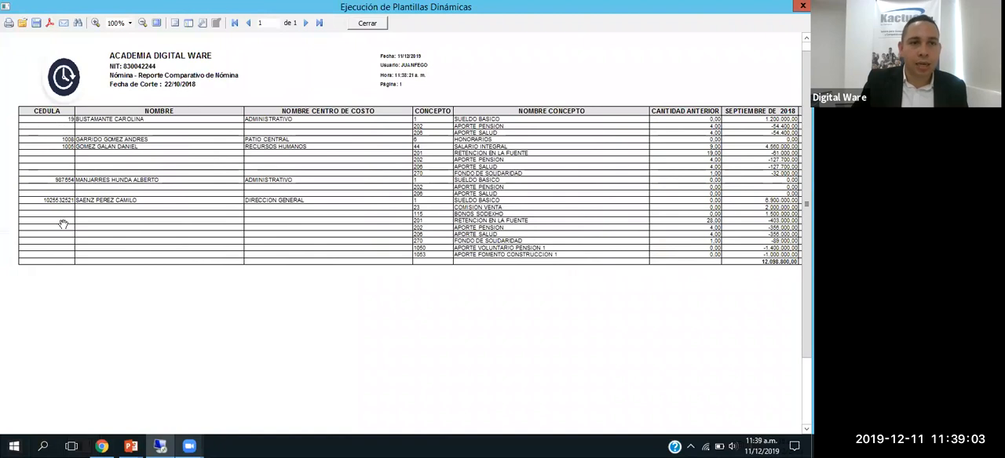
{"action": "left_click_drag", "start_coordinate": [322, 148], "coordinate": [302, 151]}
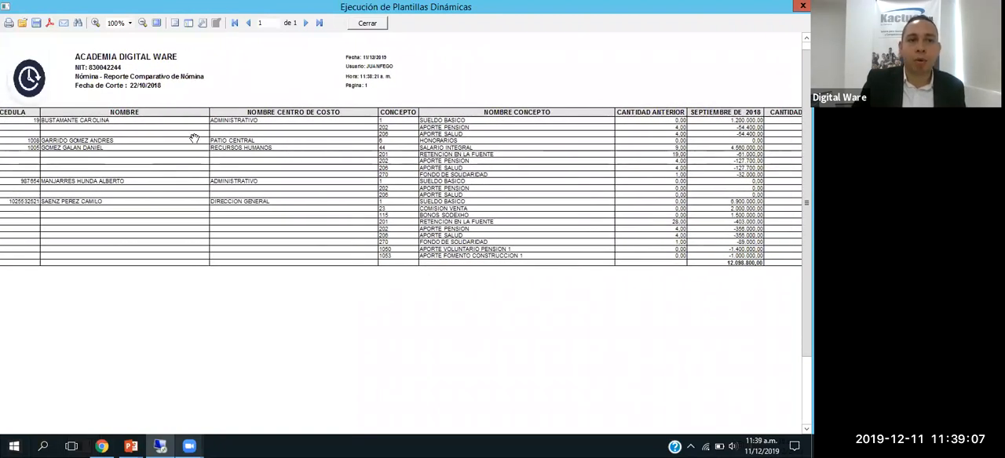
{"action": "left_click_drag", "start_coordinate": [299, 144], "coordinate": [187, 145]}
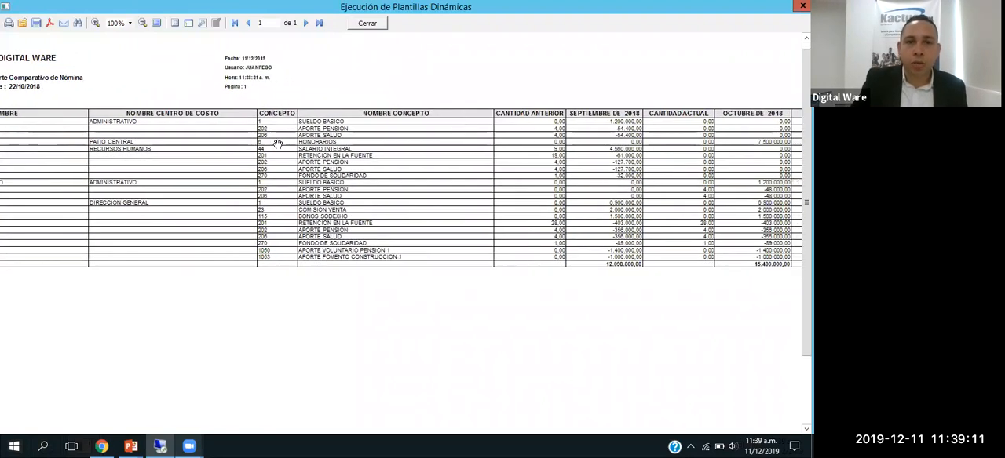
{"action": "left_click_drag", "start_coordinate": [328, 158], "coordinate": [288, 139]}
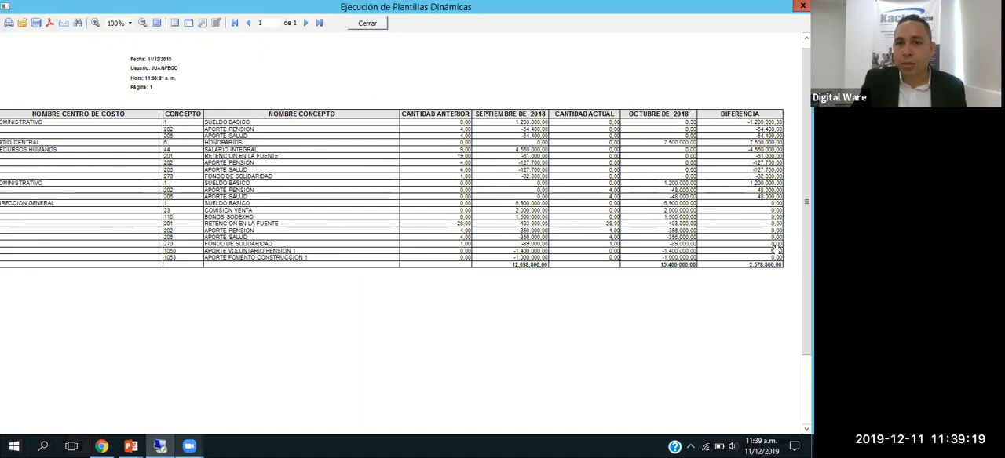
{"action": "left_click_drag", "start_coordinate": [72, 203], "coordinate": [448, 209]}
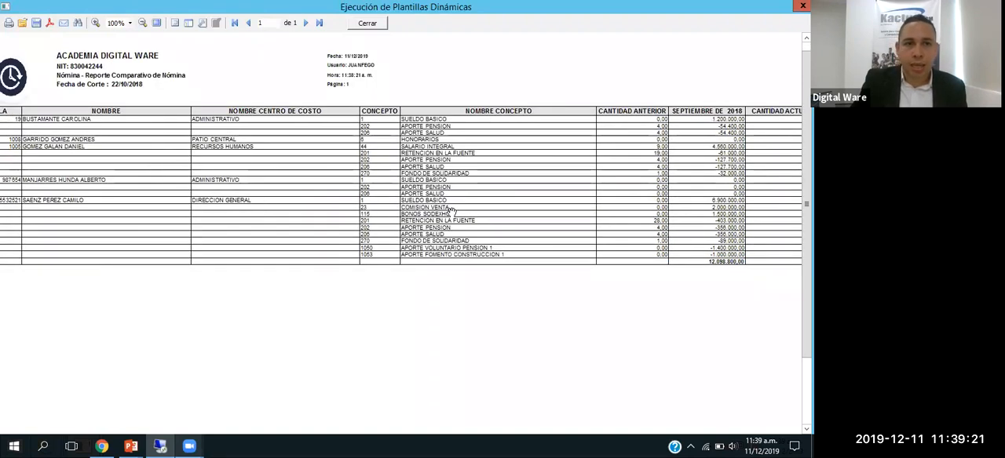
{"action": "left_click", "coordinate": [361, 26]}
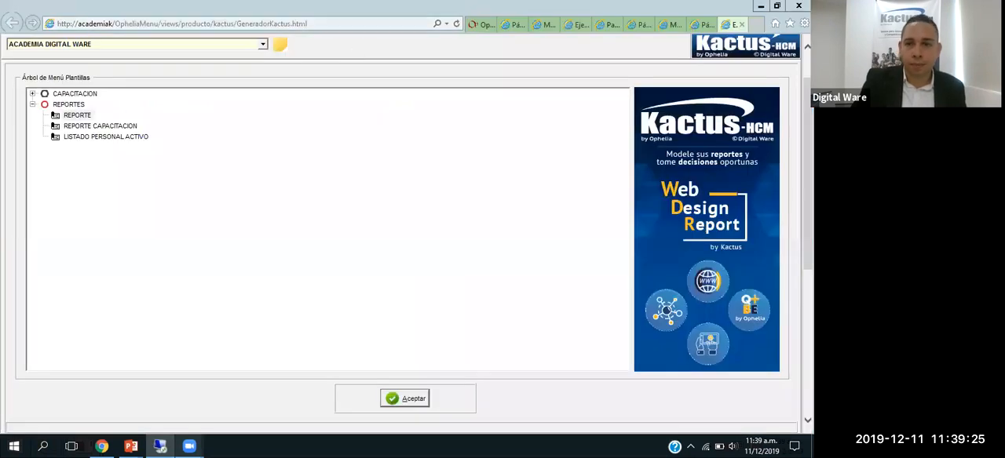
Step: Close the open template execution, parameter and web service program pages, and close the Windows Presentation Foundation host that stopped working
{"action": "left_click_drag", "start_coordinate": [807, 135], "coordinate": [807, 110]}
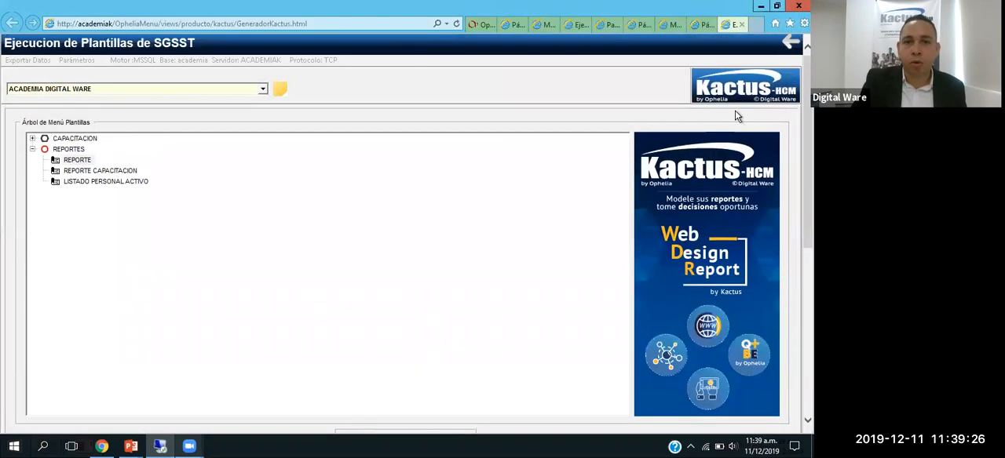
{"action": "left_click", "coordinate": [742, 26]}
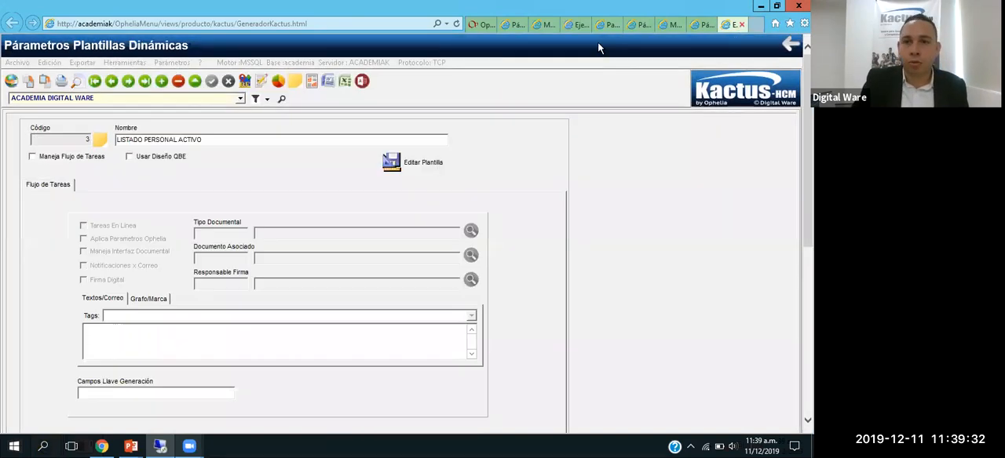
{"action": "left_click", "coordinate": [522, 25]}
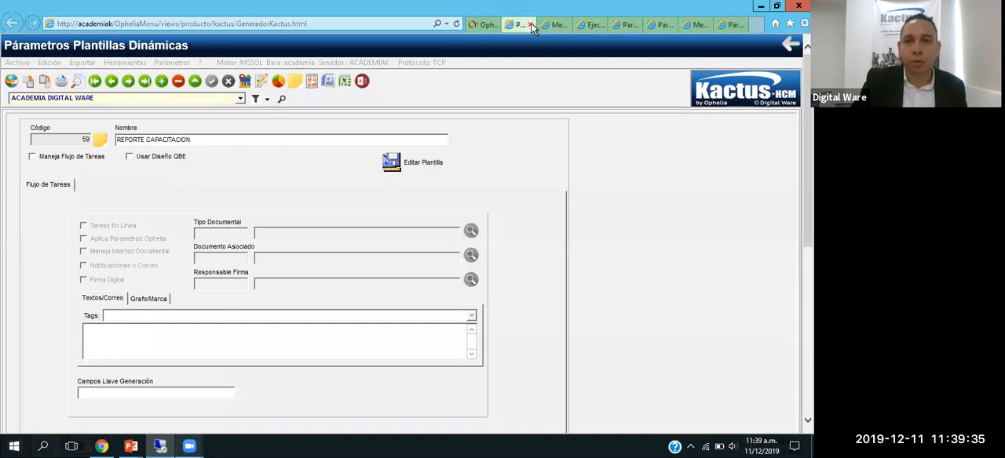
{"action": "left_click", "coordinate": [531, 25]}
{"action": "left_click", "coordinate": [531, 24]}
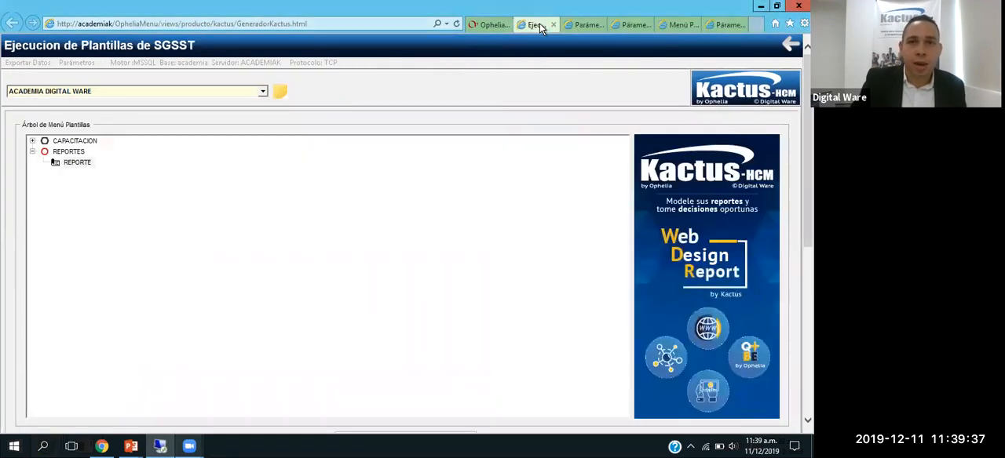
{"action": "left_click", "coordinate": [554, 26]}
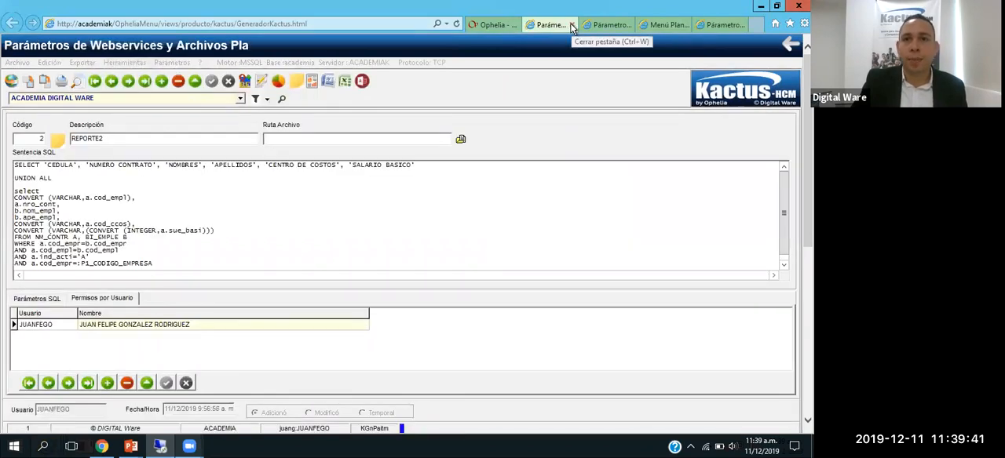
{"action": "left_click", "coordinate": [572, 28]}
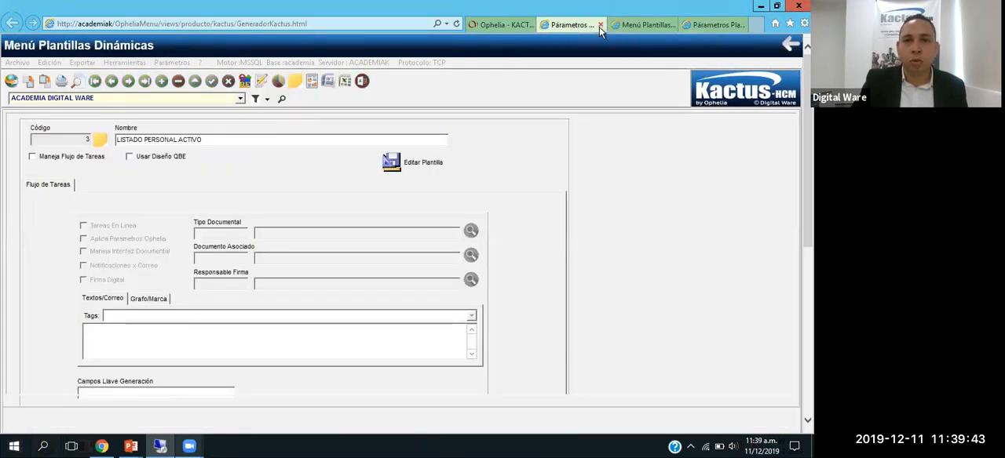
{"action": "left_click", "coordinate": [599, 26]}
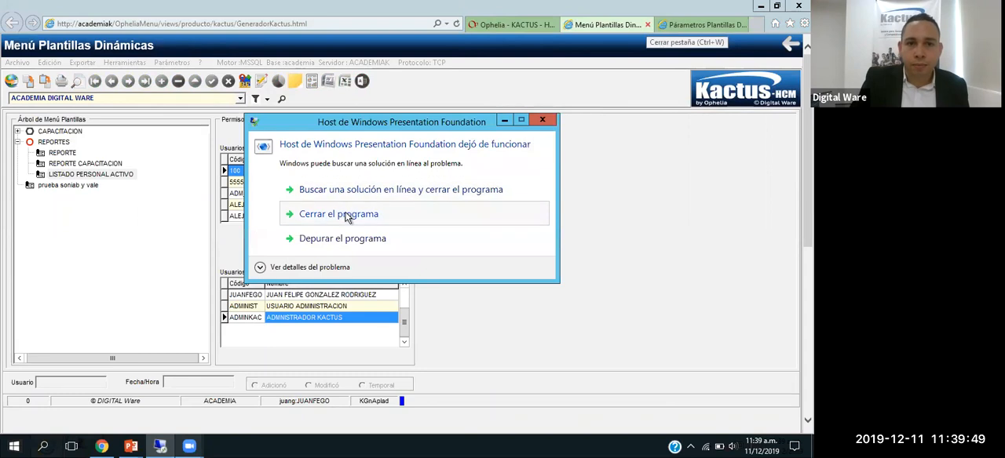
{"action": "left_click", "coordinate": [350, 214]}
Step: Find and open the program with code PAITM, and close the remaining dynamic template menu and parameter pages
{"action": "left_click", "coordinate": [507, 23]}
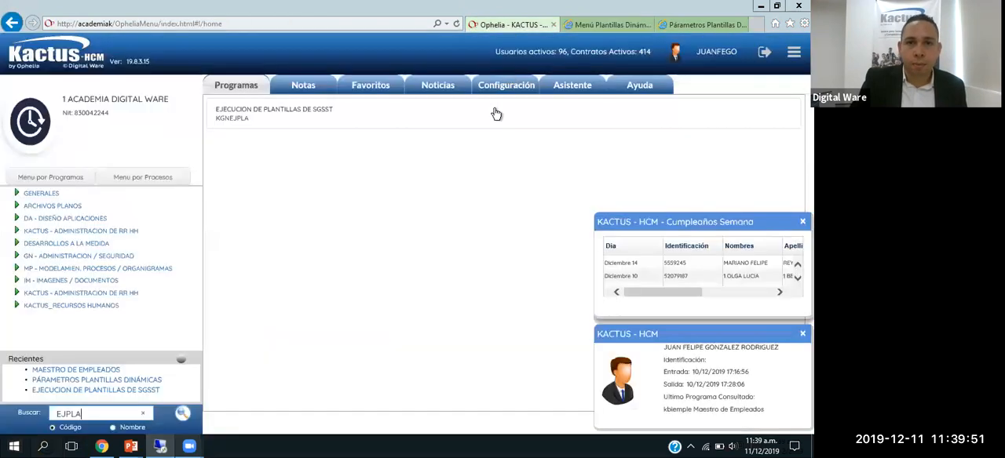
{"action": "double_click", "coordinate": [140, 422]}
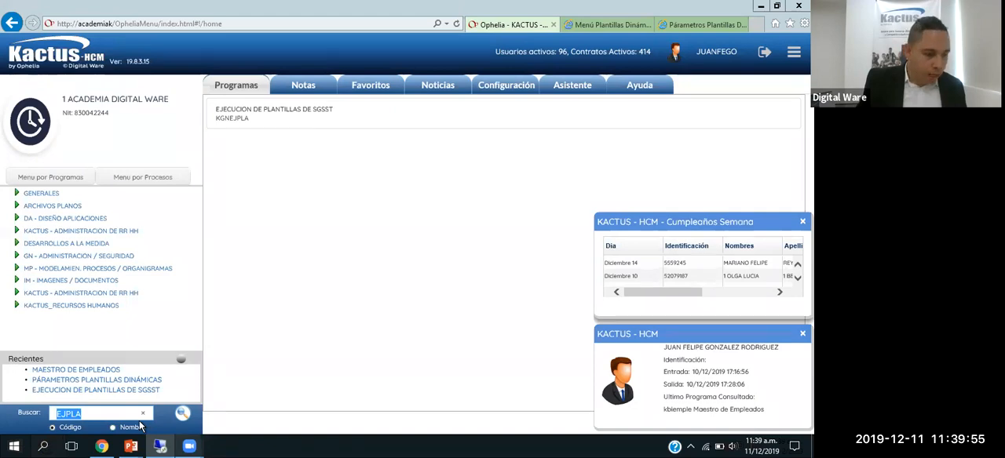
{"action": "type", "text": "P"}
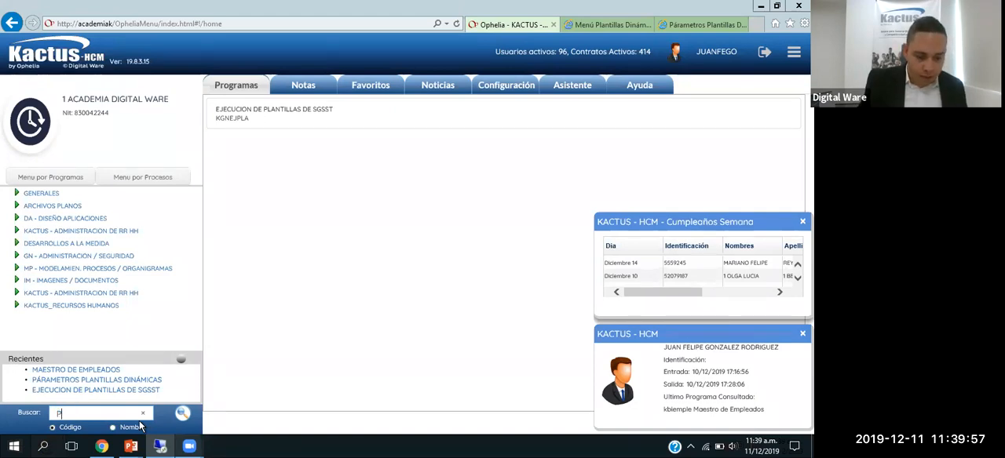
{"action": "type", "text": "AITM"}
{"action": "key", "text": "Return"}
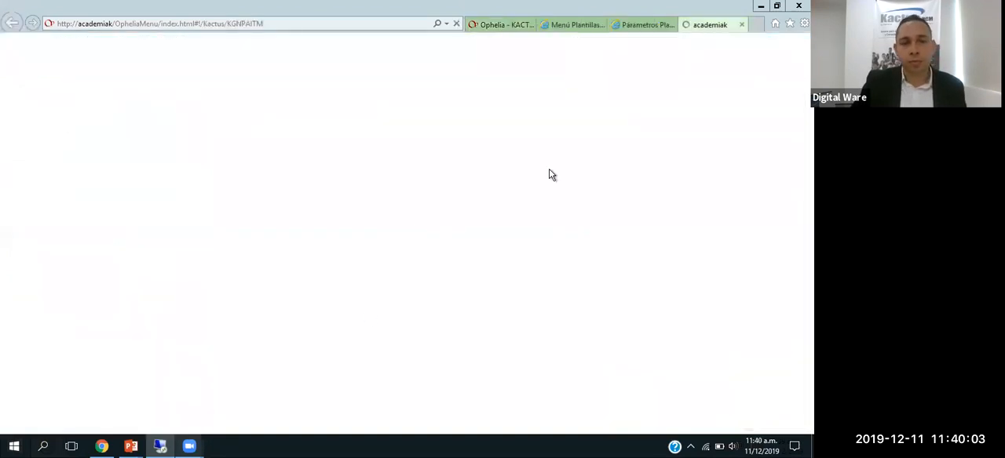
{"action": "left_click", "coordinate": [602, 27]}
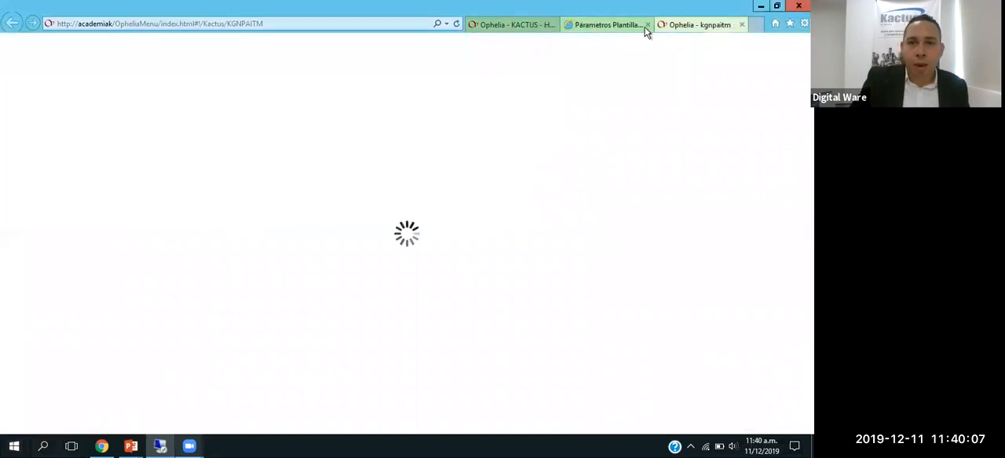
{"action": "left_click", "coordinate": [647, 25]}
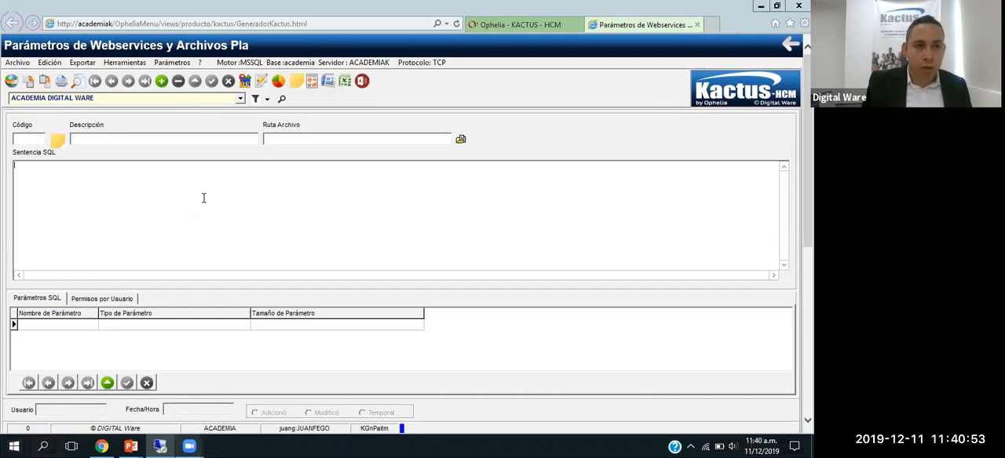
Step: Discard the blank new record, query the existing records and open REPORTE2 to view its SQL and parameters
{"action": "left_click", "coordinate": [162, 81]}
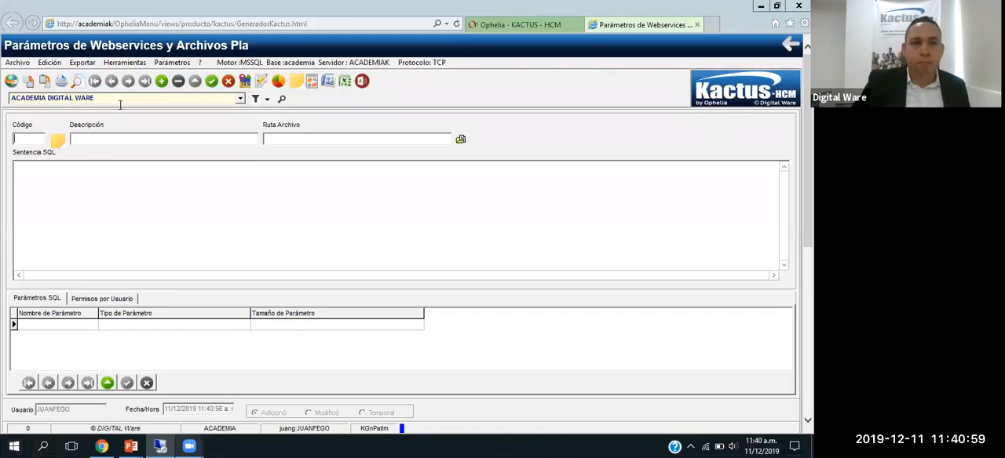
{"action": "left_click", "coordinate": [228, 81]}
{"action": "left_click", "coordinate": [244, 81]}
{"action": "key", "text": "Return"}
{"action": "key", "text": "Return"}
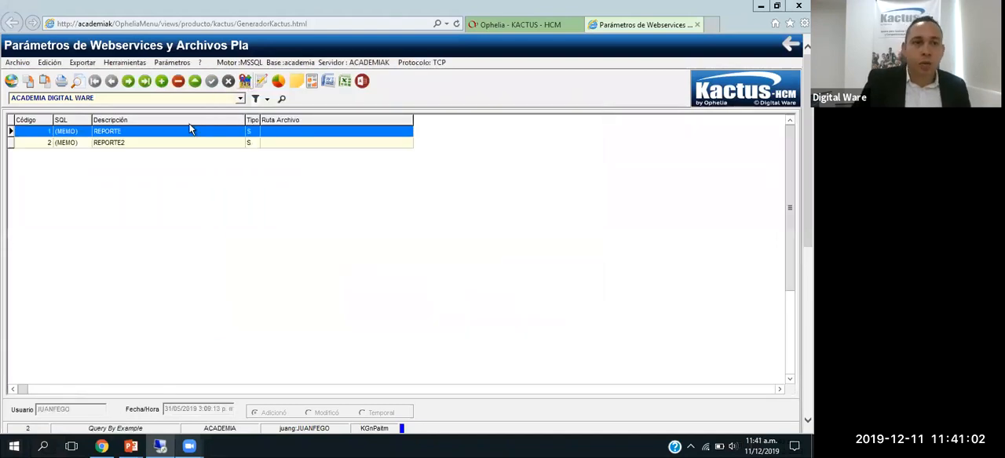
{"action": "left_click", "coordinate": [72, 143]}
{"action": "double_click", "coordinate": [130, 143]}
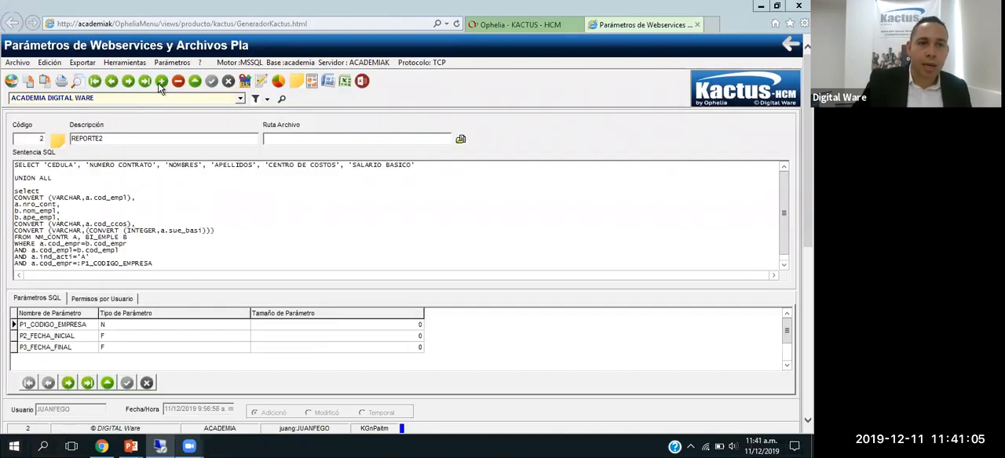
Step: Add a new record with code 3 and the description ARCHIVO PLANO CONTABILIDAD
{"action": "left_click", "coordinate": [161, 81]}
{"action": "type", "text": "3"}
{"action": "key", "text": "Tab"}
{"action": "type", "text": "ARCHIVOS"}
{"action": "key", "text": "BackSpace"}
{"action": "type", "text": "PLANO CONTABI"}
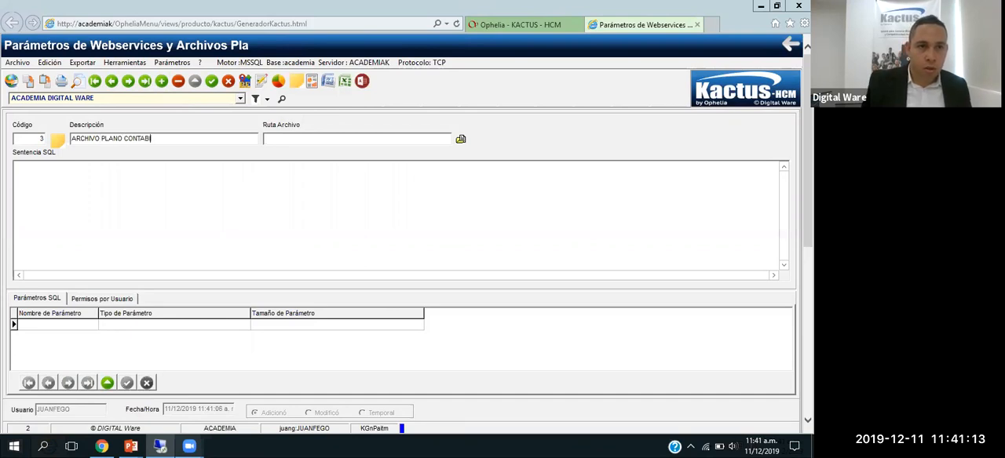
{"action": "type", "text": "LIDAD"}
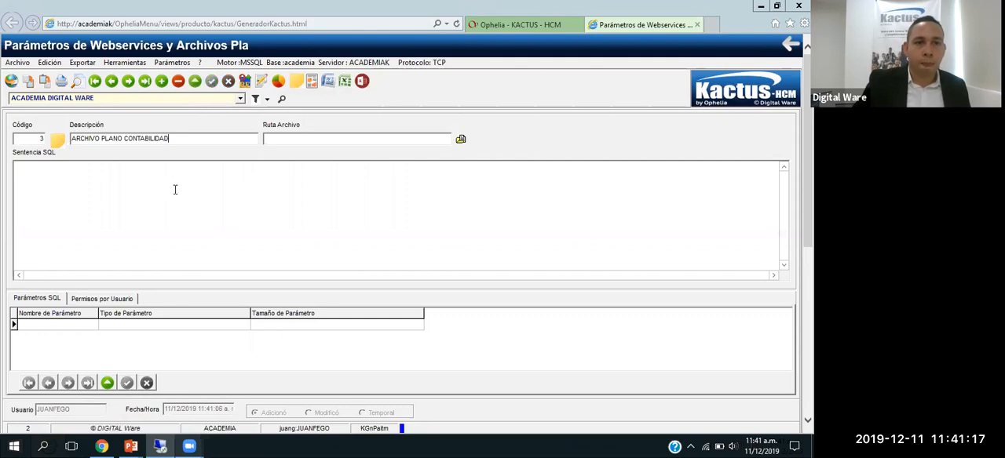
Step: Start the SQL statement with SELECT, a blank line and FROM NM_CONTR A, BI_EMPLE B
{"action": "left_click", "coordinate": [171, 194]}
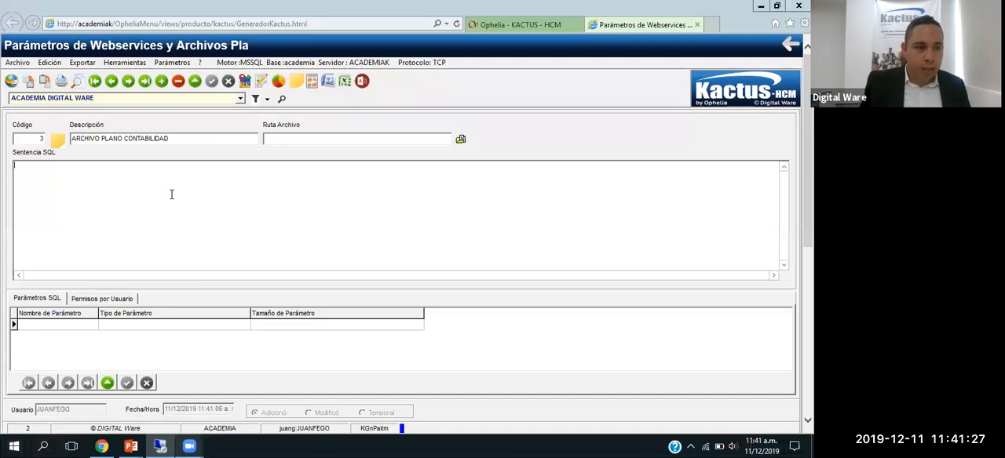
{"action": "type", "text": "SELE"}
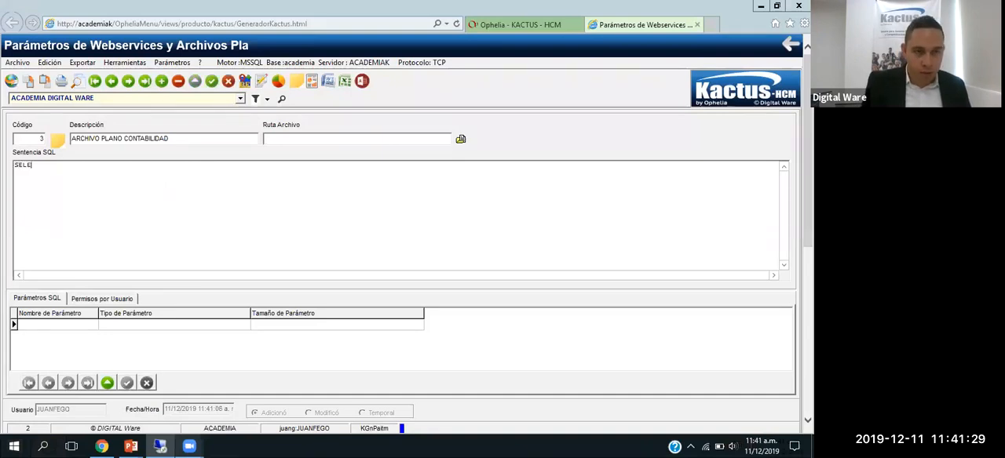
{"action": "type", "text": "CT FROM"}
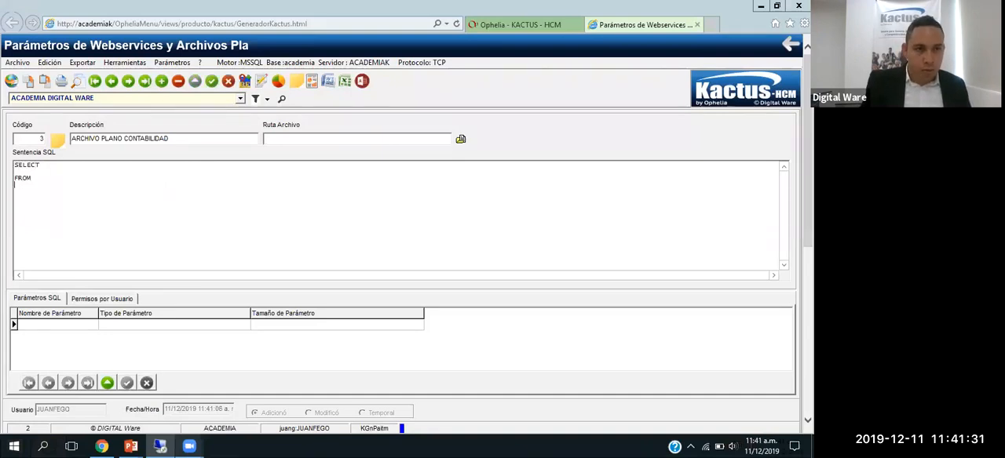
{"action": "key", "text": "Return"}
{"action": "type", "text": "B"}
{"action": "key", "text": "BackSpace"}
{"action": "type", "text": "N"}
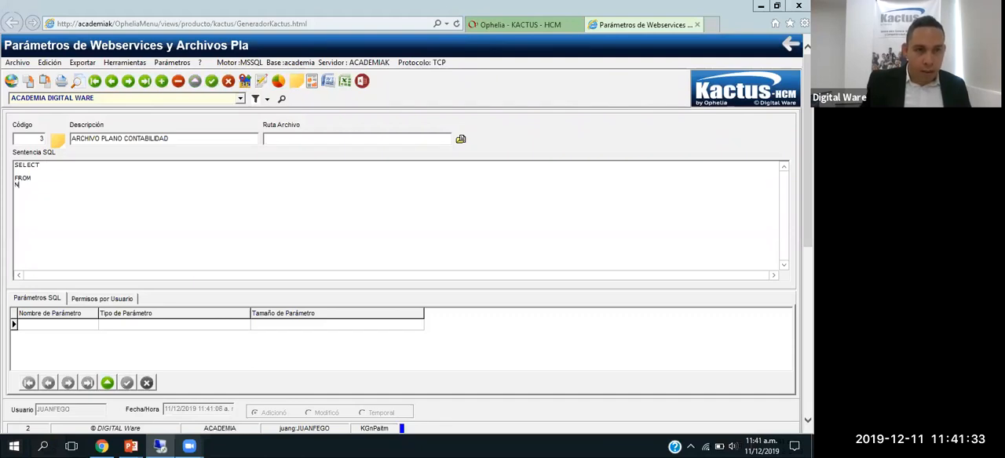
{"action": "type", "text": "M_CONTR "}
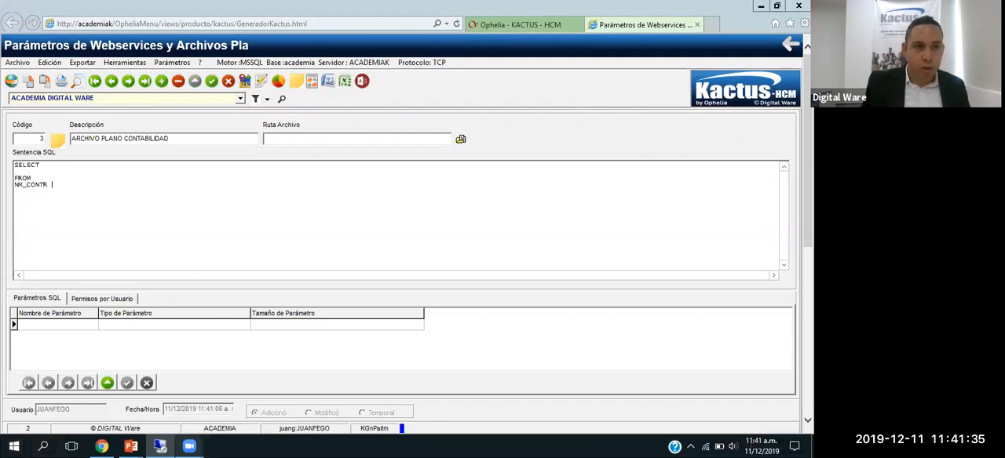
{"action": "type", "text": "A, BI_EMPL "}
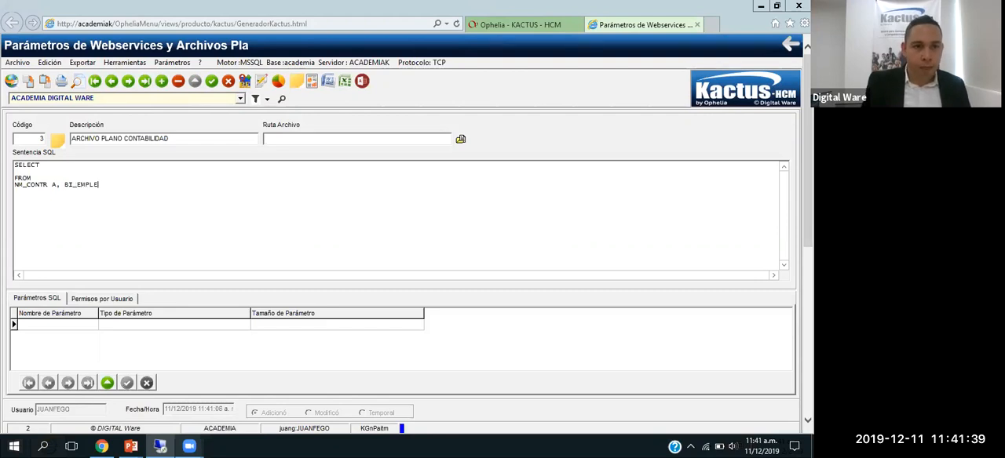
{"action": "type", "text": " B"}
Step: Add the columns A.COD_EMPL, B.NOM_EMPL and B.APE_EMPL under SELECT, ending the list with a comma
{"action": "key", "text": "Up"}
{"action": "key", "text": "Up"}
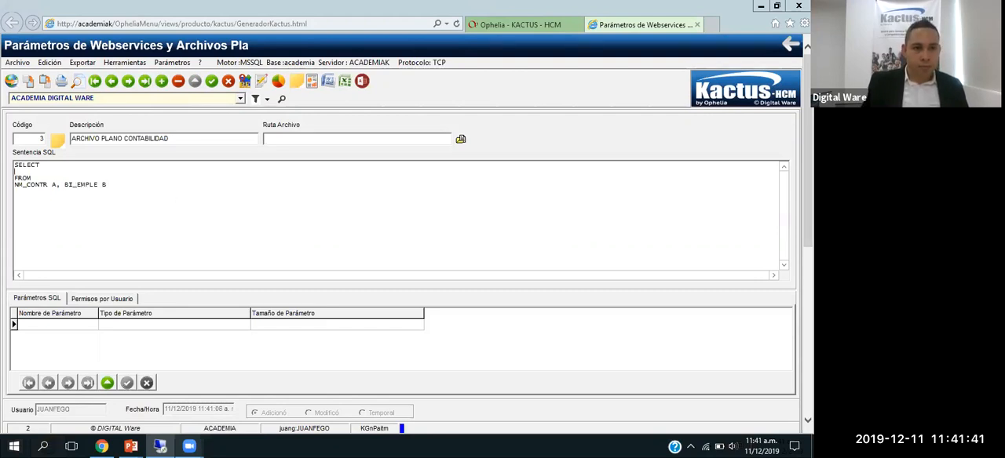
{"action": "key", "text": "Return"}
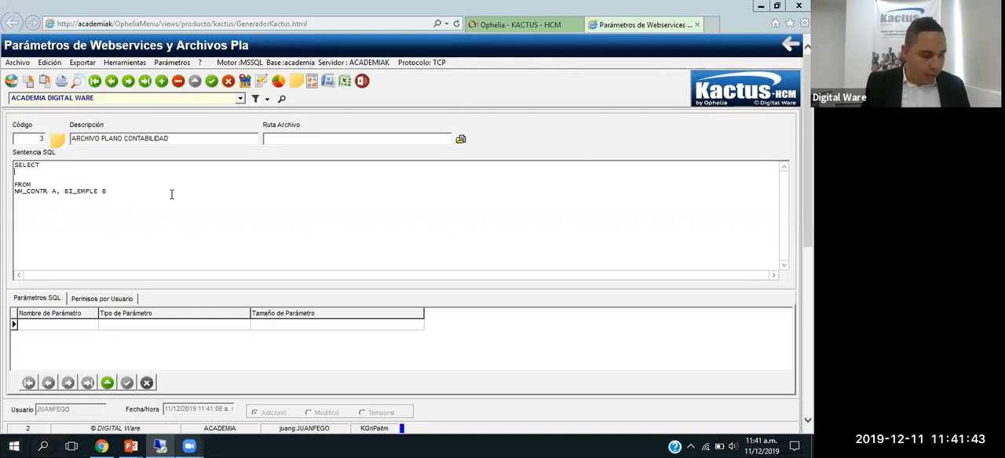
{"action": "type", "text": "A.CODS"}
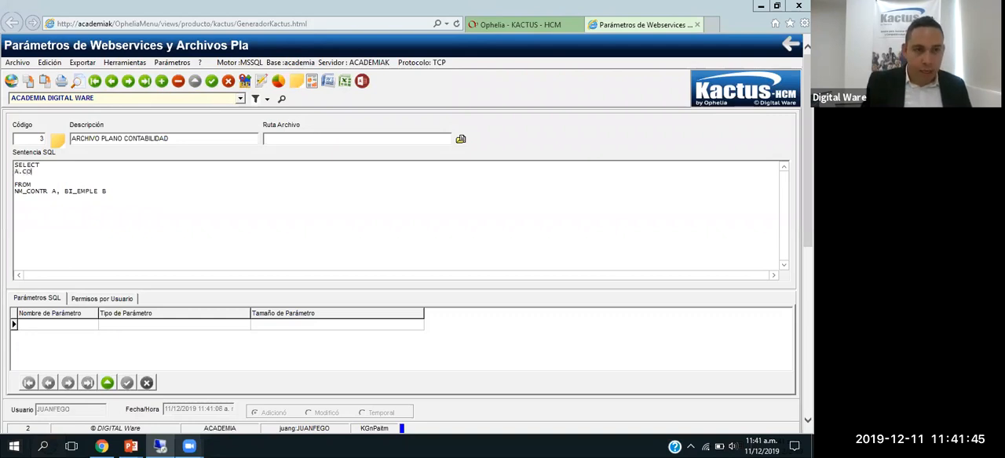
{"action": "key", "text": "BackSpace"}
{"action": "type", "text": "_EMPL, "}
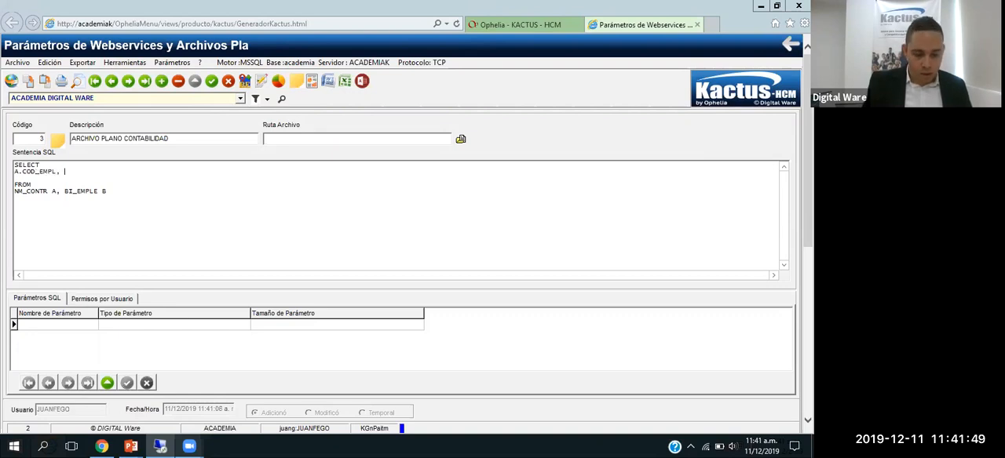
{"action": "type", "text": "B."}
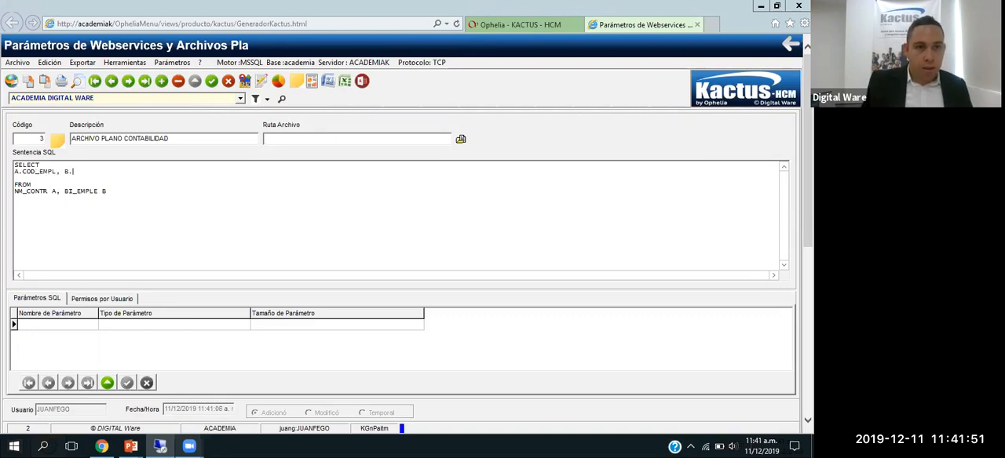
{"action": "type", "text": "NOM_EN"}
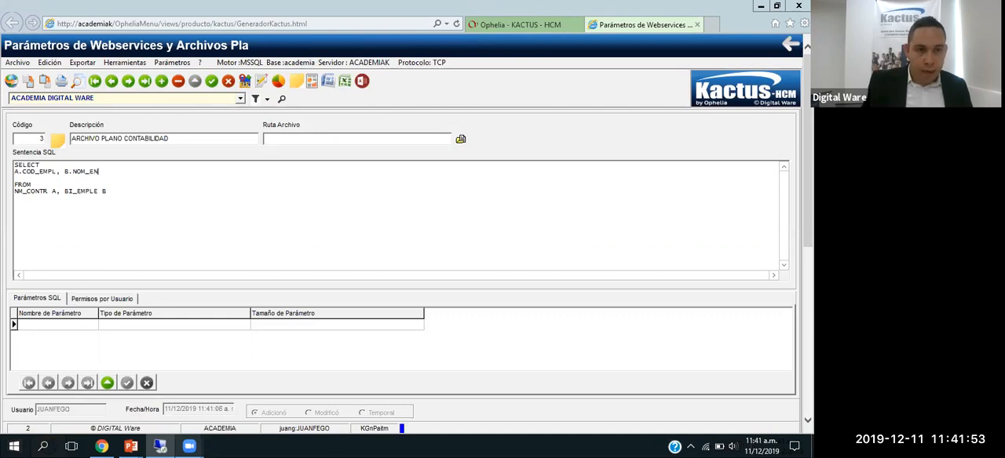
{"action": "type", "text": "PLE"}
{"action": "key", "text": "BackSpace"}
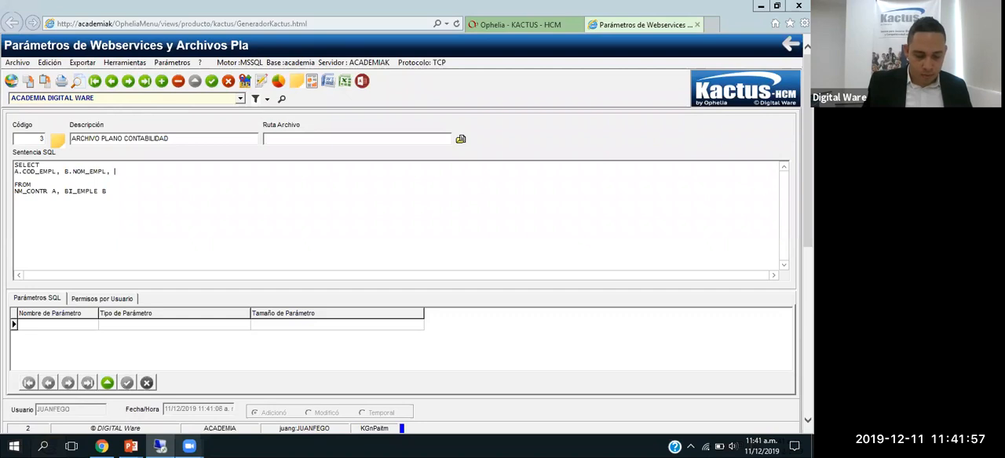
{"action": "type", "text": ", B.APE_EMPL,"}
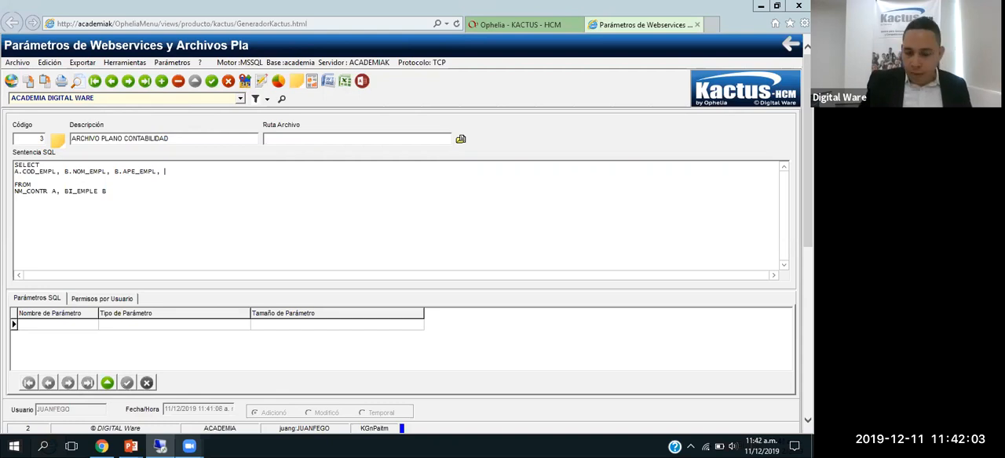
Step: Insert the column A.NRO_CONT between A.COD_EMPL and B.NOM_EMPL in the SELECT list
{"action": "left_click", "coordinate": [64, 171]}
{"action": "type", "text": "A.NRO_CON"}
{"action": "key", "text": "BackSpace"}
{"action": "type", "text": "NT,"}
{"action": "key", "text": "End"}
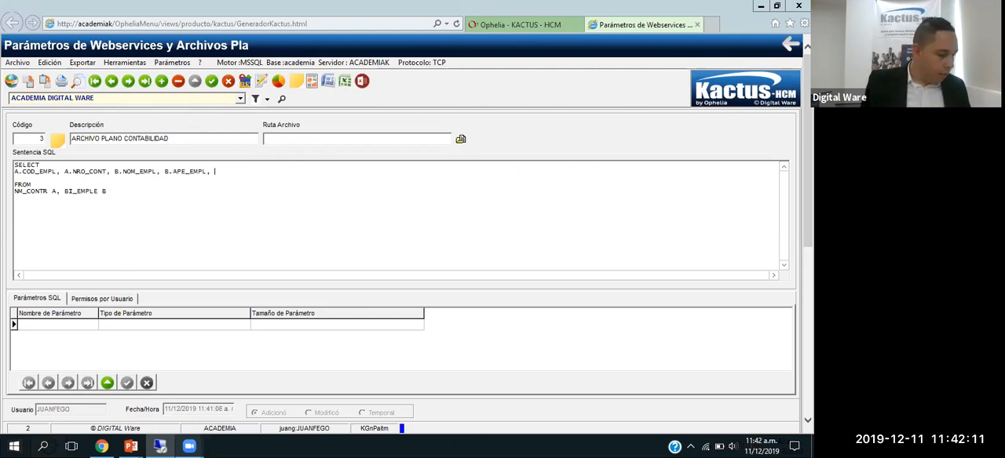
Step: Append A.COD_CCOS and A.SUE_BASI to the SELECT list and remove the blank line before FROM
{"action": "type", "text": "A.COD"}
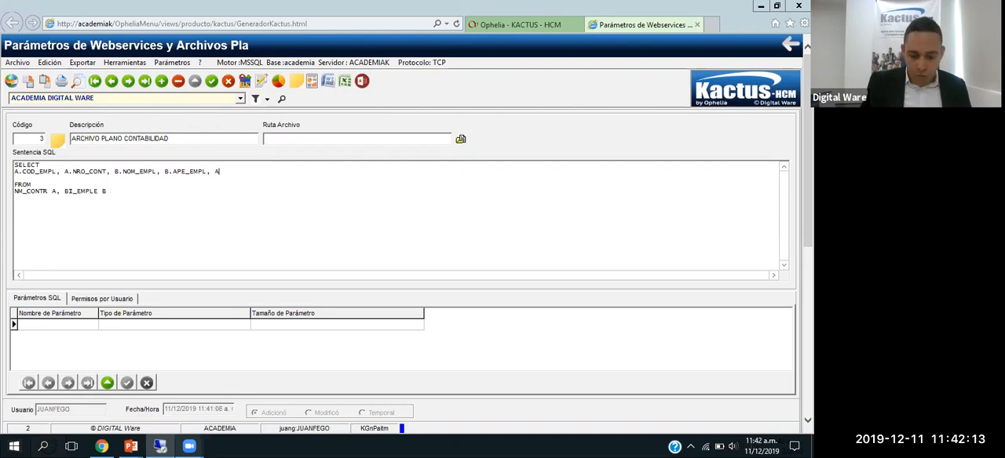
{"action": "type", "text": "_C"}
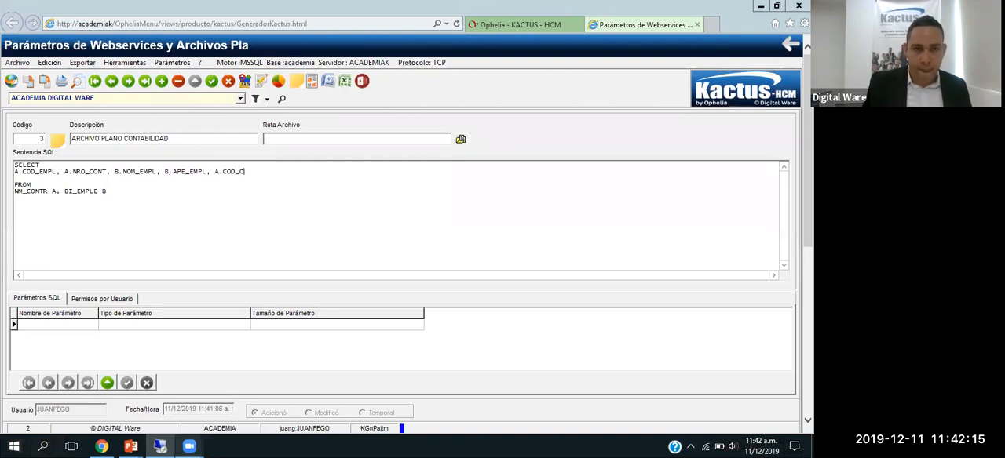
{"action": "type", "text": "COS, "}
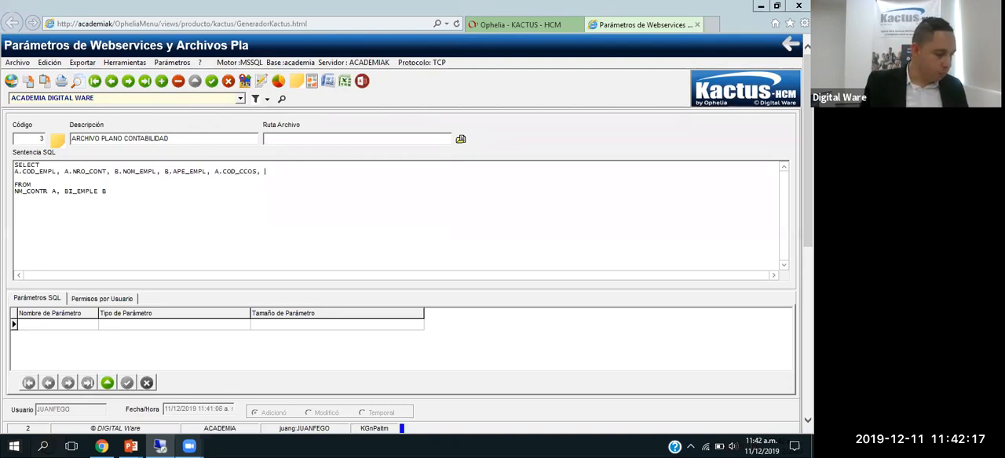
{"action": "type", "text": "A"}
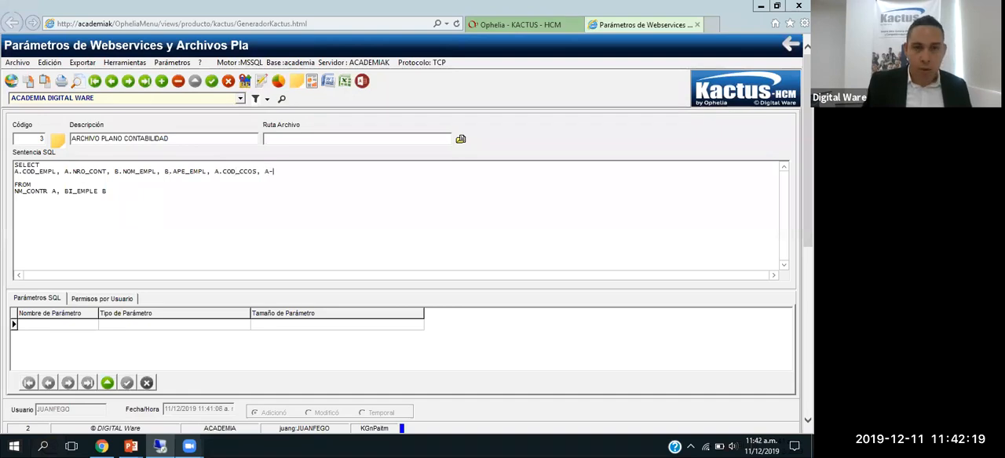
{"action": "type", "text": ".SUE_BASI"}
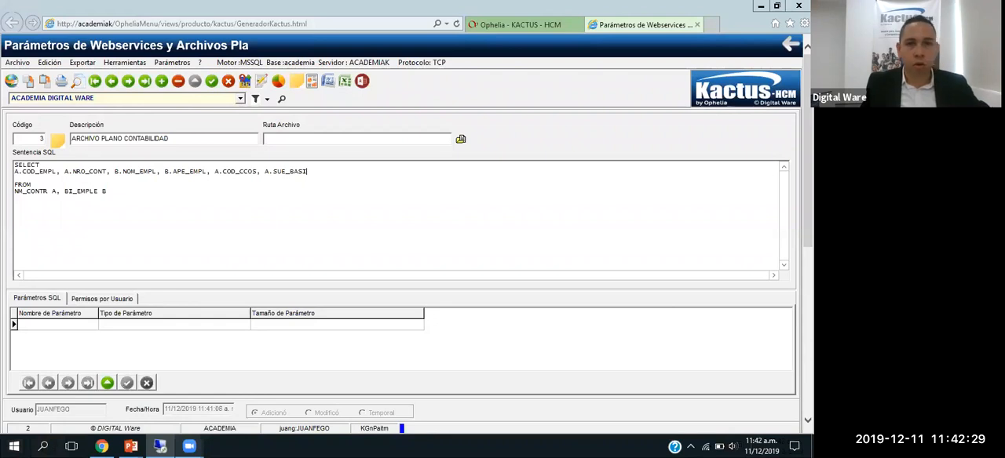
{"action": "key", "text": "Delete"}
Step: Below the table list, add the join conditions WHERE A.COD_EMPR=B.COD_EMPR and AND A.COD_EMPL=B.COD_EMPL
{"action": "key", "text": "End"}
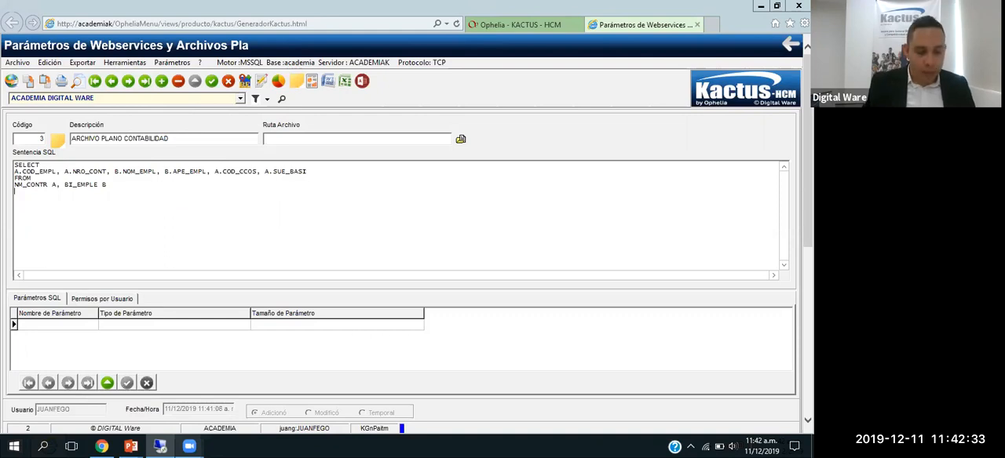
{"action": "type", "text": "WHERE A.COD_EMPR=B.COD_"}
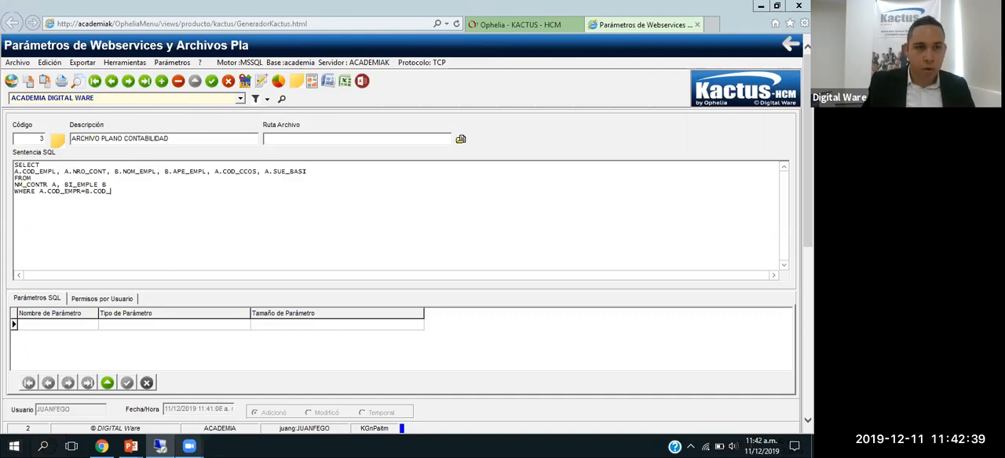
{"action": "type", "text": "EMPR A"}
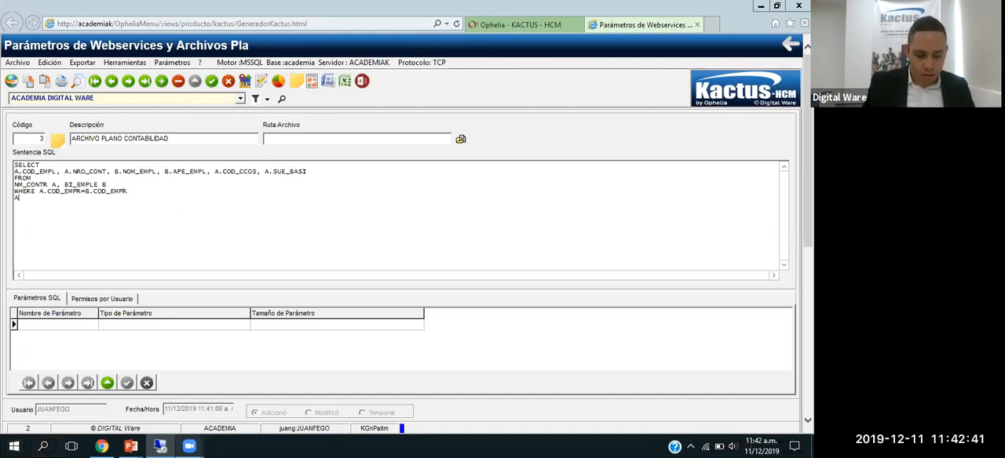
{"action": "type", "text": "ND A.COD_EMPL"}
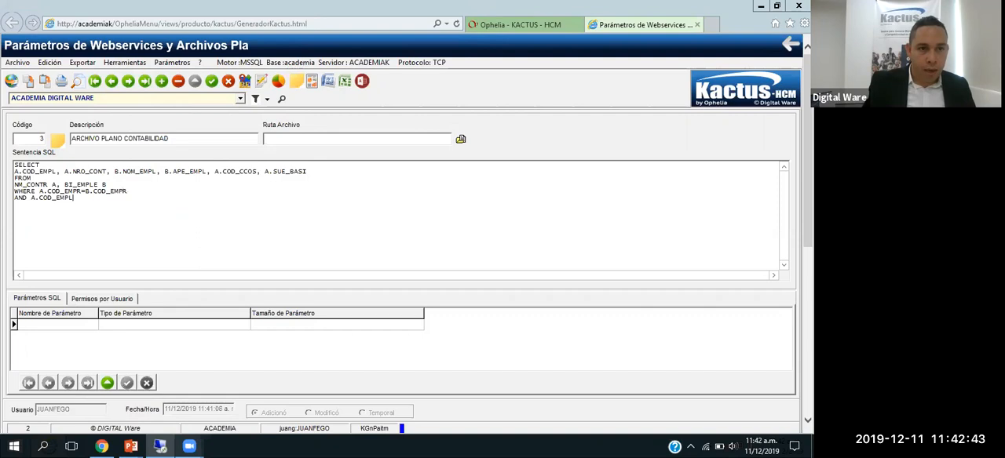
{"action": "type", "text": "=B"}
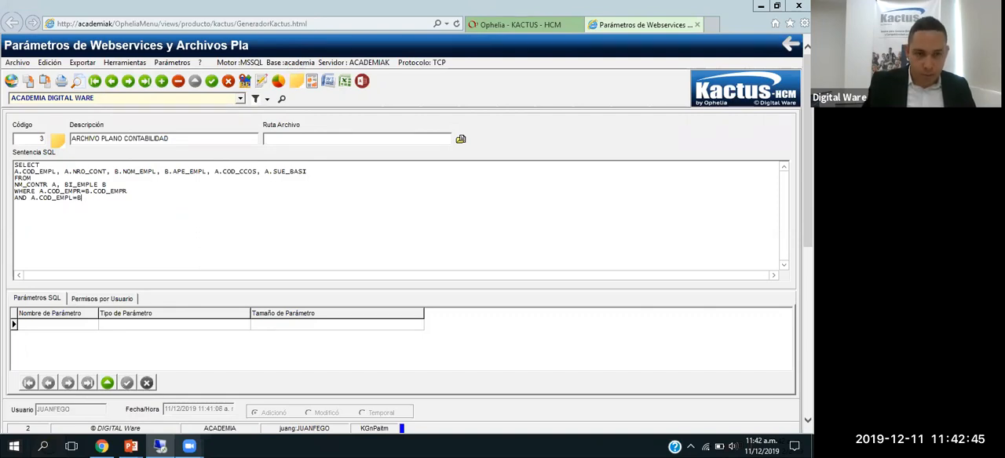
{"action": "type", "text": ".COD_EMPL"}
Step: Add a further condition line AND A.COD_EMPR=: to the SQL statement, leaving the parameter name open
{"action": "key", "text": "Return"}
{"action": "type", "text": "AND A.C"}
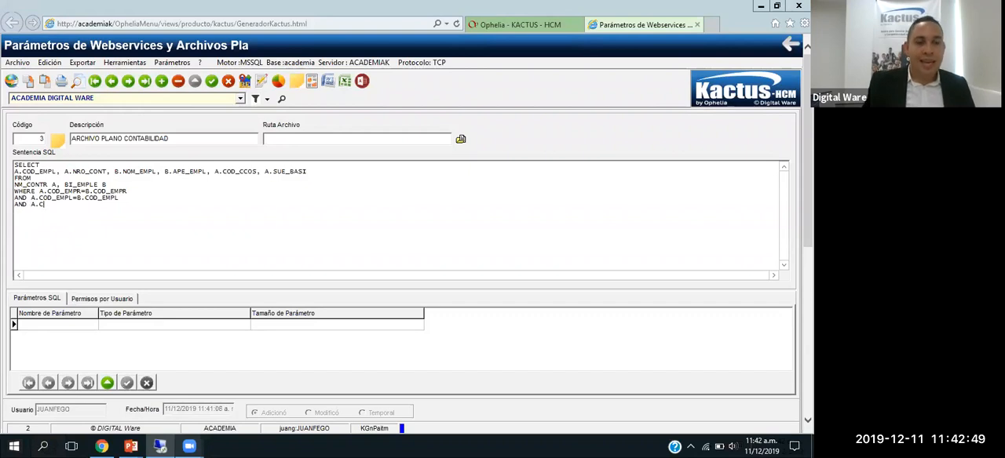
{"action": "type", "text": "OD_EMPR"}
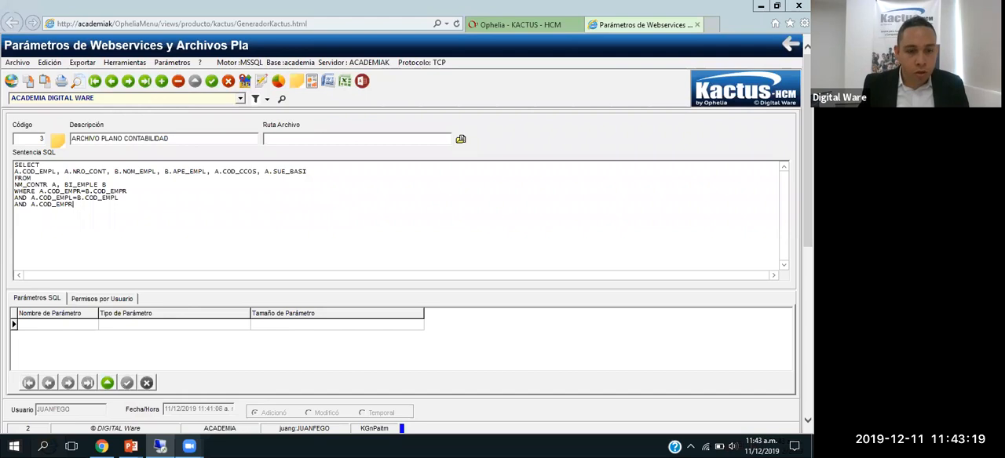
{"action": "type", "text": "="}
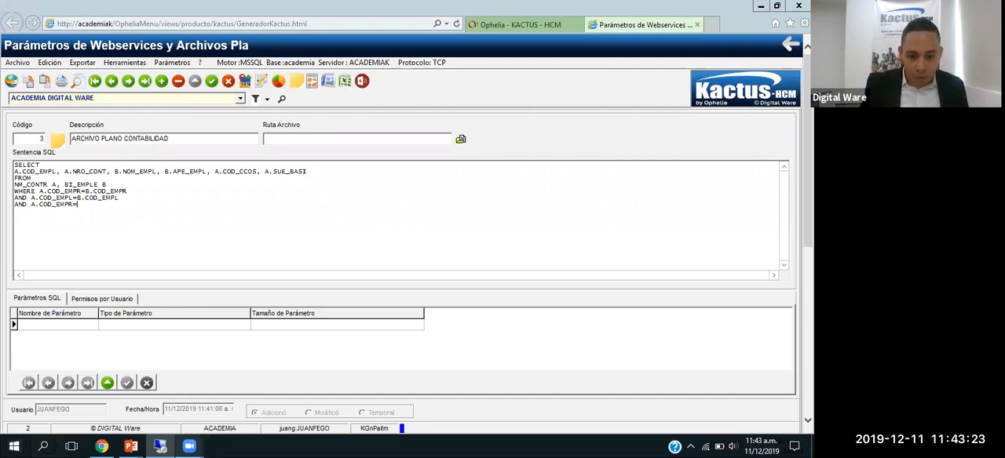
{"action": "type", "text": ":"}
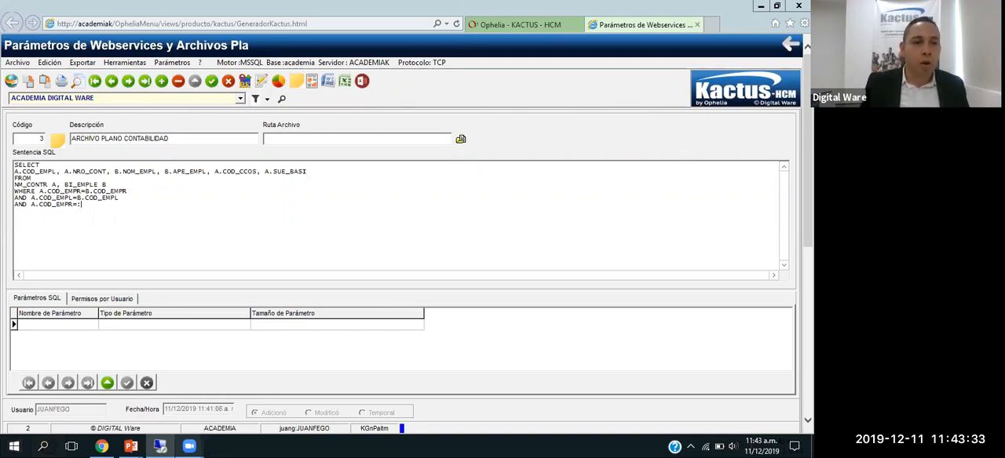
{"action": "key", "text": "BackSpace"}
{"action": "type", "text": "1"}
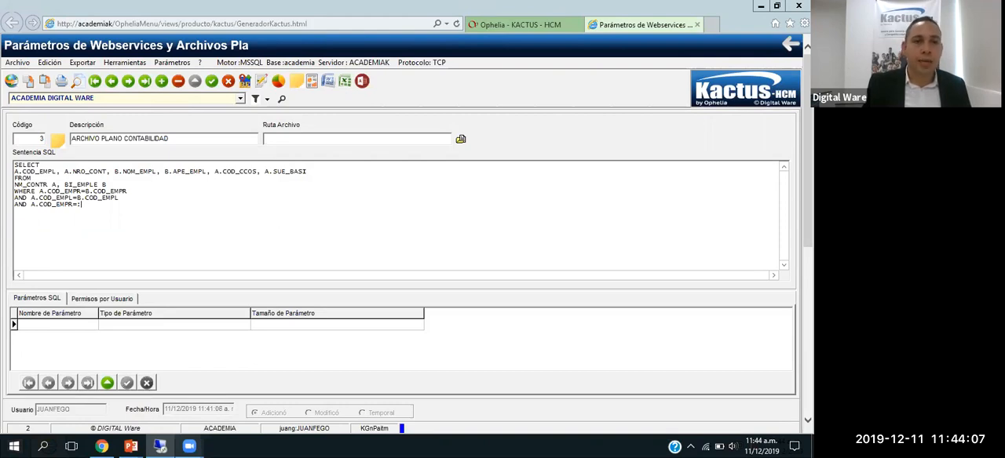
Step: Write FECHA_INICIAL and FECHA_FINAL on separate lines below the conditions, separated from them by a blank line
{"action": "key", "text": "Return"}
{"action": "key", "text": "Return"}
{"action": "type", "text": "FEC"}
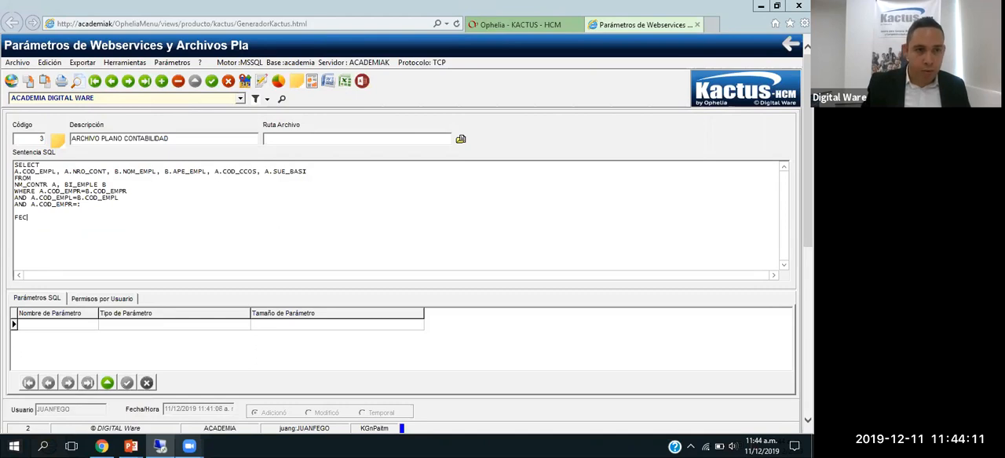
{"action": "type", "text": "HA_INICIAL"}
{"action": "key", "text": "Return"}
{"action": "type", "text": "FECHA_FINAL"}
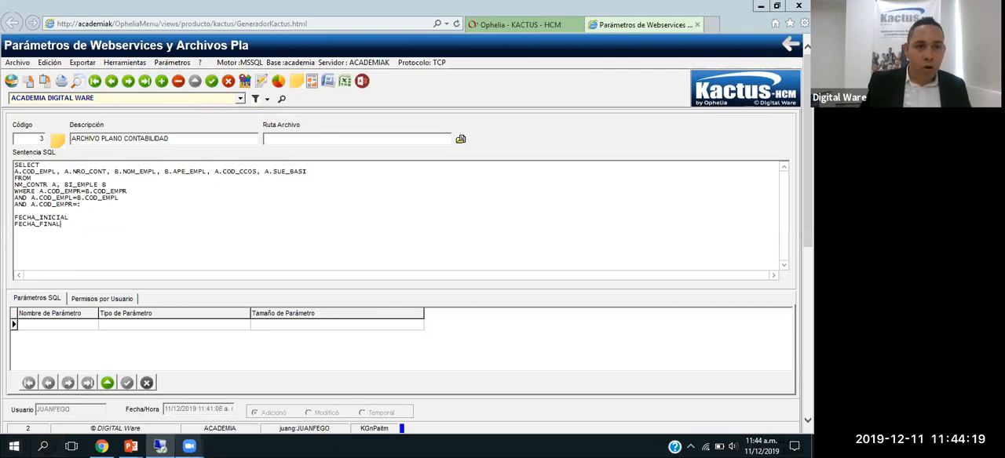
{"action": "key", "text": "shift+Home"}
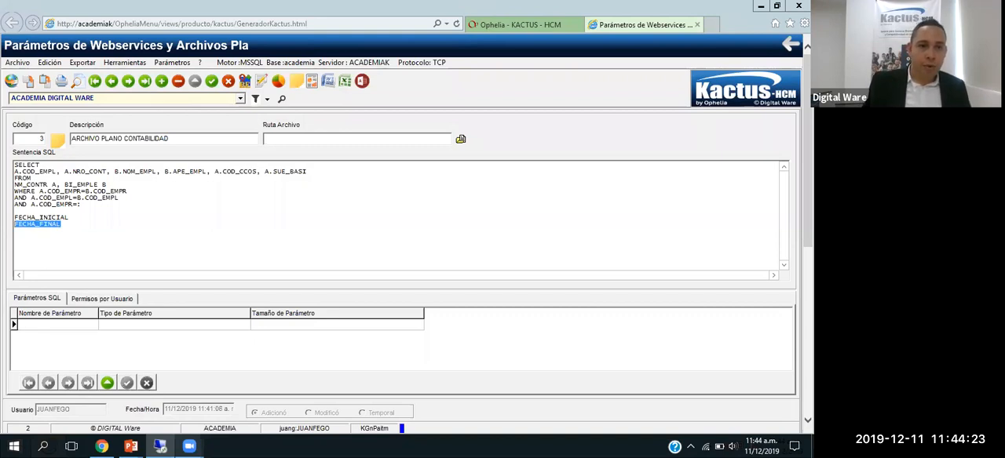
{"action": "key", "text": "shift+Up"}
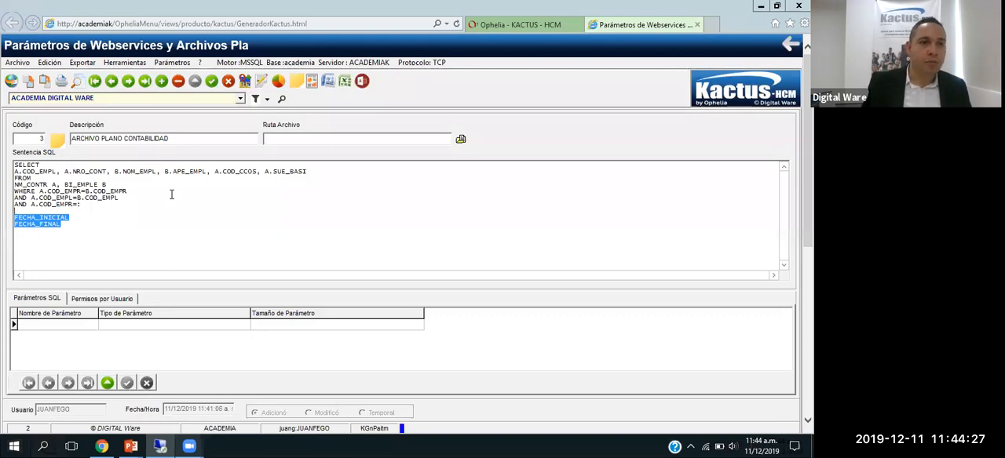
{"action": "key", "text": "Down"}
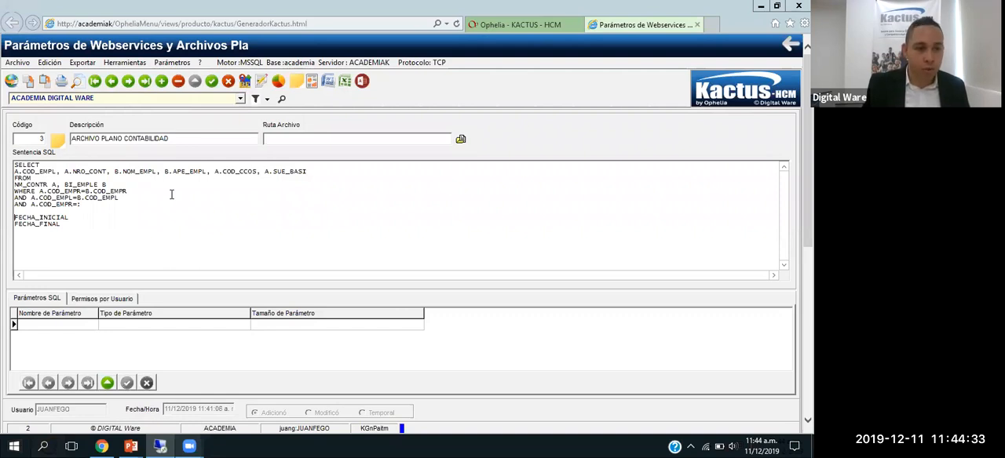
Step: Prefix the two date names below the conditions so they read :P1_FECHA_INICIAL and :P2_FECHA_FINAL
{"action": "type", "text": "P1_"}
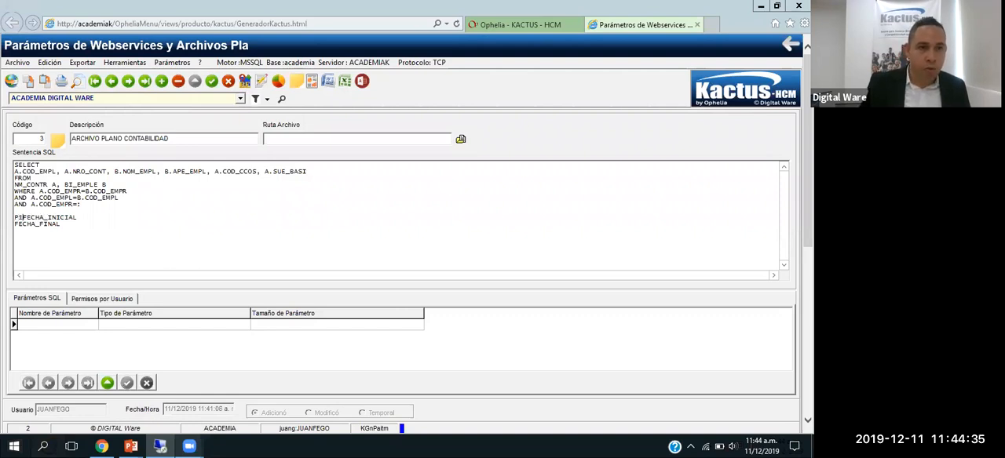
{"action": "key", "text": "Down"}
{"action": "key", "text": "Home"}
{"action": "type", "text": "P2:"}
{"action": "key", "text": "BackSpace"}
{"action": "type", "text": "_"}
{"action": "type", "text": ":"}
{"action": "key", "text": "Down"}
{"action": "type", "text": ":"}
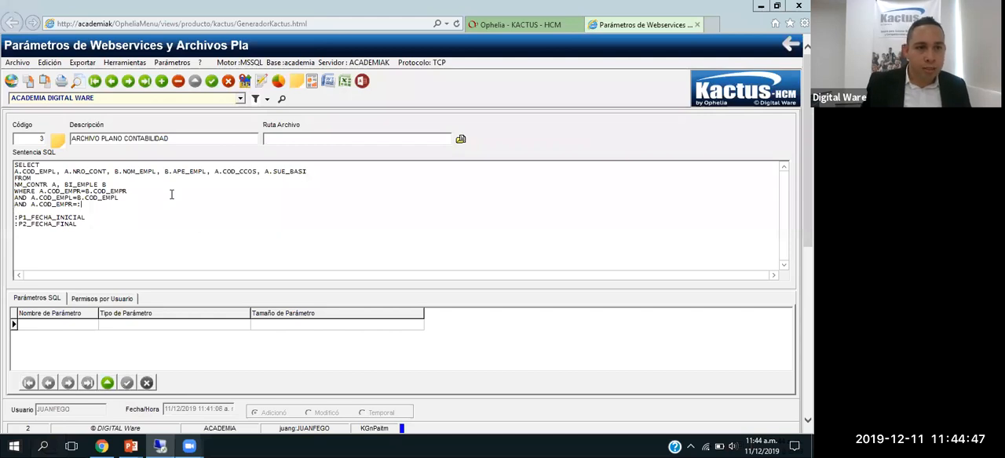
Step: Complete the A.COD_EMPR=: condition with the parameter name P1_EMPRESA, adding an extra blank line below it
{"action": "key", "text": "Return"}
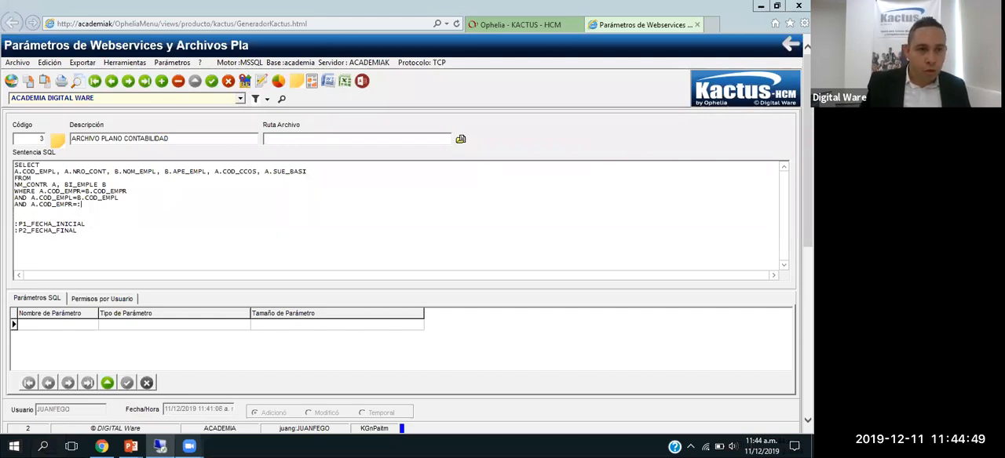
{"action": "type", "text": "P1_"}
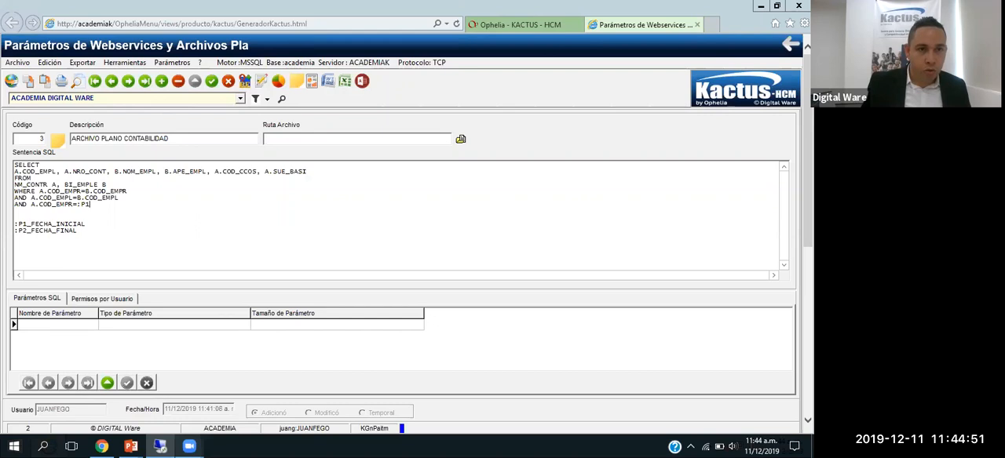
{"action": "type", "text": "EMPRESA"}
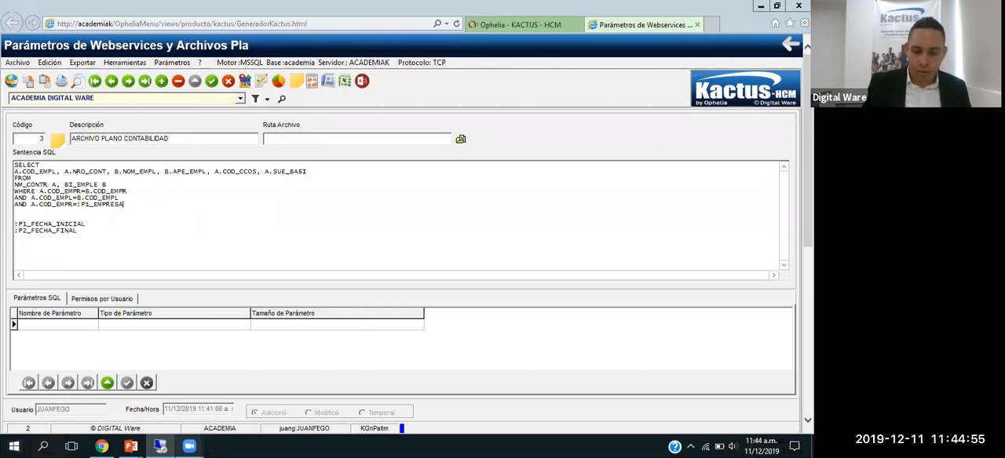
Step: Start a new condition line AND A.FEC_CONTR BETWEEN below the company condition
{"action": "key", "text": "Return"}
{"action": "type", "text": "AND"}
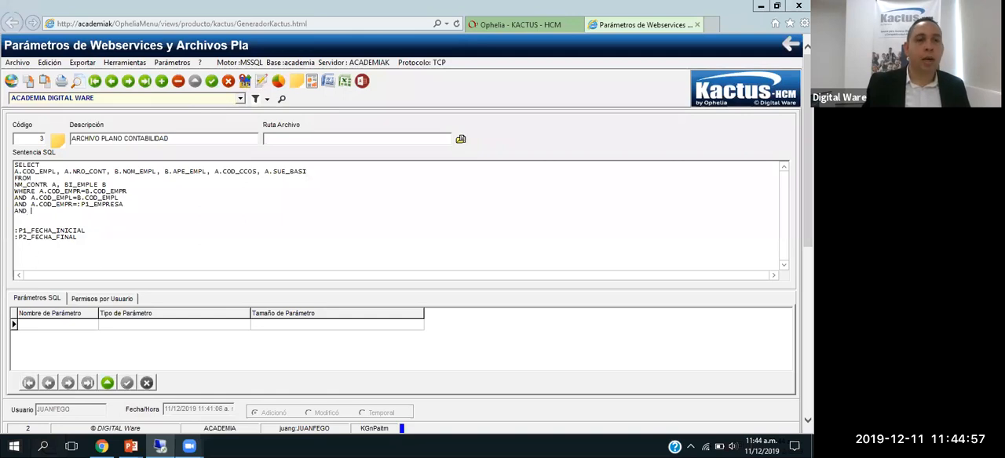
{"action": "type", "text": " A.FEC_CONTR "}
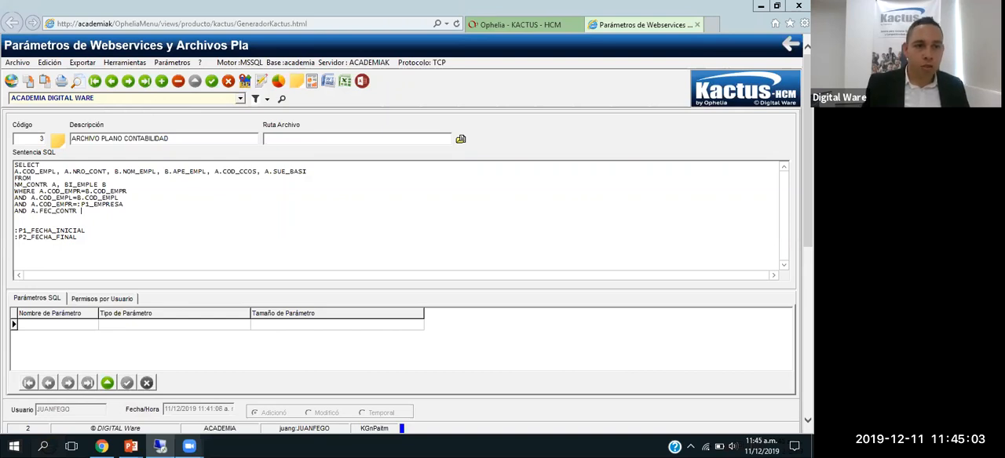
{"action": "type", "text": "BETWEEN"}
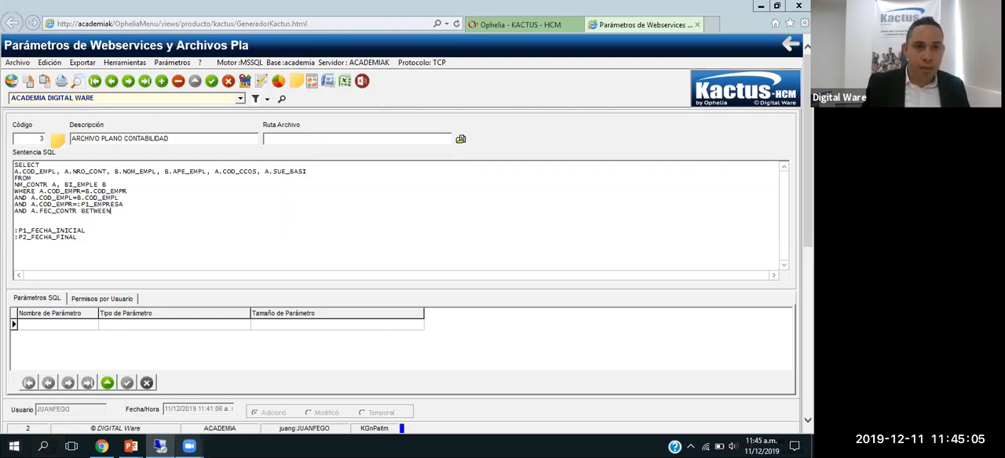
Step: Renumber the two date parameters to :P2_FECHA_INICIAL and :P3_FECHA_FINAL
{"action": "key", "text": "Down"}
{"action": "key", "text": "Down"}
{"action": "key", "text": "Down"}
{"action": "key", "text": "Right"}
{"action": "key", "text": "Right"}
{"action": "type", "text": "2"}
{"action": "key", "text": "Delete"}
Step: Move :P3_FECHA_FINAL from its separate line to the end of the A.FEC_CONTR BETWEEN condition
{"action": "key", "text": "Down"}
{"action": "key", "text": "Left"}
{"action": "type", "text": "3"}
{"action": "key", "text": "Delete"}
Step: Move :P2_FECHA_INICIAL from its separate line to after BETWEEN and add AND behind it
{"action": "key", "text": "Up"}
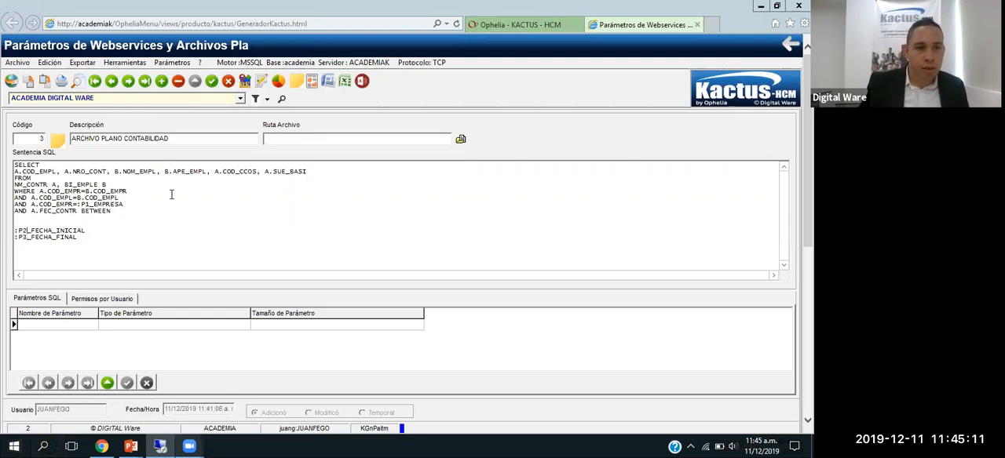
{"action": "key", "text": "shift+Home"}
{"action": "key", "text": "ctrl+c"}
{"action": "key", "text": "Delete"}
{"action": "key", "text": "Up"}
{"action": "key", "text": "Up"}
{"action": "key", "text": "ctrl+v"}
{"action": "type", "text": "AND"}
{"action": "key", "text": "Down"}
{"action": "key", "text": "Down"}
{"action": "key", "text": "Down"}
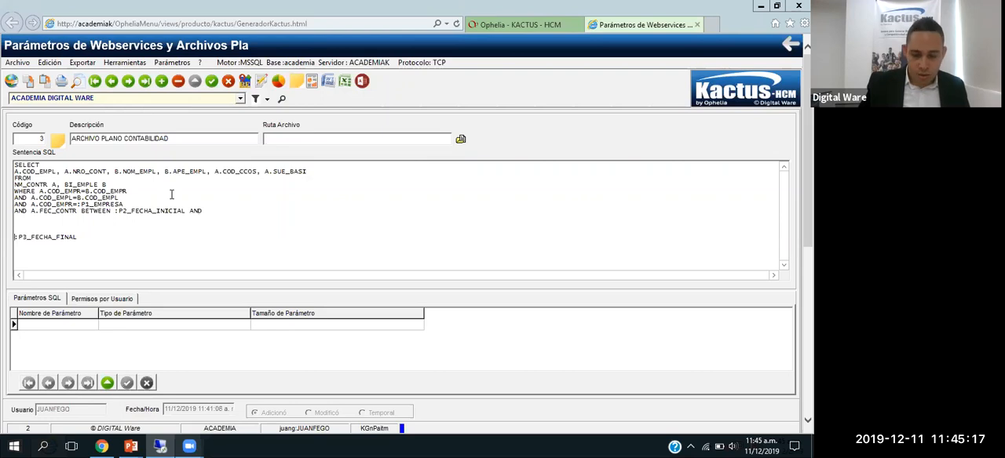
{"action": "key", "text": "shift+End"}
{"action": "key", "text": "ctrl+x"}
{"action": "key", "text": "Up"}
{"action": "key", "text": "Up"}
{"action": "key", "text": "Up"}
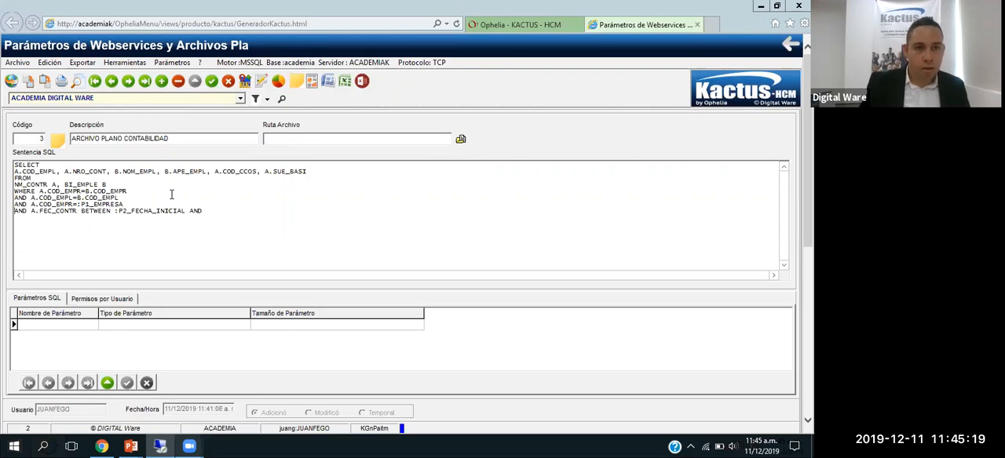
{"action": "key", "text": "ctrl+v"}
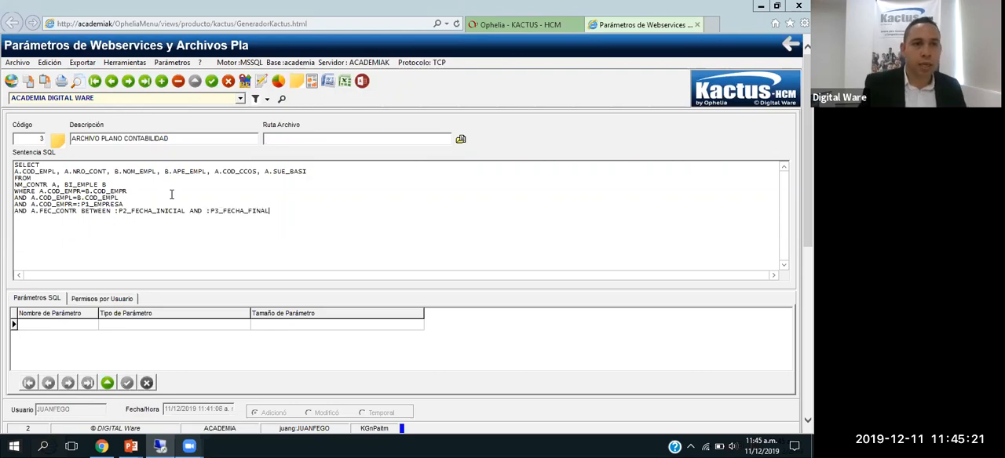
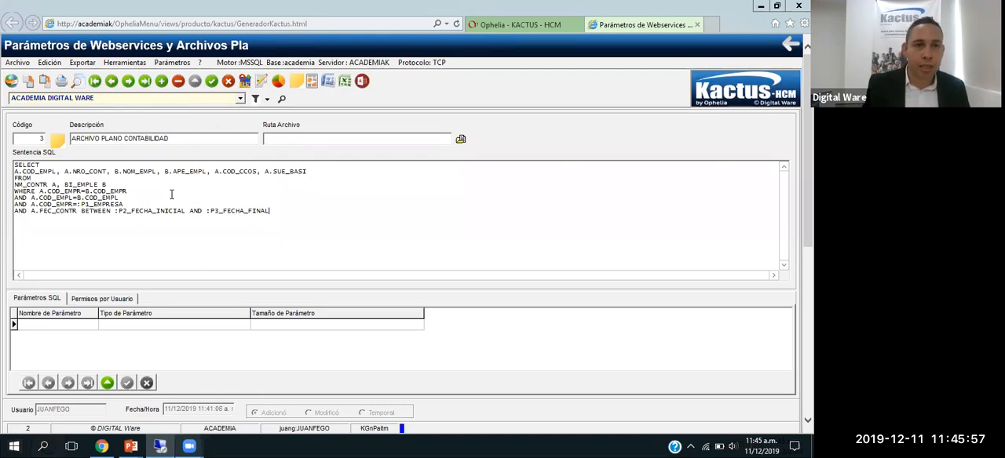
{"action": "left_click_drag", "start_coordinate": [270, 211], "coordinate": [6, 165]}
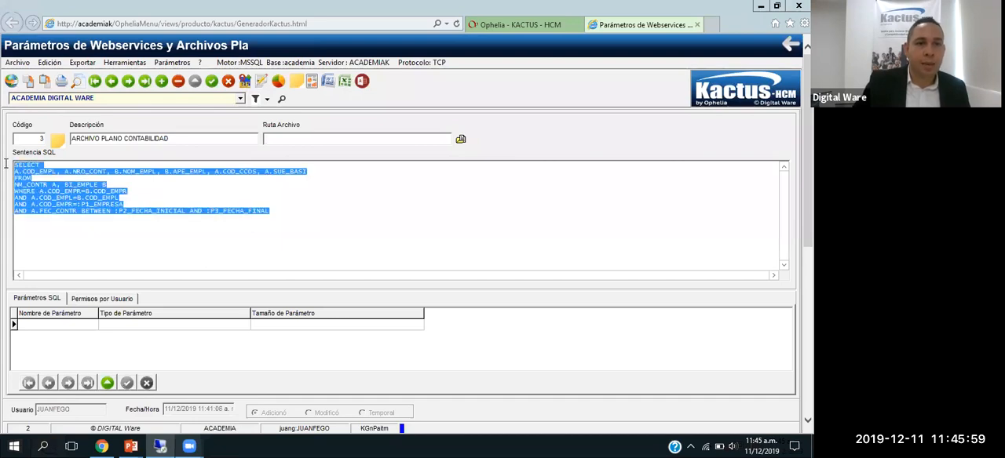
{"action": "left_click", "coordinate": [145, 191]}
{"action": "left_click", "coordinate": [275, 214]}
{"action": "left_click_drag", "start_coordinate": [74, 184], "coordinate": [6, 164]}
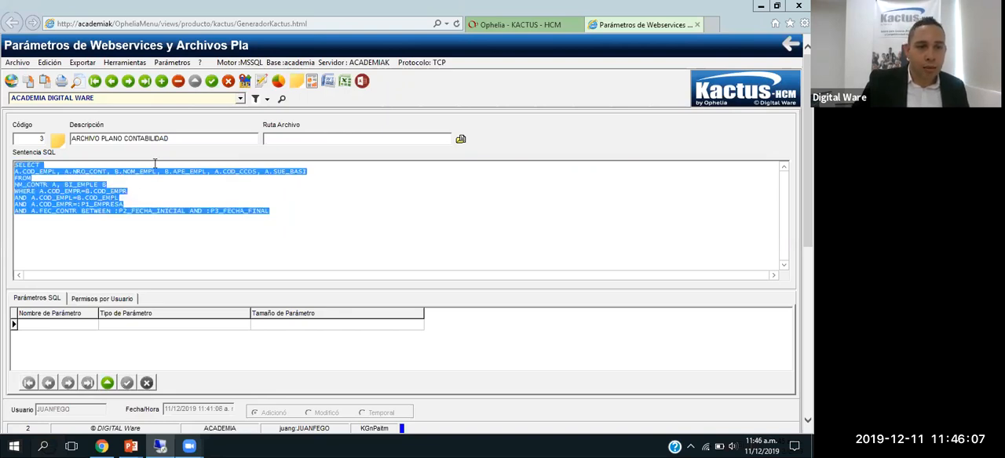
Step: Save the flat file definition and set the data type of parameter P1_EMPRESA to Numerico
{"action": "left_click", "coordinate": [211, 82]}
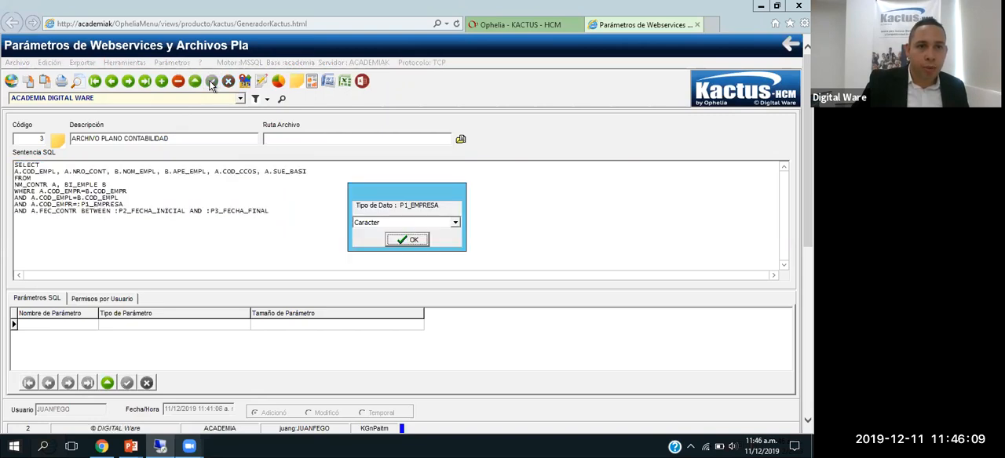
{"action": "left_click", "coordinate": [387, 223]}
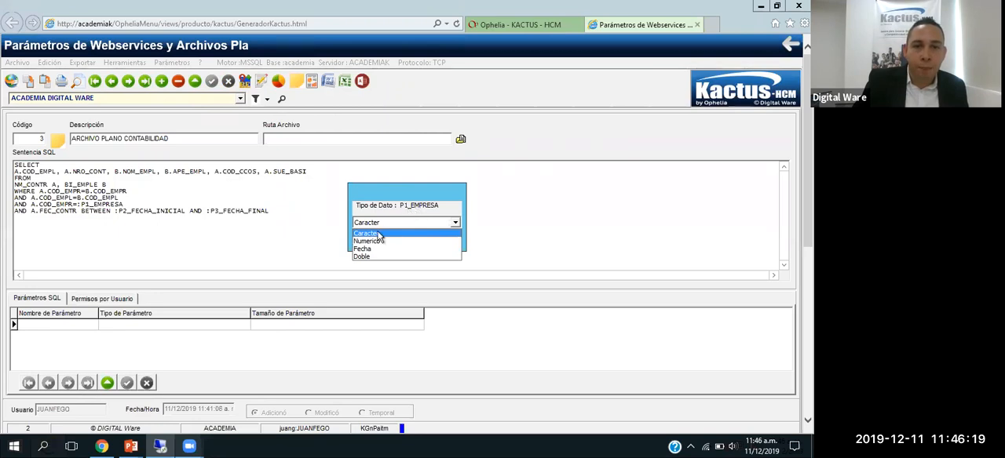
{"action": "left_click", "coordinate": [370, 242]}
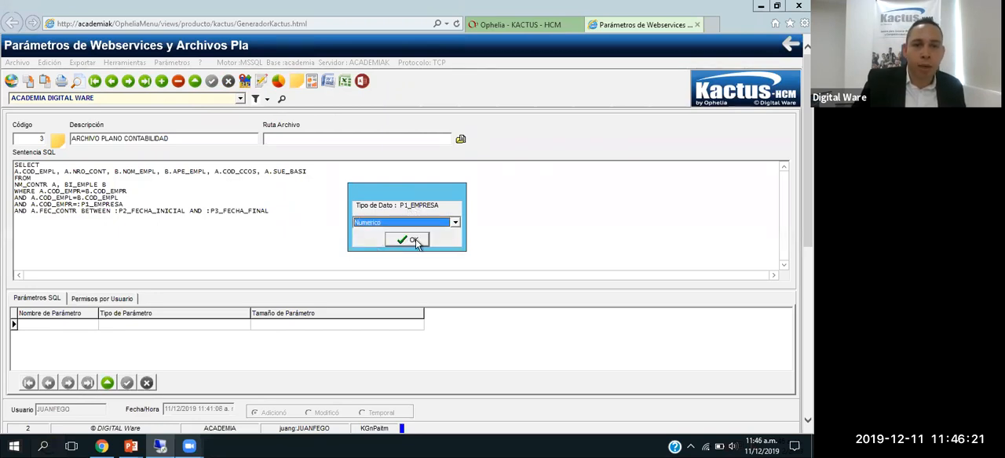
{"action": "left_click", "coordinate": [414, 240]}
Step: Set the data type of both date parameters, P2_FECHA_INICIAL and P3_FECHA_FINAL, to Fecha
{"action": "left_click", "coordinate": [402, 228]}
{"action": "left_click", "coordinate": [384, 255]}
{"action": "left_click", "coordinate": [401, 241]}
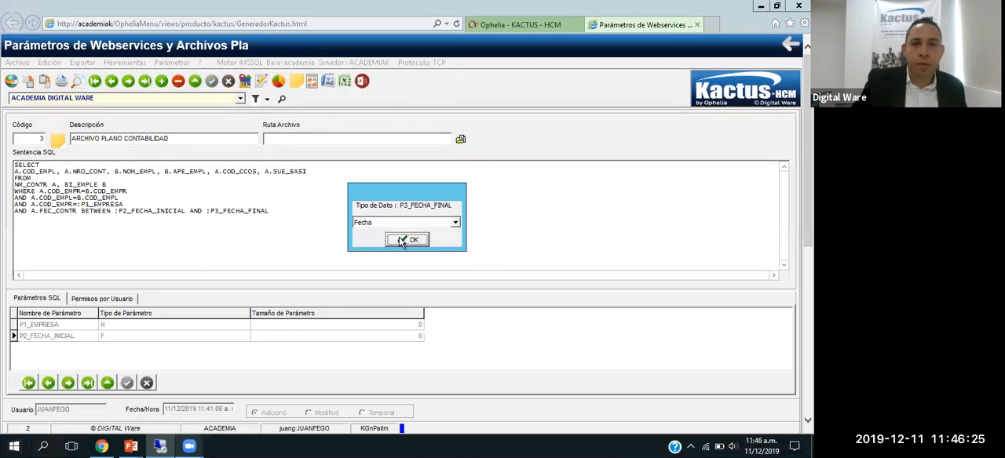
{"action": "left_click", "coordinate": [397, 223]}
{"action": "left_click", "coordinate": [379, 249]}
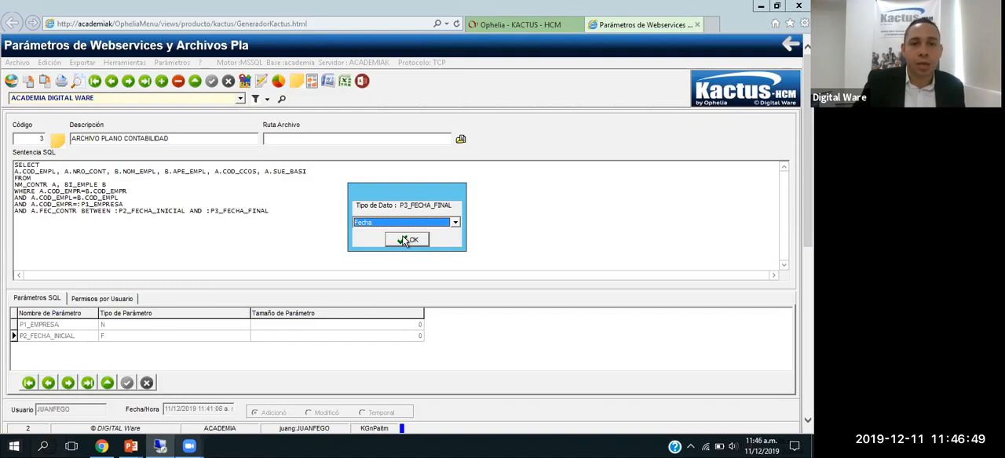
{"action": "left_click", "coordinate": [407, 240]}
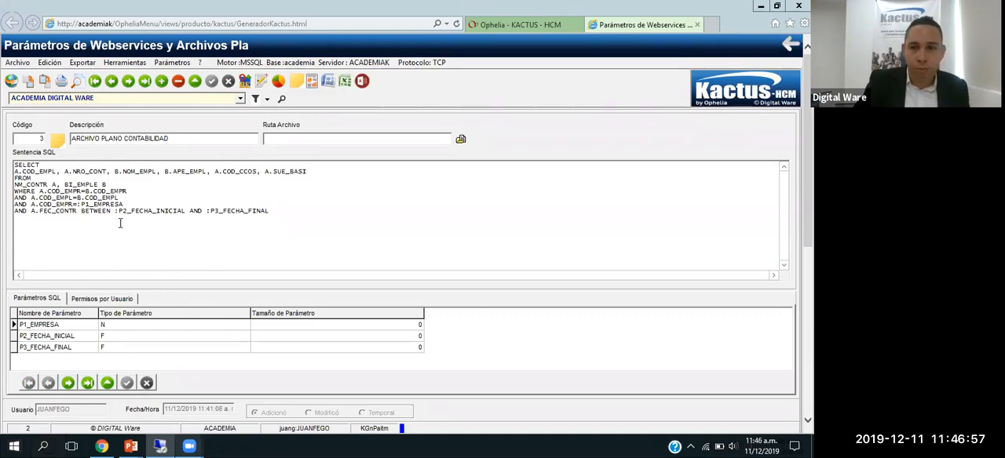
Step: Add the logged-in user's code to the flat file's user permissions and apply the row
{"action": "left_click", "coordinate": [99, 303]}
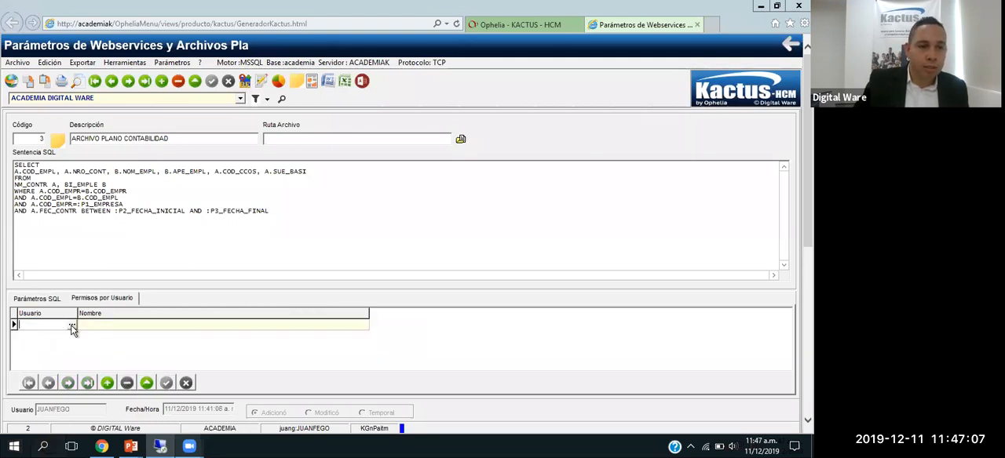
{"action": "left_click", "coordinate": [71, 325]}
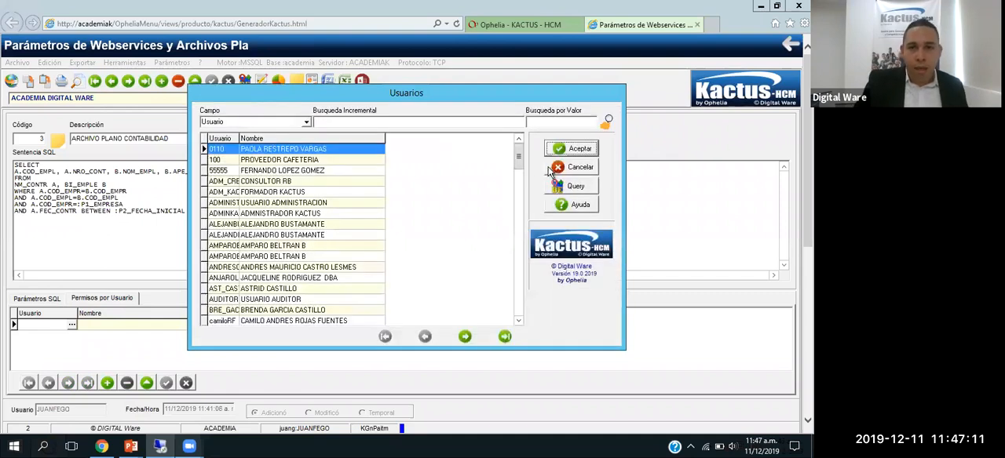
{"action": "left_click", "coordinate": [554, 168]}
{"action": "left_click", "coordinate": [31, 329]}
{"action": "type", "text": "JUANFEGO"}
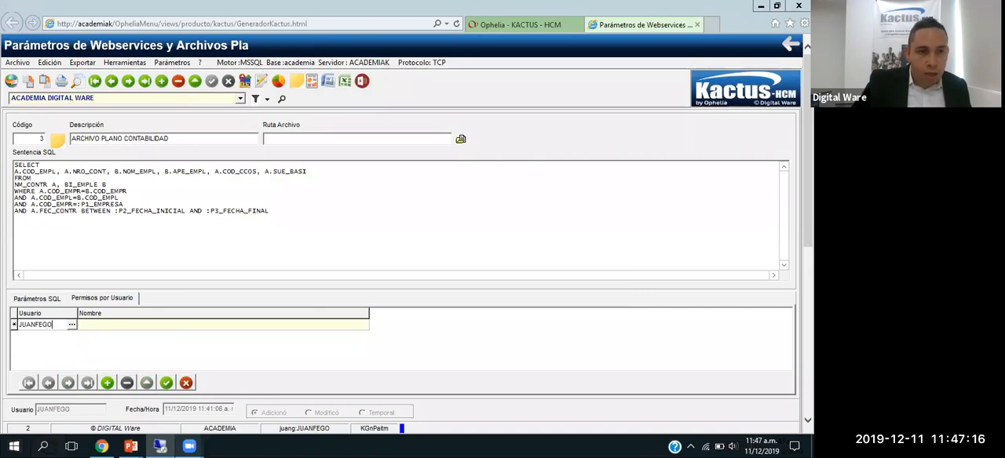
{"action": "left_click", "coordinate": [96, 326]}
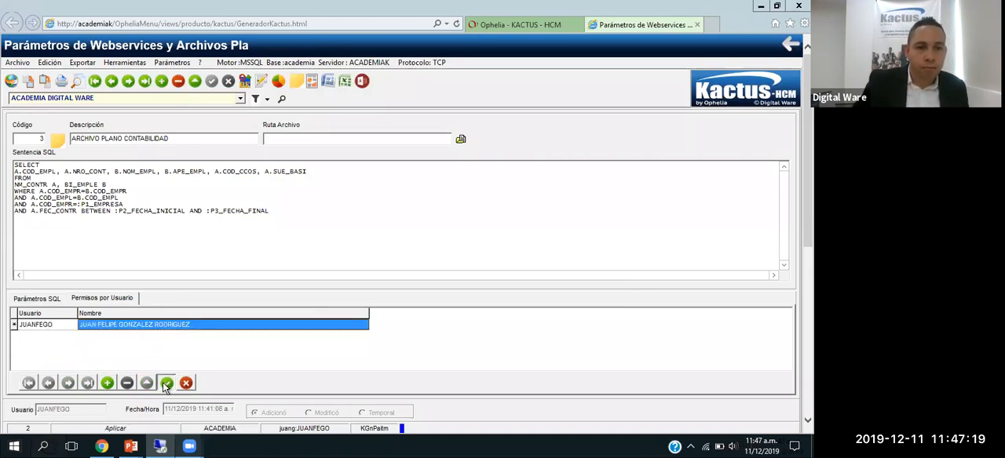
{"action": "left_click", "coordinate": [52, 300]}
{"action": "left_click", "coordinate": [81, 301]}
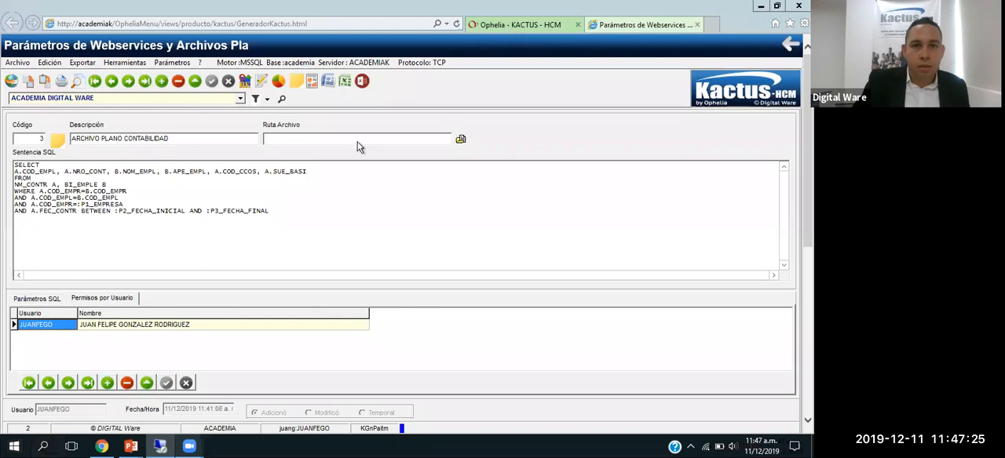
Step: Search by code for KGNITMED from the Kactus main page and open the flat file generation process
{"action": "left_click", "coordinate": [287, 137]}
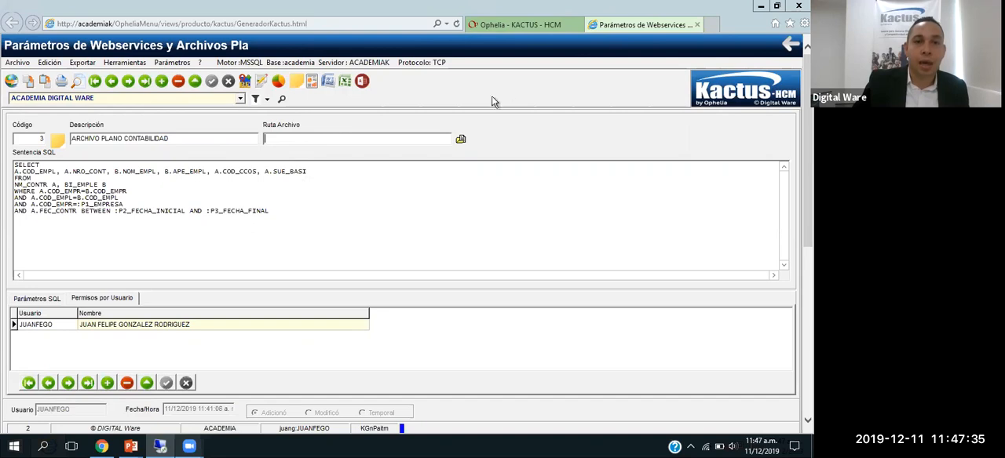
{"action": "left_click", "coordinate": [500, 27]}
{"action": "left_click_drag", "start_coordinate": [77, 414], "coordinate": [45, 416]}
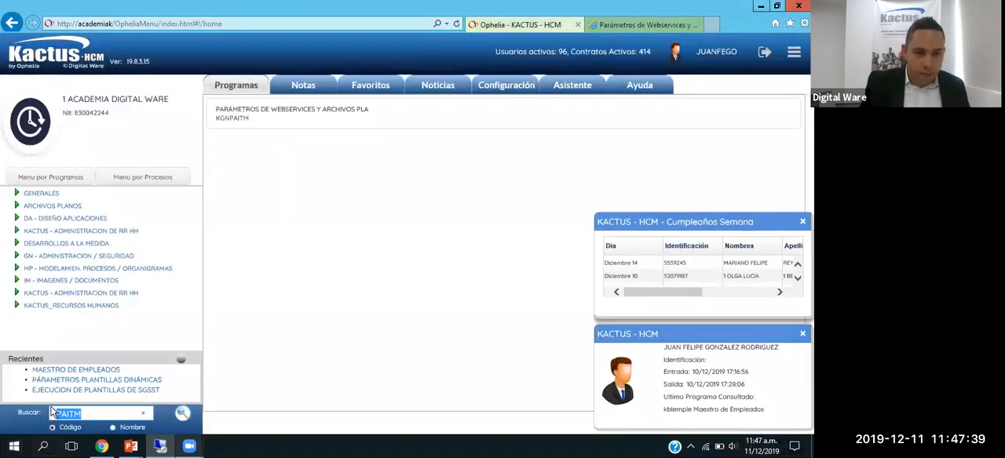
{"action": "type", "text": "ITMED"}
{"action": "key", "text": "Return"}
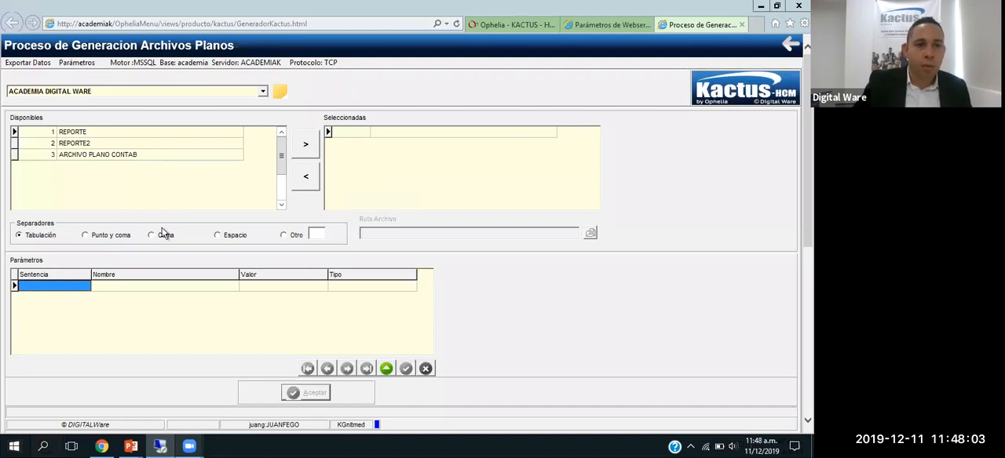
Step: Add ARCHIVO PLANO CONTAB to the selected flat files and choose Otro as the separator
{"action": "double_click", "coordinate": [97, 155]}
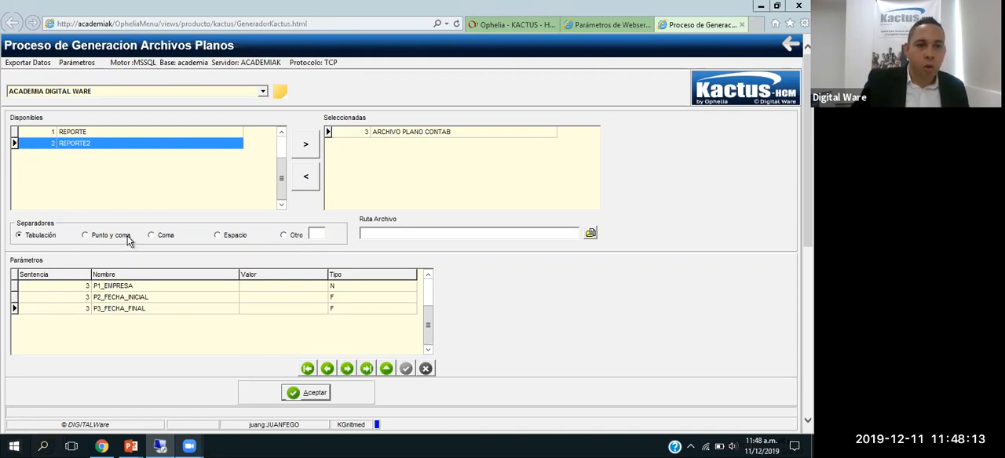
{"action": "left_click", "coordinate": [297, 238]}
{"action": "left_click", "coordinate": [313, 238]}
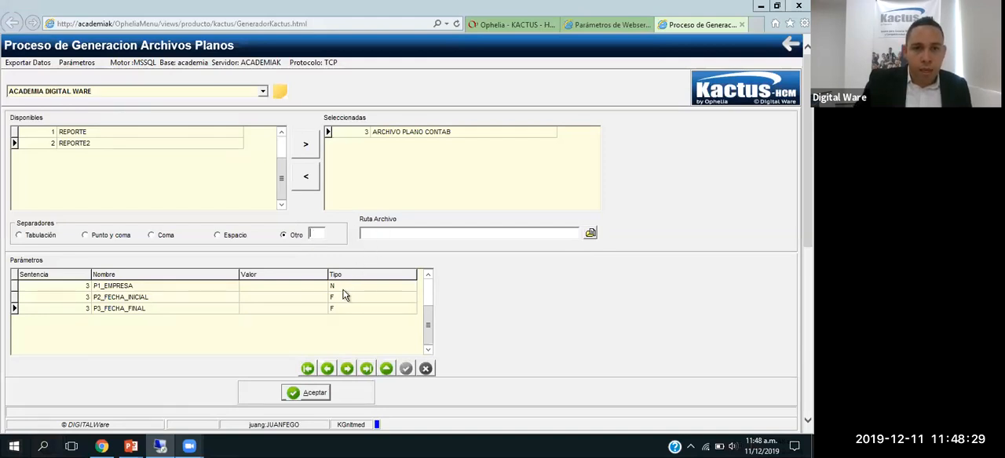
Step: Set the value of parameter P1_EMPRESA to 1
{"action": "left_click", "coordinate": [152, 287]}
{"action": "left_click", "coordinate": [146, 299]}
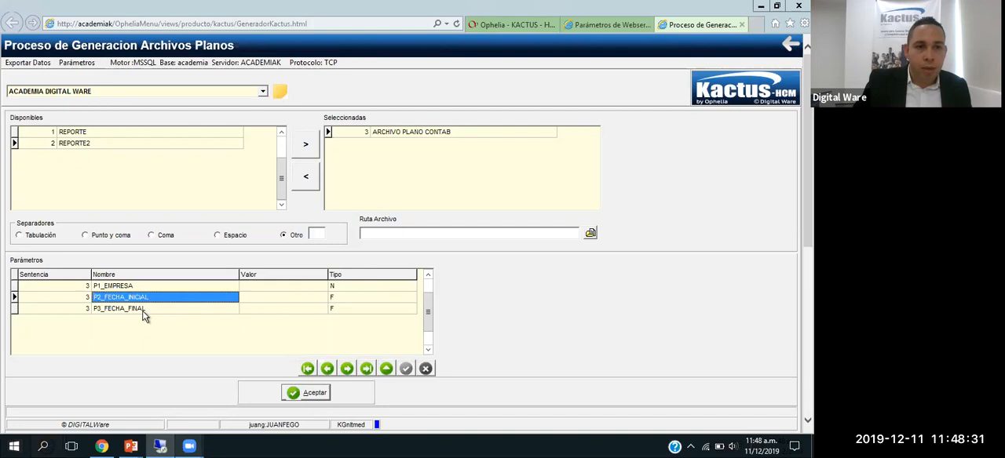
{"action": "left_click", "coordinate": [143, 312]}
{"action": "left_click", "coordinate": [286, 287]}
{"action": "left_click", "coordinate": [301, 286]}
{"action": "type", "text": "1"}
{"action": "key", "text": "Down"}
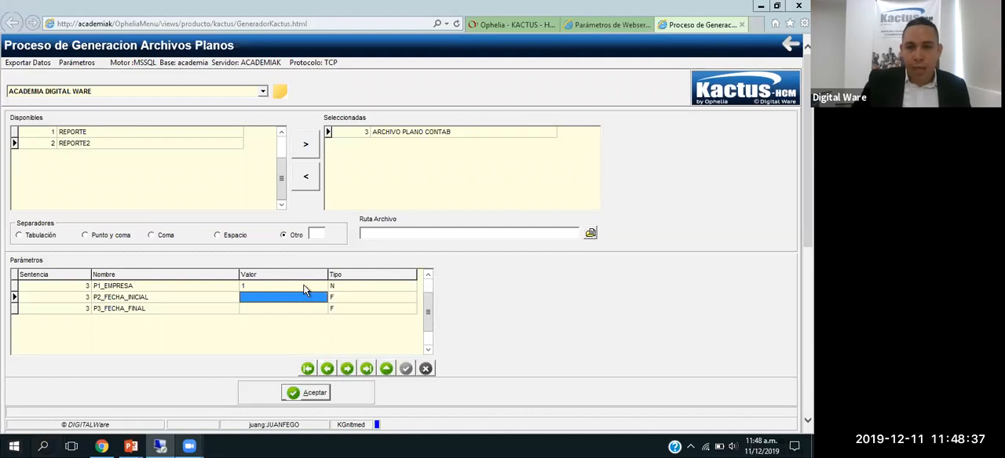
Step: Set the value of P2_FECHA_INICIAL to 01/01/2019 using the calendar
{"action": "left_click", "coordinate": [320, 299]}
{"action": "left_click", "coordinate": [322, 298]}
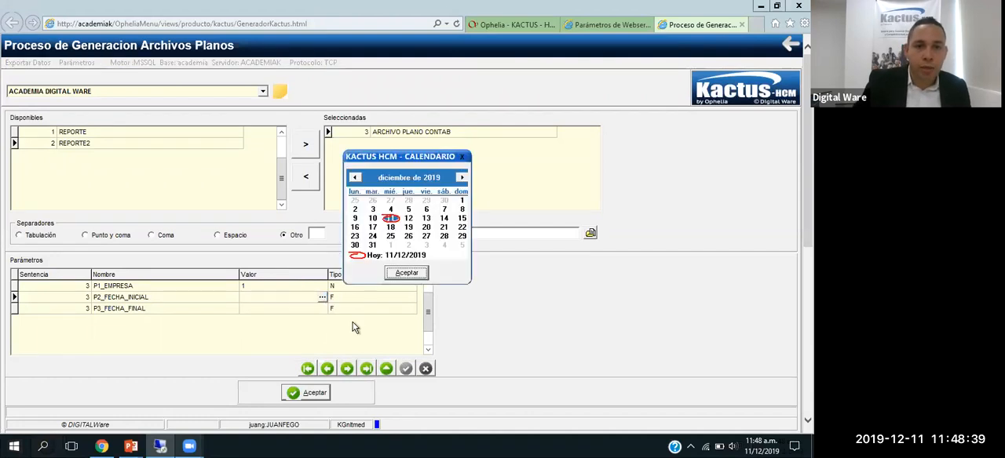
{"action": "left_click", "coordinate": [392, 180]}
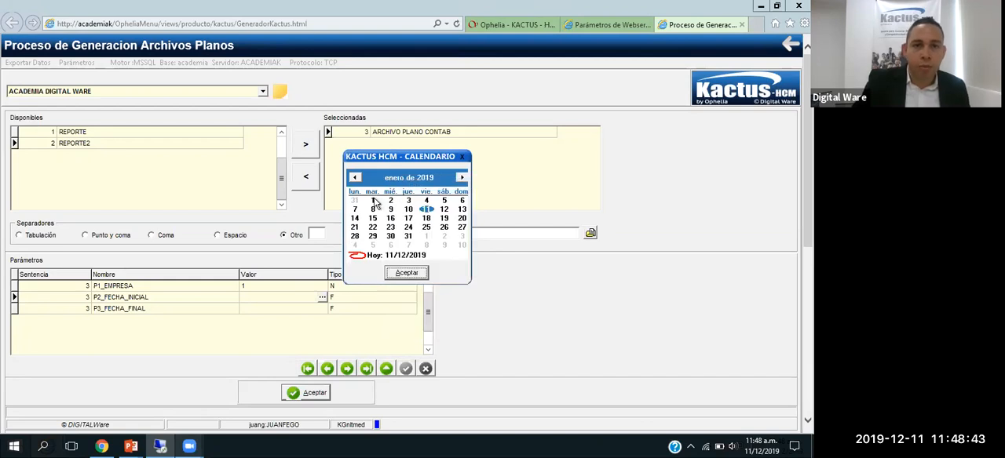
{"action": "left_click", "coordinate": [372, 200]}
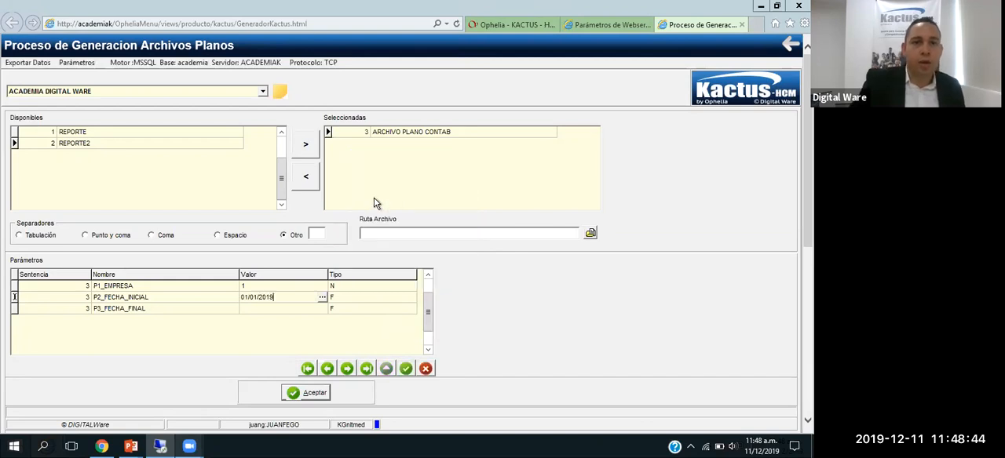
Step: Set the value of P3_FECHA_FINAL to 30/11/2019 using the calendar and review the three parameter values
{"action": "left_click", "coordinate": [300, 310]}
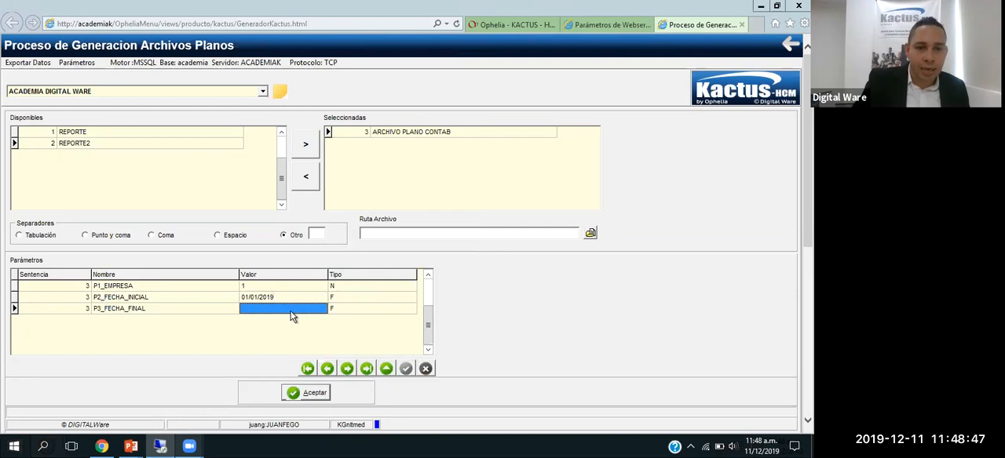
{"action": "left_click", "coordinate": [292, 311]}
{"action": "left_click", "coordinate": [322, 309]}
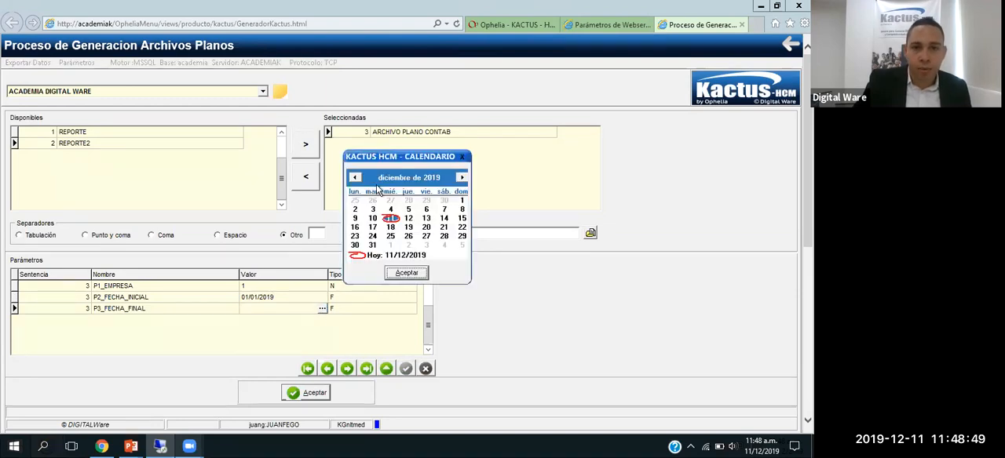
{"action": "left_click", "coordinate": [354, 177]}
{"action": "left_click", "coordinate": [443, 237]}
{"action": "left_click", "coordinate": [407, 274]}
{"action": "left_click", "coordinate": [277, 302]}
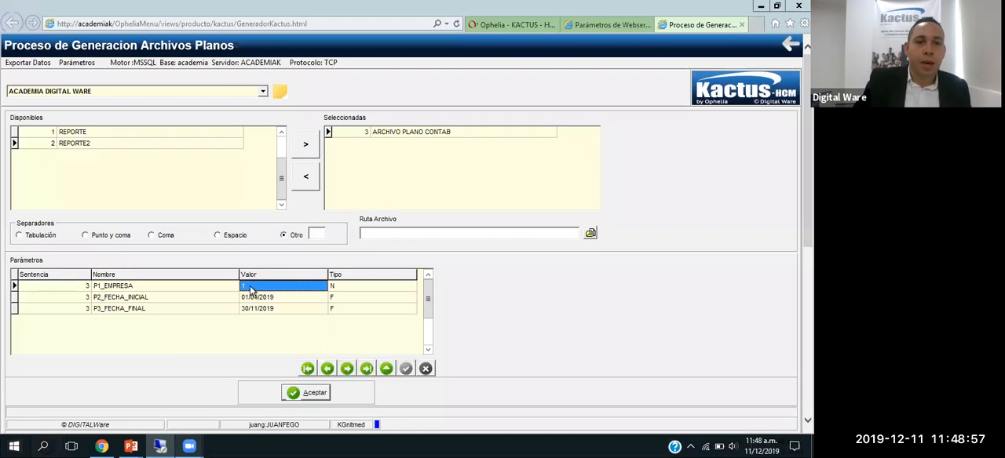
{"action": "left_click", "coordinate": [250, 288]}
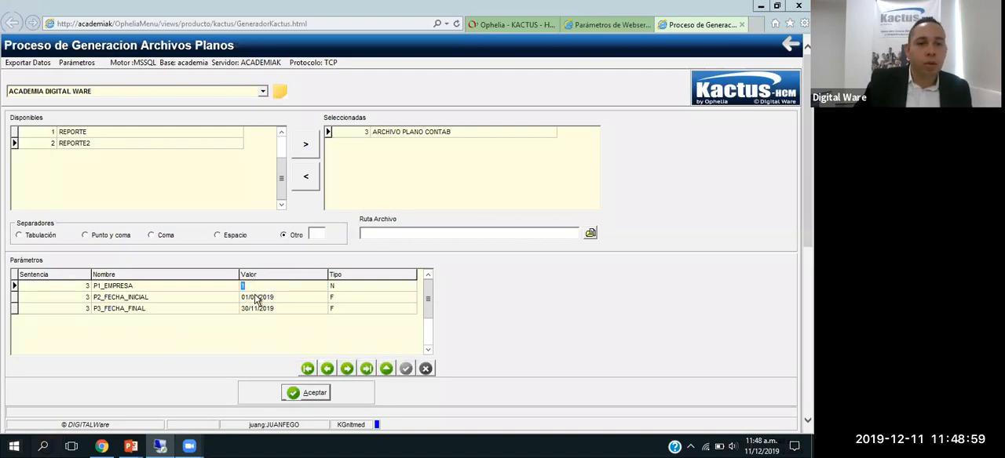
{"action": "left_click", "coordinate": [257, 301]}
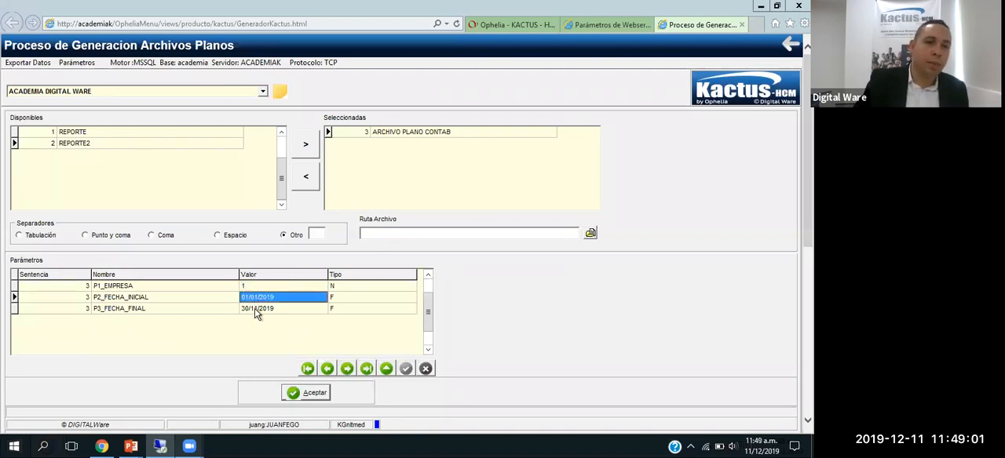
{"action": "left_click", "coordinate": [262, 310]}
Step: Try to generate the flat file, saving it to the desktop (Escritorio) as plano contabilidad.txt
{"action": "left_click", "coordinate": [314, 394]}
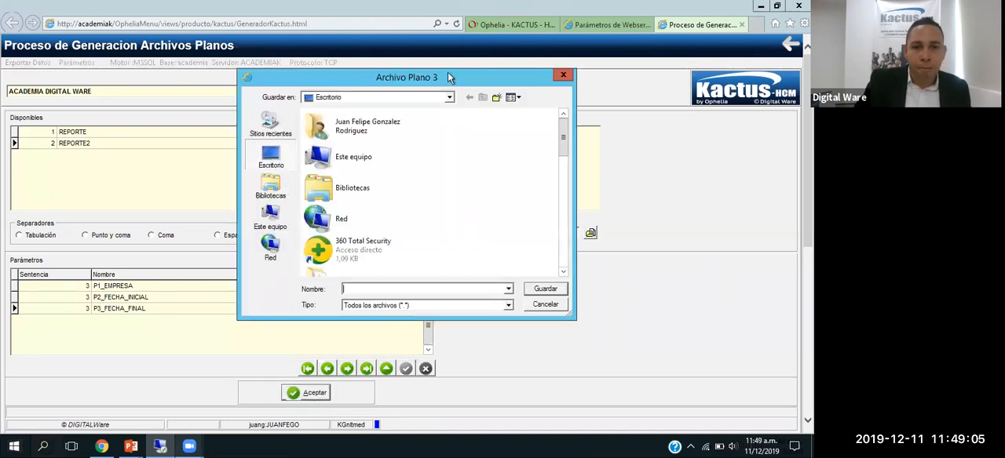
{"action": "left_click", "coordinate": [273, 159]}
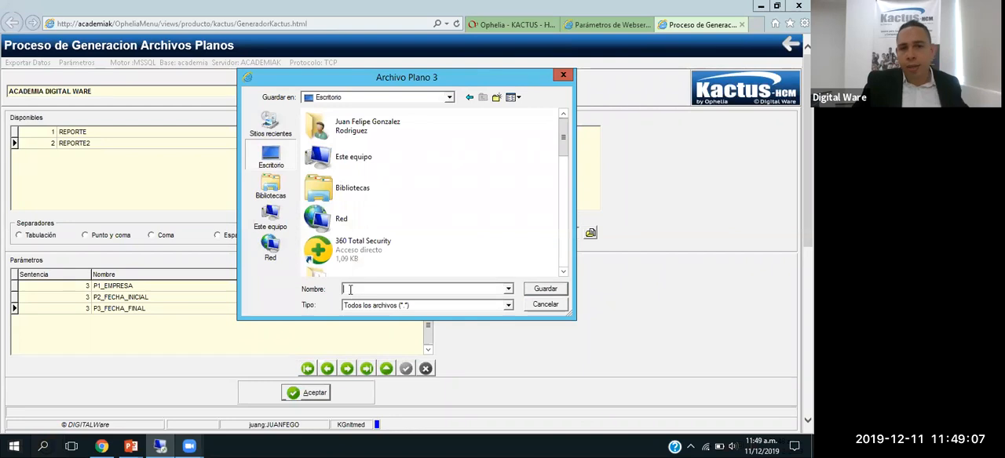
{"action": "type", "text": "pla"}
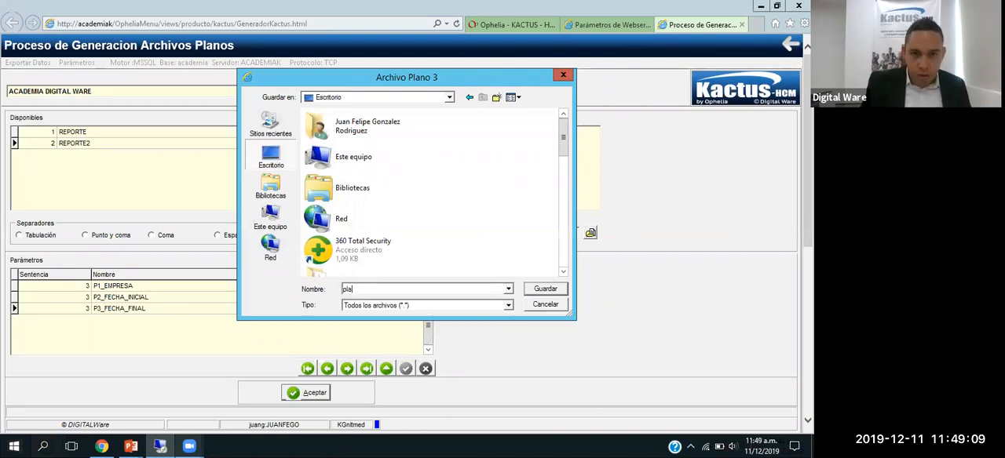
{"action": "type", "text": "no contabilidad.txt"}
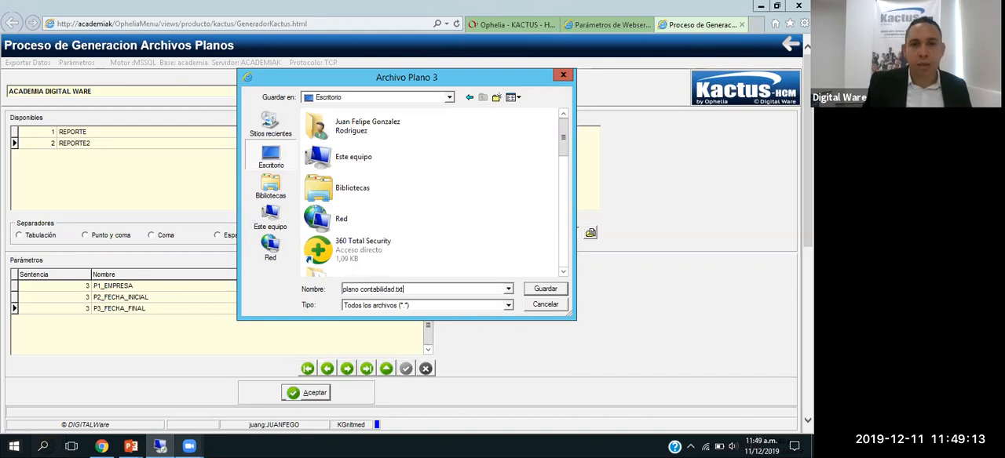
{"action": "double_click", "coordinate": [399, 289]}
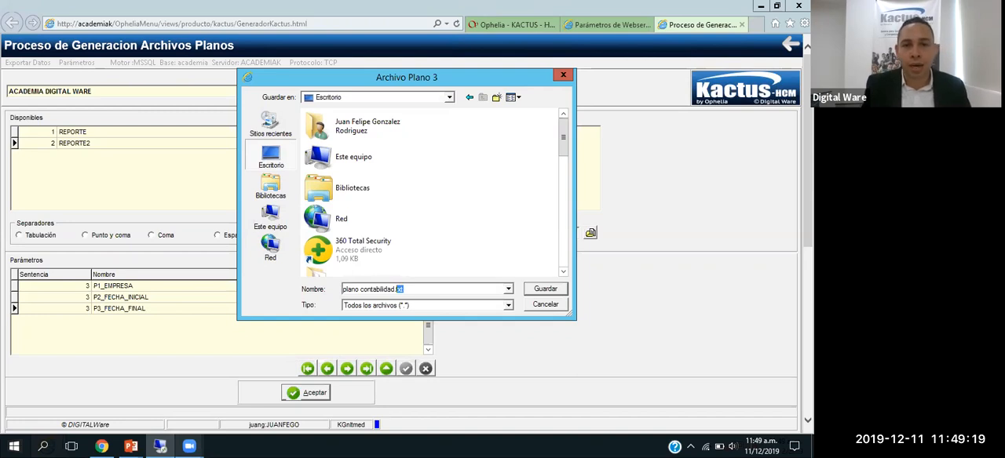
{"action": "left_click", "coordinate": [541, 289]}
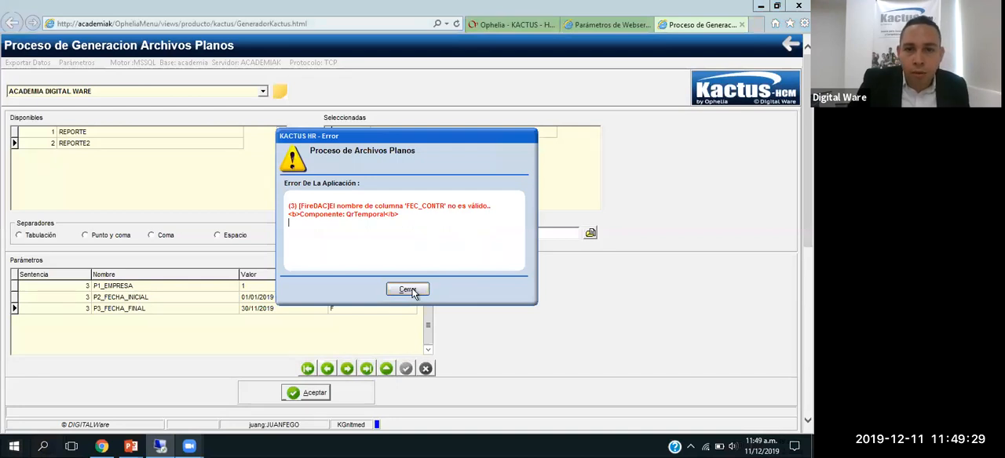
{"action": "left_click", "coordinate": [407, 290]}
Step: Correct the date column in the BETWEEN condition of the ARCHIVO PLANO CONTABILIDAD SQL statement to A.FEC_CONT
{"action": "left_click", "coordinate": [604, 26]}
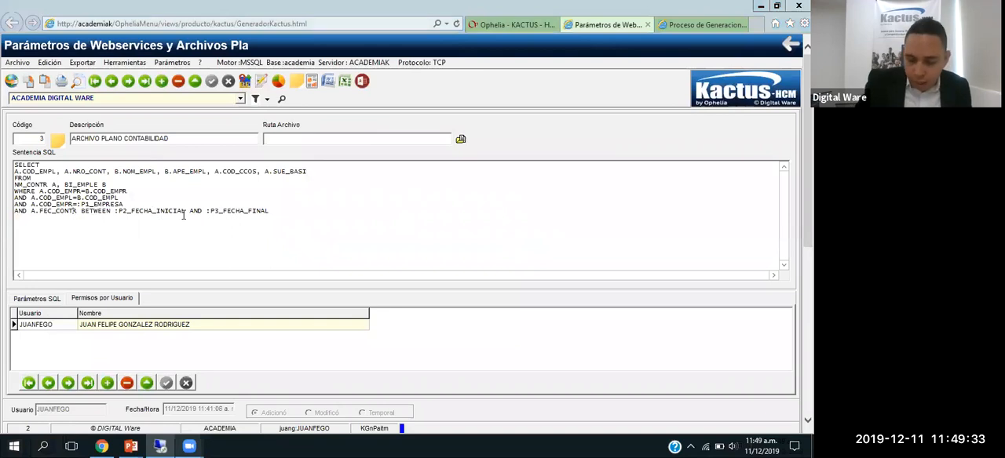
{"action": "key", "text": "BackSpace"}
{"action": "left_click_drag", "start_coordinate": [267, 212], "coordinate": [60, 165]}
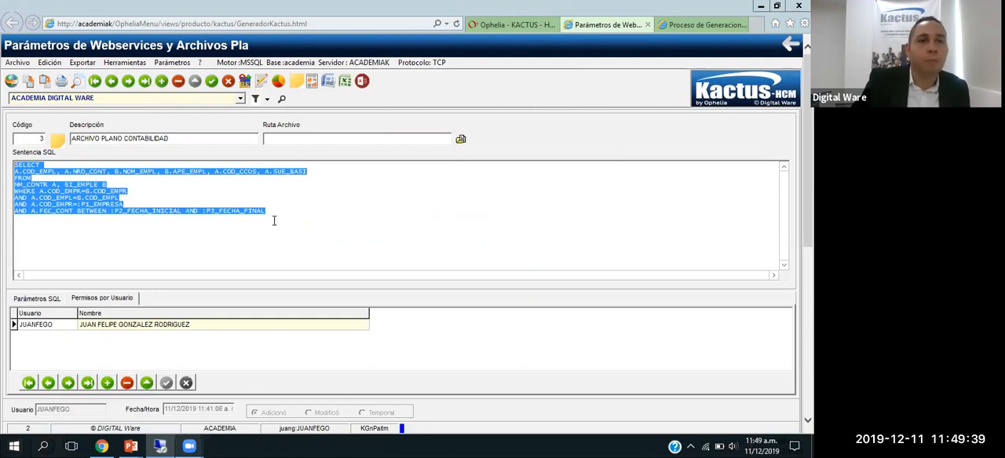
{"action": "left_click", "coordinate": [291, 214]}
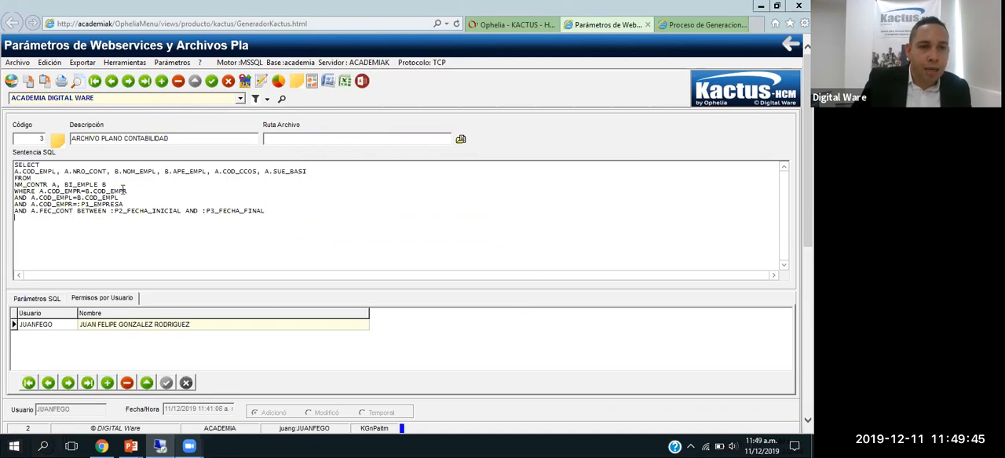
{"action": "key", "text": "ctrl+a"}
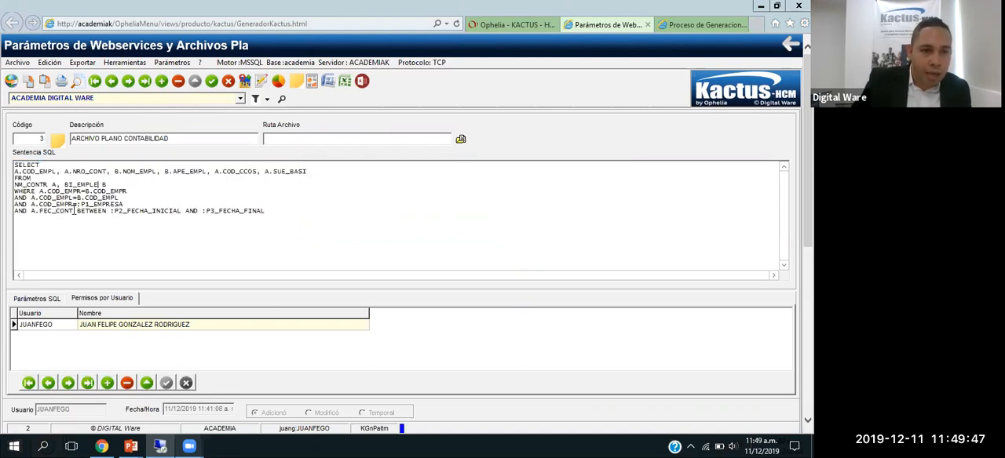
{"action": "left_click_drag", "start_coordinate": [73, 212], "coordinate": [33, 212]}
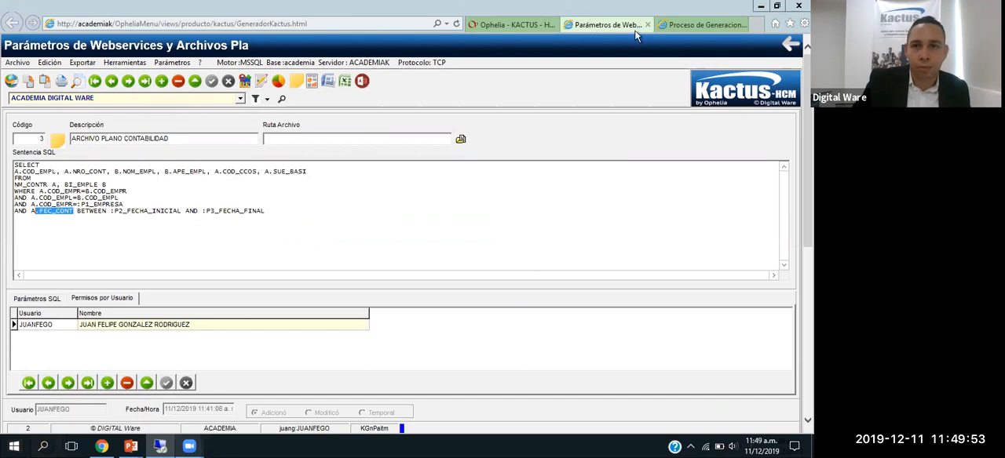
Step: Close the Proceso de Generacion Archivos Planos page and reopen it with ARCHIVO PLANO CONTAB selected for generation
{"action": "left_click", "coordinate": [702, 24]}
{"action": "left_click", "coordinate": [743, 25]}
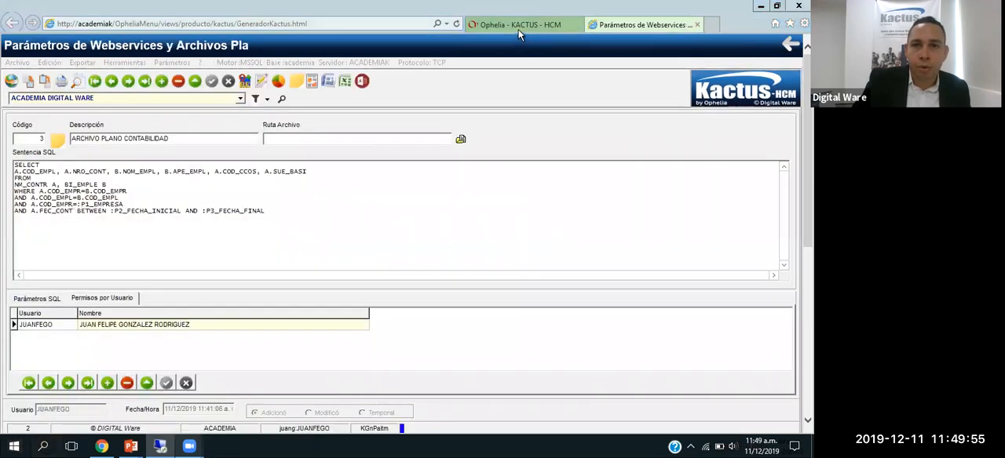
{"action": "left_click", "coordinate": [516, 26]}
{"action": "left_click", "coordinate": [231, 117]}
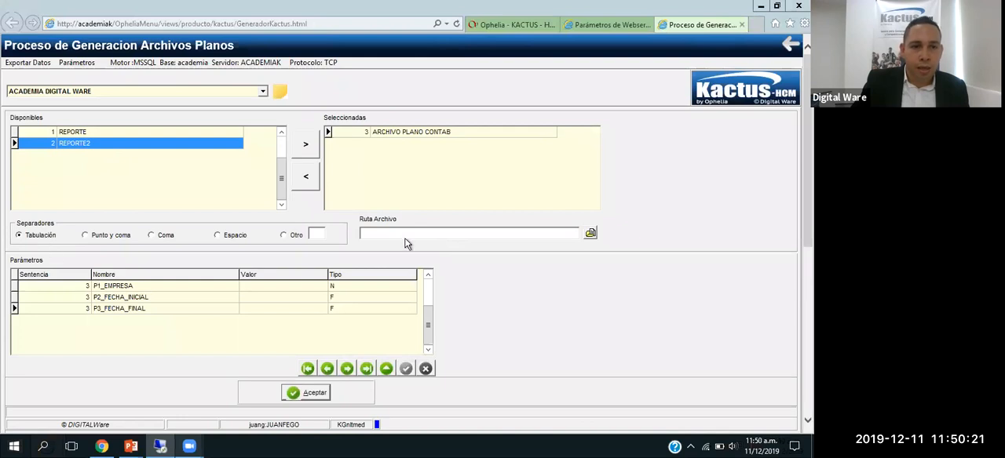
Step: Enter 1 as the value of P1_EMPRESA in the reopened generation process
{"action": "left_click", "coordinate": [278, 286]}
{"action": "type", "text": "1"}
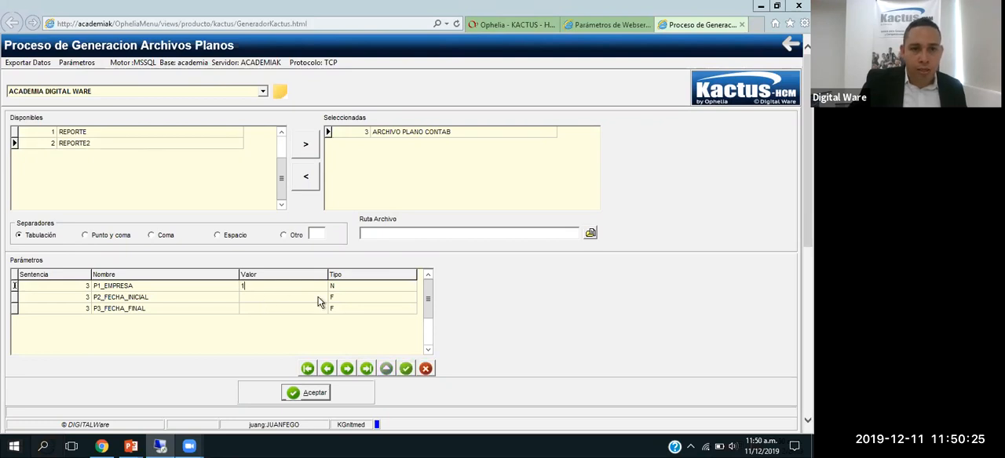
{"action": "left_click", "coordinate": [322, 303]}
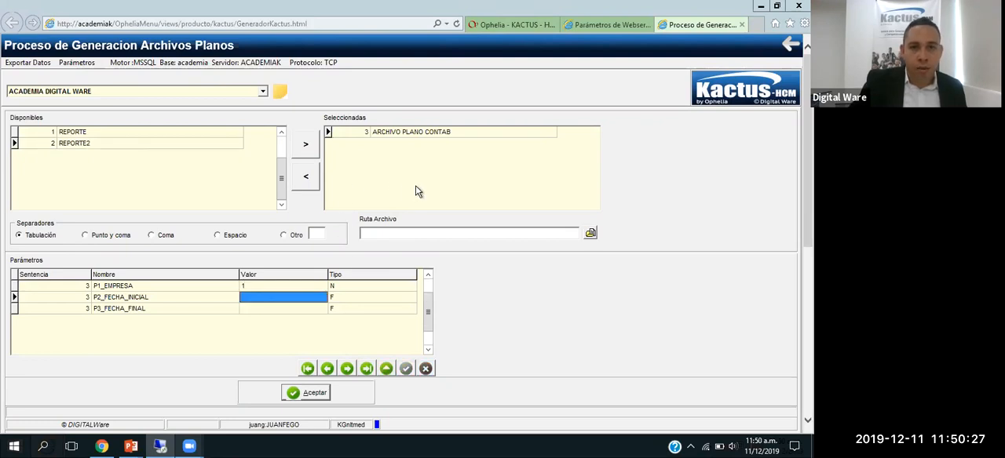
Step: Open the calendar for P2_FECHA_INICIAL and pick 1 January 2019
{"action": "left_click", "coordinate": [322, 297]}
{"action": "left_click", "coordinate": [392, 179]}
{"action": "left_click", "coordinate": [411, 188]}
{"action": "left_click", "coordinate": [374, 201]}
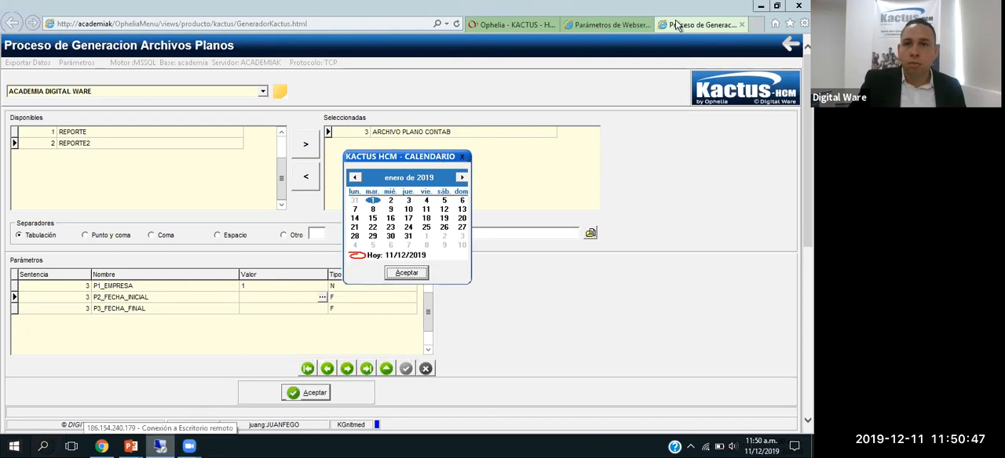
{"action": "left_click", "coordinate": [373, 201]}
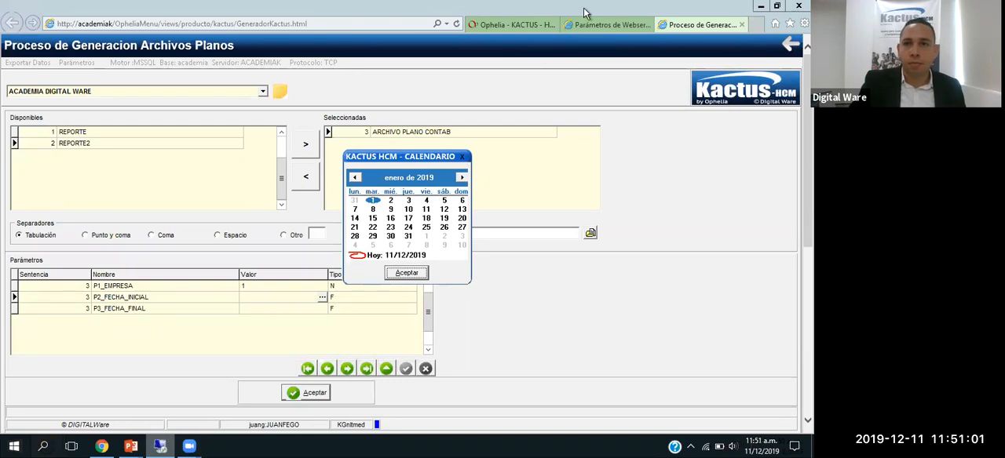
{"action": "mouse_move", "coordinate": [585, 9]}
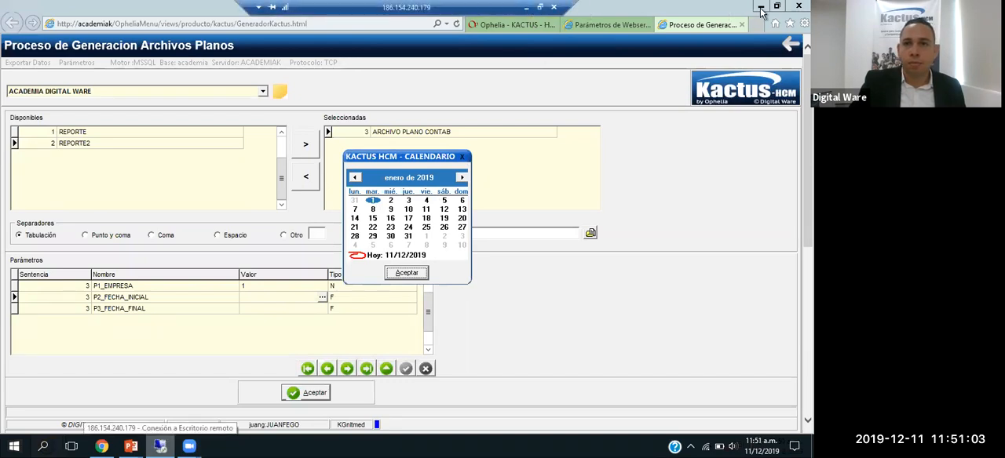
{"action": "left_click_drag", "start_coordinate": [506, 12], "coordinate": [420, 9]}
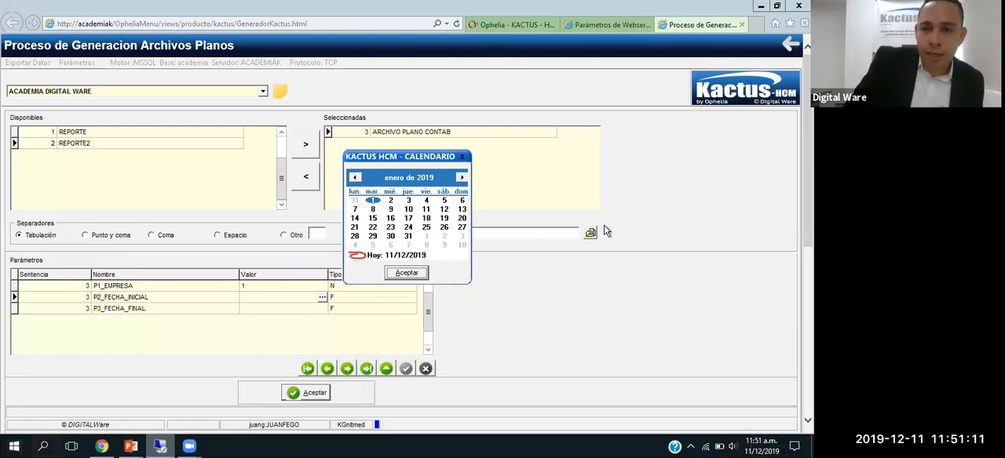
{"action": "mouse_move", "coordinate": [343, 7]}
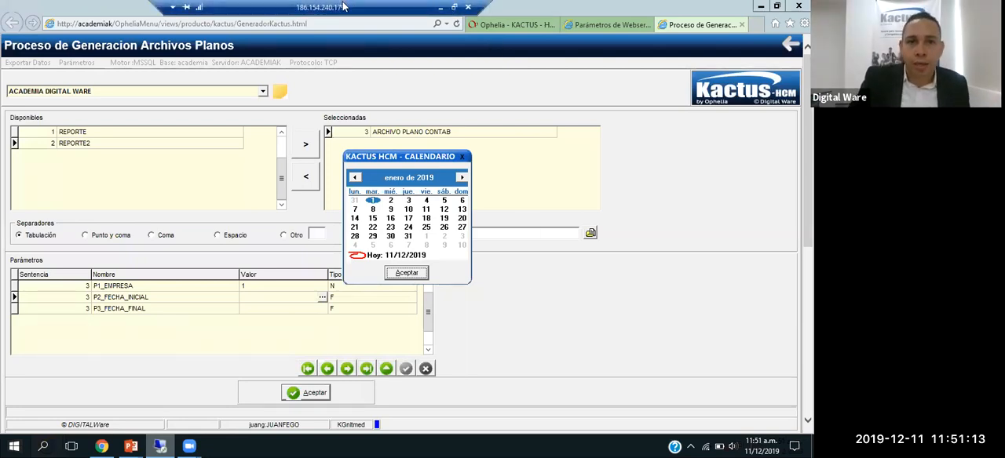
{"action": "left_click_drag", "start_coordinate": [373, 7], "coordinate": [444, 8]}
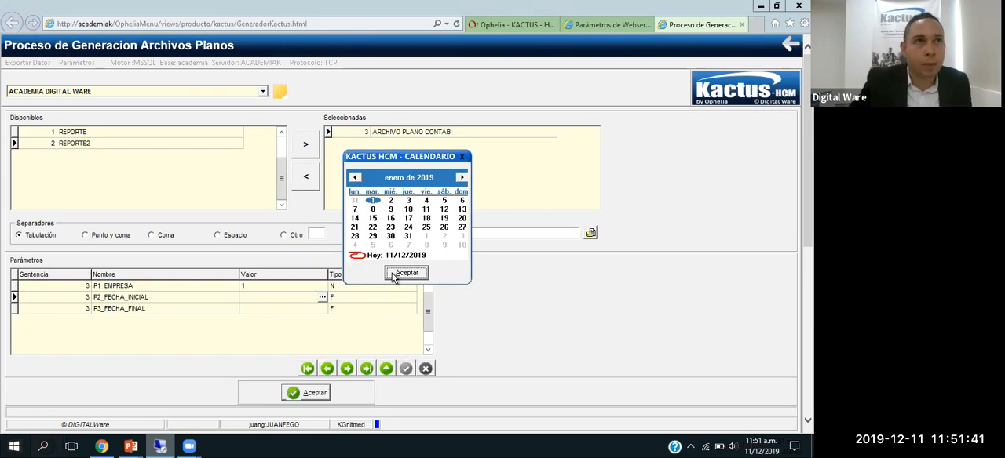
{"action": "mouse_move", "coordinate": [467, 11]}
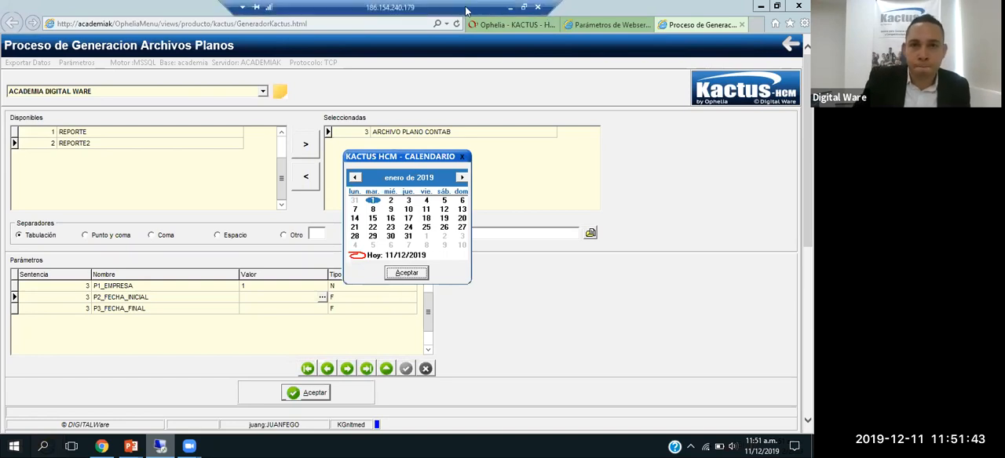
{"action": "left_click", "coordinate": [510, 8]}
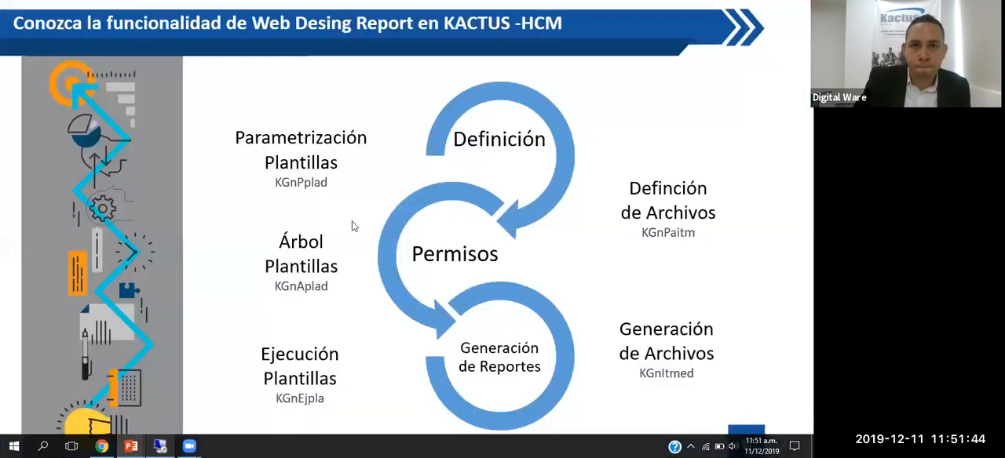
{"action": "left_click", "coordinate": [159, 446]}
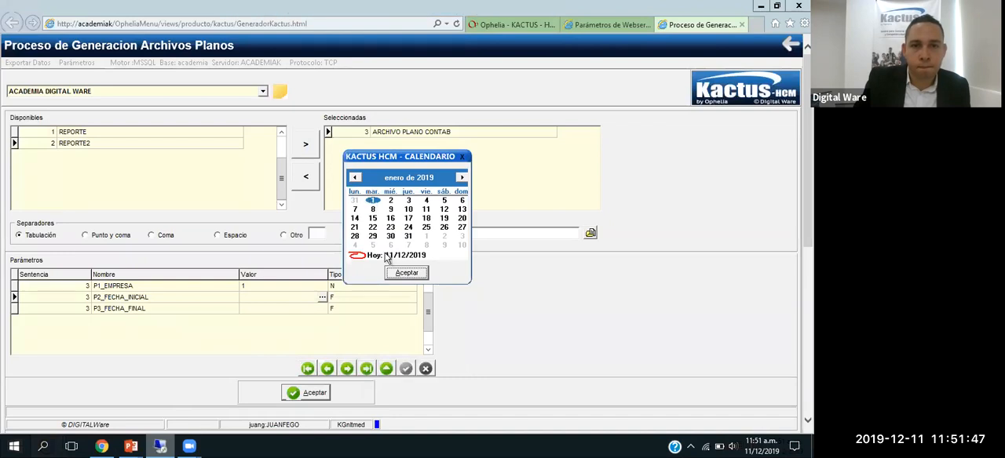
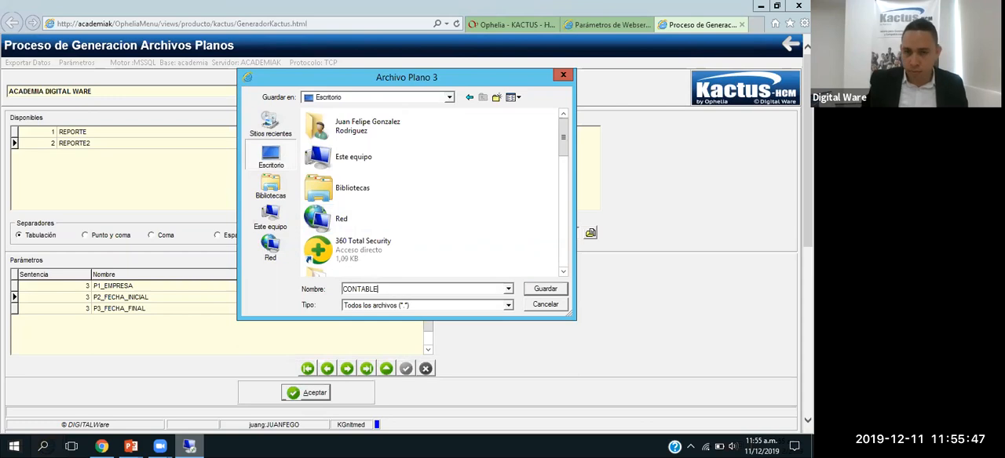
Step: Save the output as CONTABLE2.TXT on the remote desktop and generate the ARCHIVO PLANO CONTAB flat file
{"action": "key", "text": "Return"}
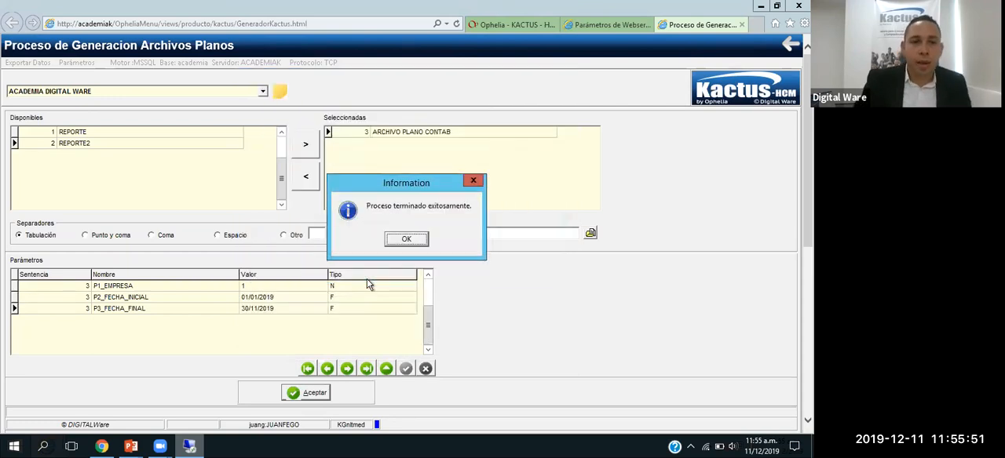
{"action": "left_click", "coordinate": [410, 239]}
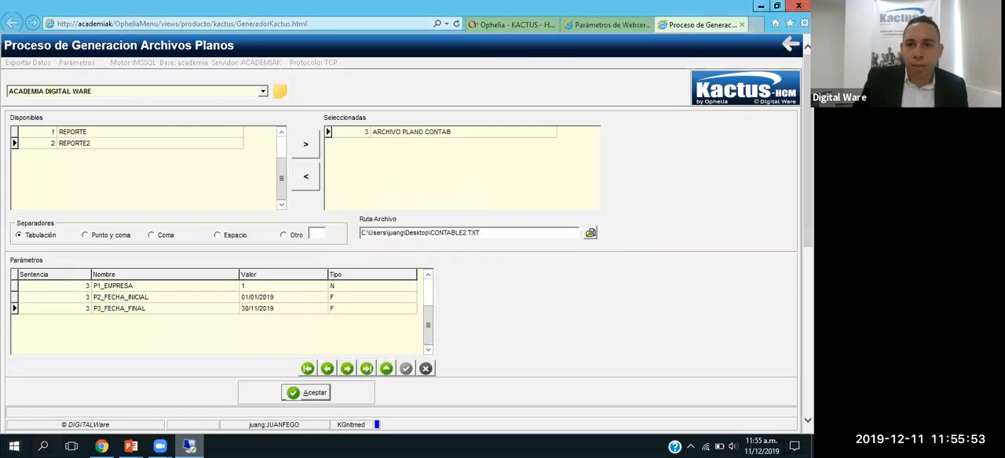
Step: Open the generated CONTABLE220191211.TXT from the remote desktop in Notepad, check its first column, and close it
{"action": "left_click", "coordinate": [759, 8]}
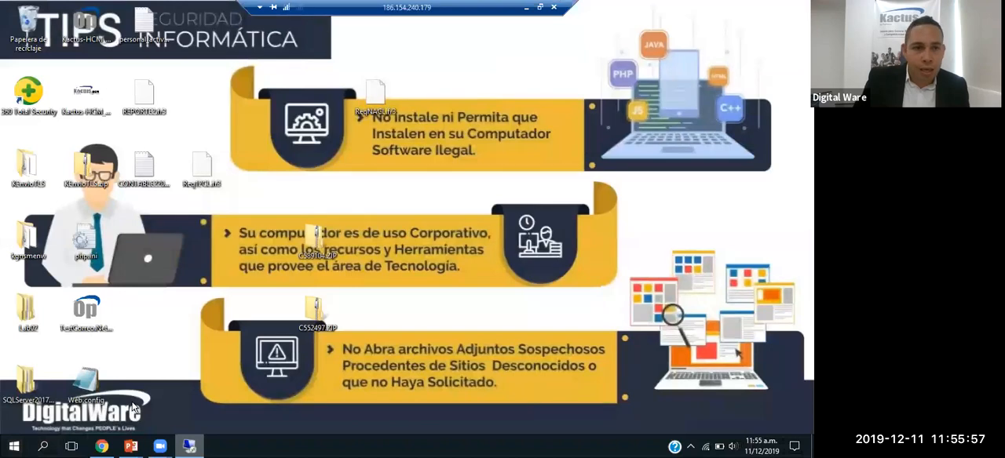
{"action": "double_click", "coordinate": [148, 174]}
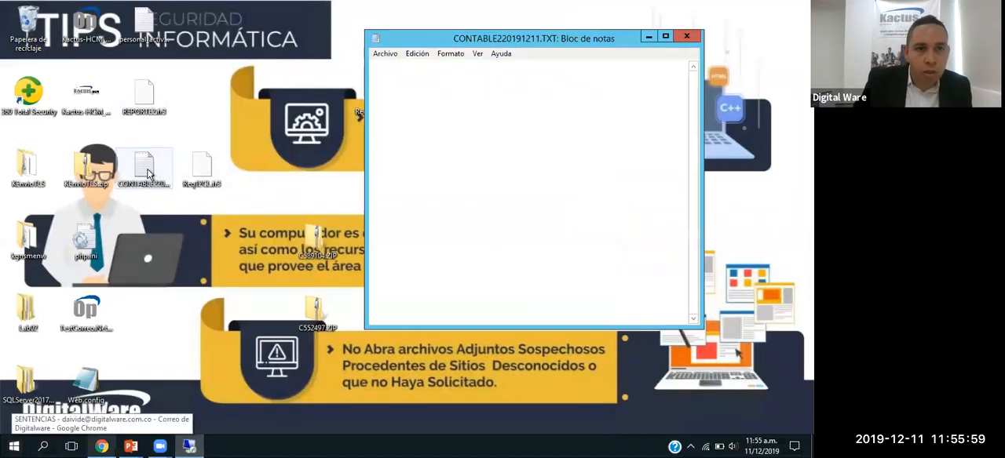
{"action": "left_click", "coordinate": [665, 37]}
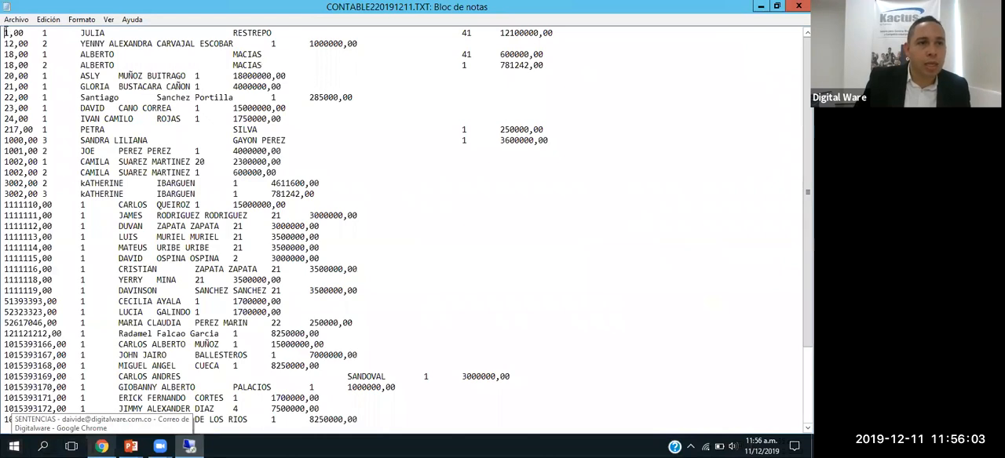
{"action": "left_click_drag", "start_coordinate": [4, 33], "coordinate": [26, 32]}
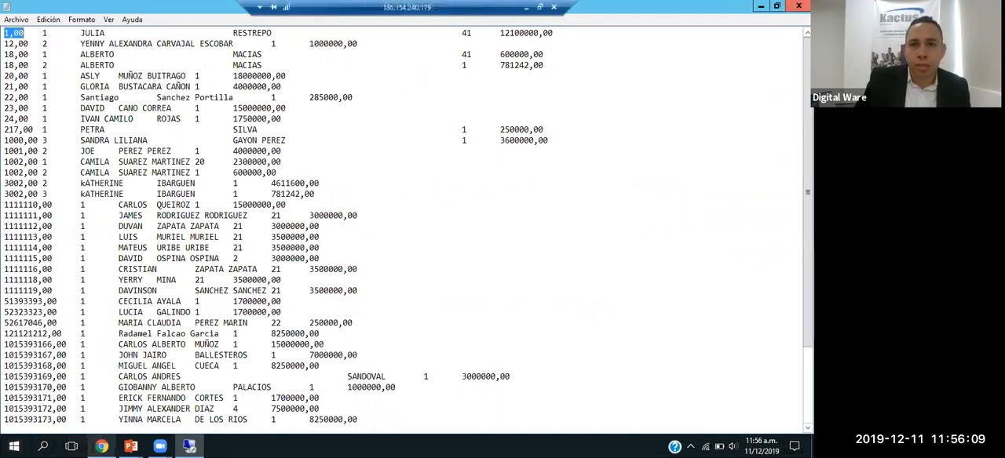
{"action": "left_click", "coordinate": [798, 6]}
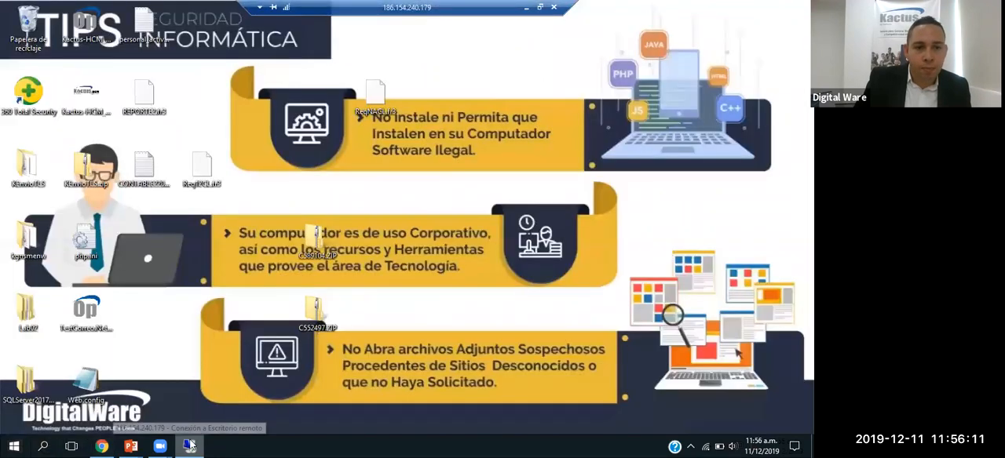
{"action": "left_click", "coordinate": [131, 446]}
{"action": "left_click", "coordinate": [188, 446]}
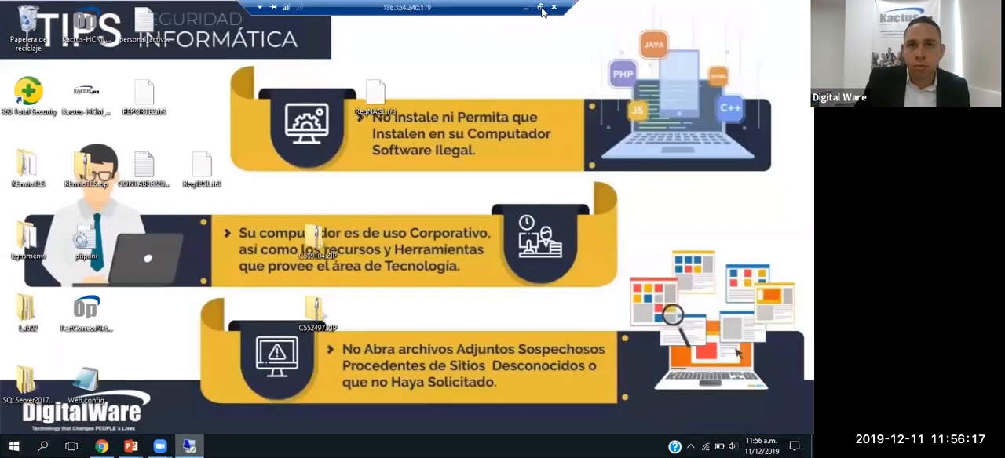
{"action": "left_click", "coordinate": [544, 13]}
{"action": "left_click_drag", "start_coordinate": [576, 110], "coordinate": [574, 267]}
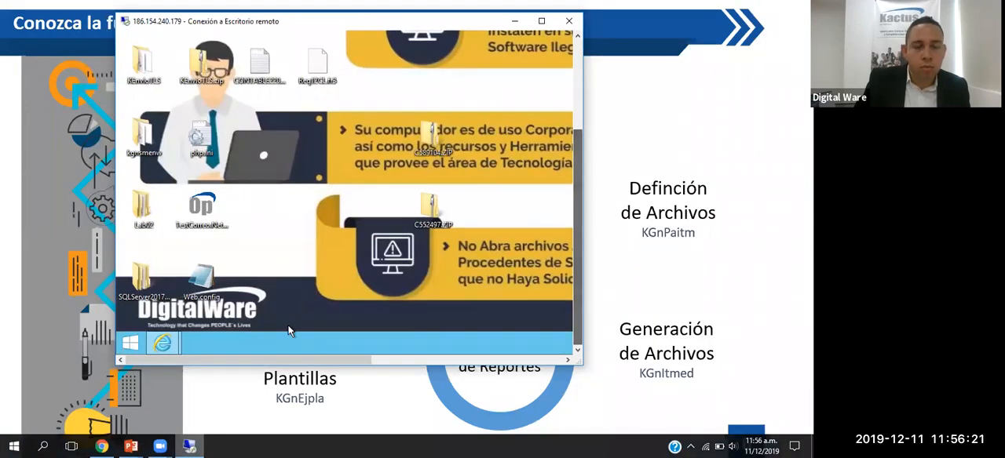
{"action": "left_click", "coordinate": [541, 21]}
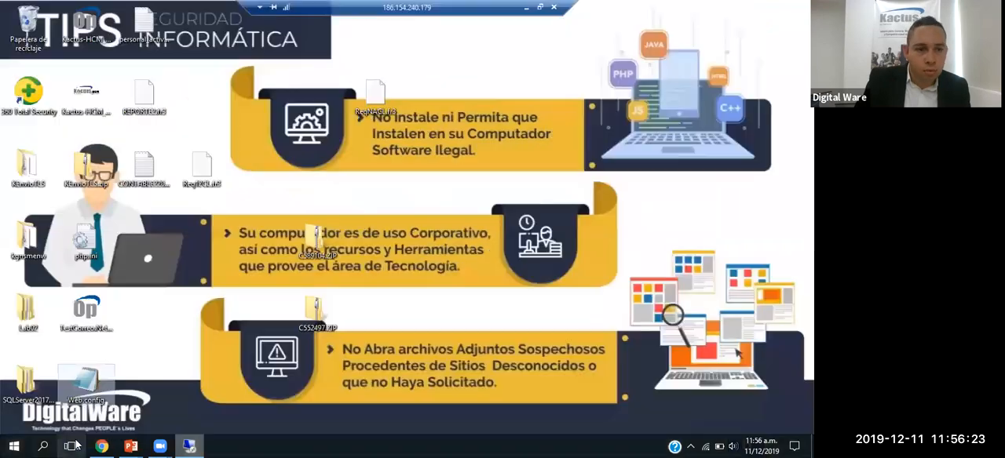
{"action": "left_click", "coordinate": [189, 445]}
{"action": "left_click", "coordinate": [191, 445]}
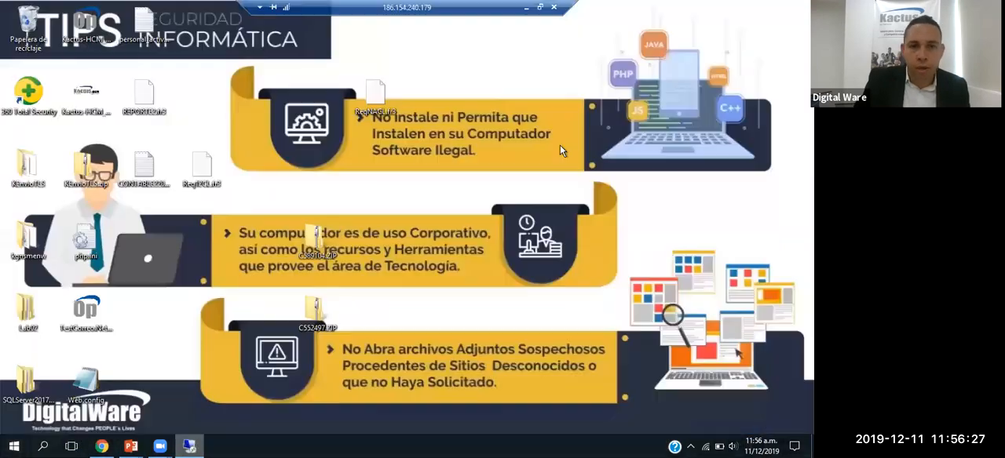
Step: Bring the Proceso de Generacion Archivos Planos page back up in the remote session and return the session to full screen
{"action": "left_click", "coordinate": [539, 7]}
{"action": "scroll", "coordinate": [577, 201], "scroll_direction": "down", "scroll_amount": 1}
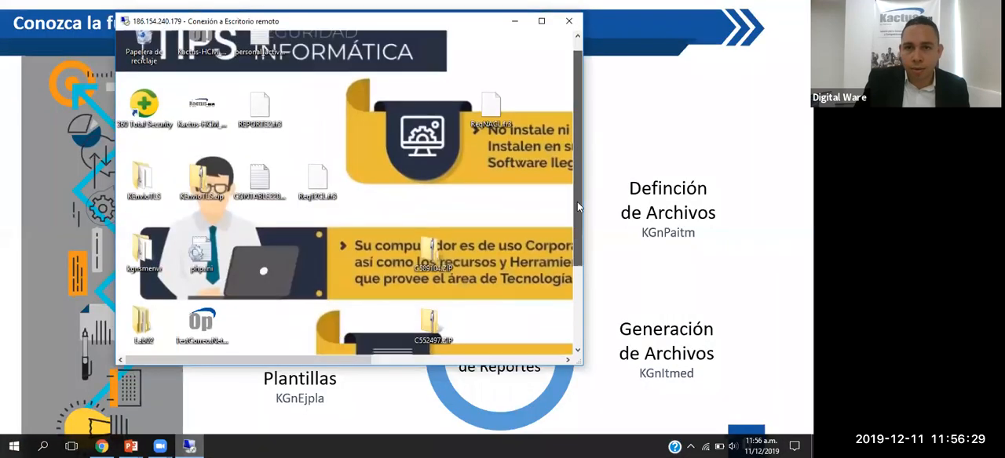
{"action": "scroll", "coordinate": [577, 202], "scroll_direction": "down", "scroll_amount": 5}
{"action": "mouse_move", "coordinate": [162, 349]}
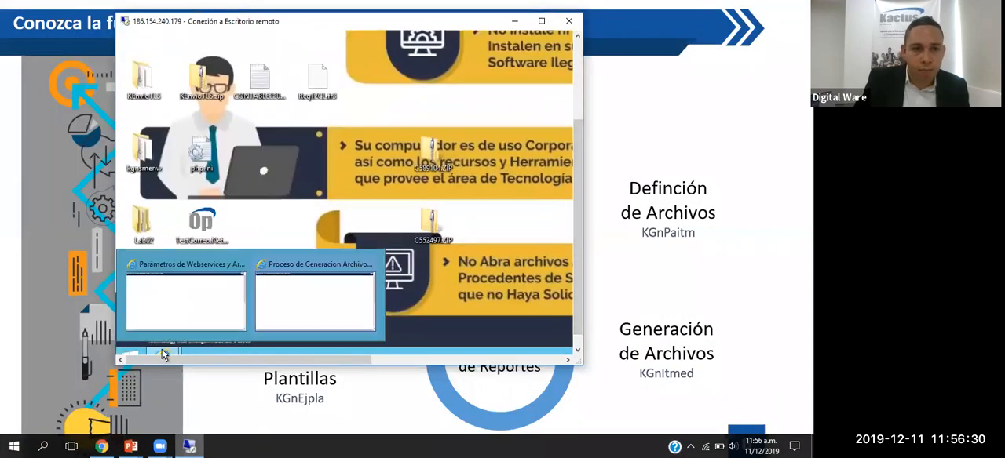
{"action": "left_click", "coordinate": [276, 306]}
{"action": "left_click", "coordinate": [542, 21]}
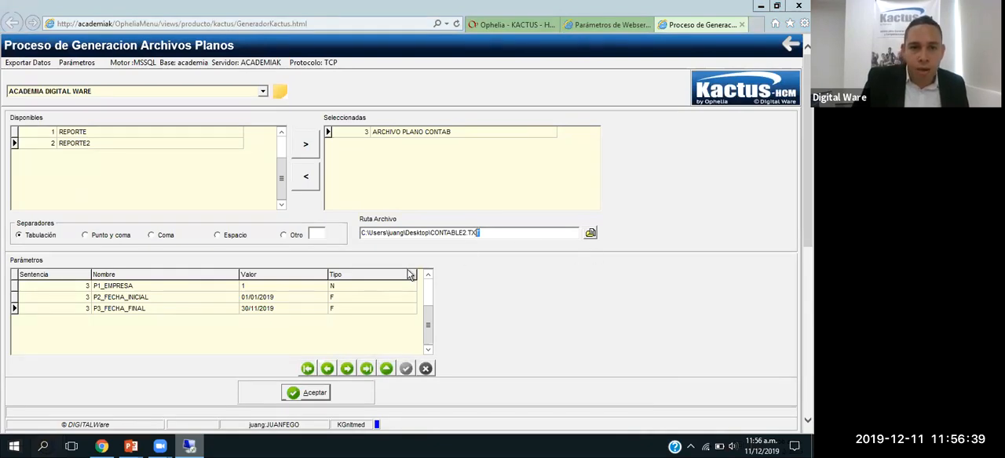
Step: Generate the ARCHIVO PLANO CONTAB file again, replacing the existing CONTABLE220191211.TXT
{"action": "left_click", "coordinate": [310, 393]}
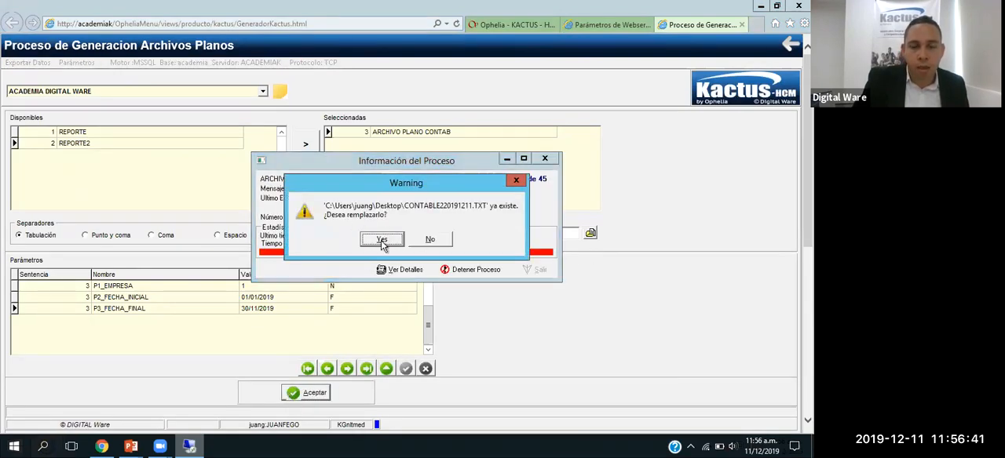
{"action": "left_click", "coordinate": [381, 240]}
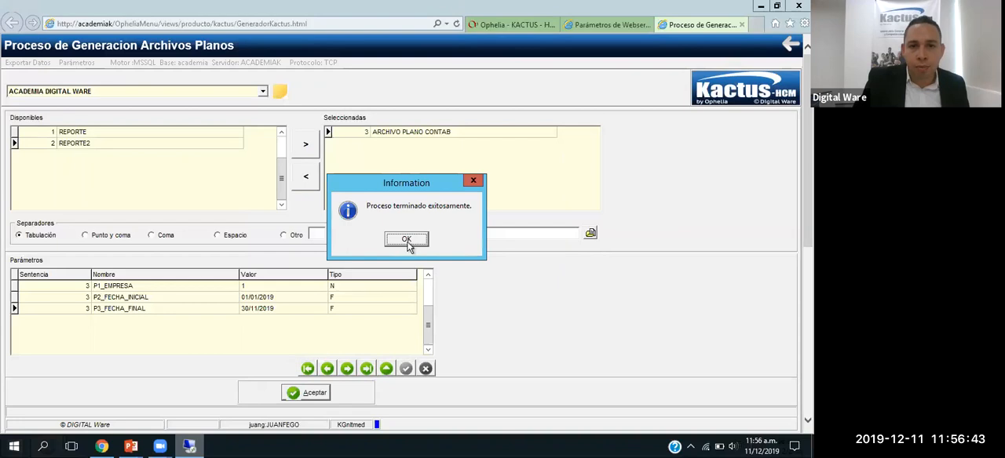
{"action": "left_click", "coordinate": [406, 239]}
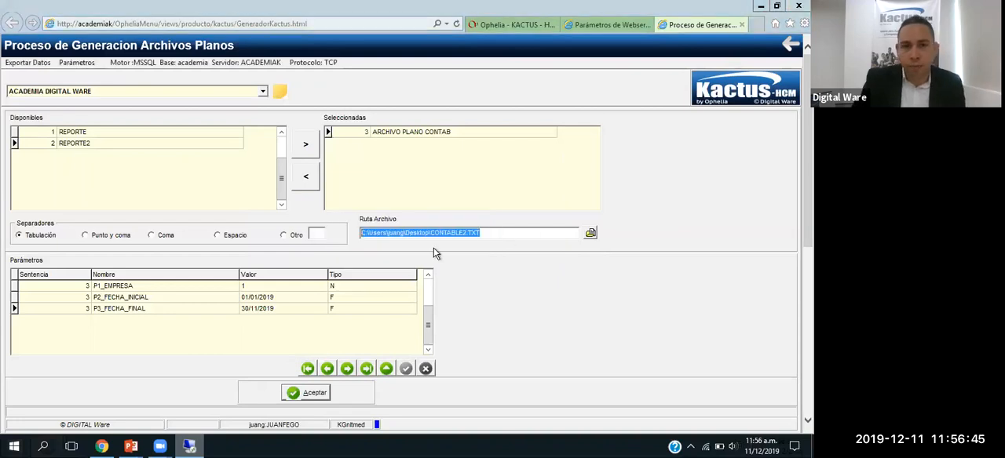
Step: Change the output file to CONTABLE2.xls on the remote desktop and generate the flat file in that format
{"action": "left_click", "coordinate": [589, 232]}
{"action": "left_click", "coordinate": [412, 288]}
{"action": "left_click_drag", "start_coordinate": [384, 288], "coordinate": [411, 288]}
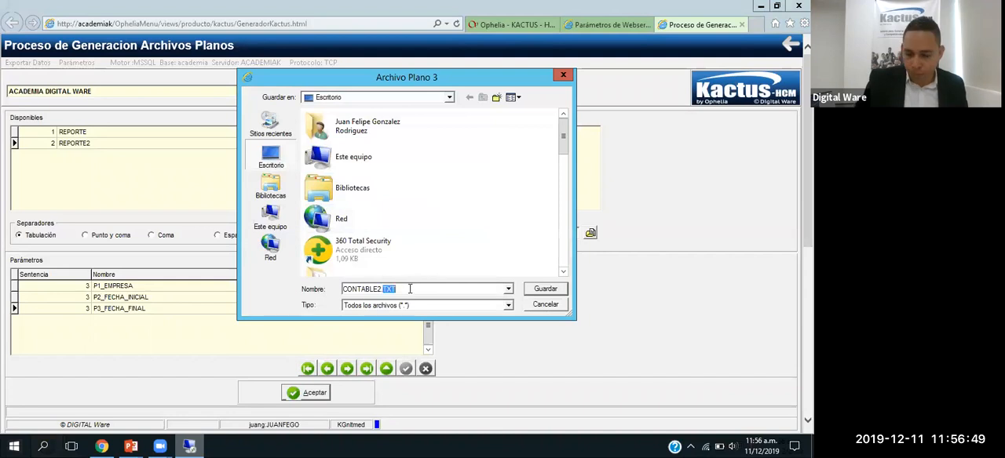
{"action": "type", "text": "xls"}
{"action": "key", "text": "Return"}
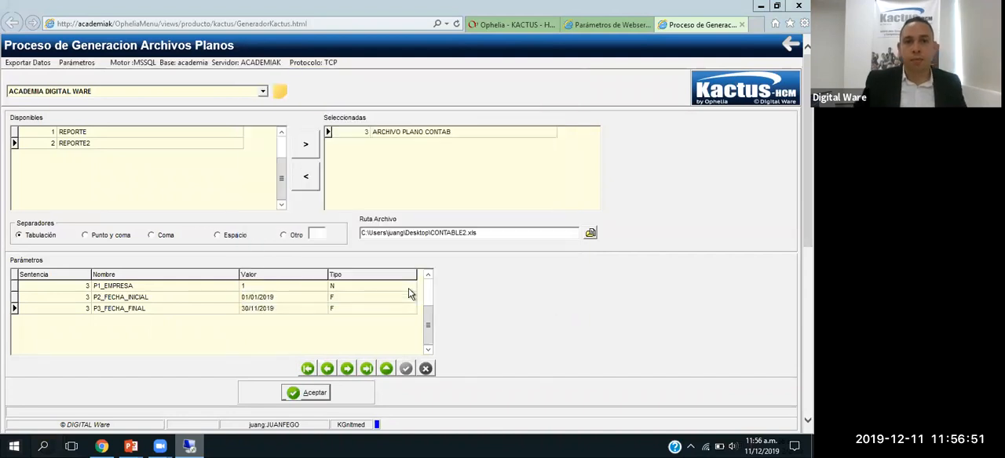
{"action": "left_click", "coordinate": [303, 393]}
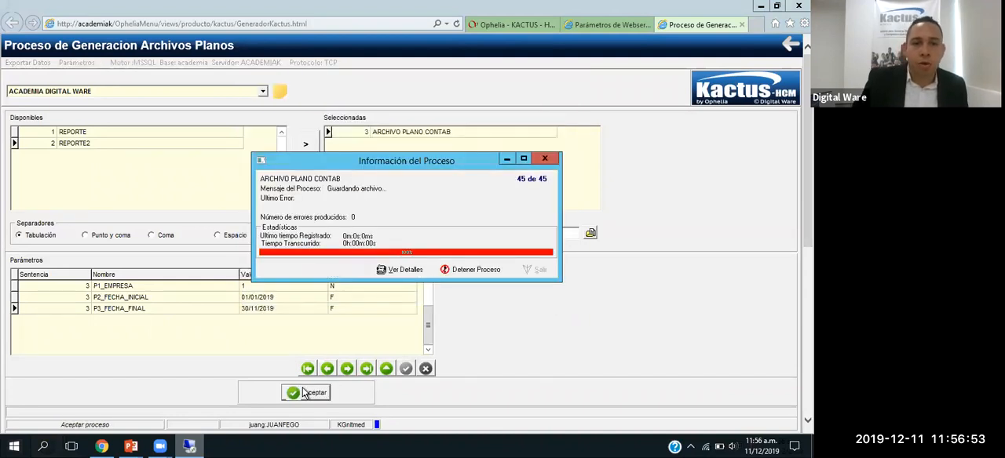
{"action": "left_click", "coordinate": [415, 243]}
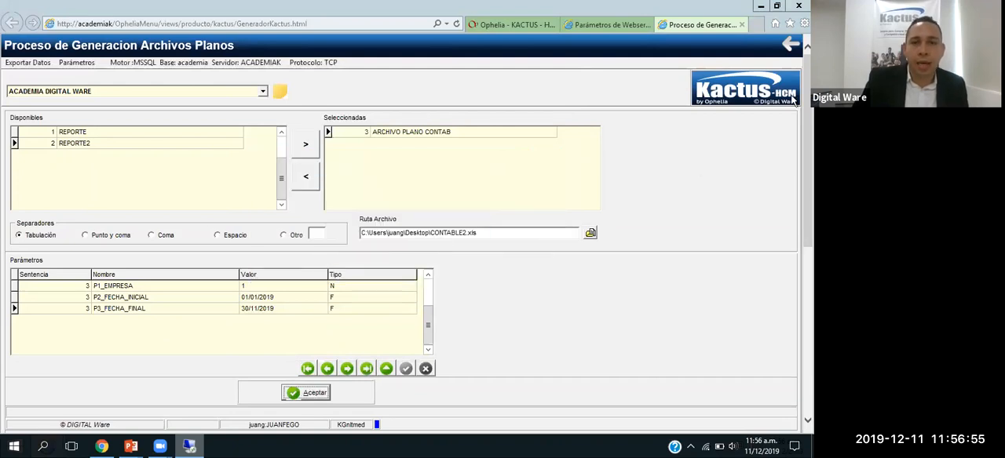
Step: Copy the generated CONTABLE220191211.xls from the remote desktop and leave the slide show to reach the local desktop
{"action": "left_click", "coordinate": [759, 6]}
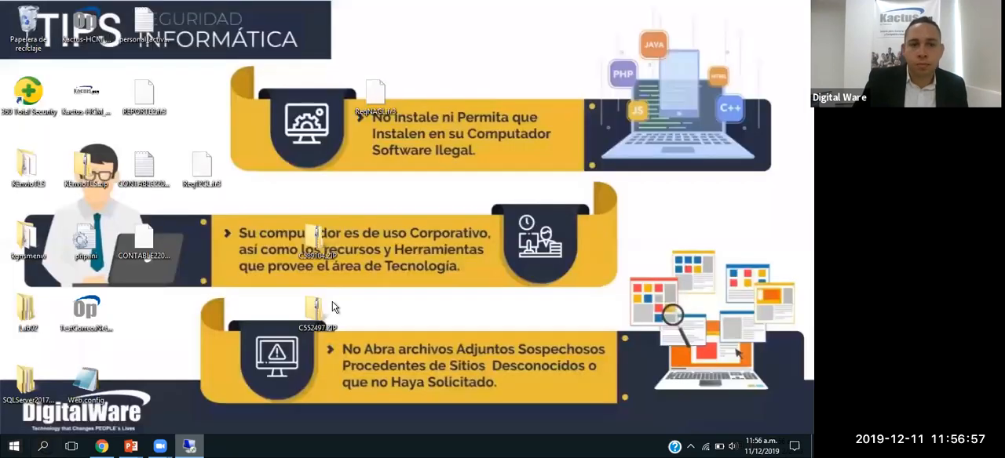
{"action": "left_click", "coordinate": [154, 233]}
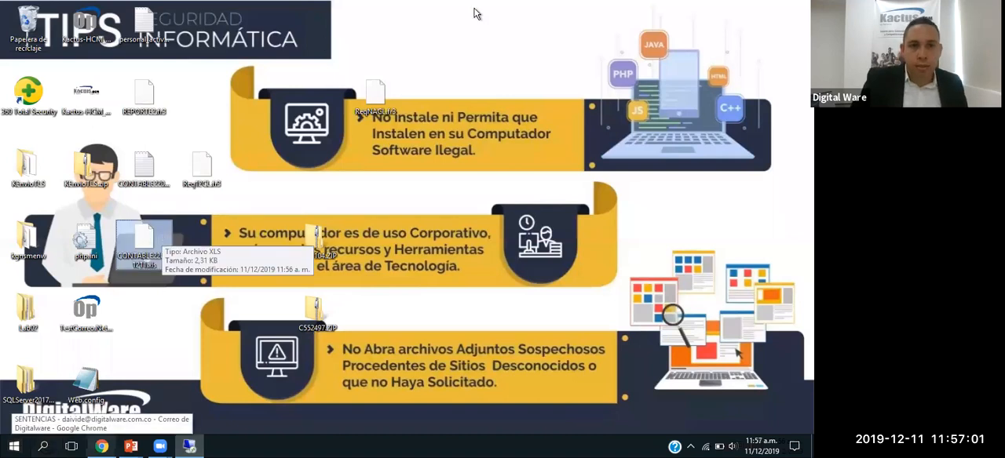
{"action": "mouse_move", "coordinate": [478, 2]}
{"action": "left_click", "coordinate": [527, 7]}
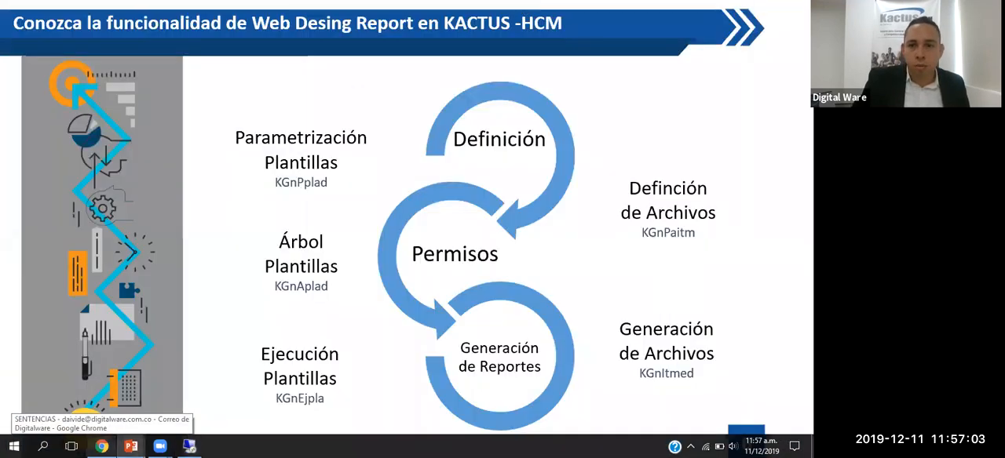
{"action": "key", "text": "Escape"}
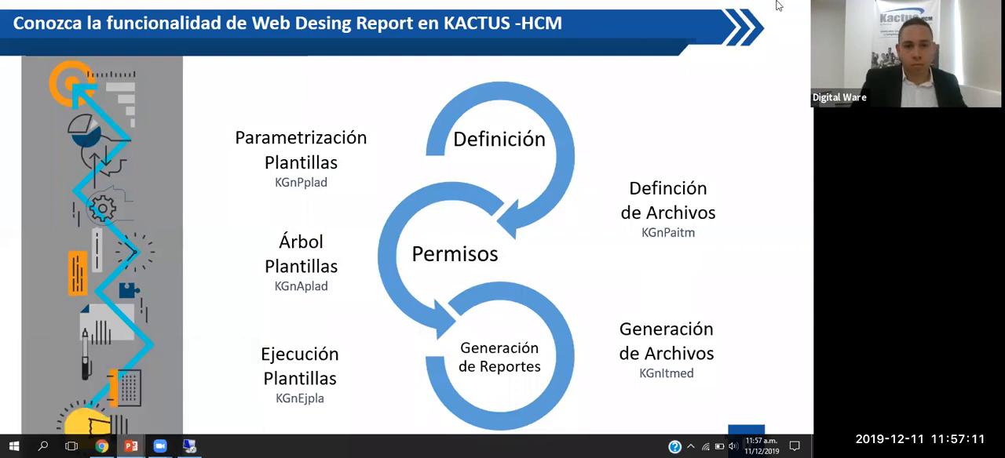
{"action": "key", "text": "Escape"}
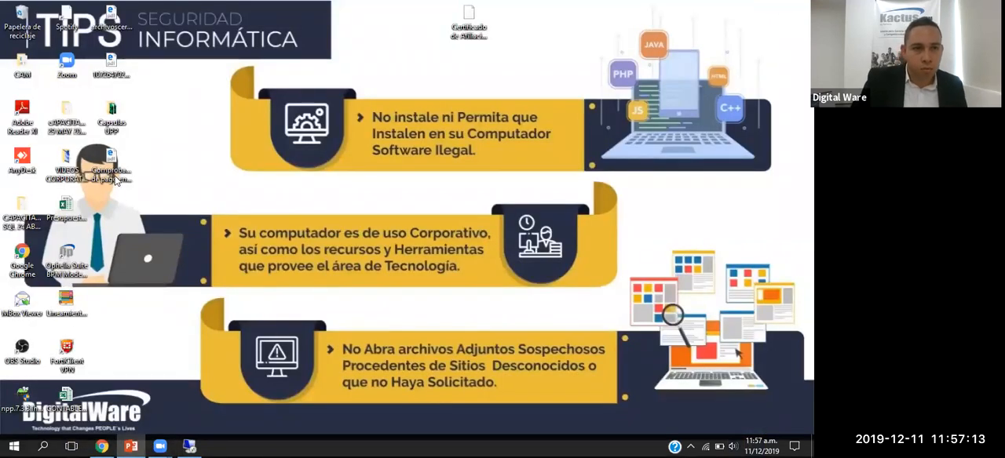
Step: Open CONTABLE220191211.xls from the local desktop in Excel, accepting the file format mismatch
{"action": "left_click", "coordinate": [56, 398]}
{"action": "double_click", "coordinate": [56, 398]}
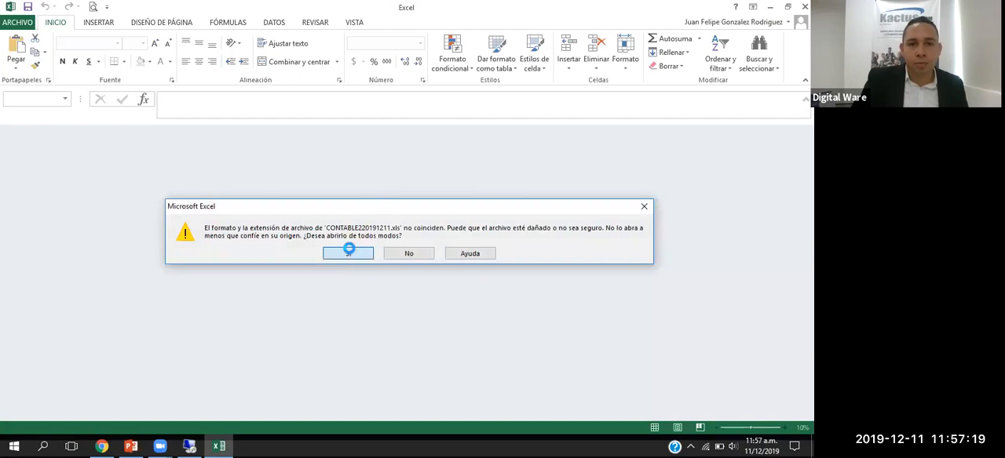
{"action": "left_click", "coordinate": [348, 252]}
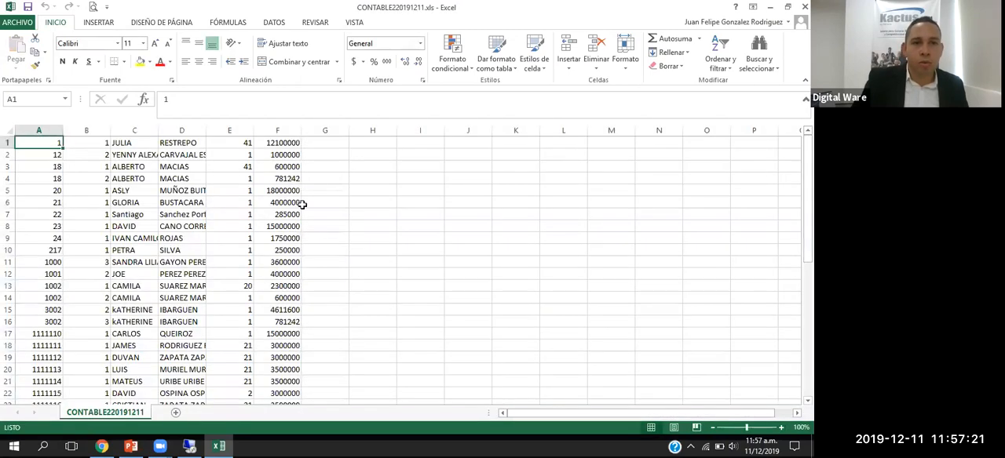
Step: Widen columns C through F of the sheet to fit their names and amounts
{"action": "double_click", "coordinate": [181, 134]}
{"action": "double_click", "coordinate": [240, 132]}
{"action": "double_click", "coordinate": [325, 127]}
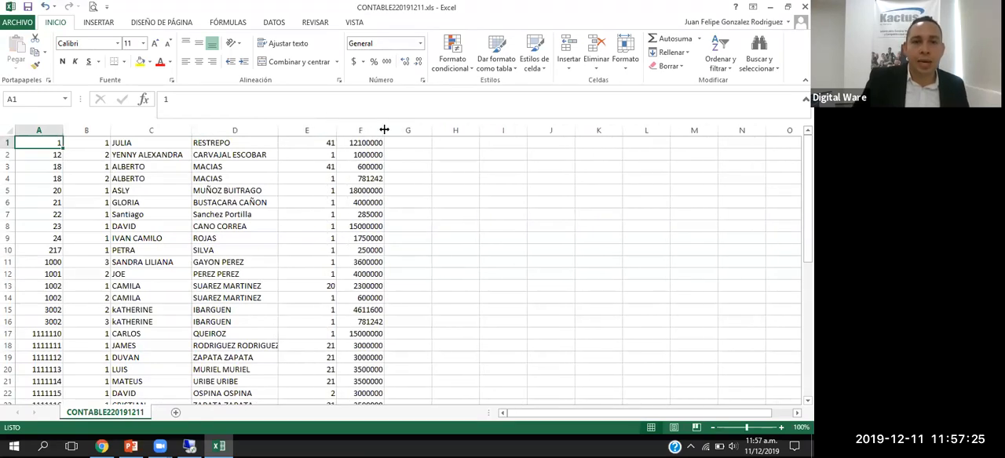
{"action": "double_click", "coordinate": [384, 128]}
Step: Select the first two records, A1:F2, in the Excel sheet to review the exported columns
{"action": "left_click", "coordinate": [189, 446]}
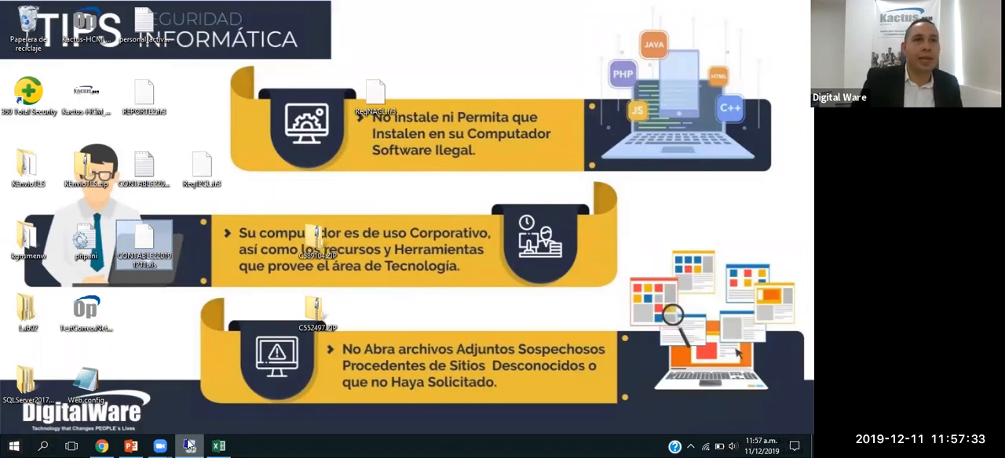
{"action": "left_click", "coordinate": [226, 445]}
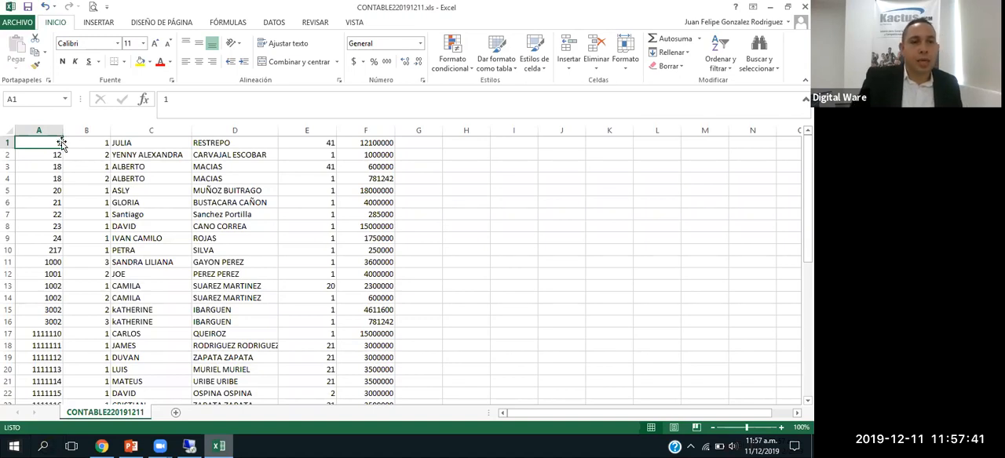
{"action": "left_click_drag", "start_coordinate": [60, 146], "coordinate": [390, 151]}
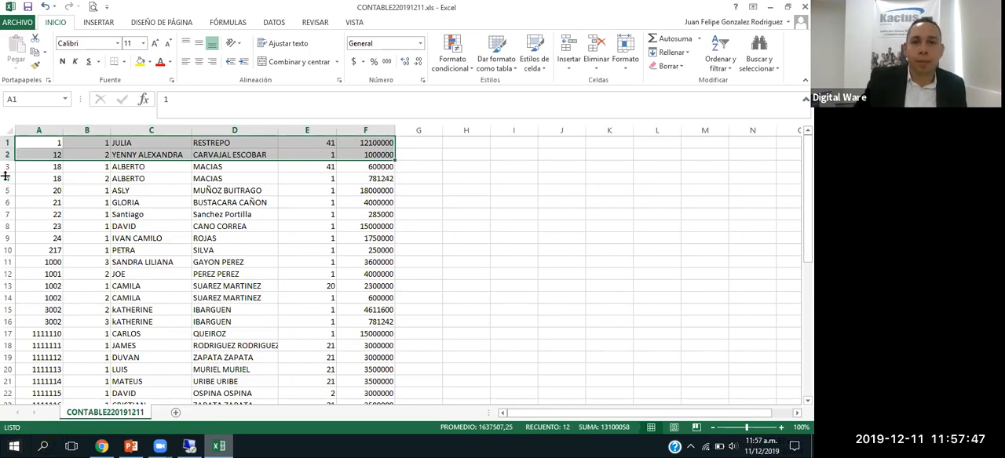
Step: Switch from Excel back to the remote desktop session
{"action": "left_click", "coordinate": [190, 445]}
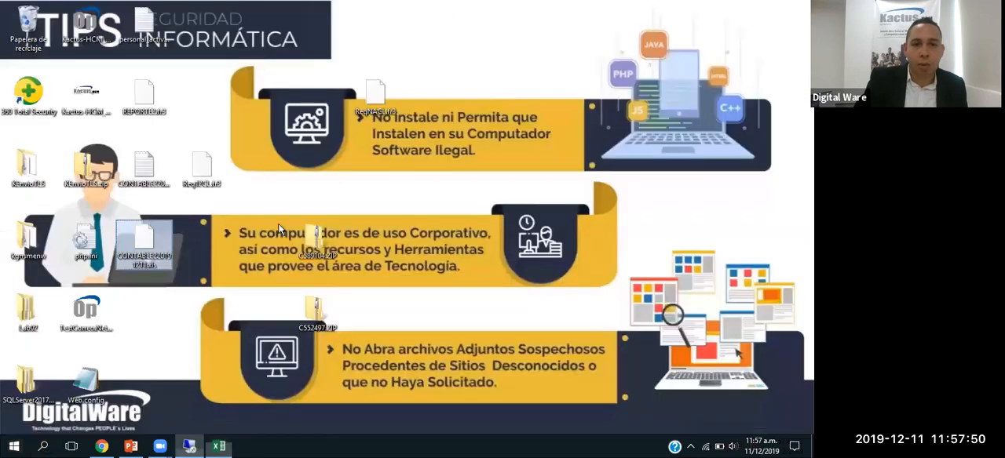
{"action": "left_click", "coordinate": [189, 446]}
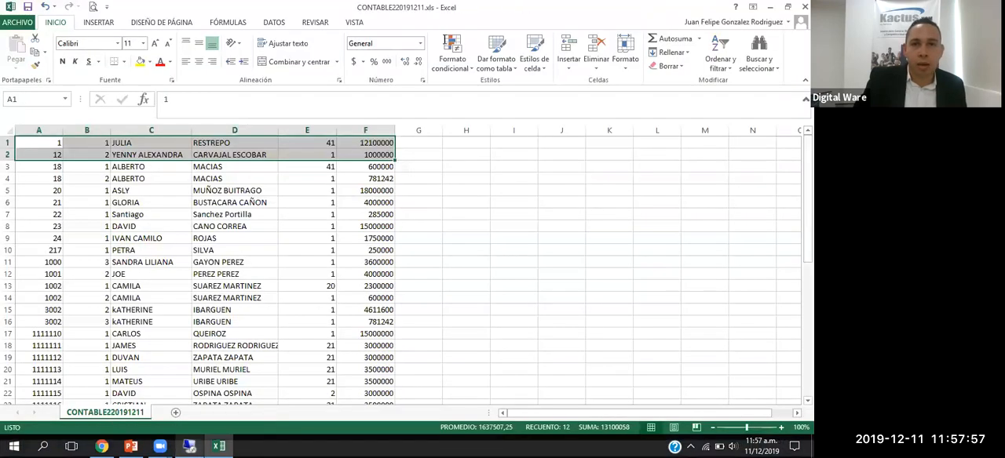
{"action": "left_click", "coordinate": [189, 446]}
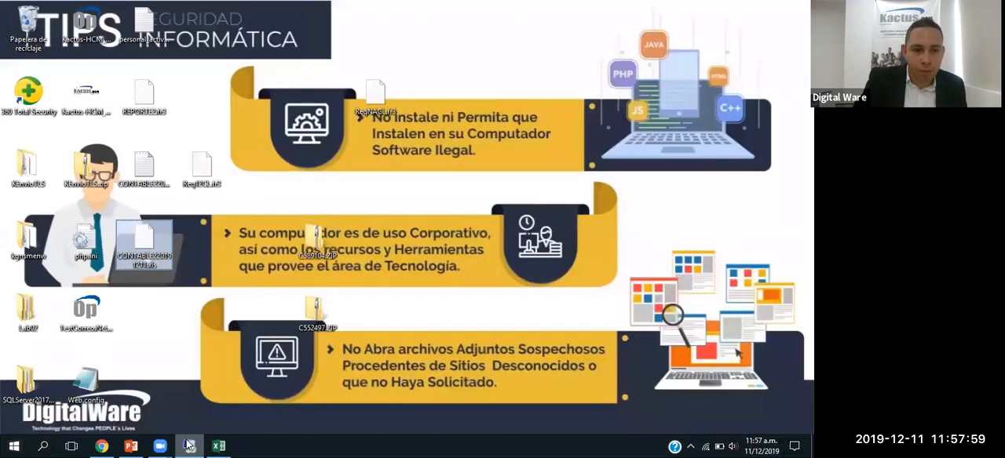
Step: Switch to Excel and close the CONTABLE220191211.xls workbook without saving the changes
{"action": "left_click", "coordinate": [189, 446]}
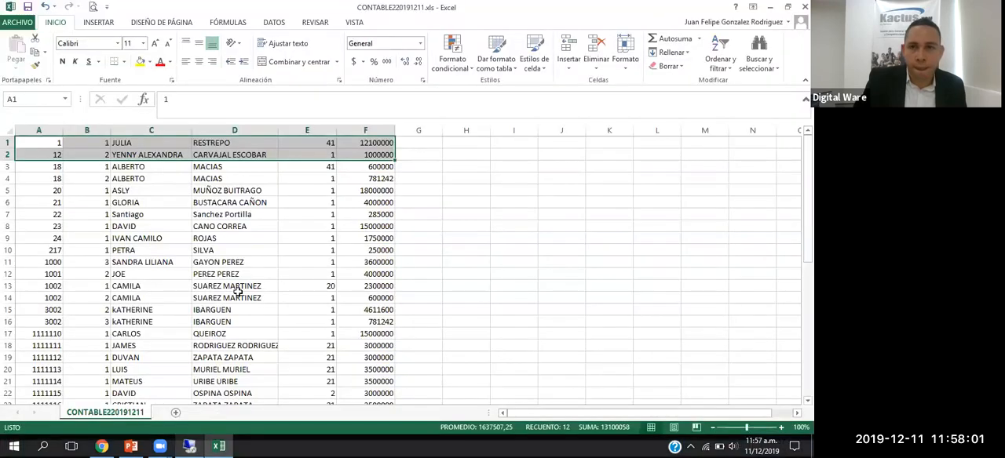
{"action": "left_click", "coordinate": [805, 7]}
{"action": "left_click", "coordinate": [406, 238]}
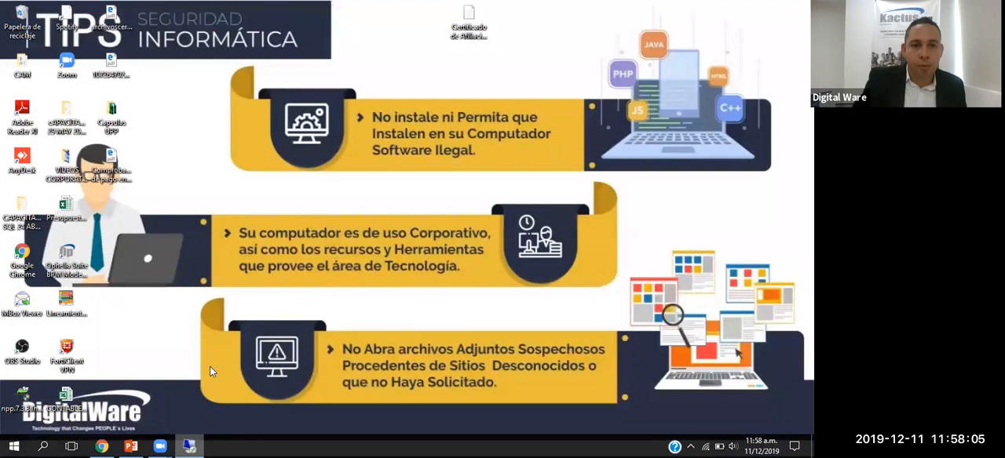
Step: Return to the remote desktop session and bring up the Parámetros de Webservices y Archivos Planos page with the ARCHIVO PLANO CONTABILIDAD statement
{"action": "left_click", "coordinate": [190, 446]}
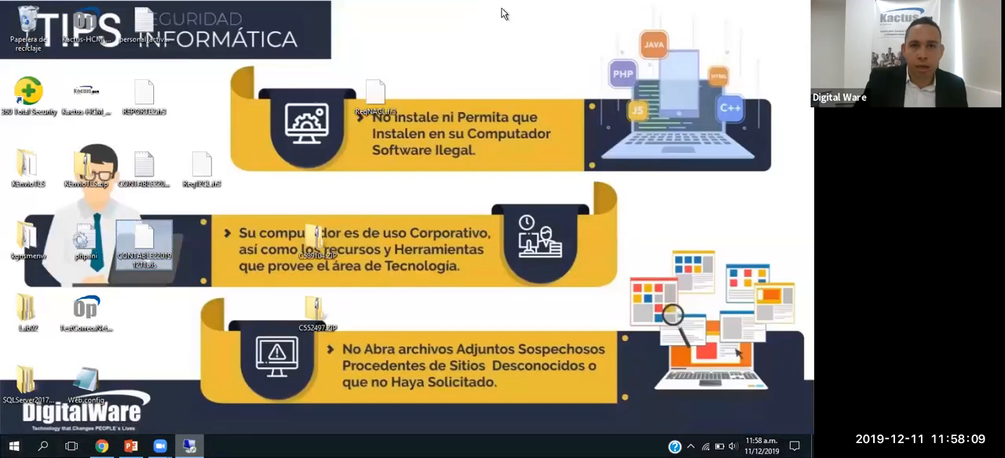
{"action": "mouse_move", "coordinate": [503, 13]}
{"action": "left_click", "coordinate": [543, 8]}
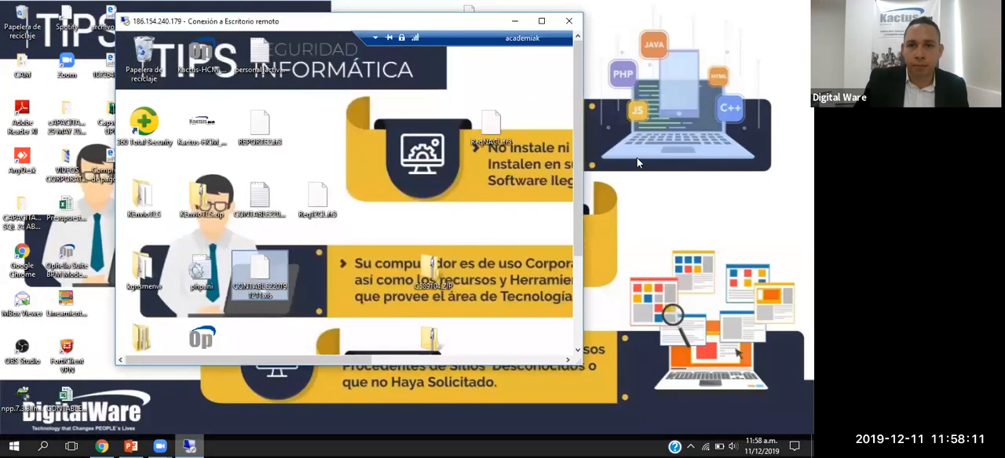
{"action": "mouse_move", "coordinate": [165, 343]}
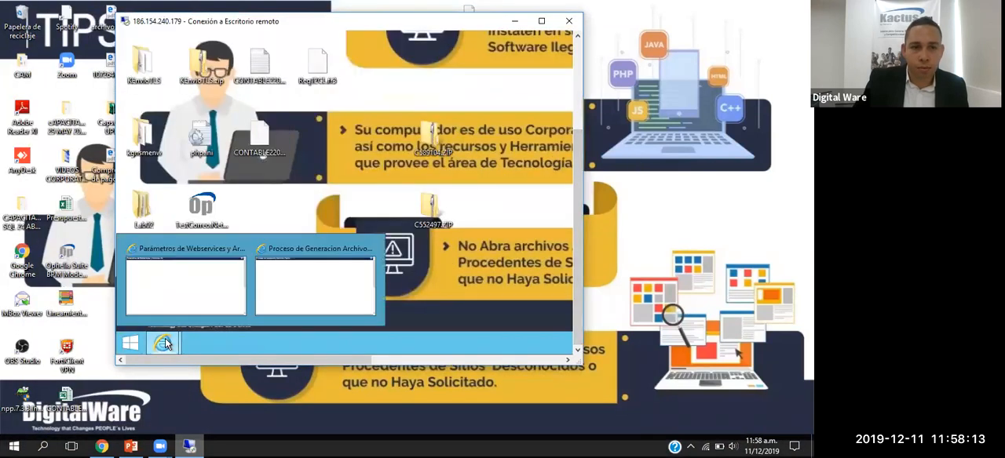
{"action": "left_click", "coordinate": [291, 289]}
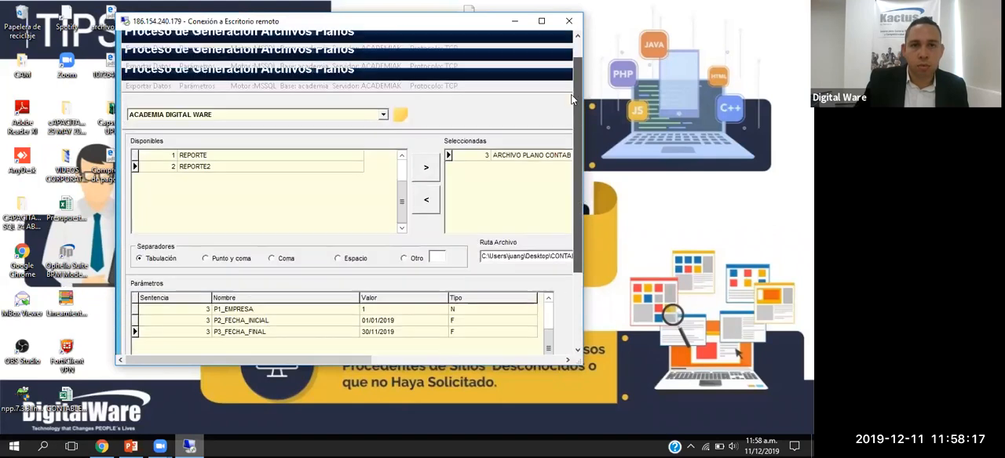
{"action": "left_click", "coordinate": [541, 20]}
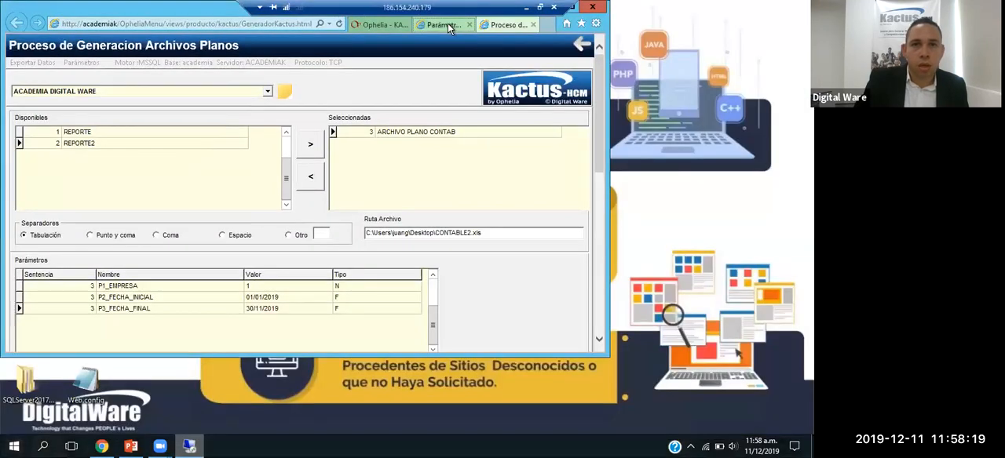
{"action": "left_click", "coordinate": [445, 24]}
{"action": "left_click", "coordinate": [91, 198]}
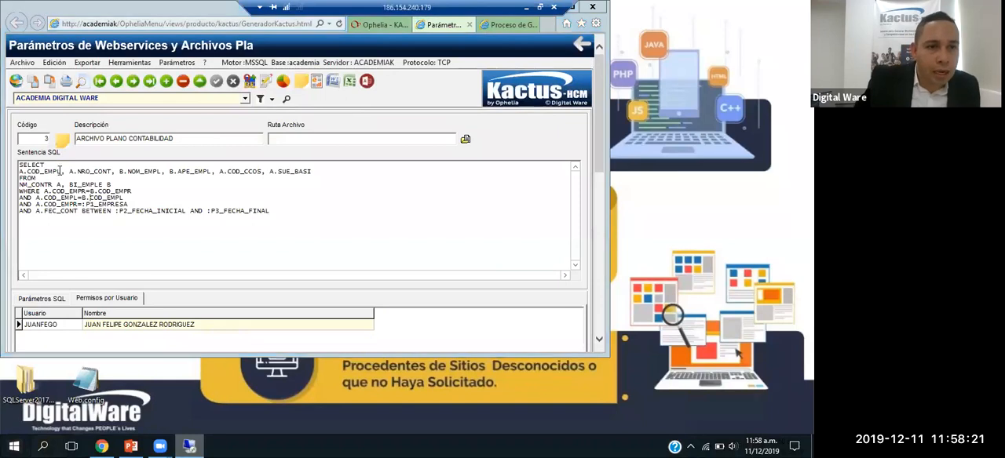
{"action": "left_click", "coordinate": [61, 171]}
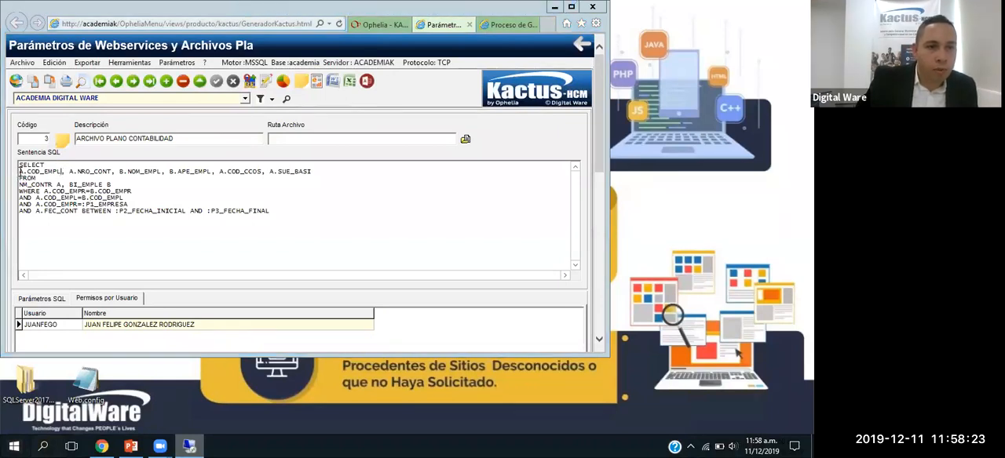
{"action": "key", "text": "Return"}
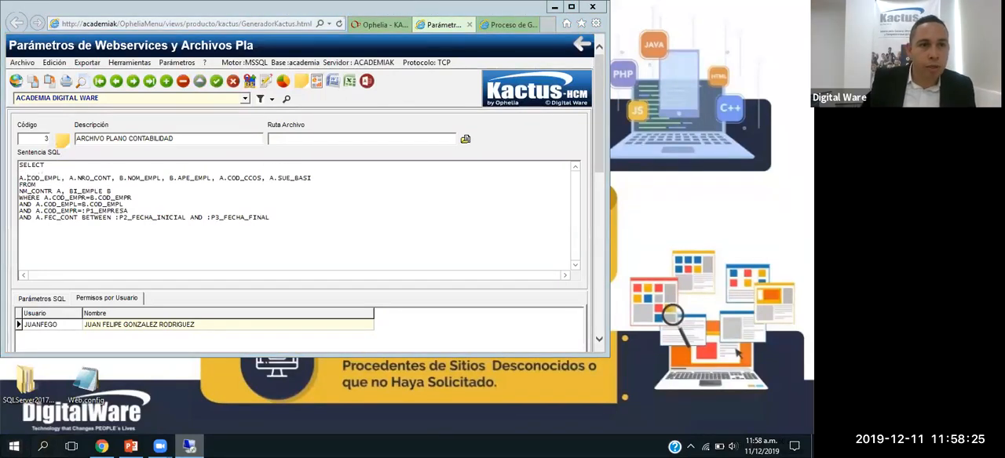
{"action": "key", "text": "Return"}
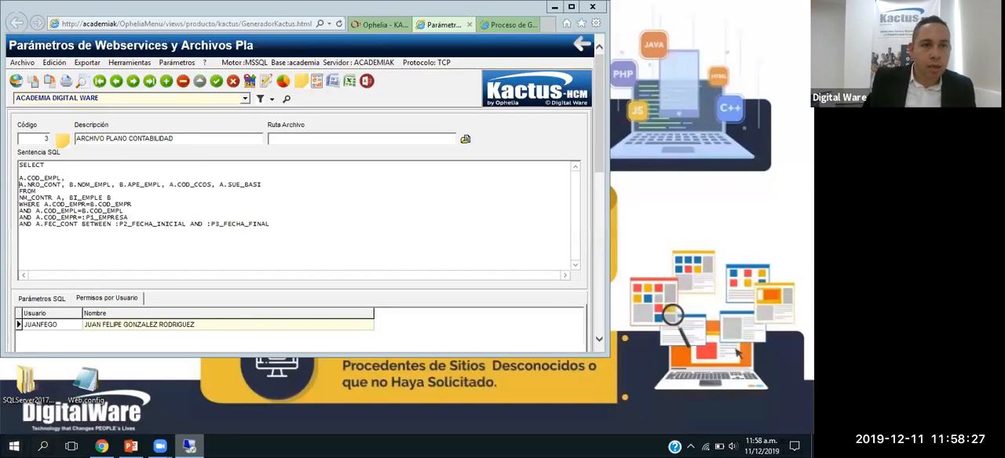
{"action": "key", "text": "Return"}
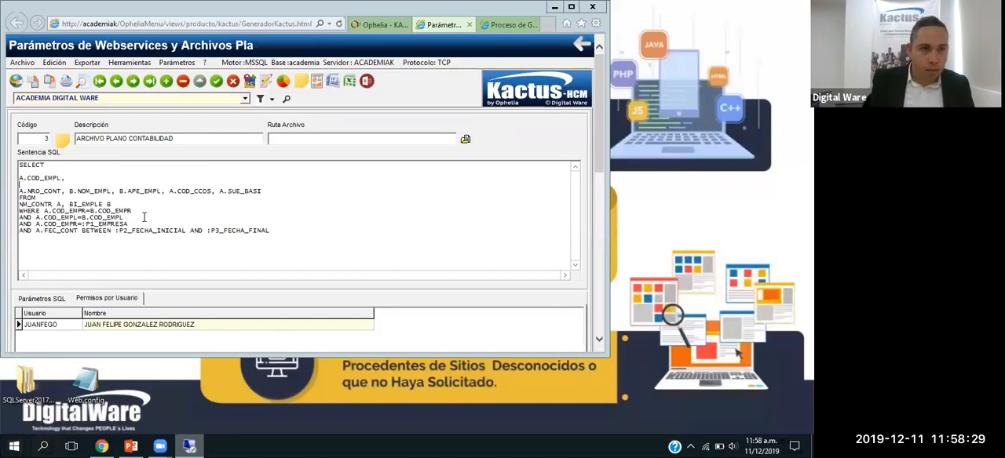
{"action": "type", "text": "CON"}
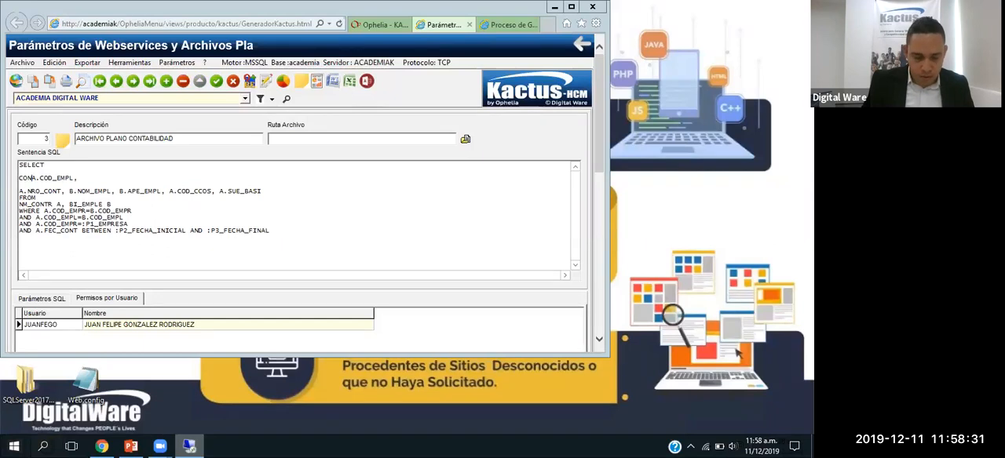
{"action": "key", "text": "BackSpace"}
{"action": "type", "text": "NVERT"}
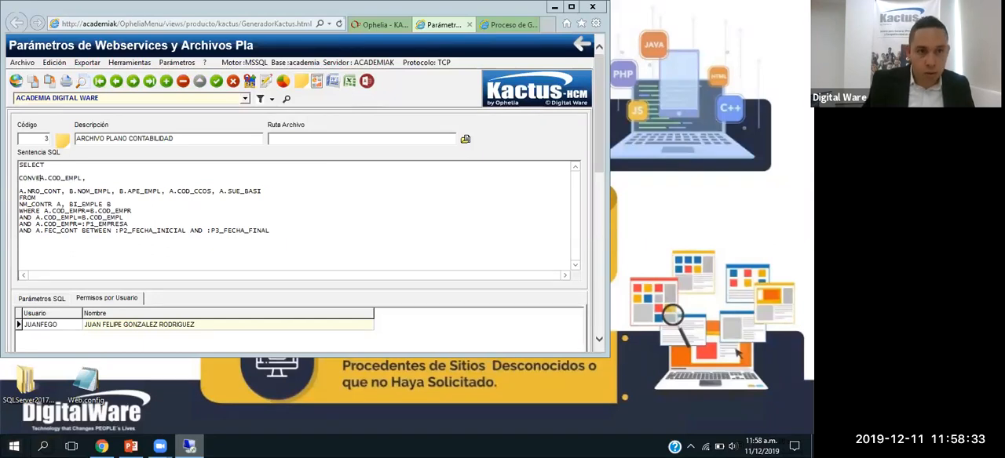
{"action": "type", "text": "("}
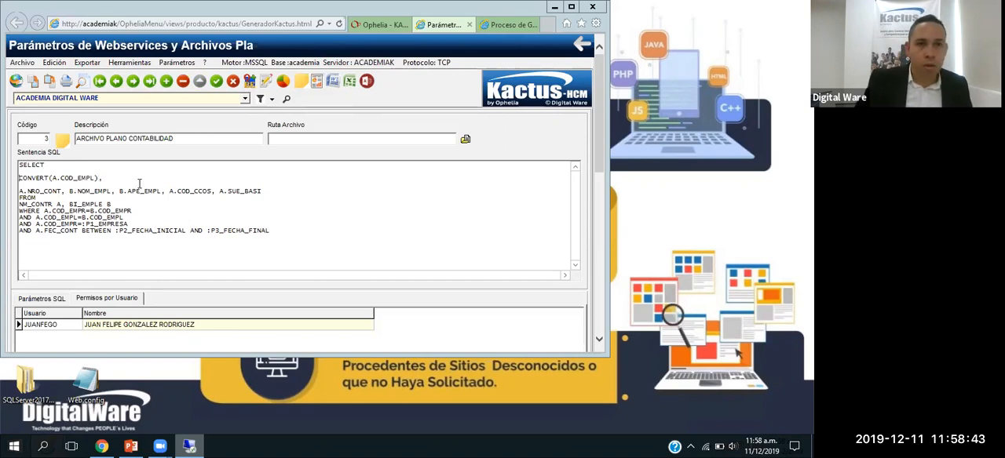
{"action": "left_click", "coordinate": [233, 81]}
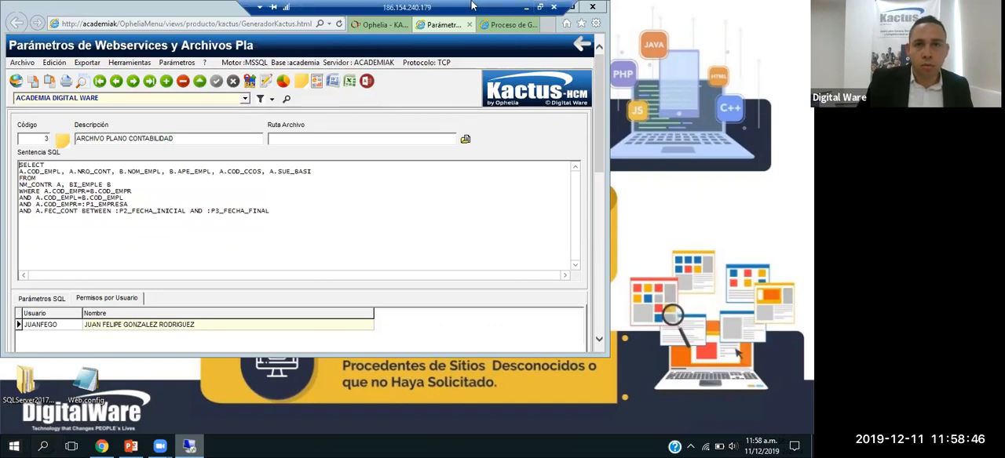
Step: Leave the remote session and open the downloaded SENTENCIAS.docx from Chrome in Word, enabling it for editing
{"action": "left_click", "coordinate": [528, 8]}
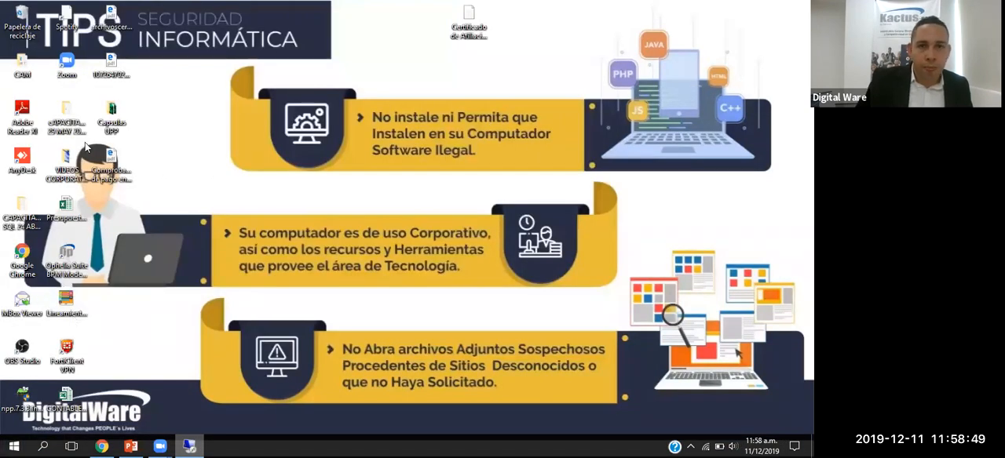
{"action": "left_click", "coordinate": [101, 447]}
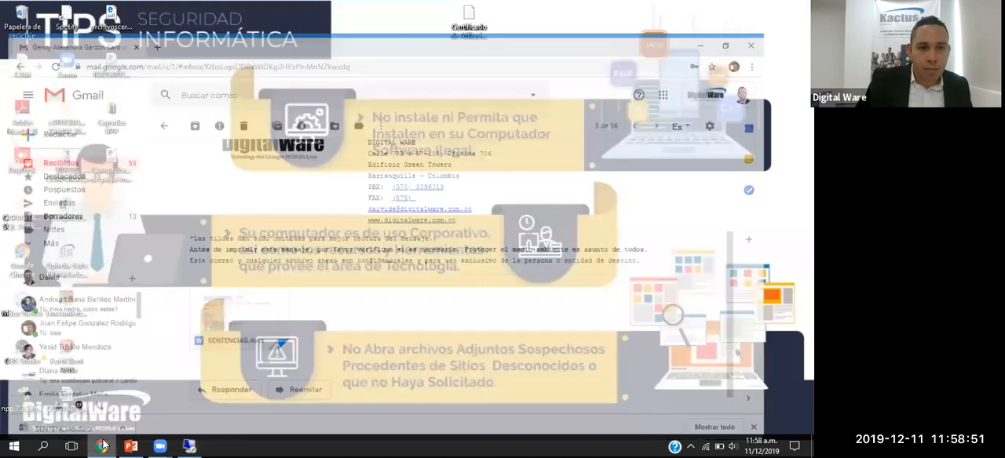
{"action": "left_click", "coordinate": [85, 424]}
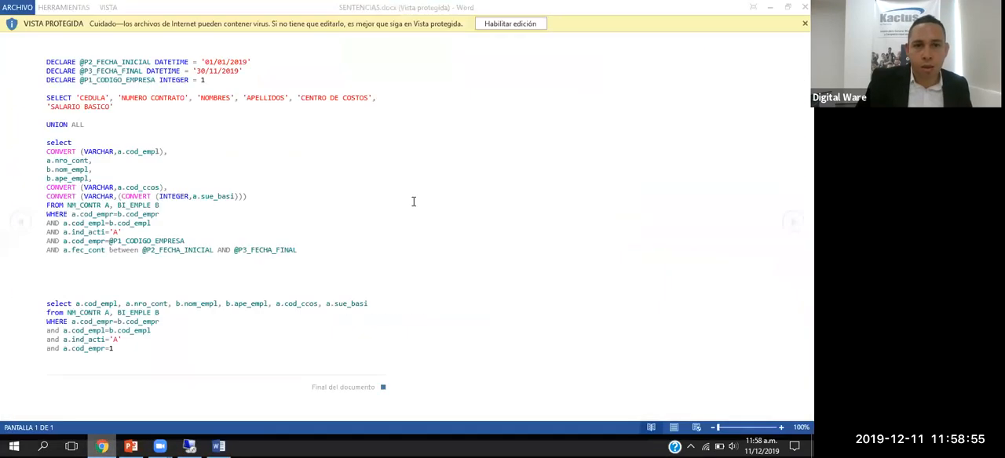
{"action": "left_click", "coordinate": [511, 26]}
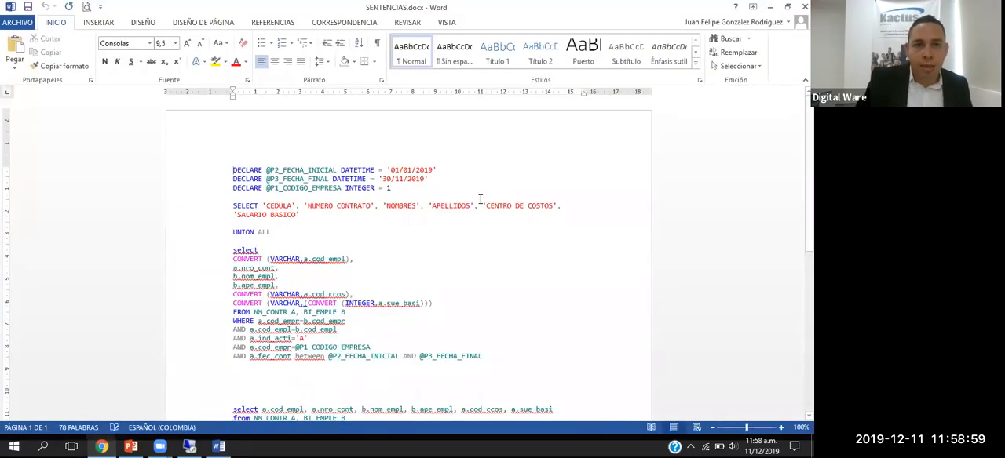
Step: Copy the query from SELECT 'CEDULA' through the FEC_CONT date condition, without the DECLARE lines, into a new Word document
{"action": "scroll", "coordinate": [480, 200], "scroll_direction": "down", "scroll_amount": 3}
{"action": "left_click_drag", "start_coordinate": [489, 273], "coordinate": [222, 167]}
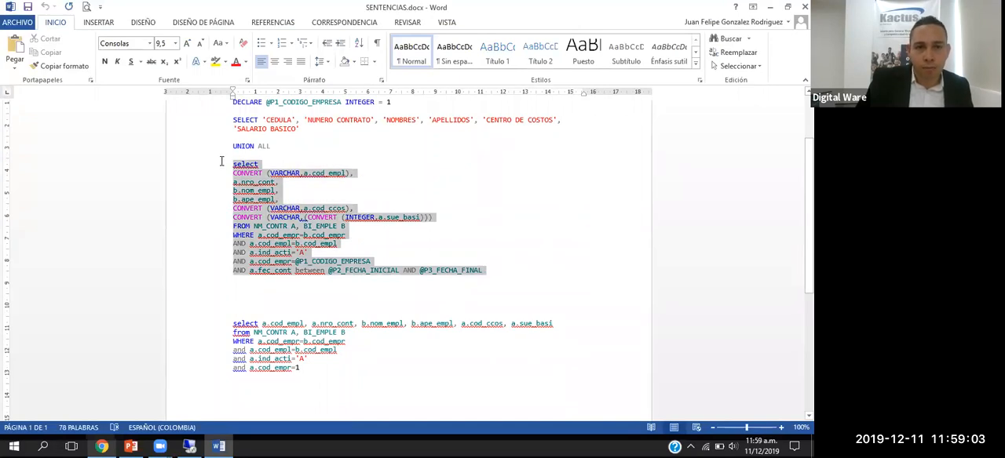
{"action": "scroll", "coordinate": [354, 220], "scroll_direction": "up", "scroll_amount": 1}
{"action": "scroll", "coordinate": [471, 267], "scroll_direction": "down", "scroll_amount": 1}
{"action": "left_click", "coordinate": [488, 274]}
{"action": "left_click_drag", "start_coordinate": [489, 274], "coordinate": [225, 125]}
{"action": "key", "text": "ctrl+c"}
{"action": "key", "text": "ctrl+u"}
{"action": "key", "text": "ctrl+v"}
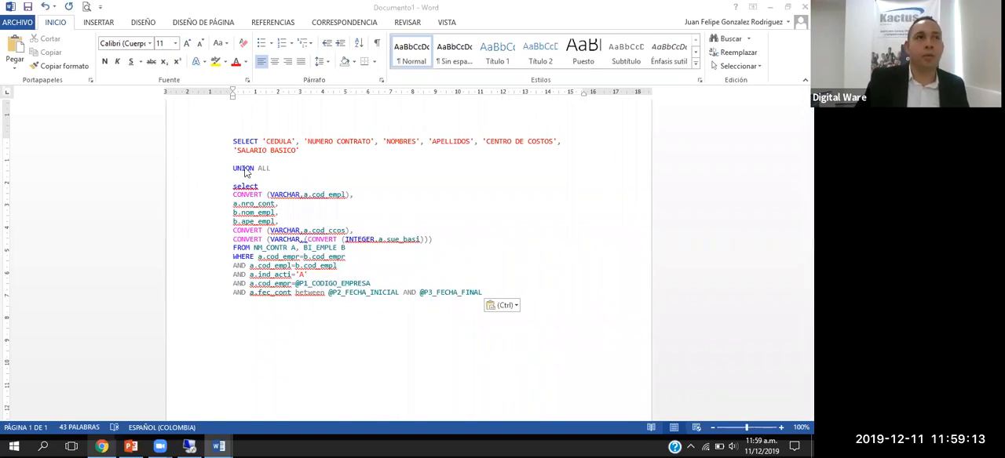
Step: Enlarge the new document to 150% and examine the SELECT that supplies the column headings, starting with 'CEDULA'
{"action": "scroll", "coordinate": [318, 203], "scroll_direction": "up", "scroll_amount": 5}
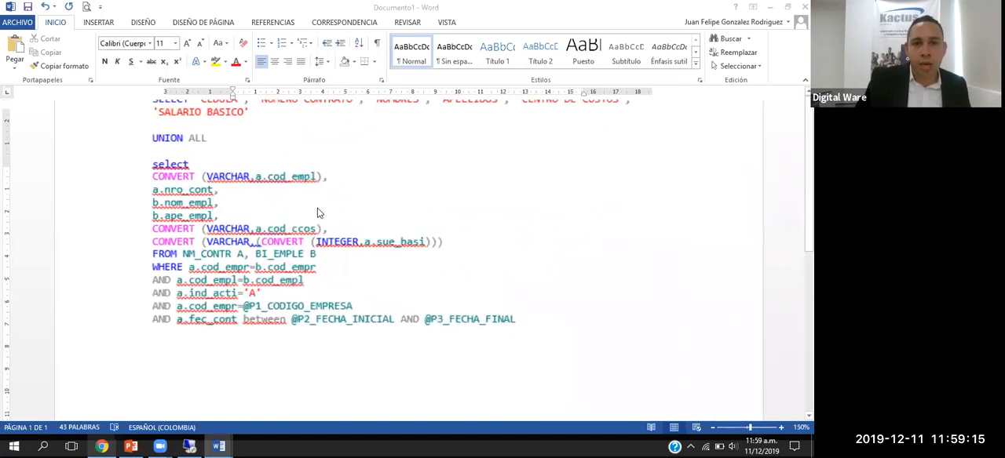
{"action": "scroll", "coordinate": [322, 228], "scroll_direction": "up", "scroll_amount": 1}
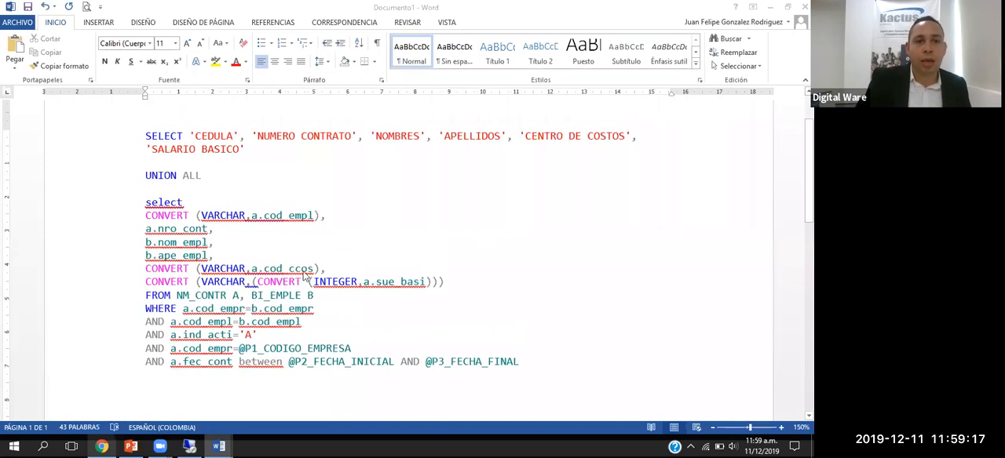
{"action": "left_click", "coordinate": [207, 139]}
{"action": "left_click_drag", "start_coordinate": [245, 150], "coordinate": [147, 137]}
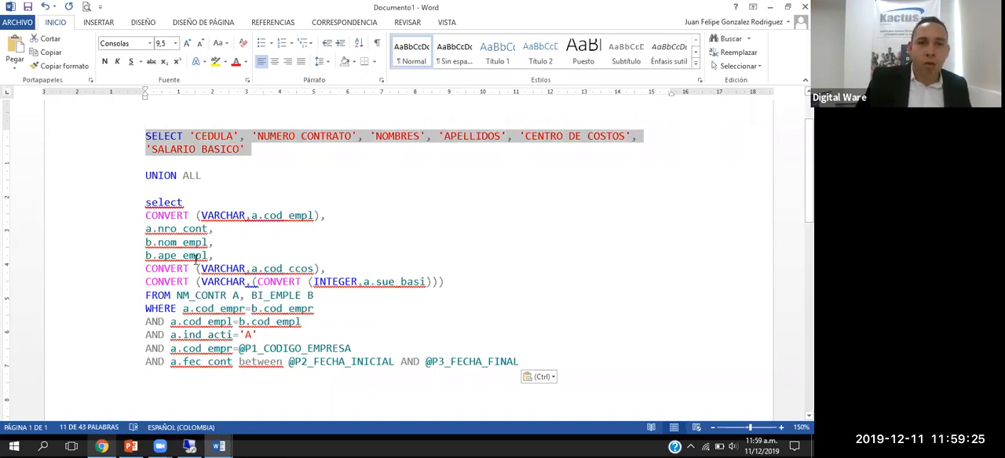
{"action": "left_click", "coordinate": [213, 136]}
{"action": "double_click", "coordinate": [213, 136]}
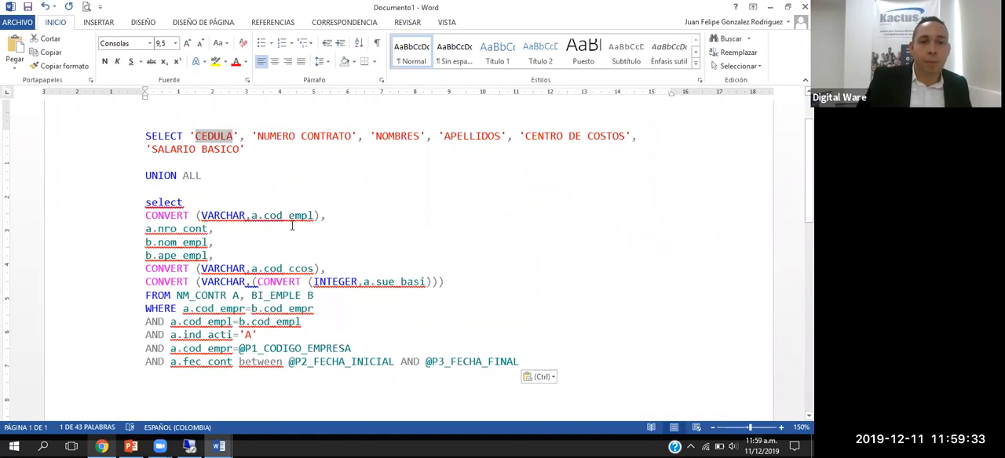
Step: Compare the 'CEDULA' heading with its VARCHAR-converted a.cod_empl field, and review the contract number, first name and surname headings
{"action": "left_click_drag", "start_coordinate": [249, 215], "coordinate": [313, 216]}
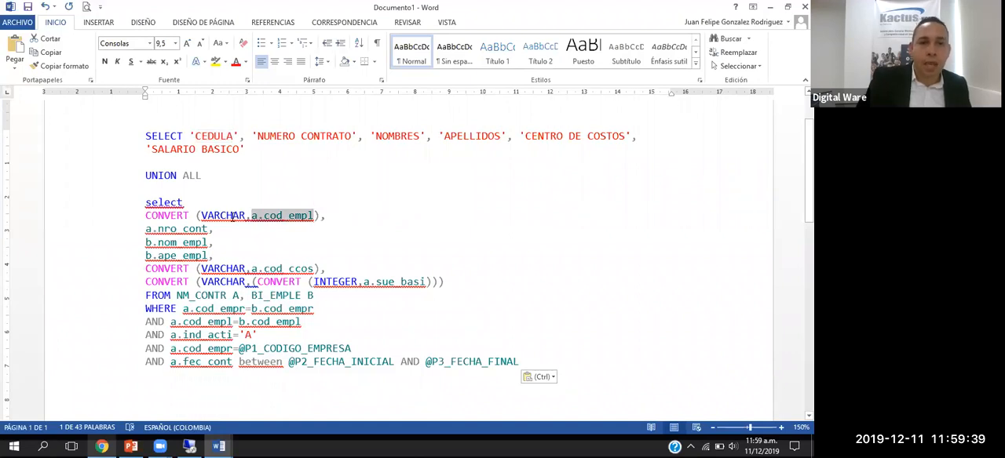
{"action": "double_click", "coordinate": [197, 135]}
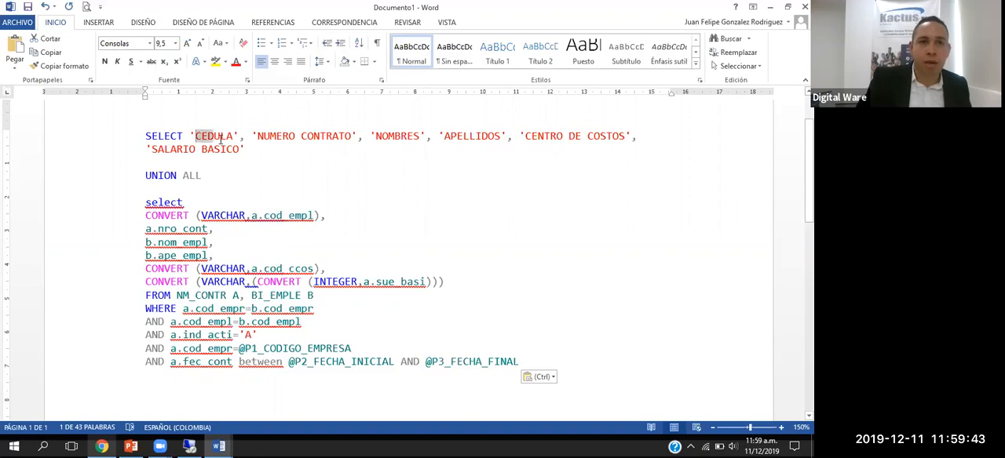
{"action": "left_click_drag", "start_coordinate": [214, 215], "coordinate": [312, 224]}
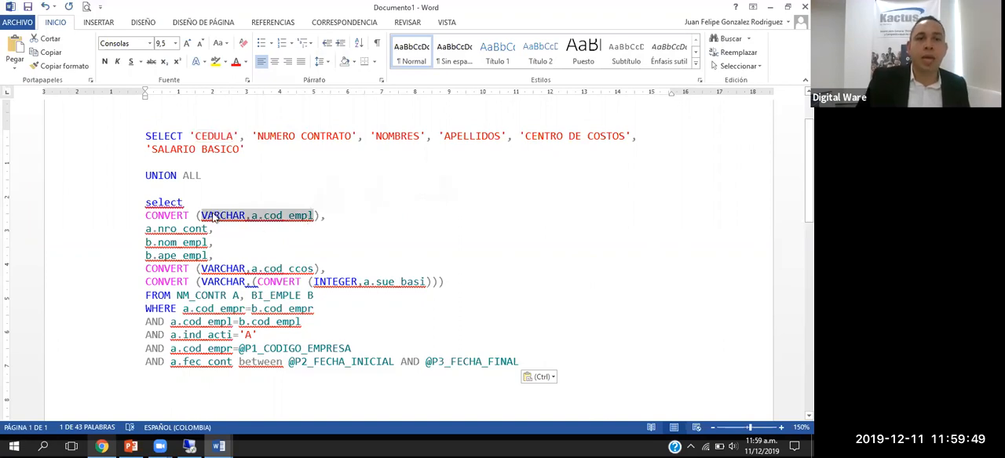
{"action": "left_click", "coordinate": [164, 230]}
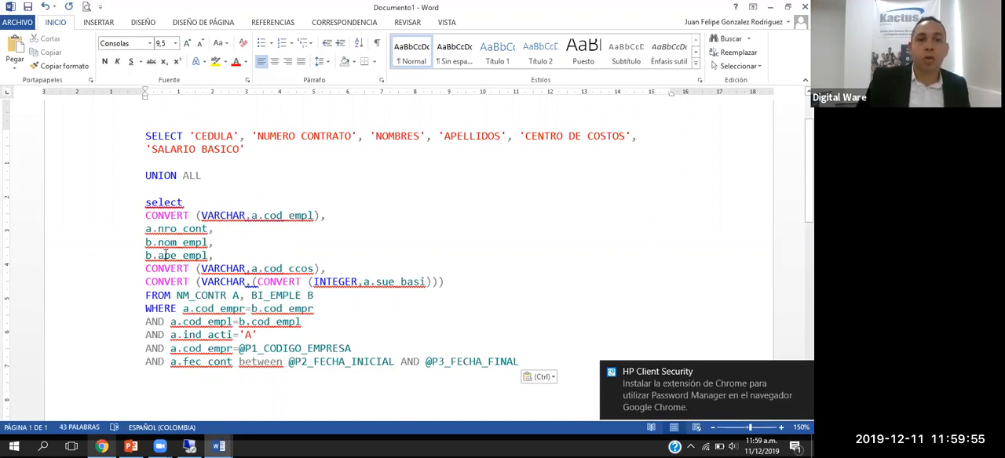
{"action": "left_click_drag", "start_coordinate": [257, 138], "coordinate": [511, 144]}
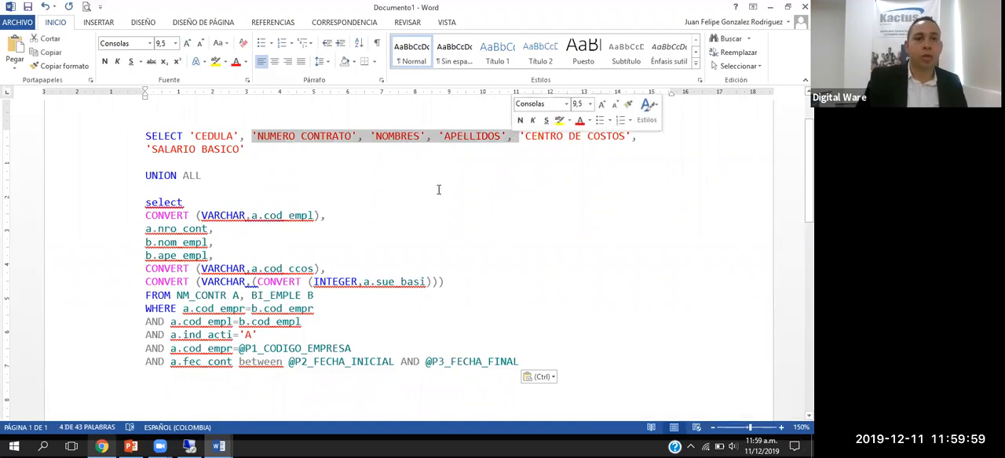
Step: Examine the VARCHAR conversion of a.cod_ccos and the nested INTEGER conversion of a.sue_basi in the second SELECT
{"action": "scroll", "coordinate": [376, 227], "scroll_direction": "down", "scroll_amount": 1}
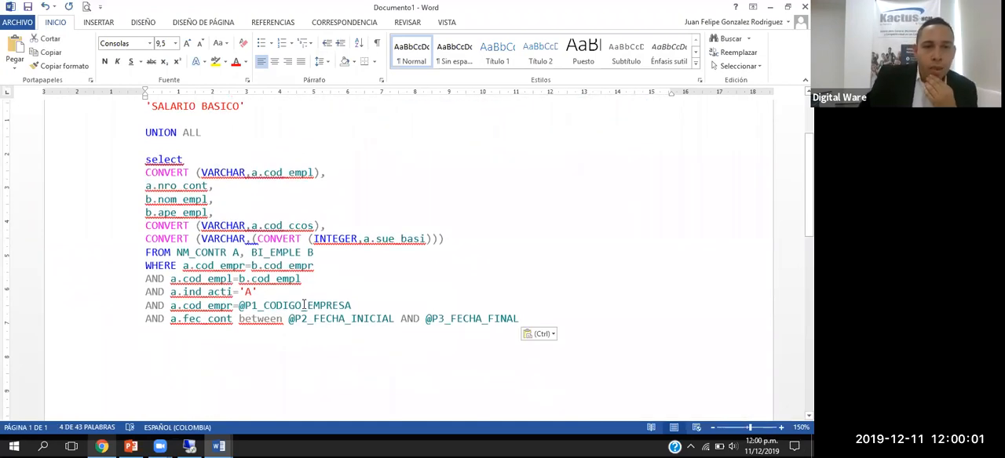
{"action": "scroll", "coordinate": [310, 306], "scroll_direction": "up", "scroll_amount": 1}
{"action": "left_click_drag", "start_coordinate": [201, 269], "coordinate": [248, 273]}
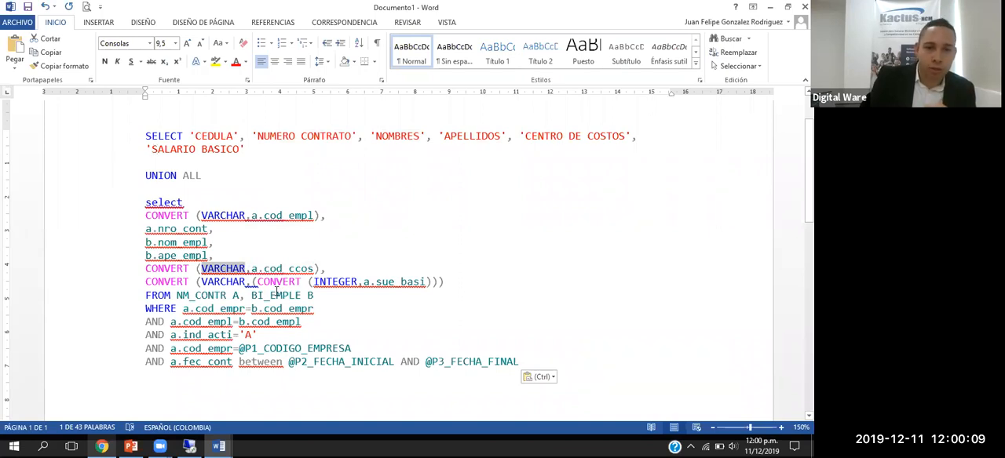
{"action": "left_click_drag", "start_coordinate": [257, 282], "coordinate": [422, 287]}
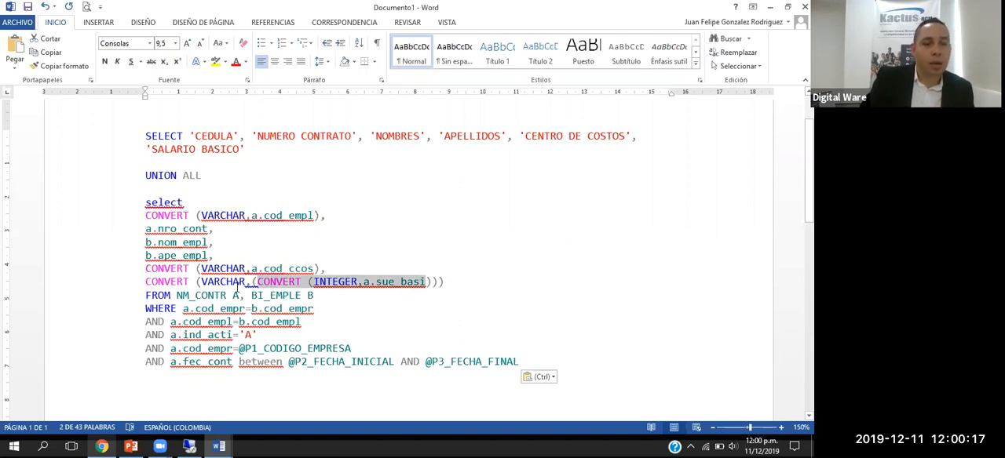
{"action": "scroll", "coordinate": [257, 299], "scroll_direction": "down", "scroll_amount": 1}
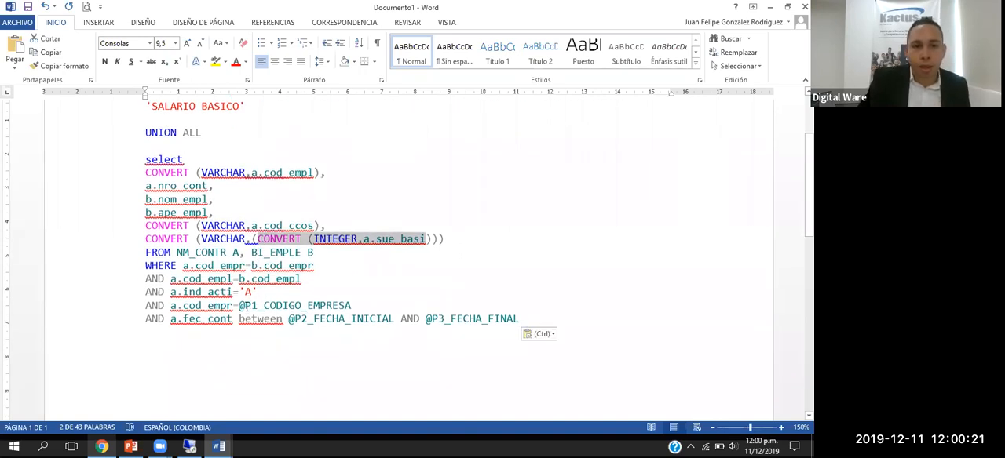
Step: Replace the @ prefix with a colon on P1_CODIGO_EMPRESA, P2_FECHA_INICIAL and P3_FECHA_FINAL in the query's conditions
{"action": "double_click", "coordinate": [241, 306]}
{"action": "type", "text": ":"}
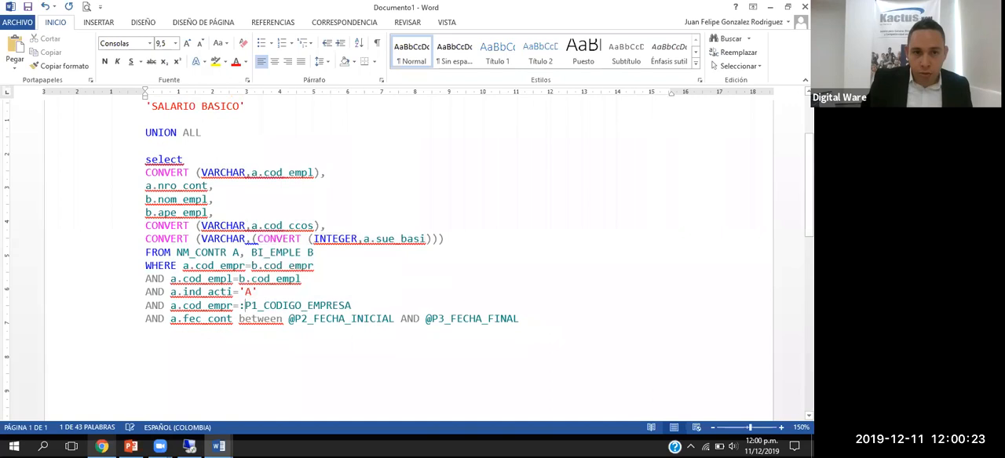
{"action": "double_click", "coordinate": [290, 318]}
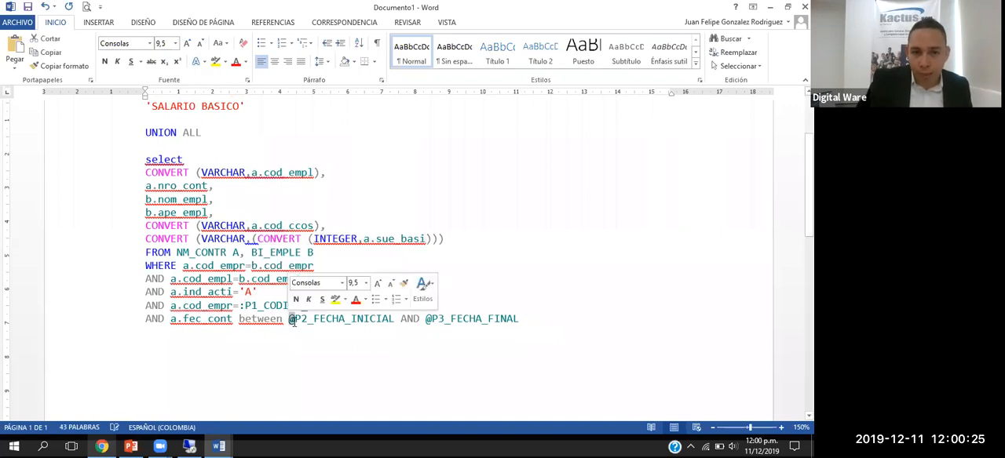
{"action": "type", "text": ":"}
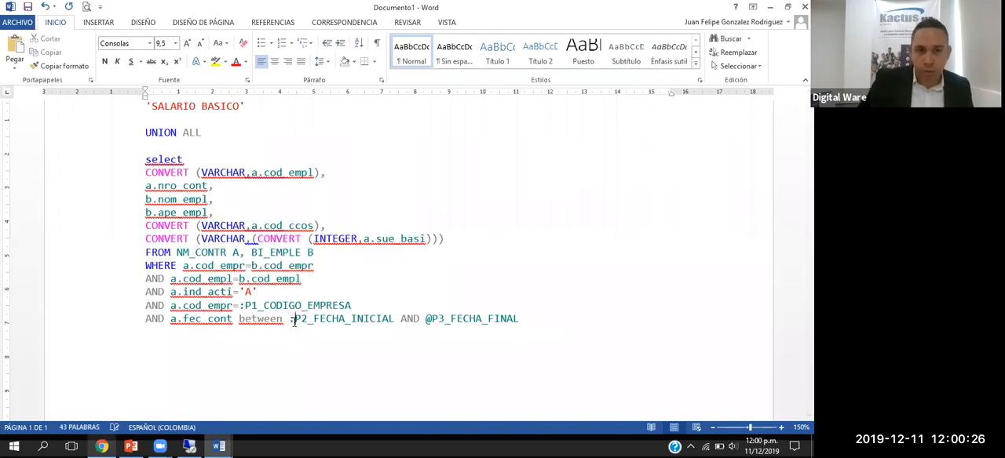
{"action": "double_click", "coordinate": [429, 319]}
{"action": "type", "text": ":"}
Step: Replace the SQL statement of ARCHIVO PLANO CONTABILIDAD in Kactus with the complete UNION ALL query from the Word document
{"action": "scroll", "coordinate": [319, 226], "scroll_direction": "up", "scroll_amount": 3}
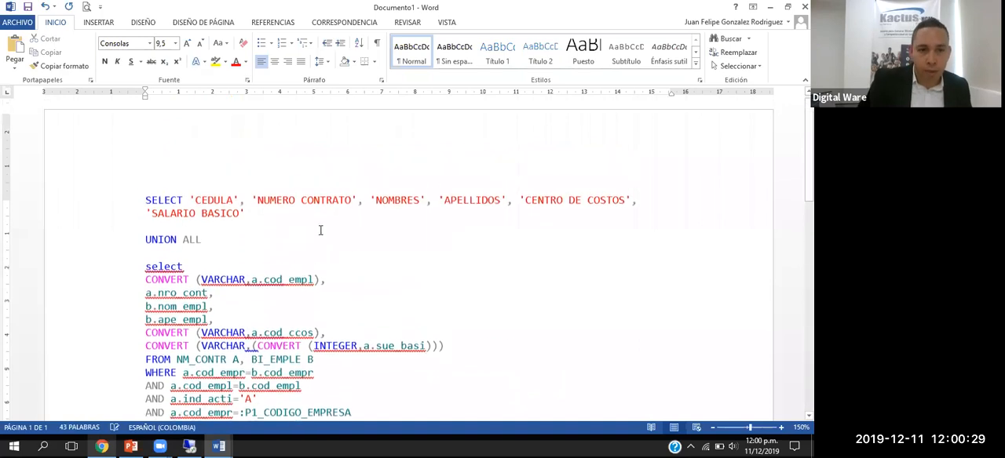
{"action": "double_click", "coordinate": [196, 209]}
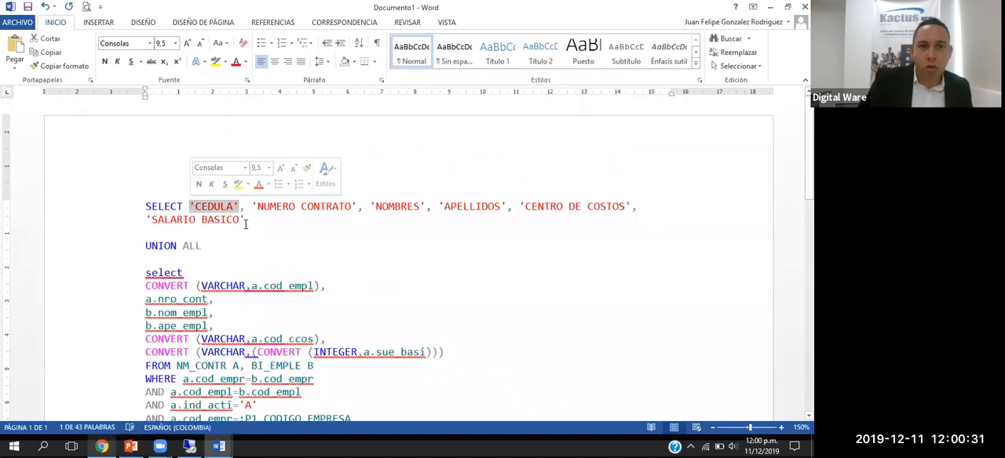
{"action": "left_click", "coordinate": [243, 221], "text": "shift"}
{"action": "scroll", "coordinate": [165, 202], "scroll_direction": "down", "scroll_amount": 2}
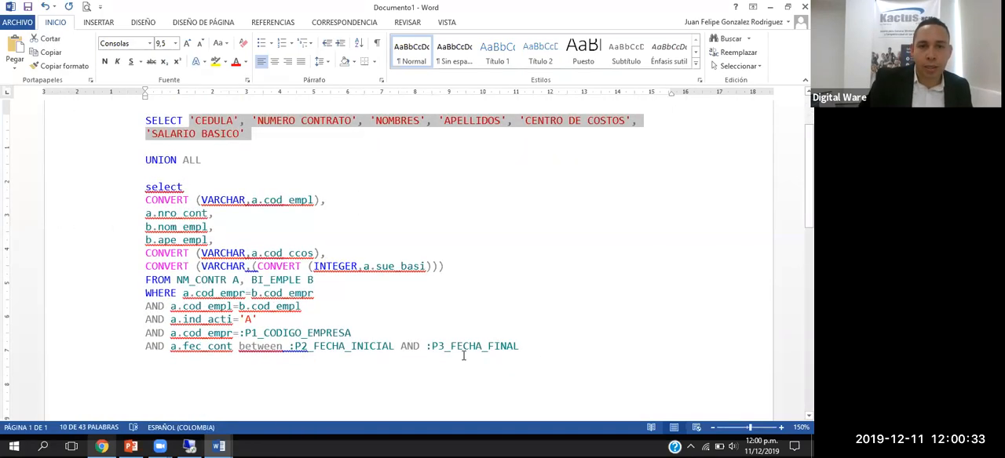
{"action": "left_click_drag", "start_coordinate": [497, 337], "coordinate": [148, 119]}
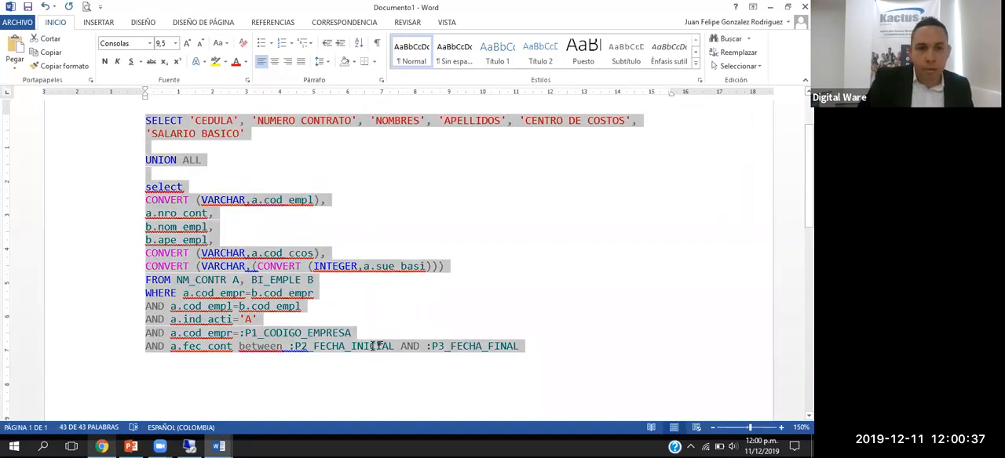
{"action": "left_click", "coordinate": [189, 447]}
{"action": "key", "text": "ctrl+a"}
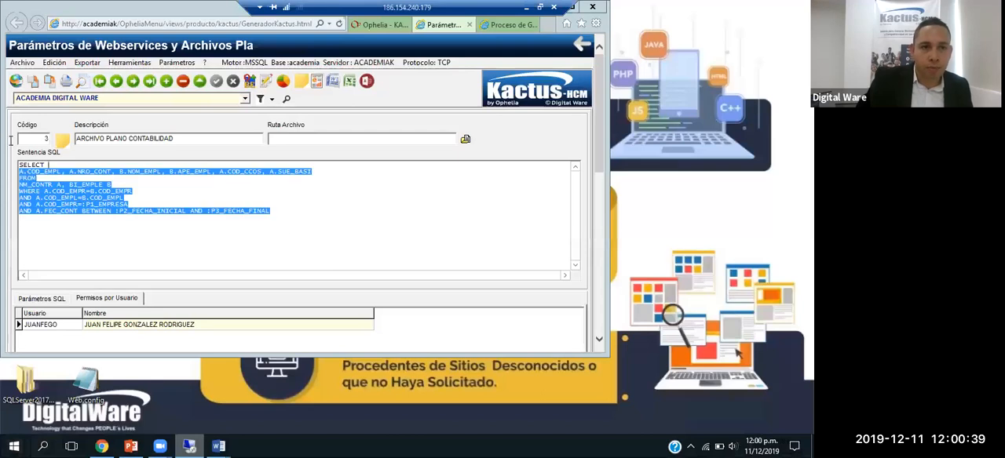
{"action": "key", "text": "ctrl+v"}
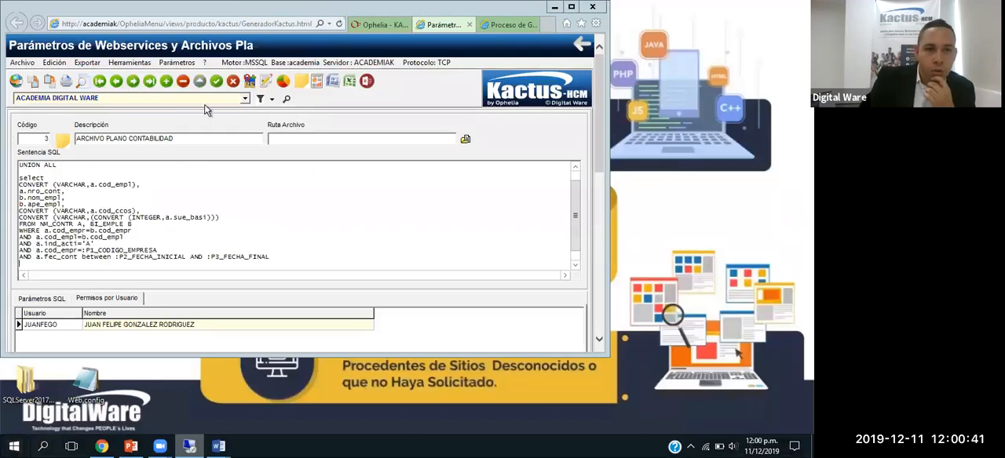
Step: Save the record with Numerico as the data type of P1_CODIGO_EMPRESA, and check the list of SQL parameters
{"action": "left_click", "coordinate": [215, 81]}
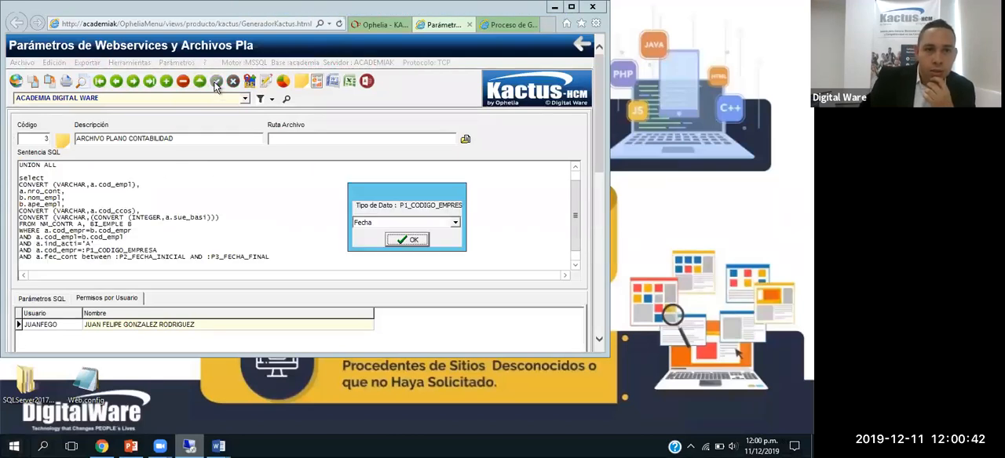
{"action": "left_click", "coordinate": [413, 223]}
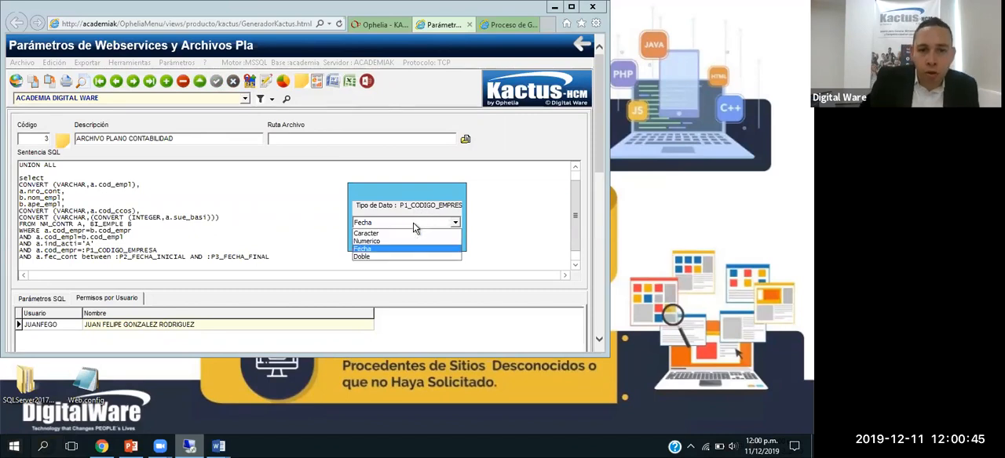
{"action": "left_click", "coordinate": [383, 242]}
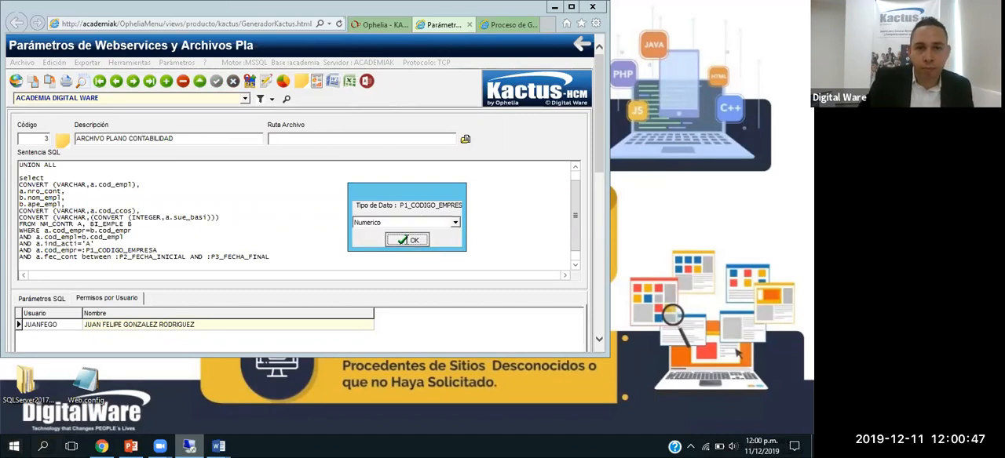
{"action": "left_click", "coordinate": [408, 244]}
{"action": "scroll", "coordinate": [161, 237], "scroll_direction": "down", "scroll_amount": 1}
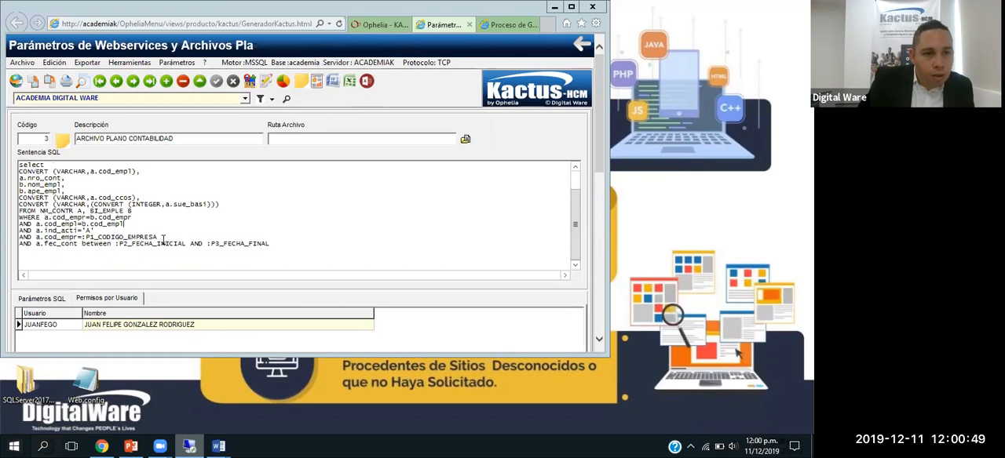
{"action": "left_click", "coordinate": [58, 297]}
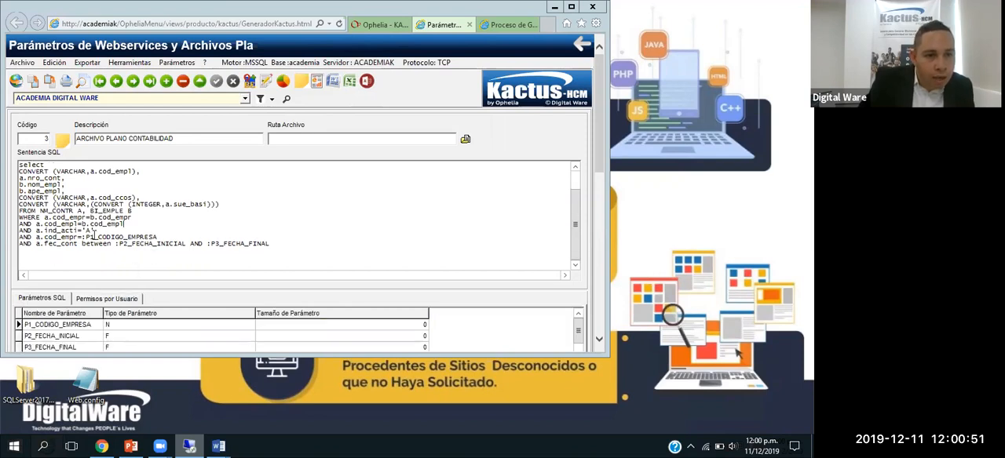
{"action": "scroll", "coordinate": [145, 227], "scroll_direction": "up", "scroll_amount": 1}
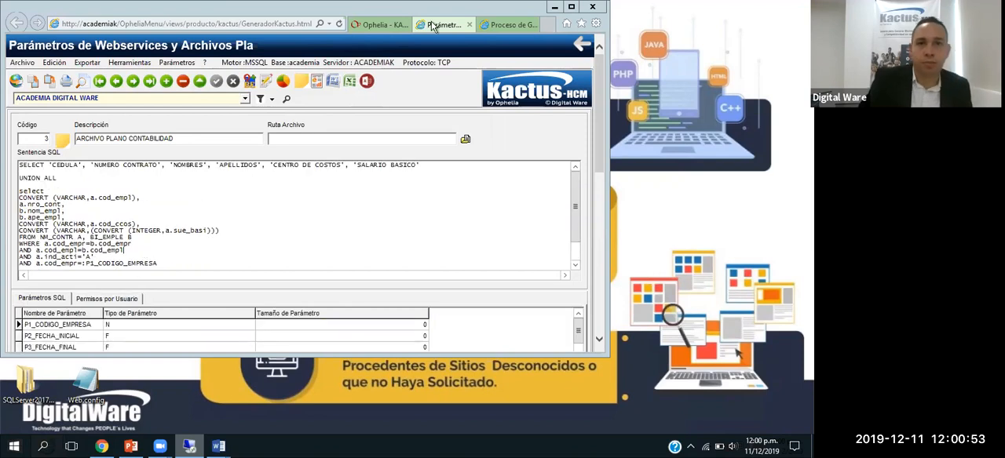
Step: Close and reopen the Proceso de Generacion Archivos Planos form from the Ophelia menu, with the browser window maximized
{"action": "left_click", "coordinate": [510, 24]}
{"action": "left_click", "coordinate": [533, 26]}
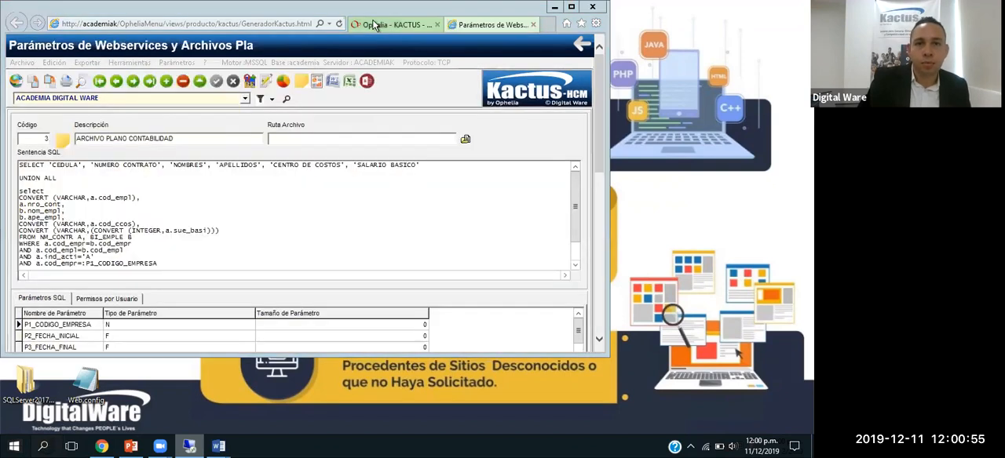
{"action": "left_click", "coordinate": [383, 24]}
{"action": "left_click", "coordinate": [230, 115]}
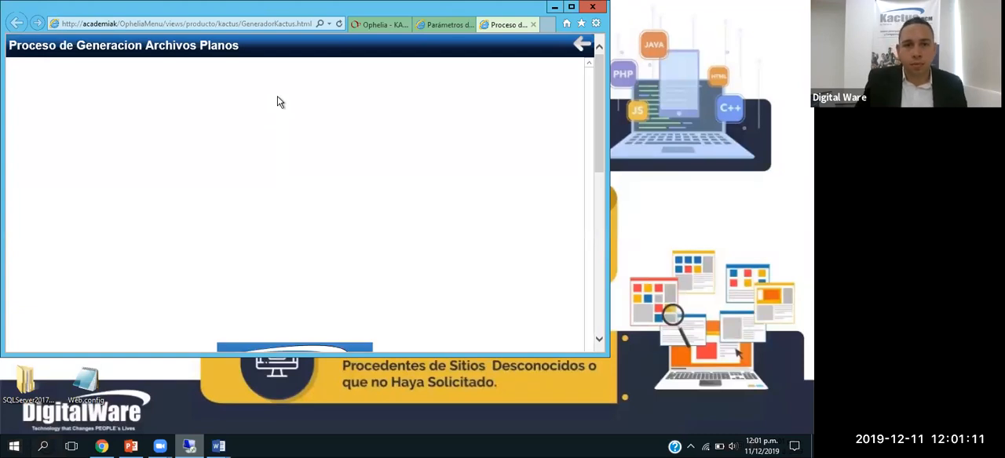
{"action": "left_click", "coordinate": [571, 7]}
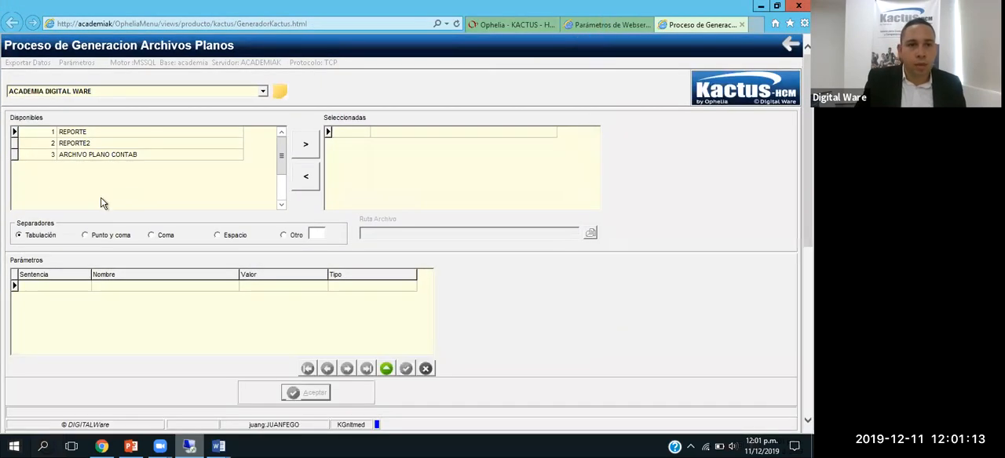
Step: Add ARCHIVO PLANO CONTAB to the selected flat files and set its P1_CODIGO_EMPRESA parameter to 1
{"action": "double_click", "coordinate": [101, 155]}
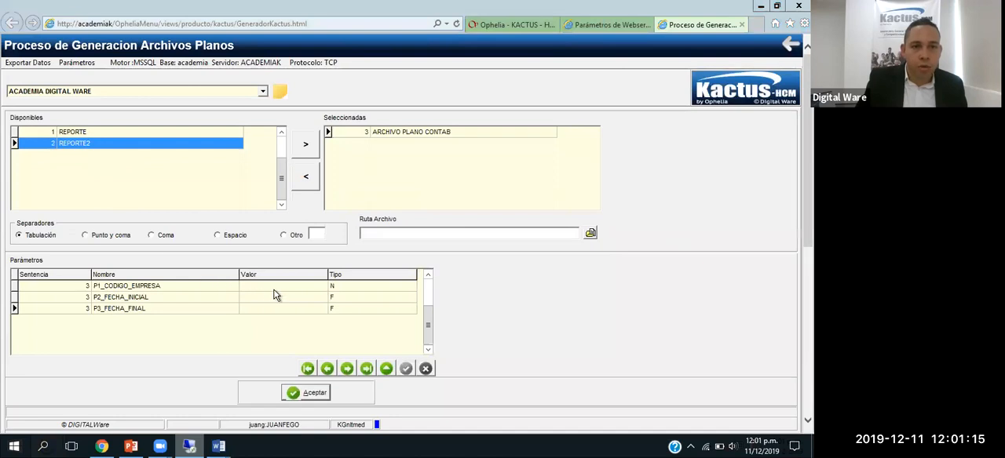
{"action": "left_click", "coordinate": [268, 287]}
{"action": "left_click", "coordinate": [267, 287]}
{"action": "type", "text": "1"}
{"action": "key", "text": "Return"}
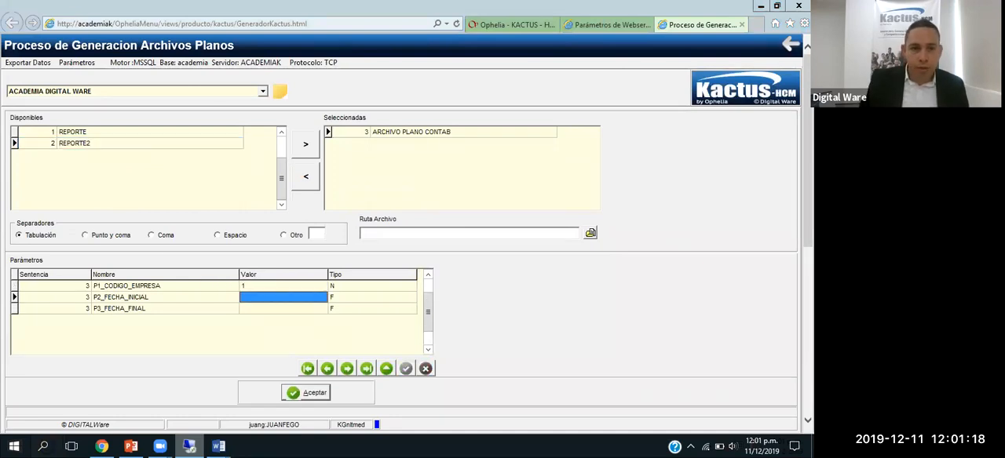
Step: Set the P2_FECHA_INICIAL parameter to 01/01/2019 using the calendar
{"action": "left_click", "coordinate": [297, 293]}
{"action": "left_click", "coordinate": [322, 298]}
{"action": "left_click", "coordinate": [388, 181]}
{"action": "left_click", "coordinate": [404, 197]}
{"action": "left_click", "coordinate": [373, 202]}
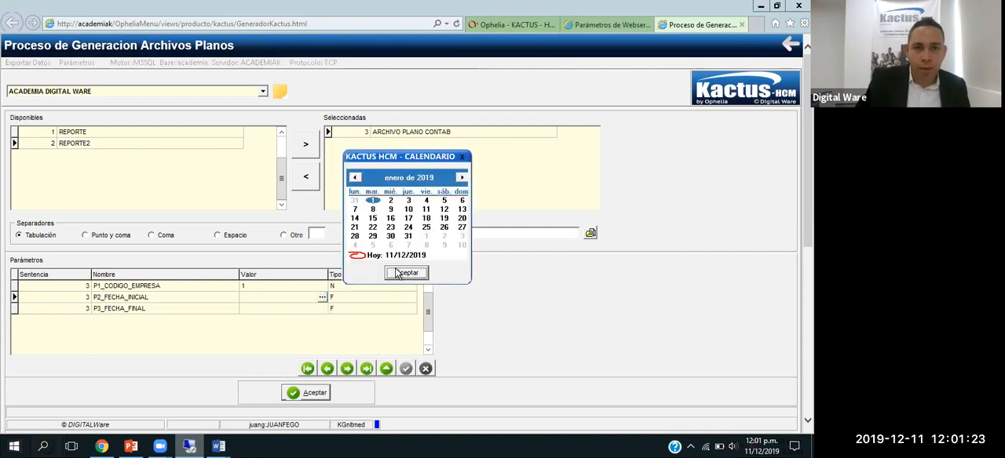
{"action": "left_click", "coordinate": [406, 272]}
Step: Set the P3_FECHA_FINAL parameter to 30/11/2019 using the calendar
{"action": "left_click", "coordinate": [302, 309]}
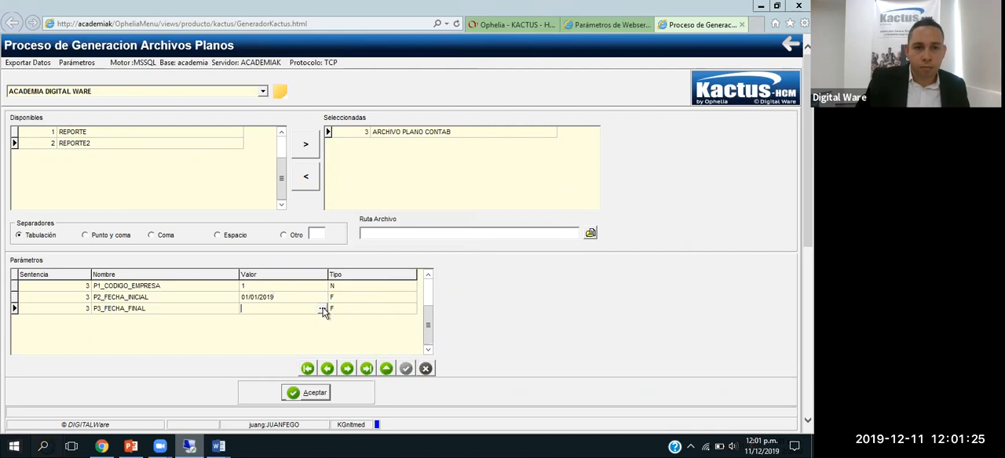
{"action": "left_click", "coordinate": [323, 308]}
{"action": "left_click", "coordinate": [355, 177]}
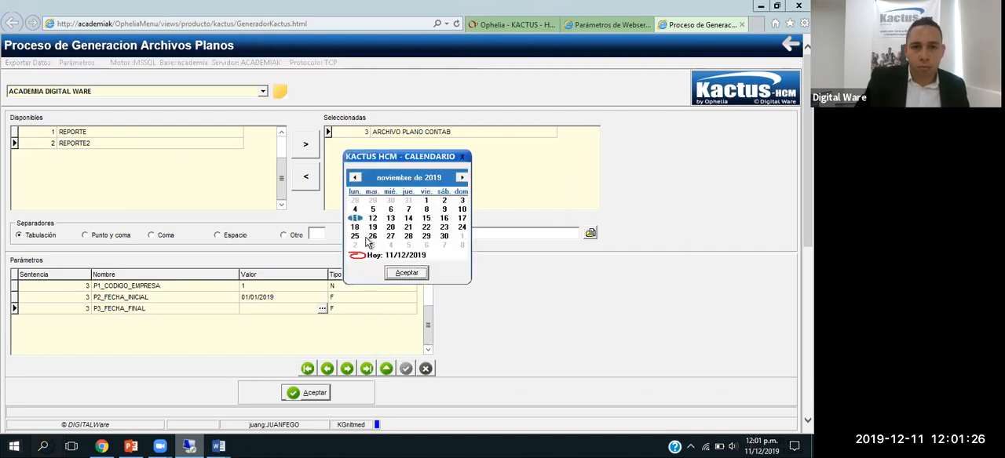
{"action": "left_click", "coordinate": [444, 235]}
{"action": "left_click", "coordinate": [406, 272]}
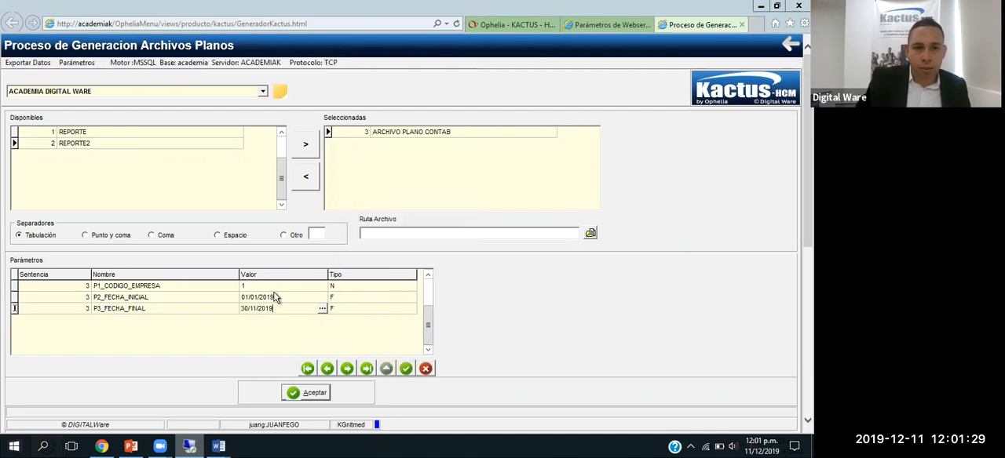
{"action": "left_click", "coordinate": [274, 298]}
Step: Set the output file path to a file named plano3 on the Desktop
{"action": "left_click", "coordinate": [590, 233]}
{"action": "left_click", "coordinate": [267, 159]}
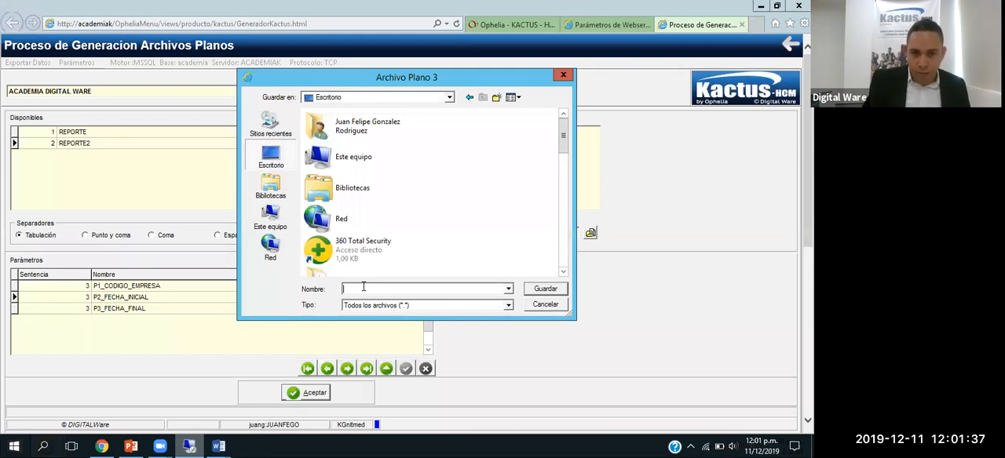
{"action": "type", "text": "plano3.txt"}
{"action": "key", "text": "Return"}
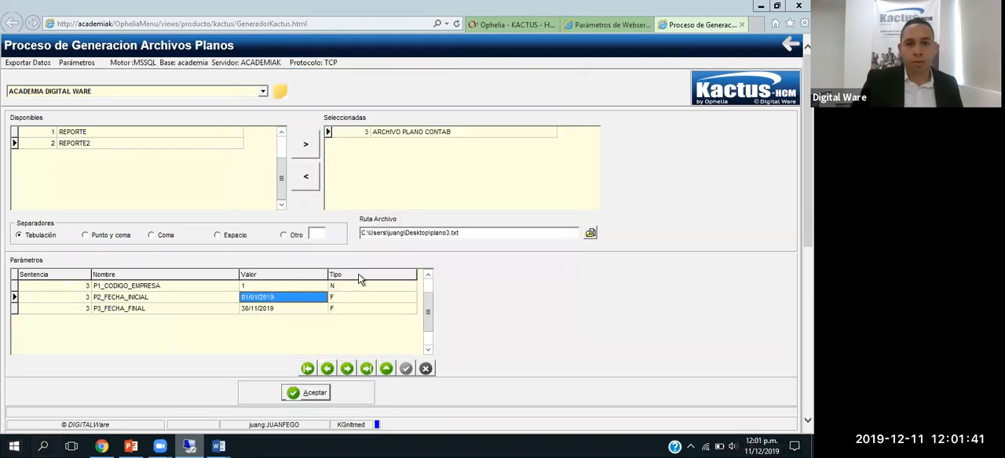
Step: Run the flat file generation and dismiss the completion message
{"action": "scroll", "coordinate": [453, 267], "scroll_direction": "down", "scroll_amount": 3}
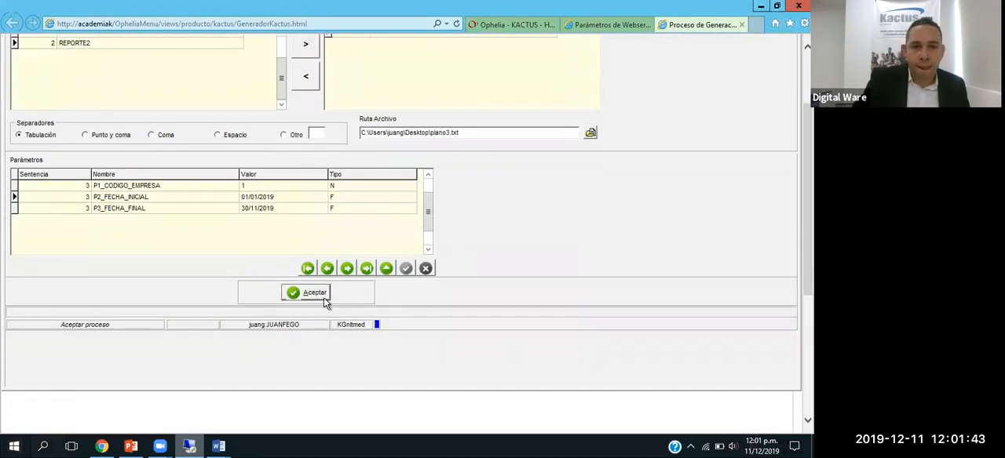
{"action": "left_click", "coordinate": [323, 297]}
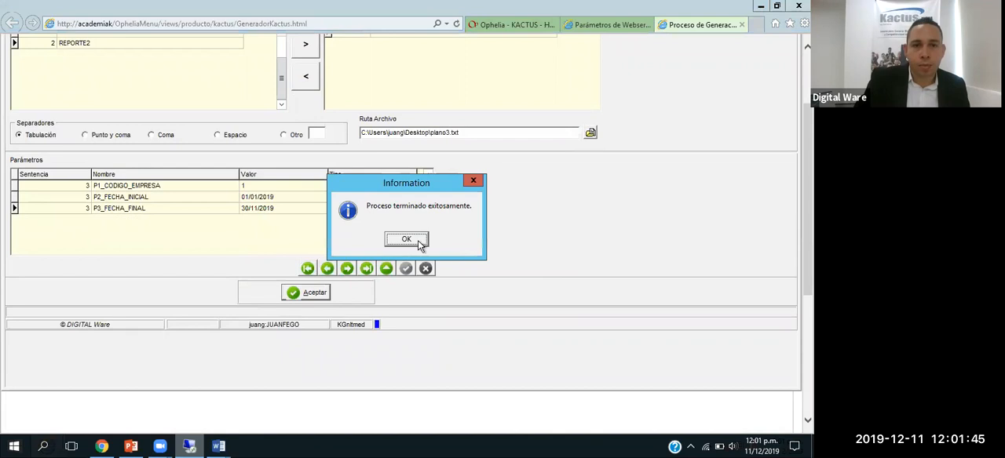
{"action": "left_click", "coordinate": [418, 243]}
{"action": "scroll", "coordinate": [101, 392], "scroll_direction": "down", "scroll_amount": 3}
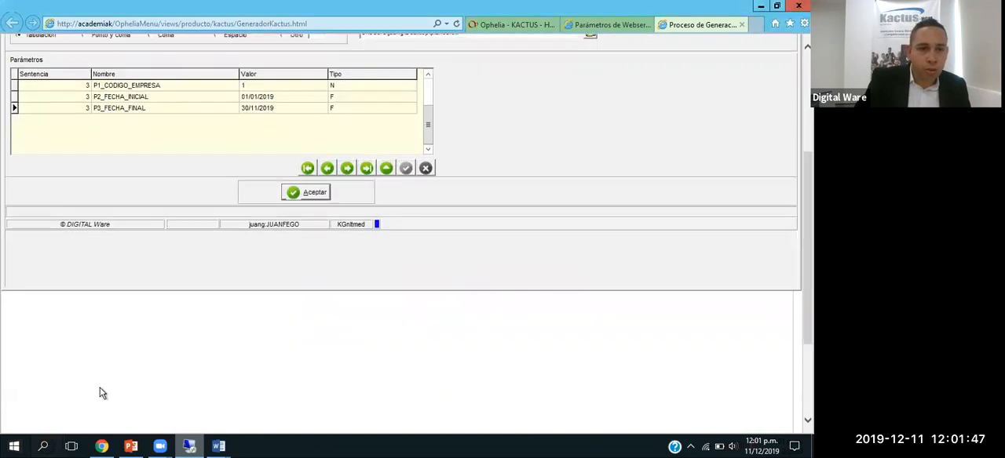
{"action": "scroll", "coordinate": [747, 55], "scroll_direction": "up", "scroll_amount": 6}
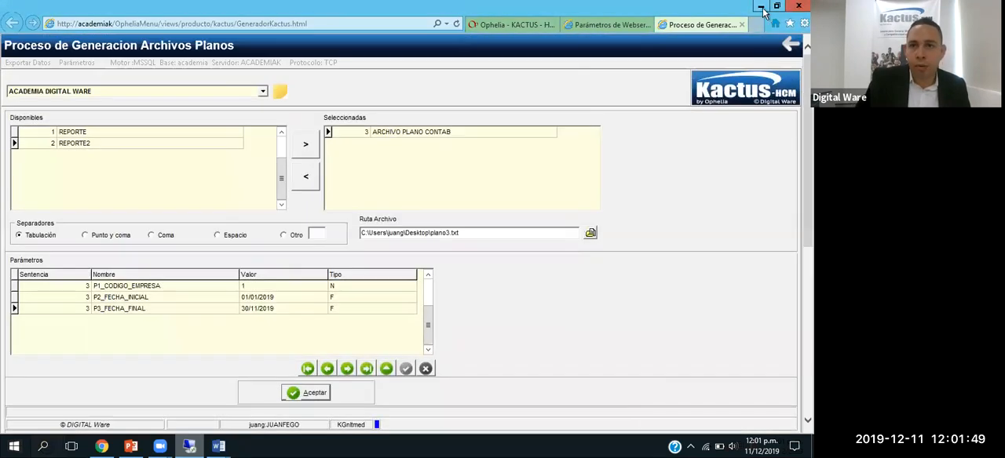
Step: Open the generated plano320191211.txt from the desktop in a maximized window and examine its row of column headings
{"action": "left_click", "coordinate": [761, 7]}
{"action": "double_click", "coordinate": [143, 312]}
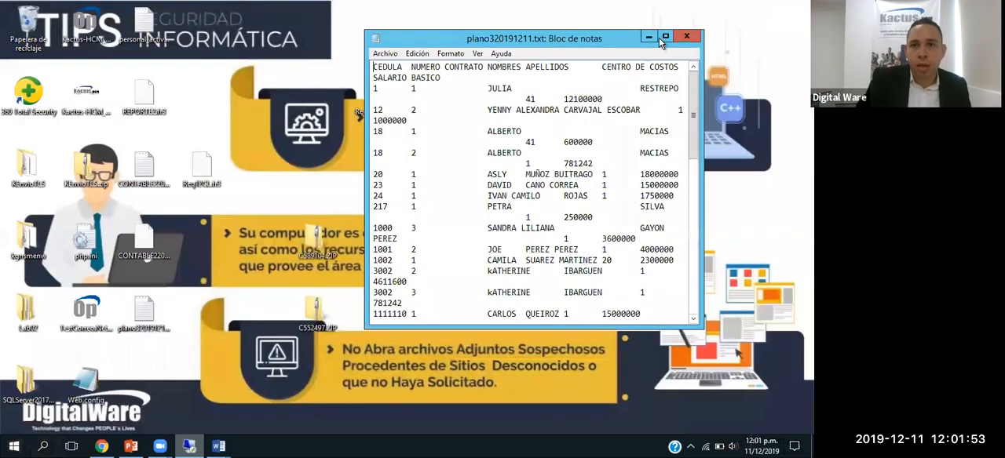
{"action": "left_click", "coordinate": [664, 36]}
{"action": "left_click_drag", "start_coordinate": [182, 34], "coordinate": [495, 24]}
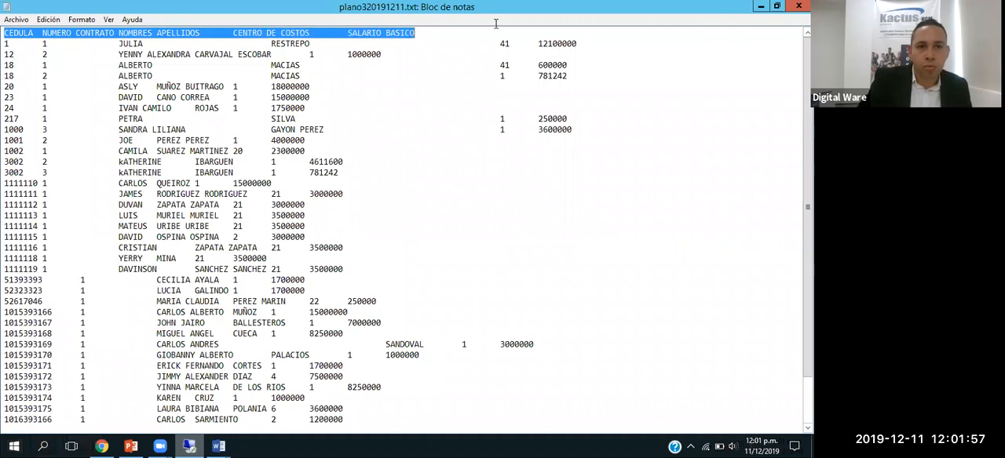
Step: Compare the first record's ID, contract, name, surname, cost centre and salary values with the headings, and close the file
{"action": "left_click_drag", "start_coordinate": [3, 44], "coordinate": [47, 44]}
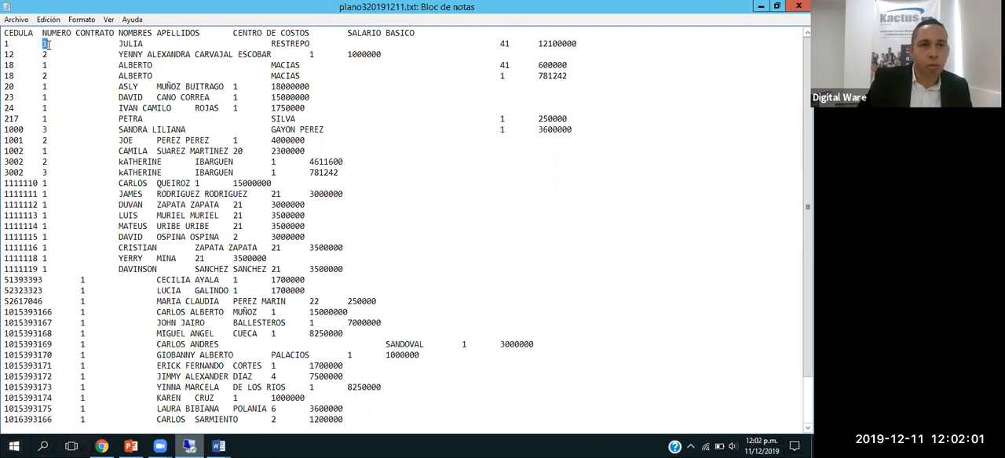
{"action": "left_click_drag", "start_coordinate": [118, 44], "coordinate": [148, 44]}
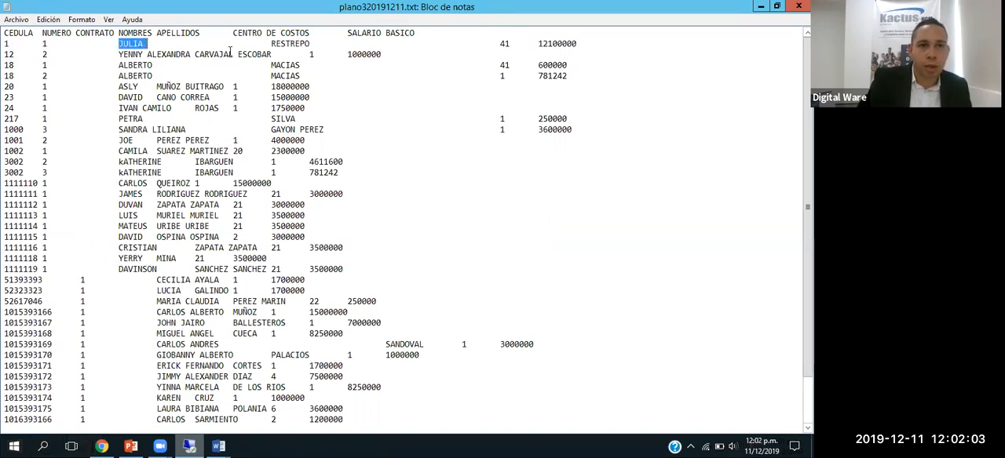
{"action": "left_click_drag", "start_coordinate": [271, 44], "coordinate": [310, 44]}
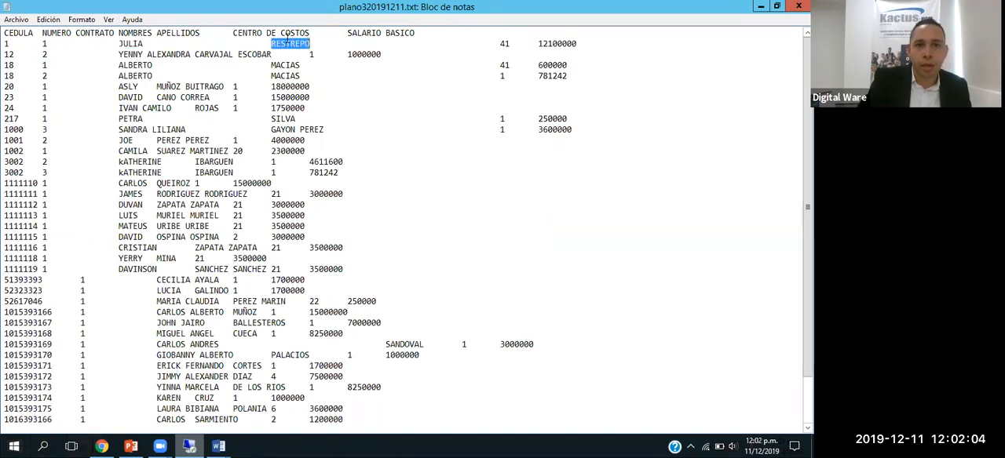
{"action": "double_click", "coordinate": [504, 44]}
{"action": "left_click_drag", "start_coordinate": [540, 44], "coordinate": [579, 44]}
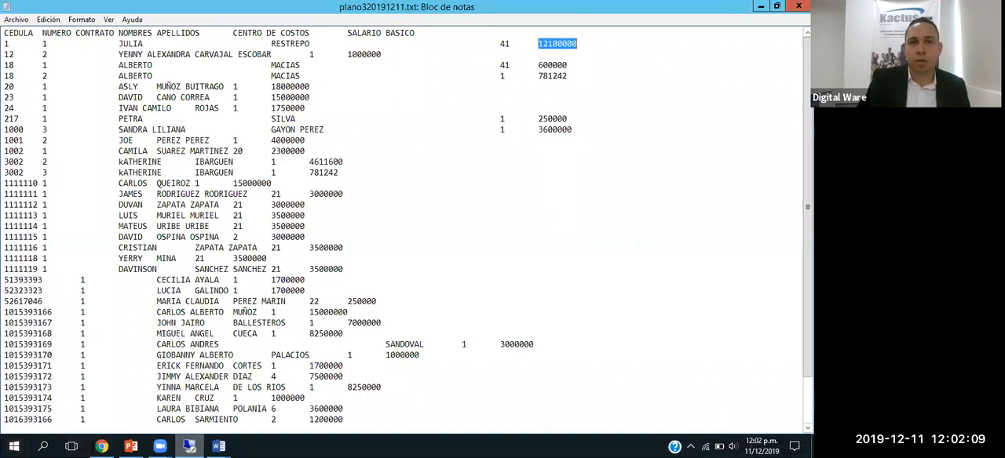
{"action": "left_click", "coordinate": [796, 8]}
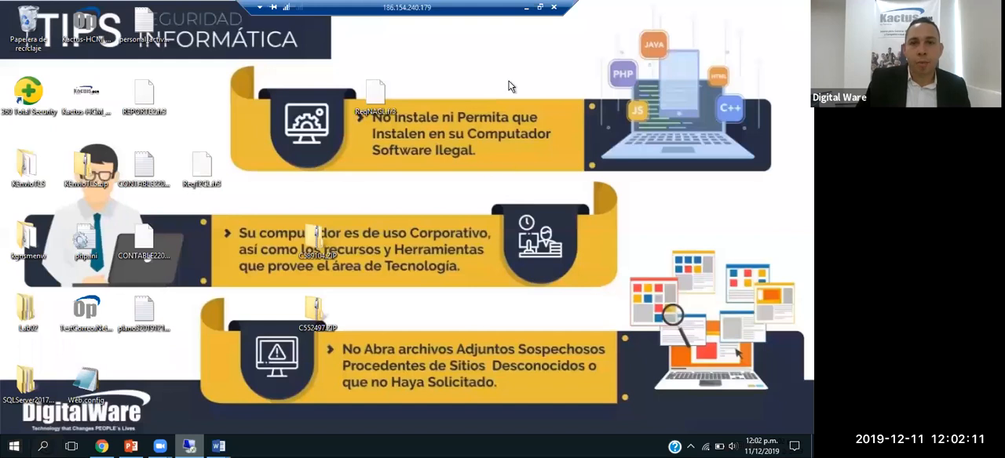